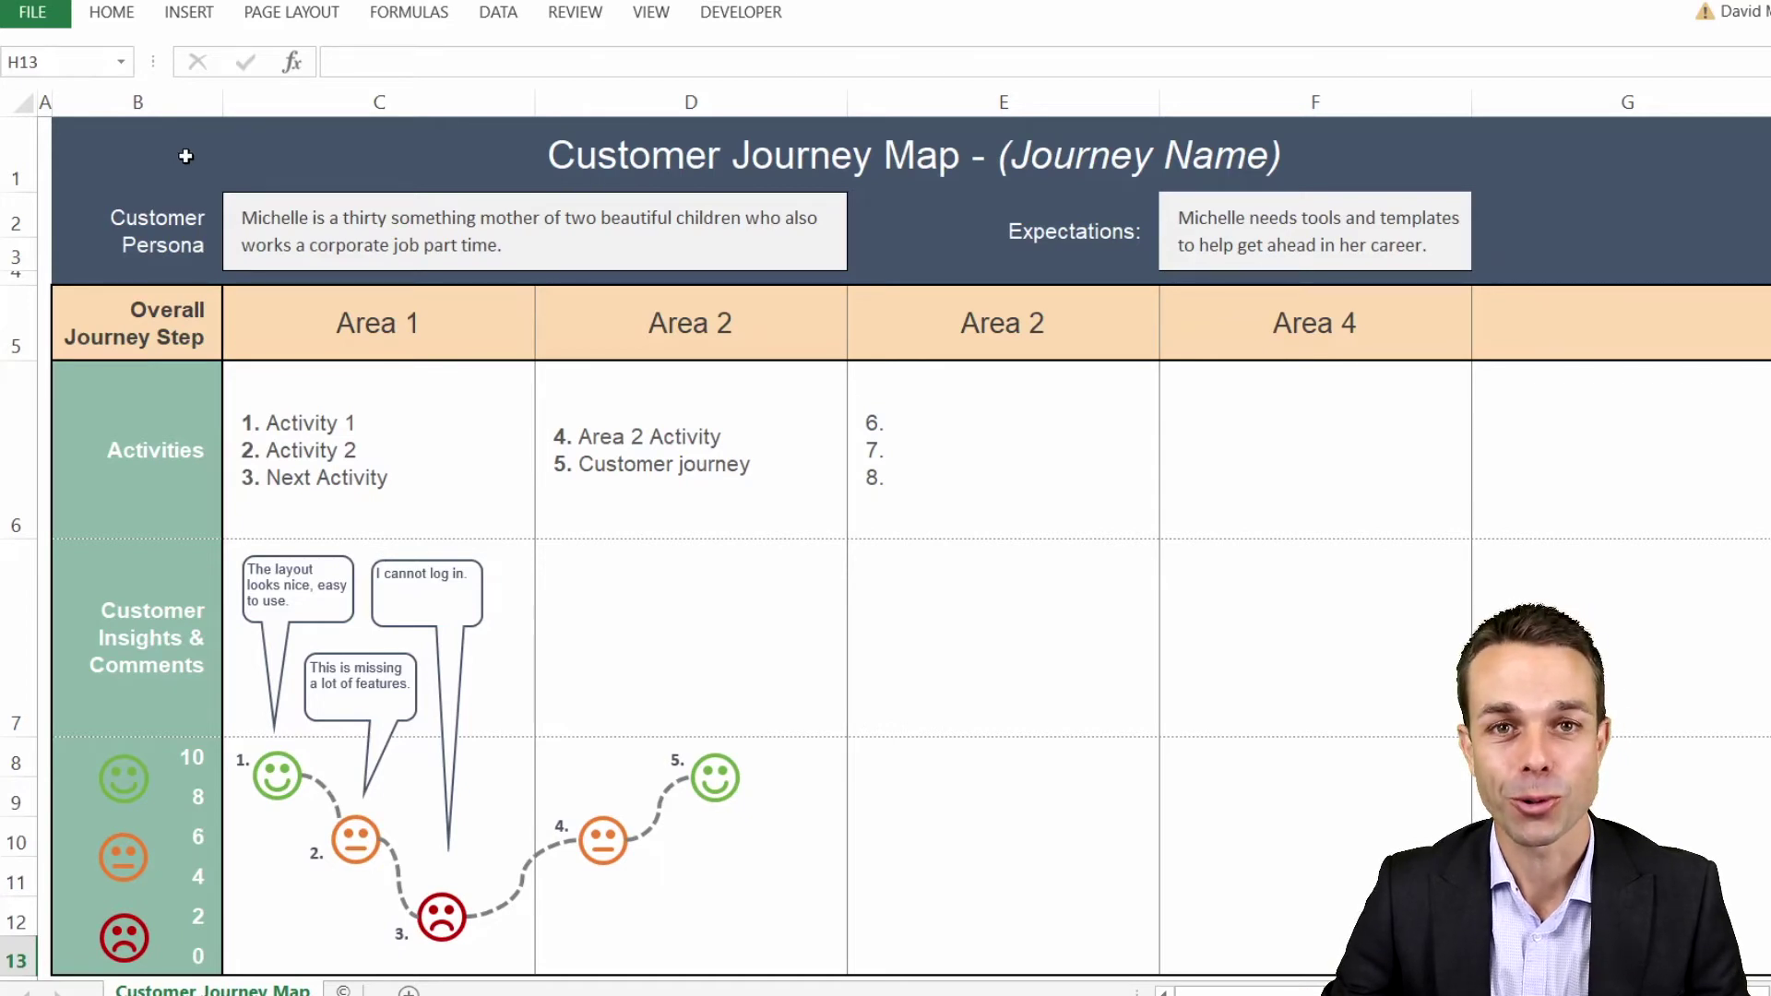
Step: Size rows 1 to 7 of the blank sheet, keeping row 4 thin and making rows 6 and 7 tall
left_click(172, 255)
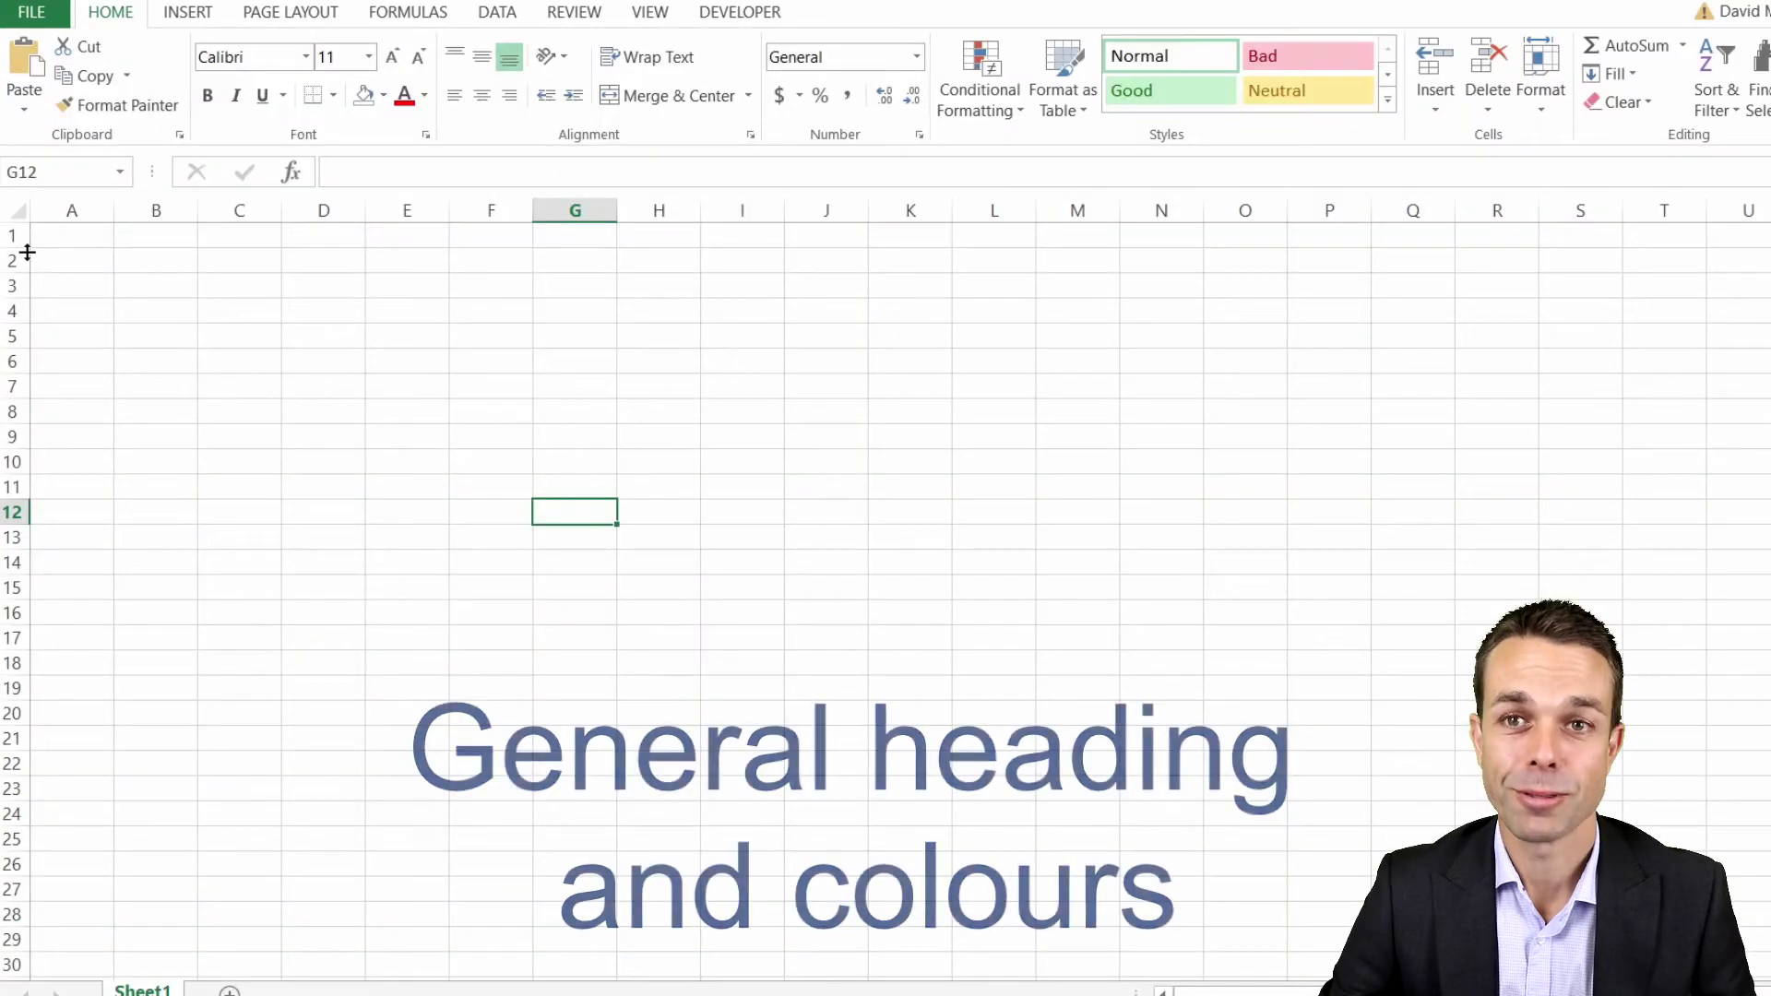
left_click_drag(7, 247, 15, 355)
left_click_drag(12, 380, 18, 976)
scroll(138, 836, "down", 1)
left_click_drag(11, 844, 16, 714)
scroll(54, 410, "up", 1)
left_click_drag(12, 457, 16, 609)
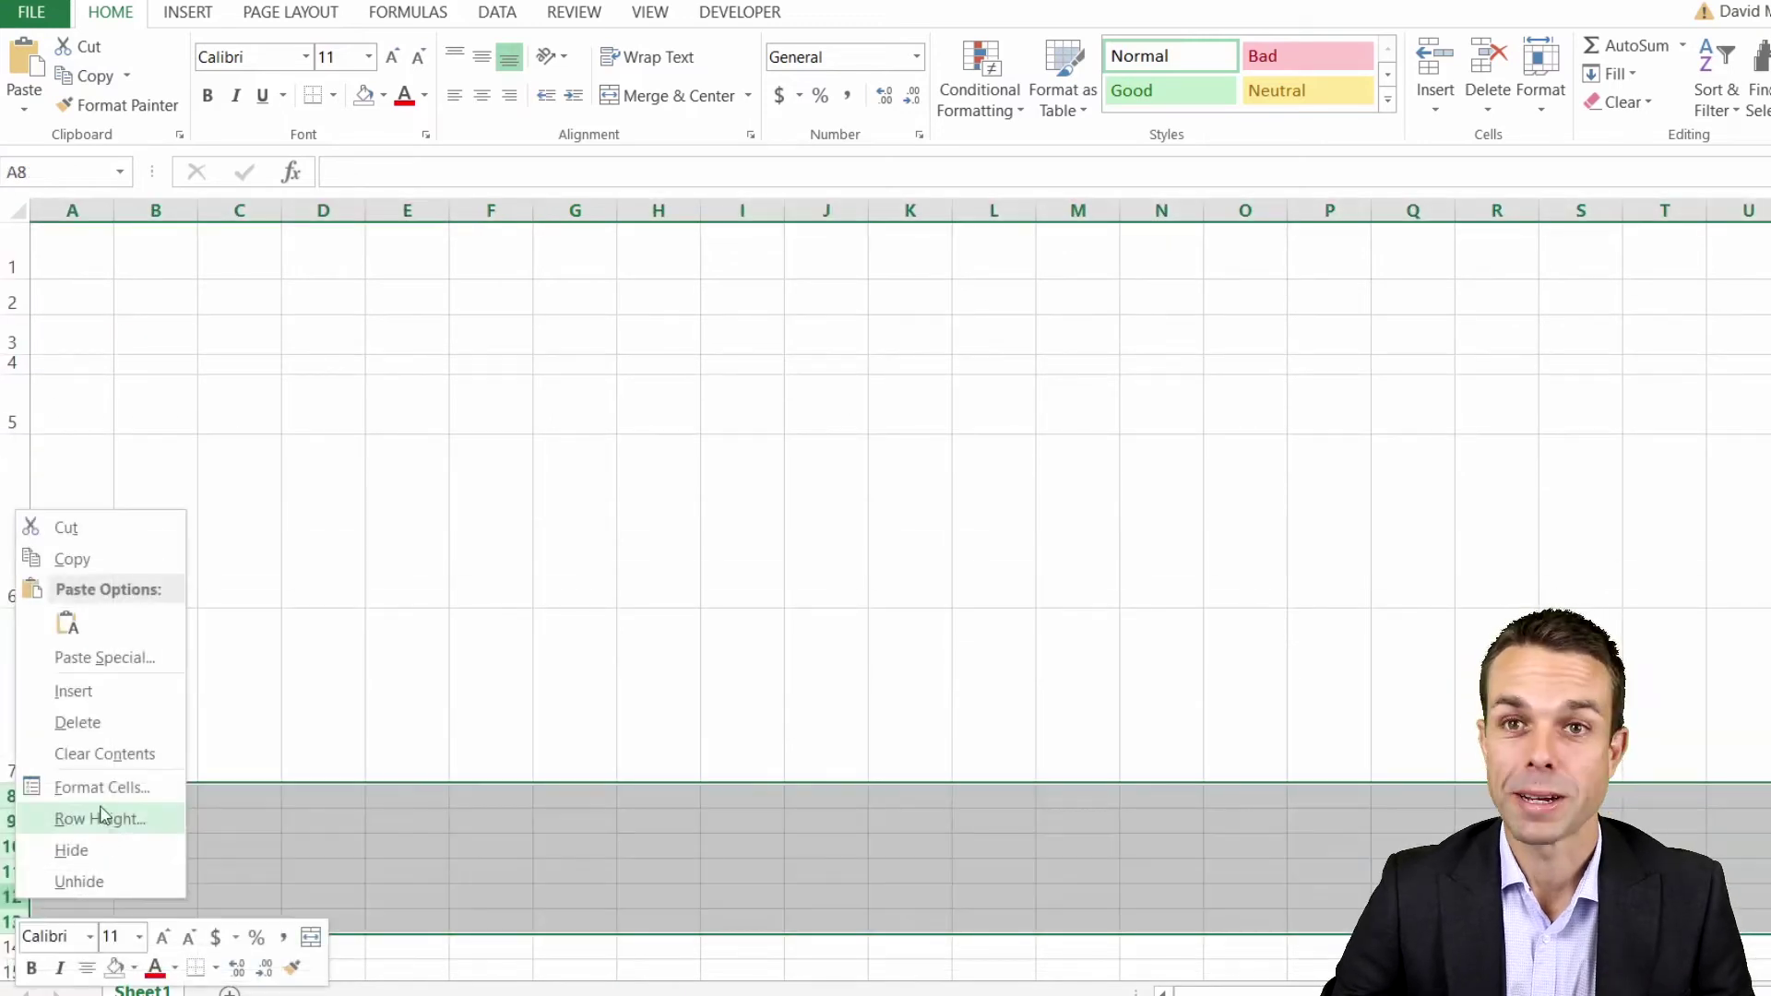
Step: Set the height of rows 8 to 13 to 20
left_click(102, 817)
type("20")
key("Return")
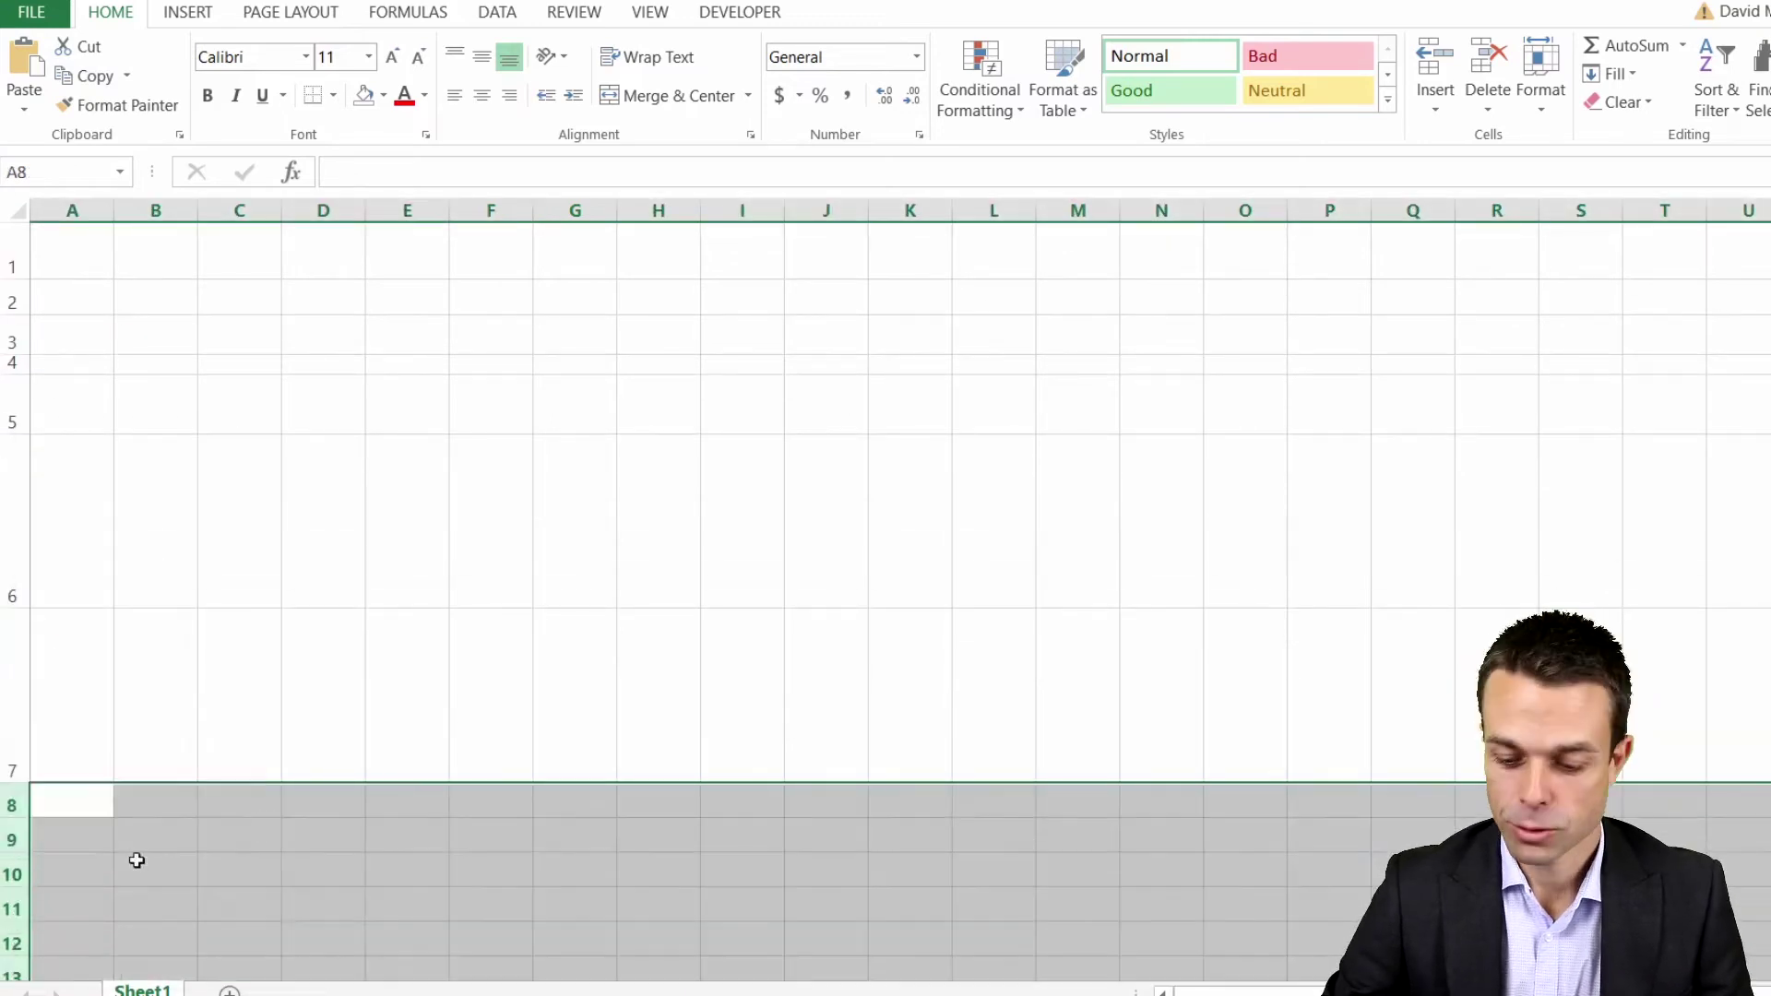
Step: Enter 10, 8, 6, 4, 2 and 0 down B8:B13, with column A narrowed and column B widened to about 15.44
left_click(103, 826)
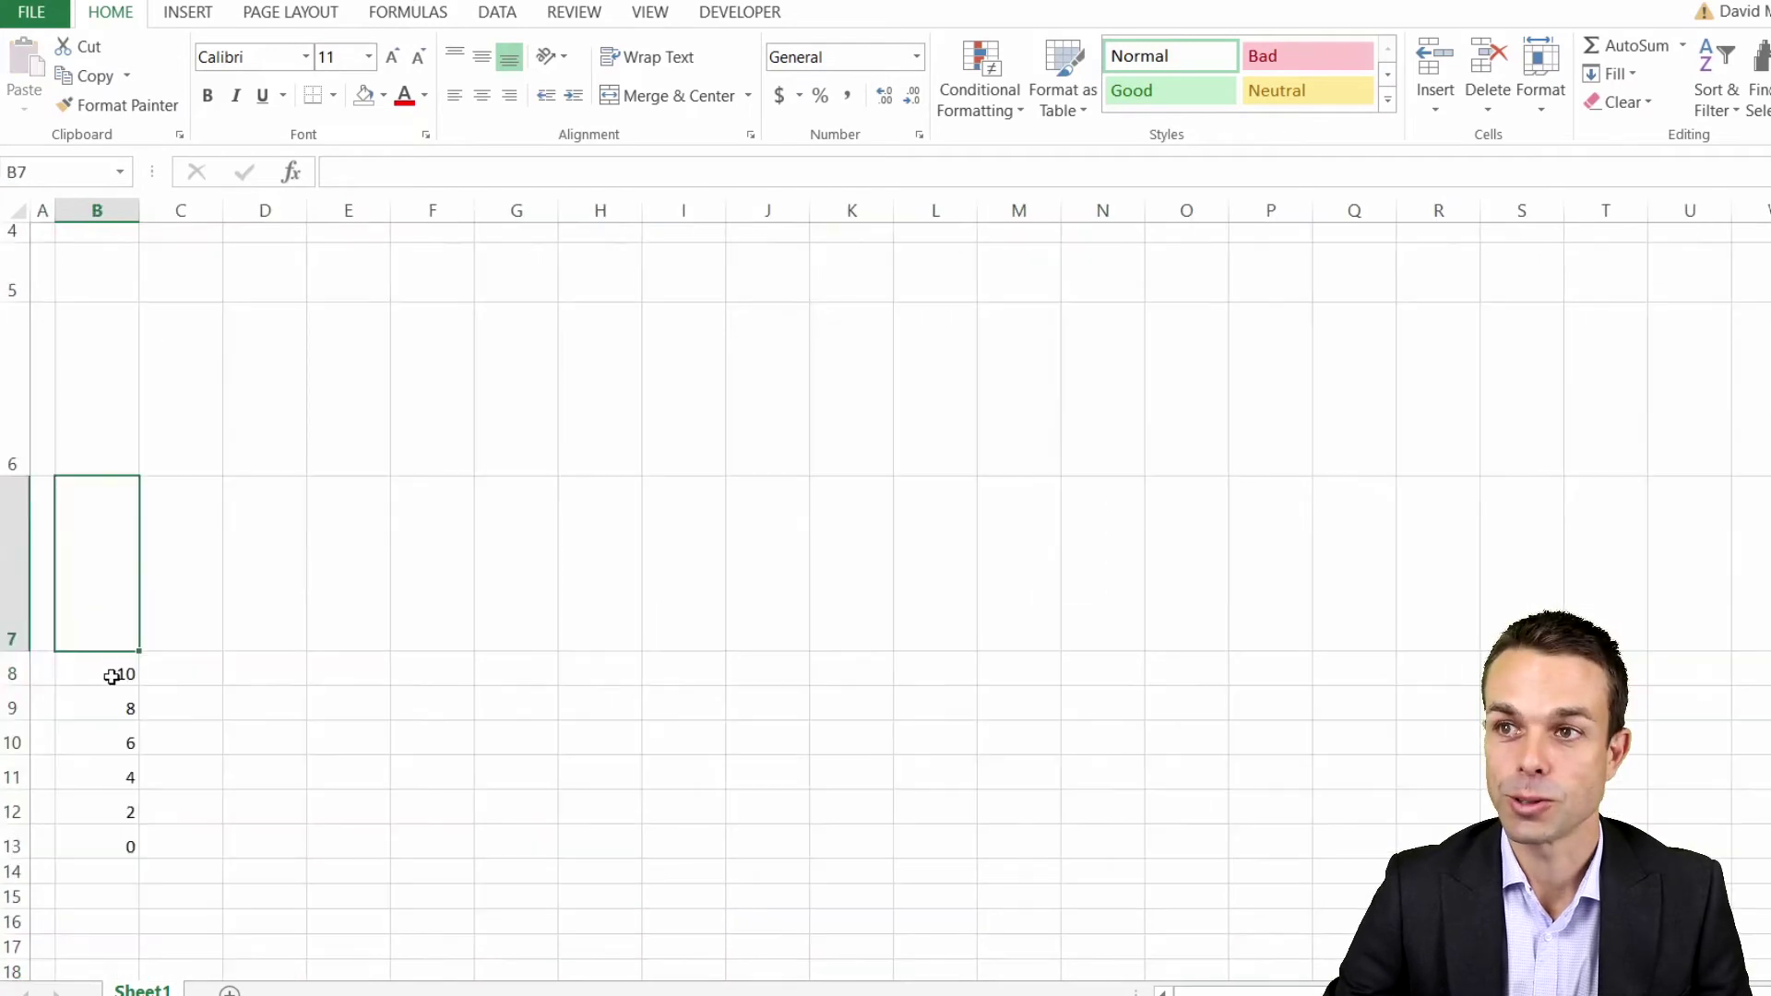
left_click_drag(143, 211, 209, 213)
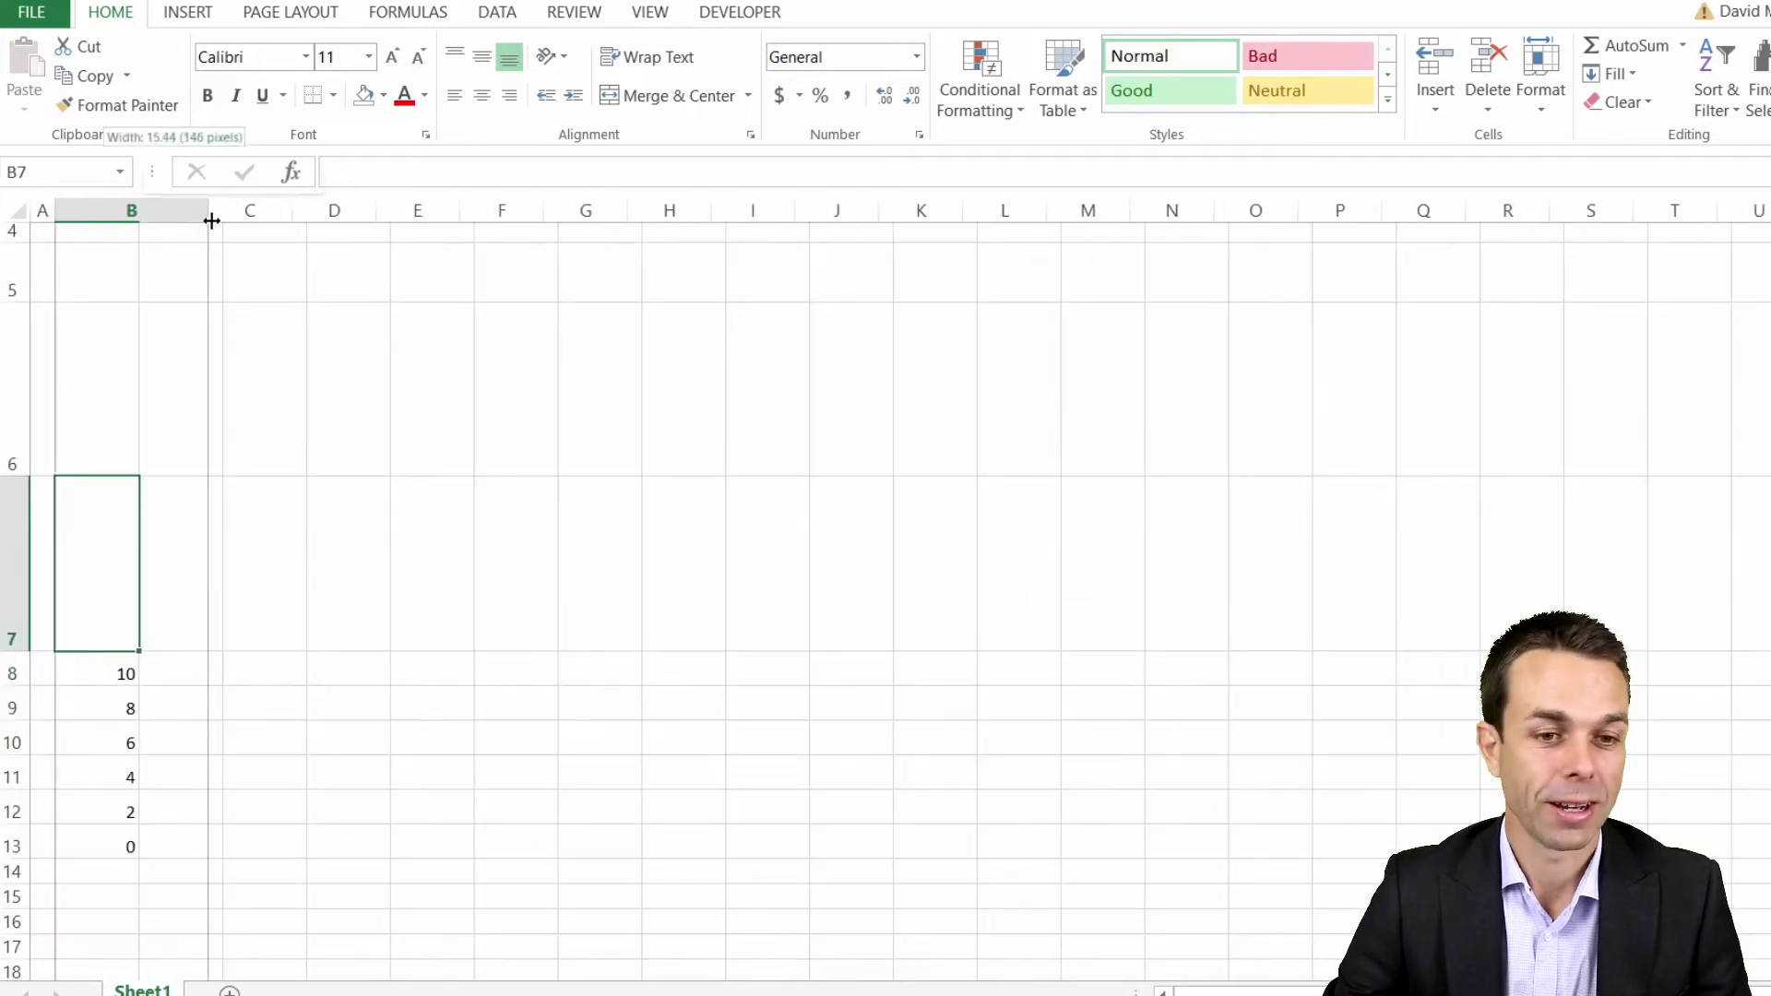
Step: Format the scores in B8:B13 at size 12, vertically centred and right-aligned with an indent
left_click_drag(138, 673, 139, 846)
left_click(392, 59)
left_click(392, 58)
left_click(417, 58)
left_click(481, 57)
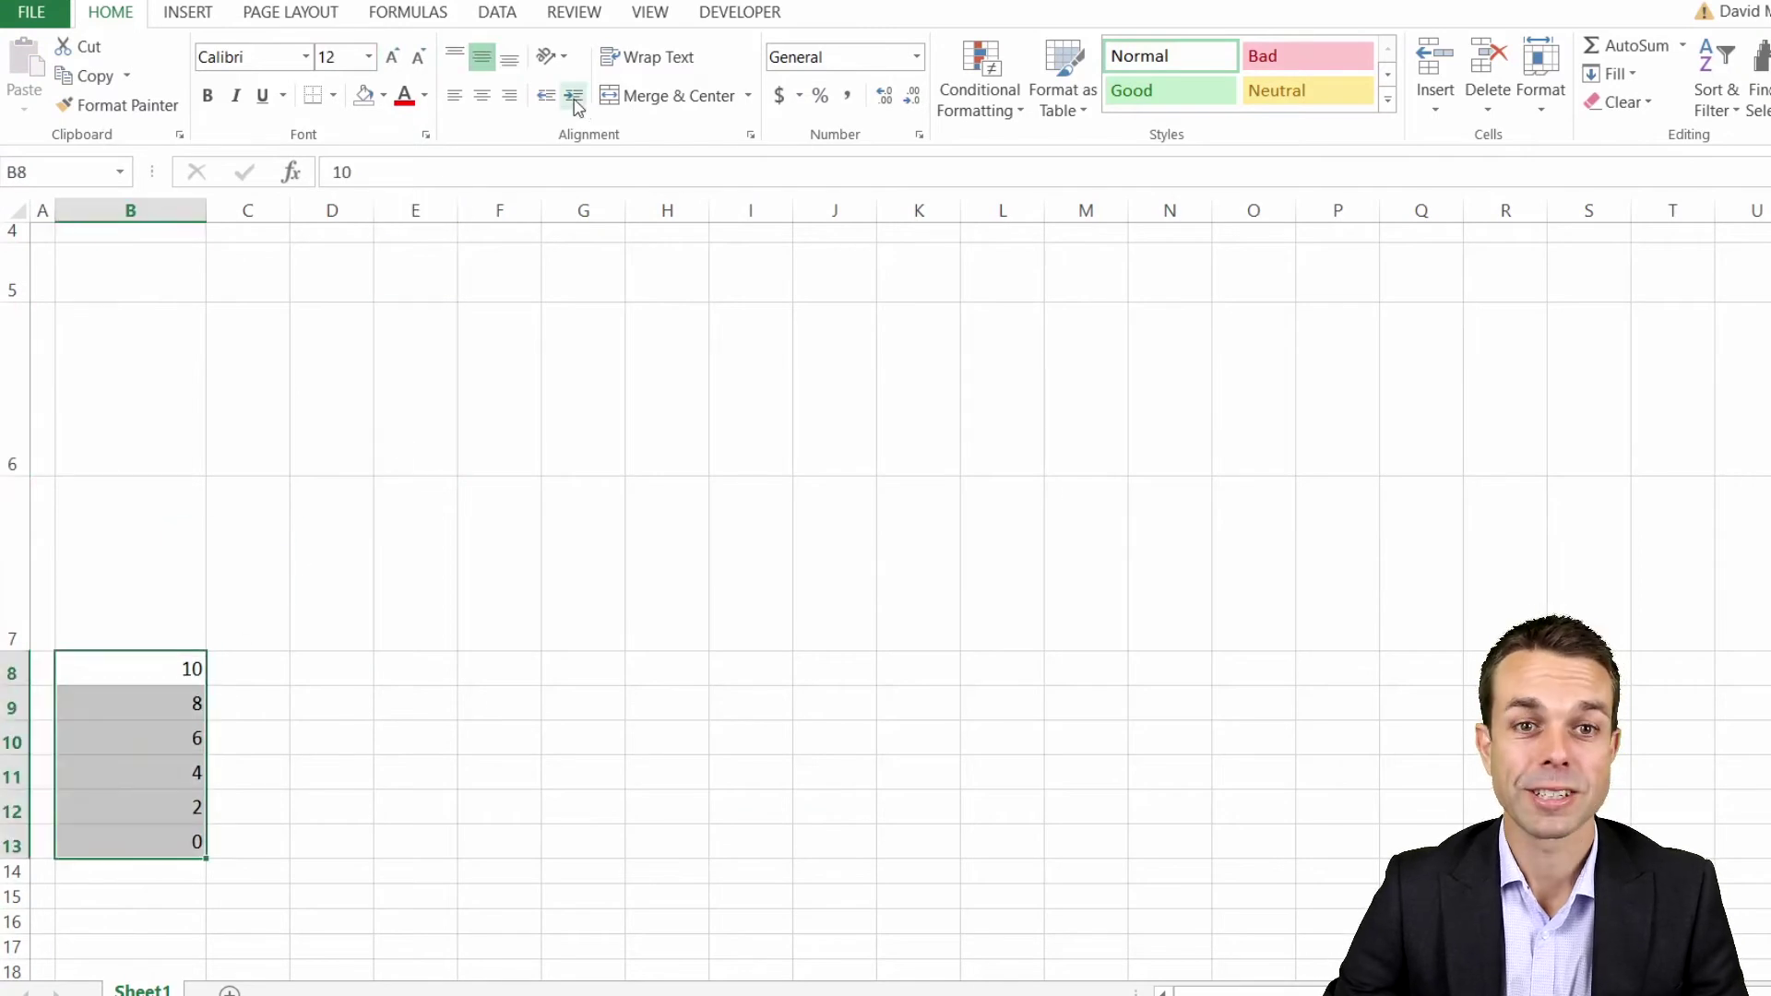
left_click(574, 100)
left_click(547, 96)
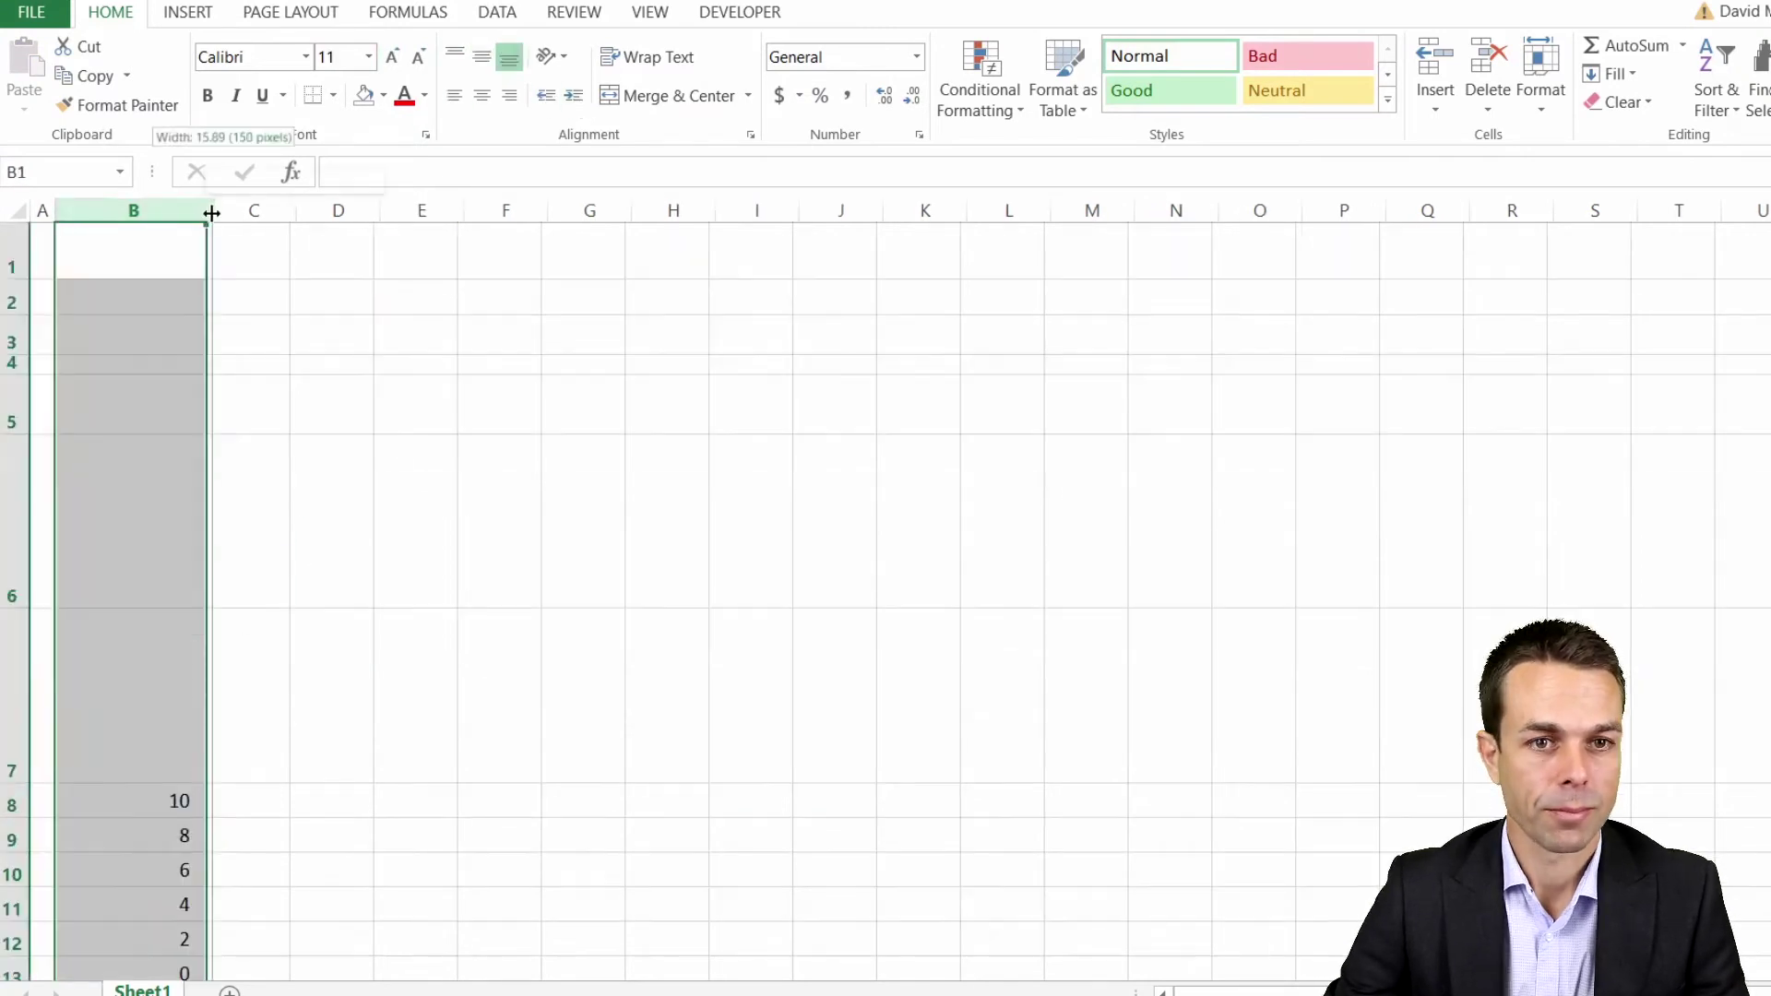
left_click_drag(212, 213, 208, 213)
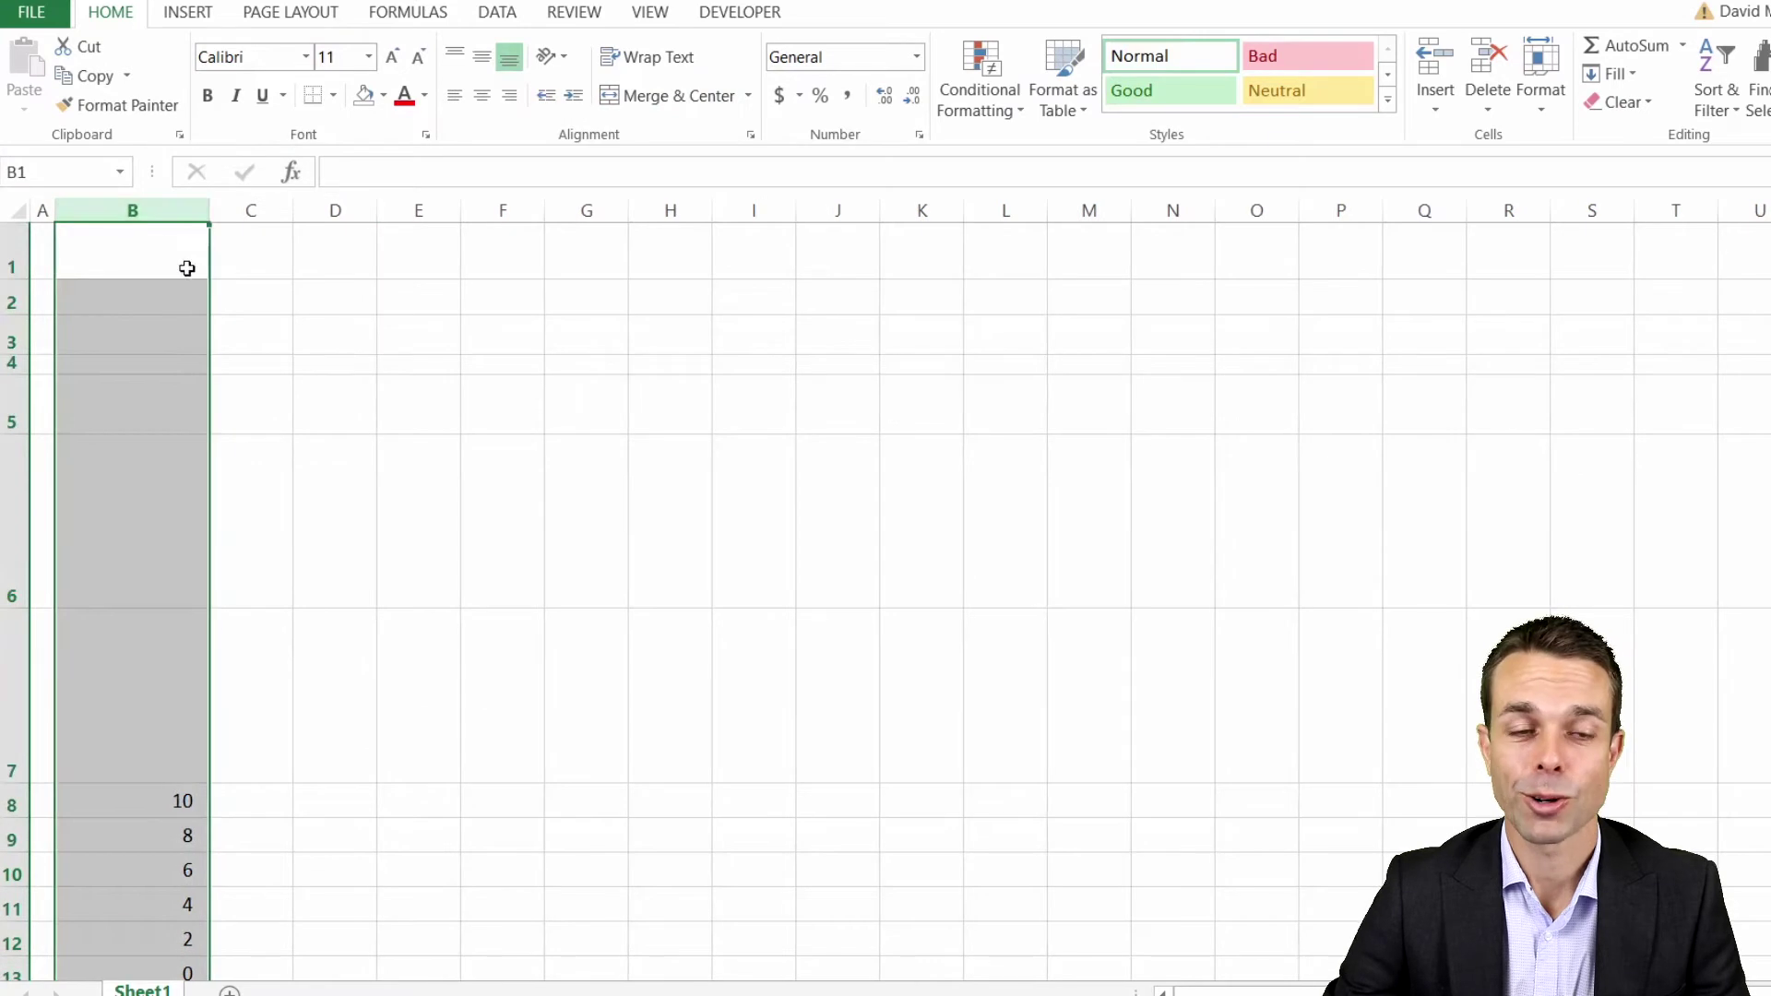
Step: Set the width of columns C to G to 28
left_click(242, 255)
left_click(262, 204)
left_click(587, 210, "shift")
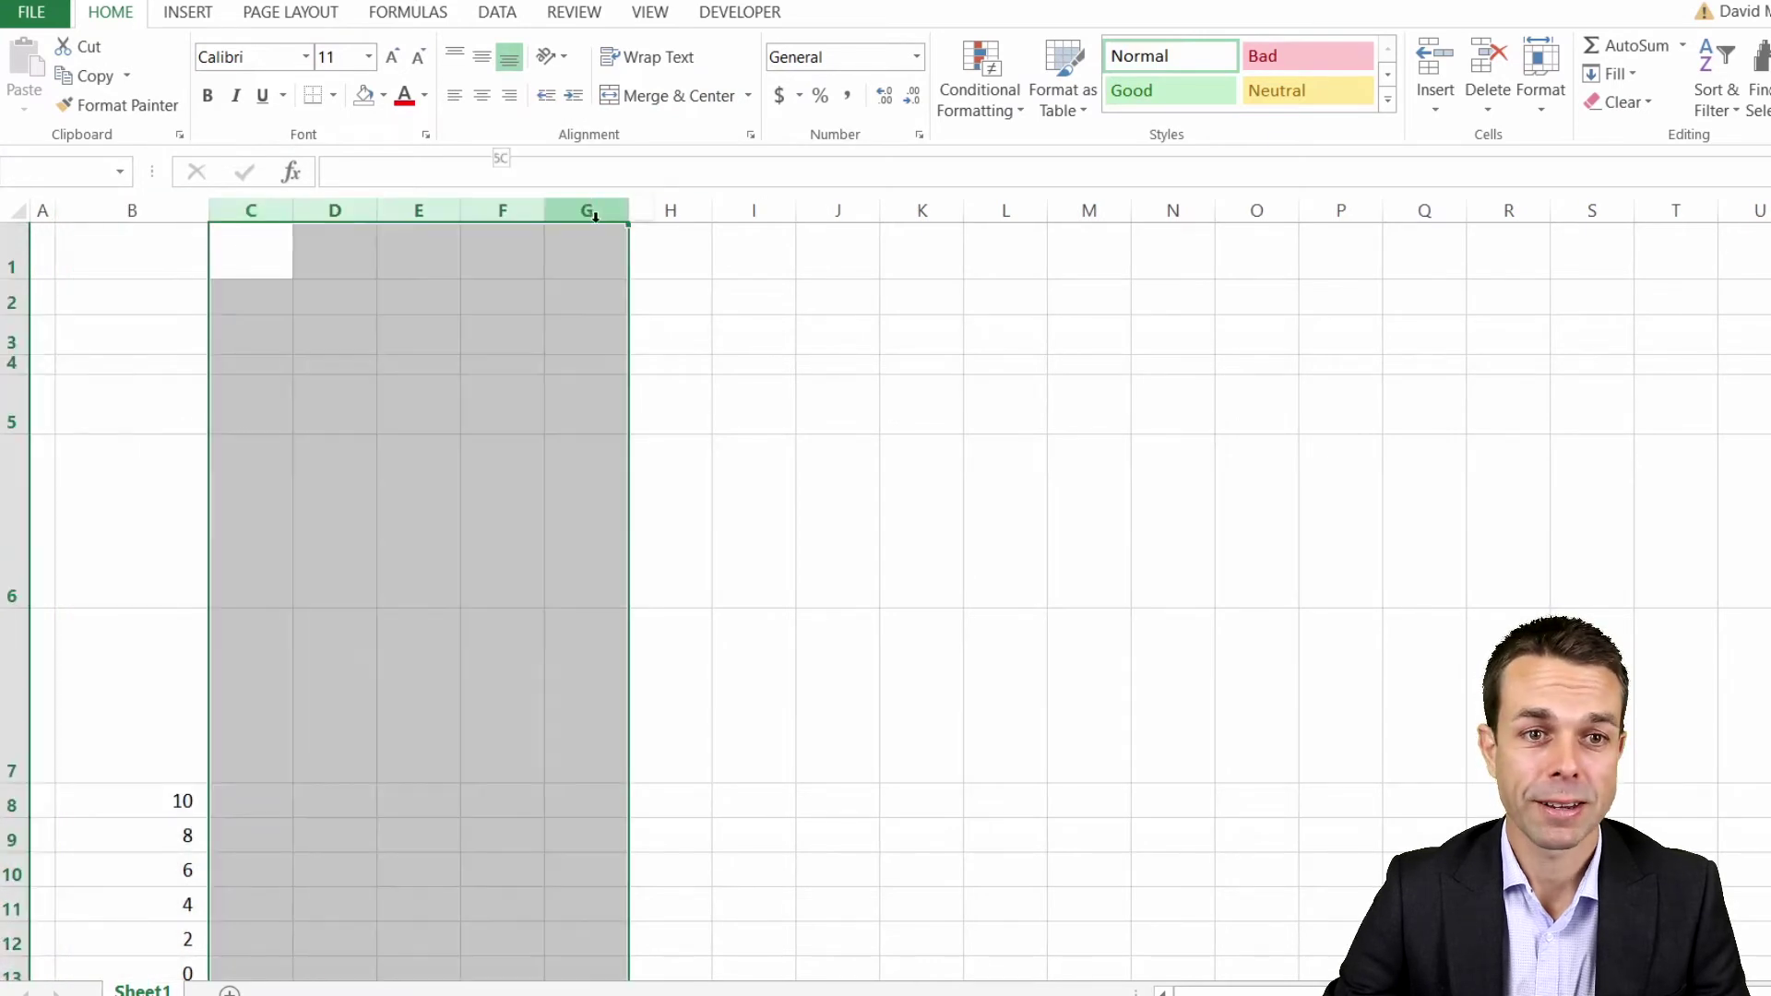
right_click(593, 213)
left_click(687, 527)
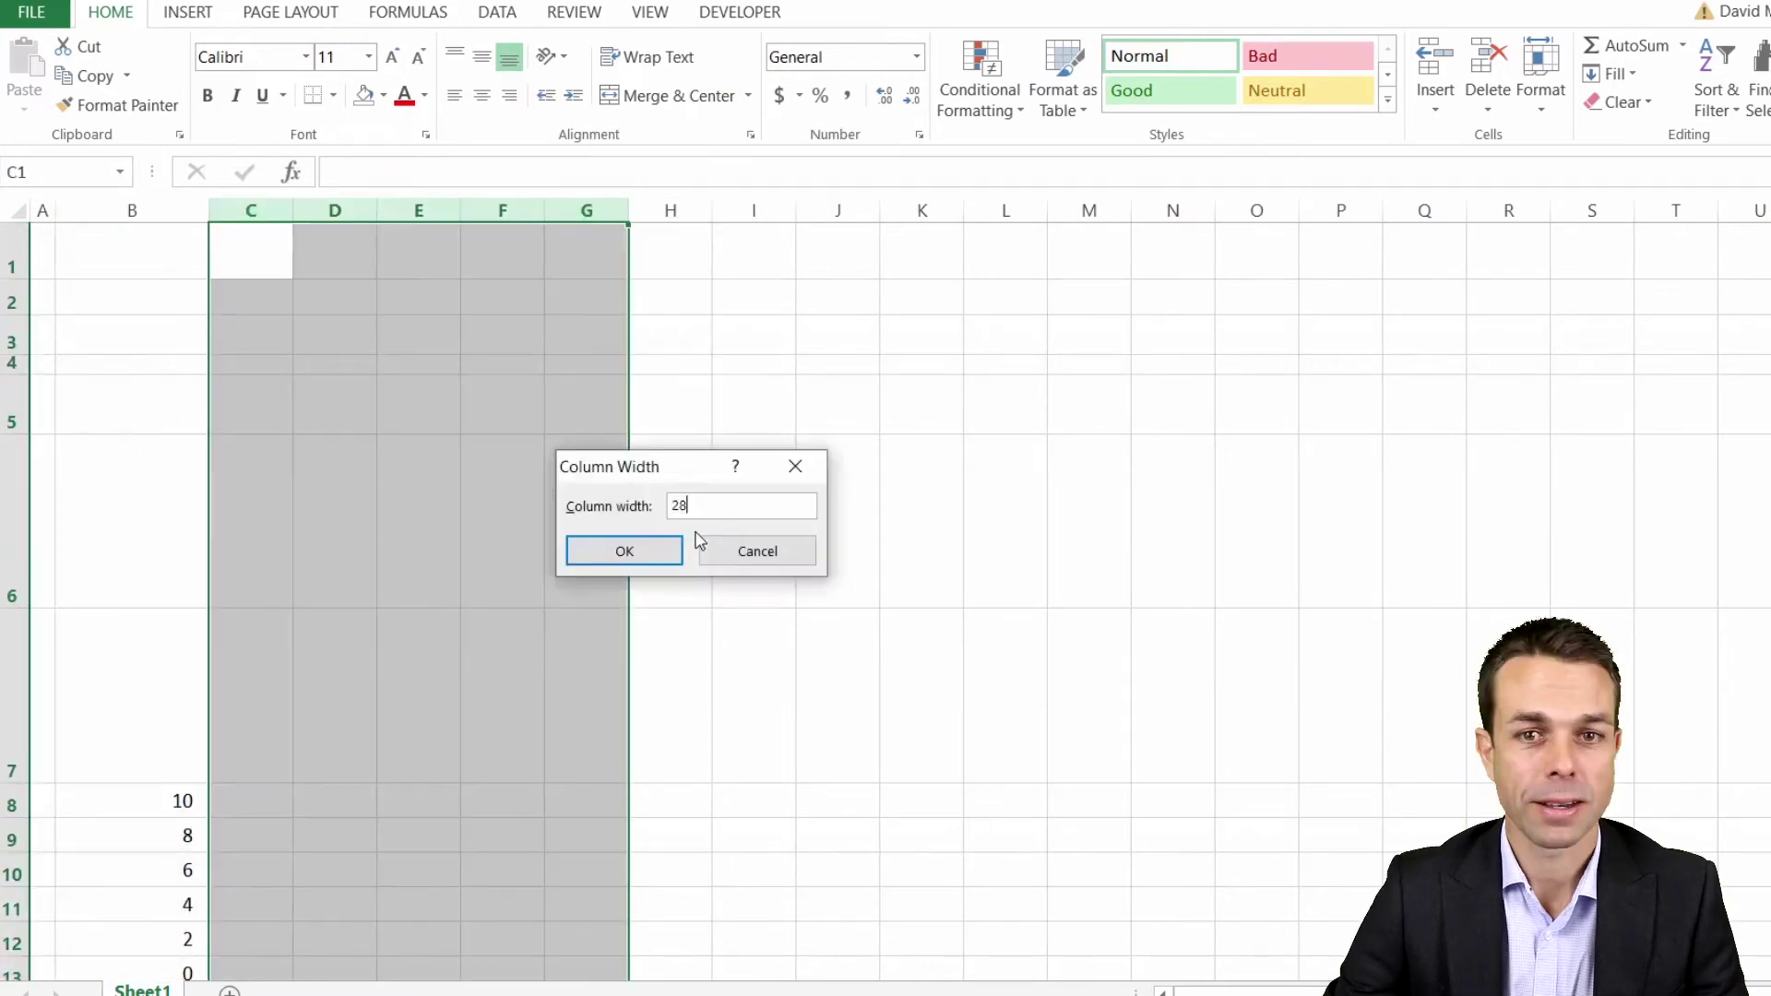
key("Return")
left_click(738, 564)
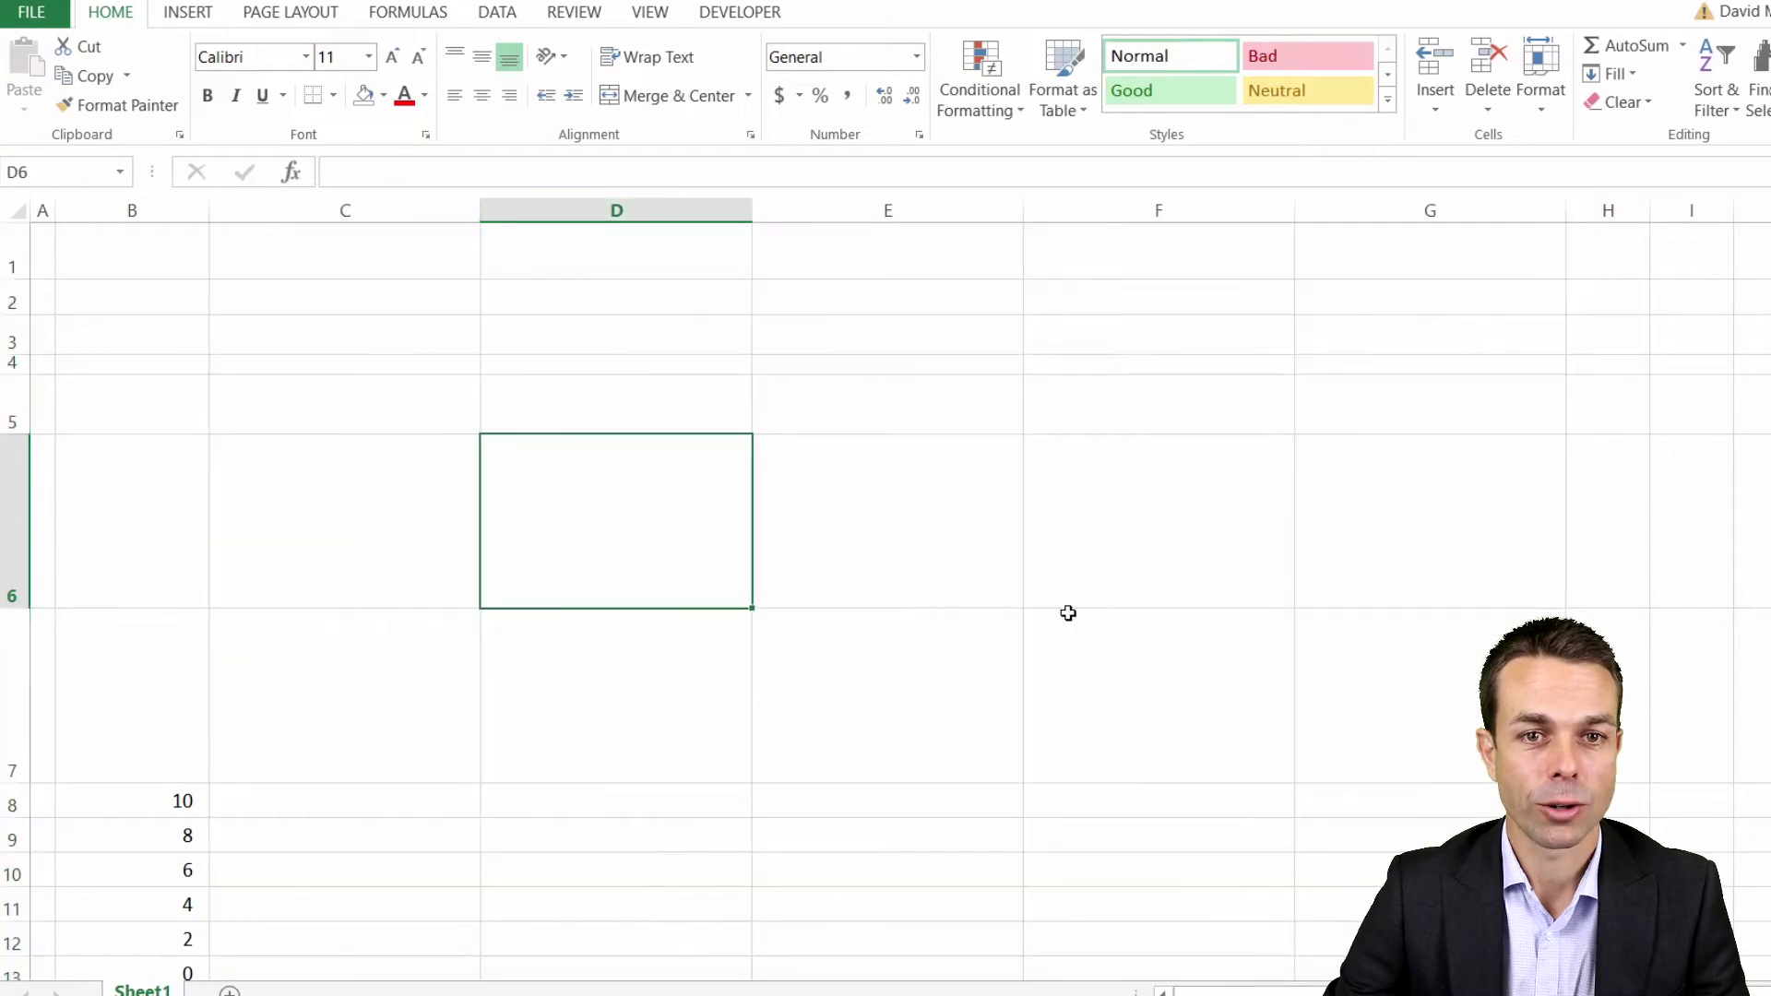
Step: Fill the header block B1:G4 dark blue, leaving C2:F3 white
left_click(87, 252)
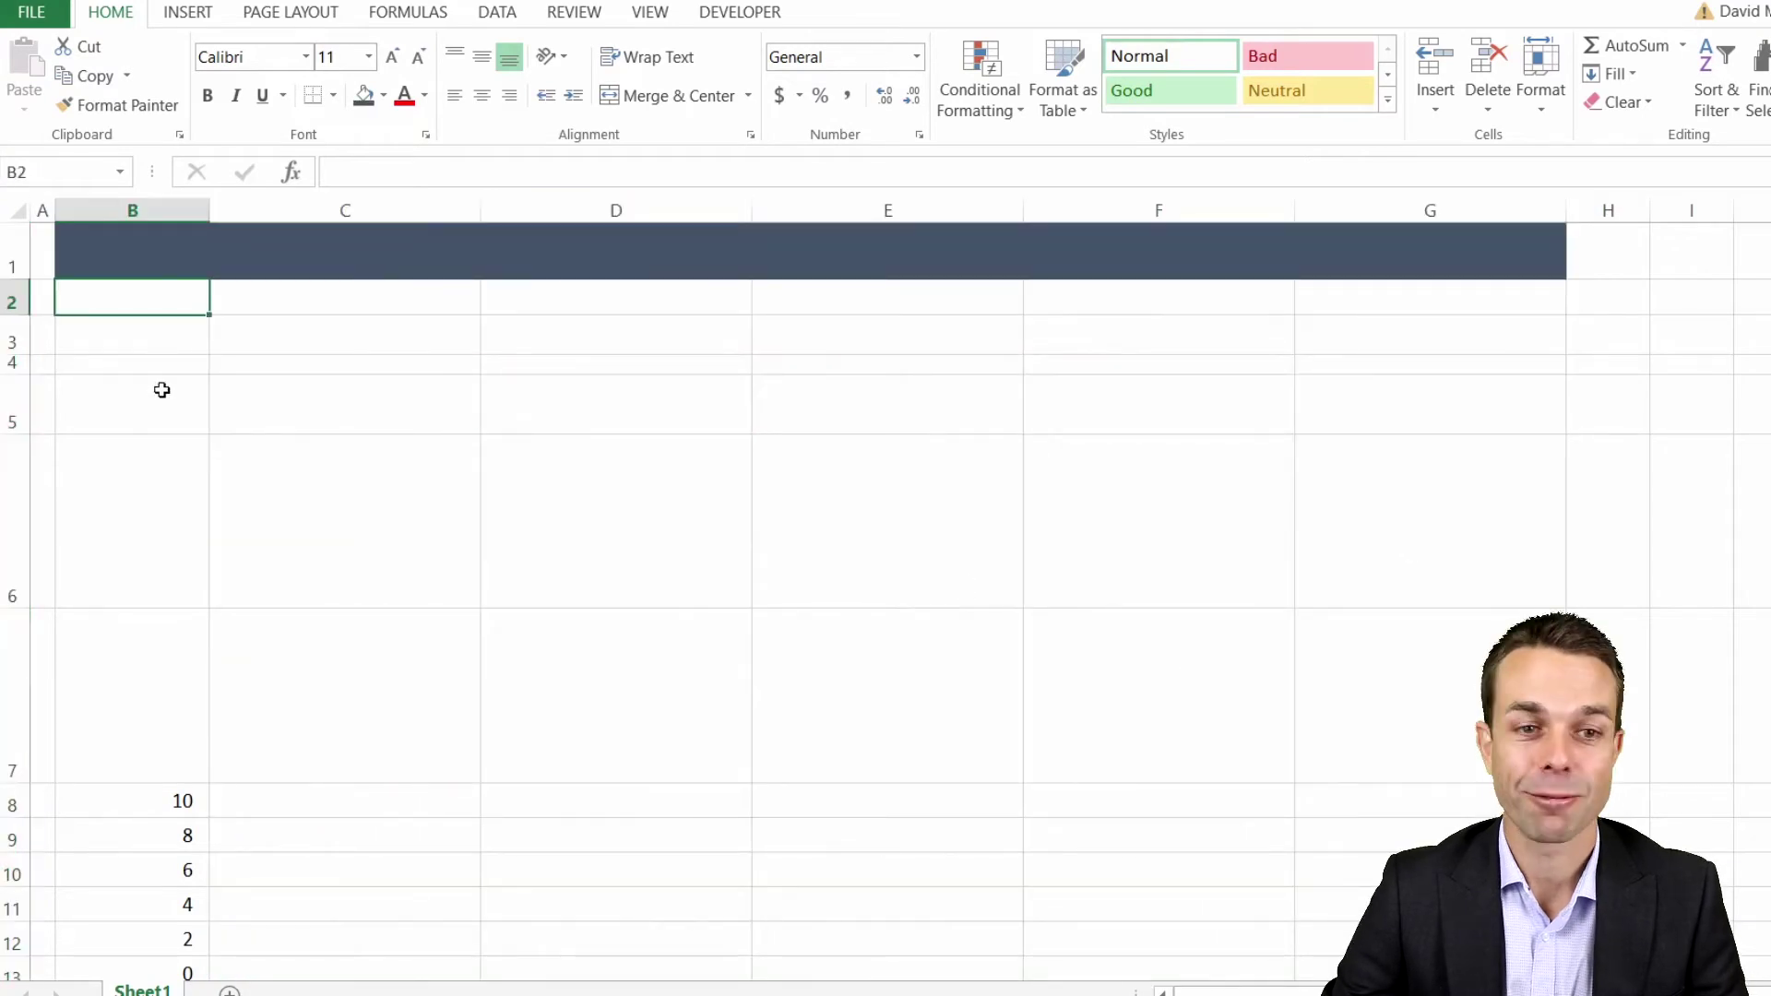
left_click(364, 96)
left_click_drag(161, 298, 1505, 364)
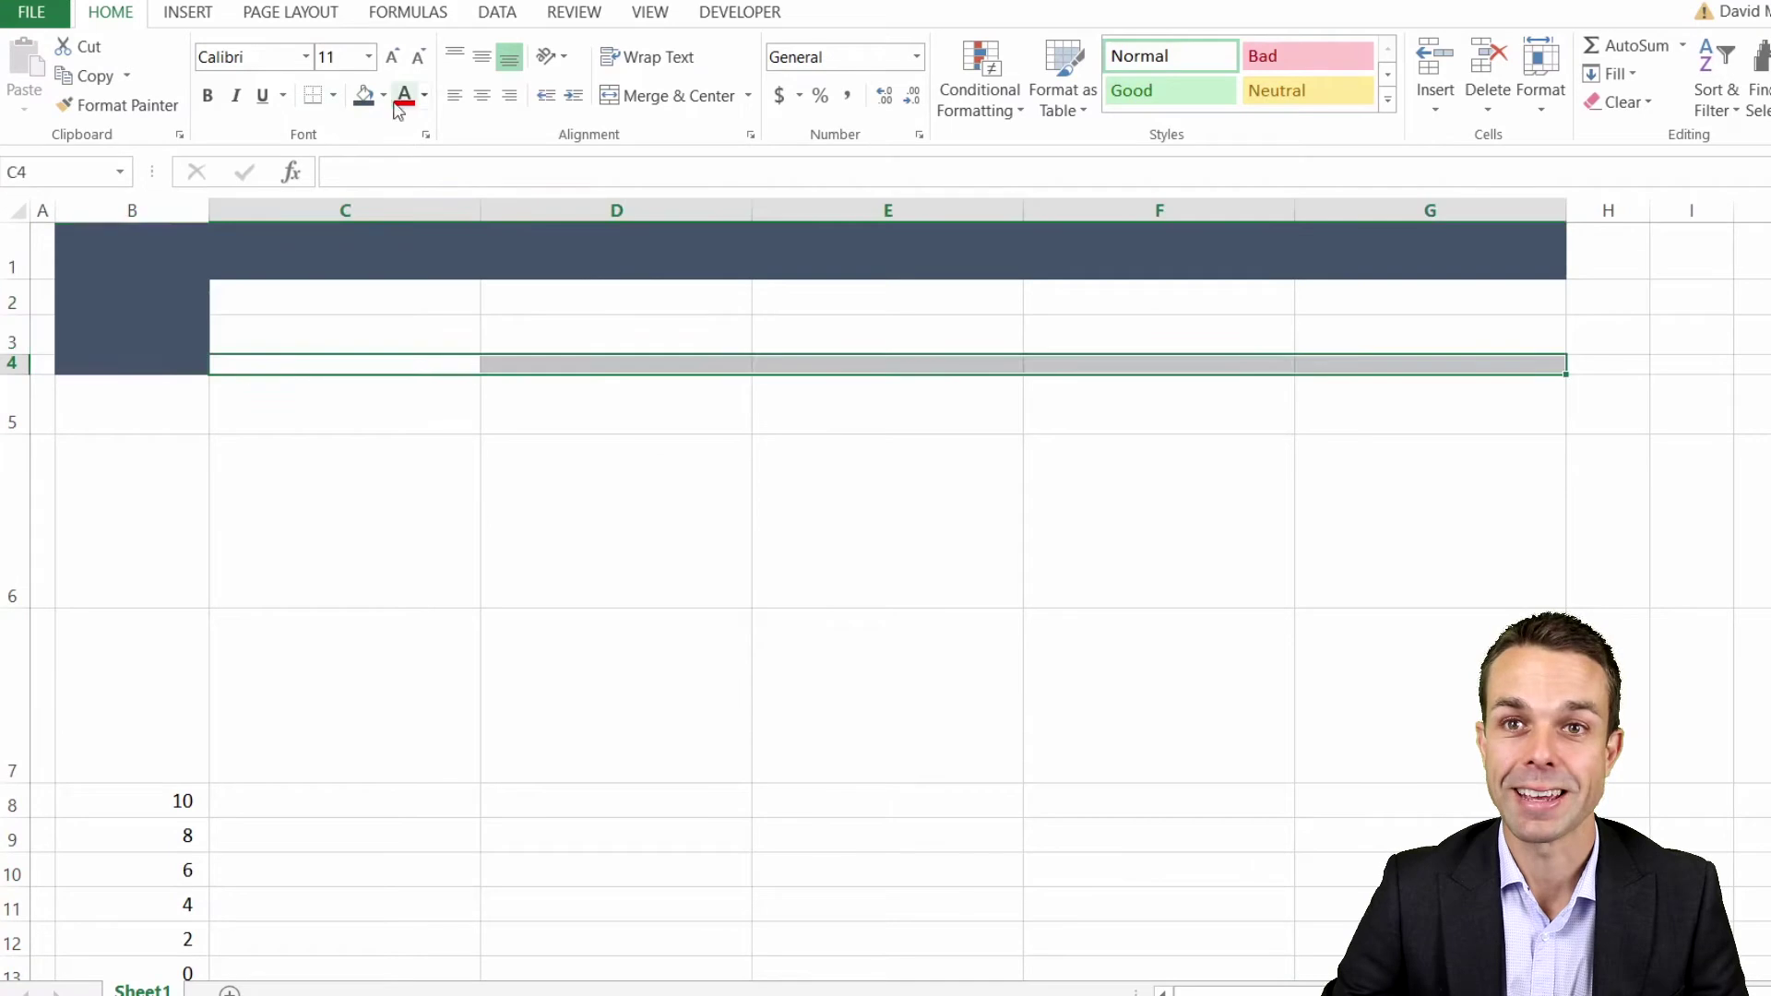
left_click(364, 96)
left_click_drag(1439, 299, 1448, 341)
left_click(364, 96)
left_click(930, 287)
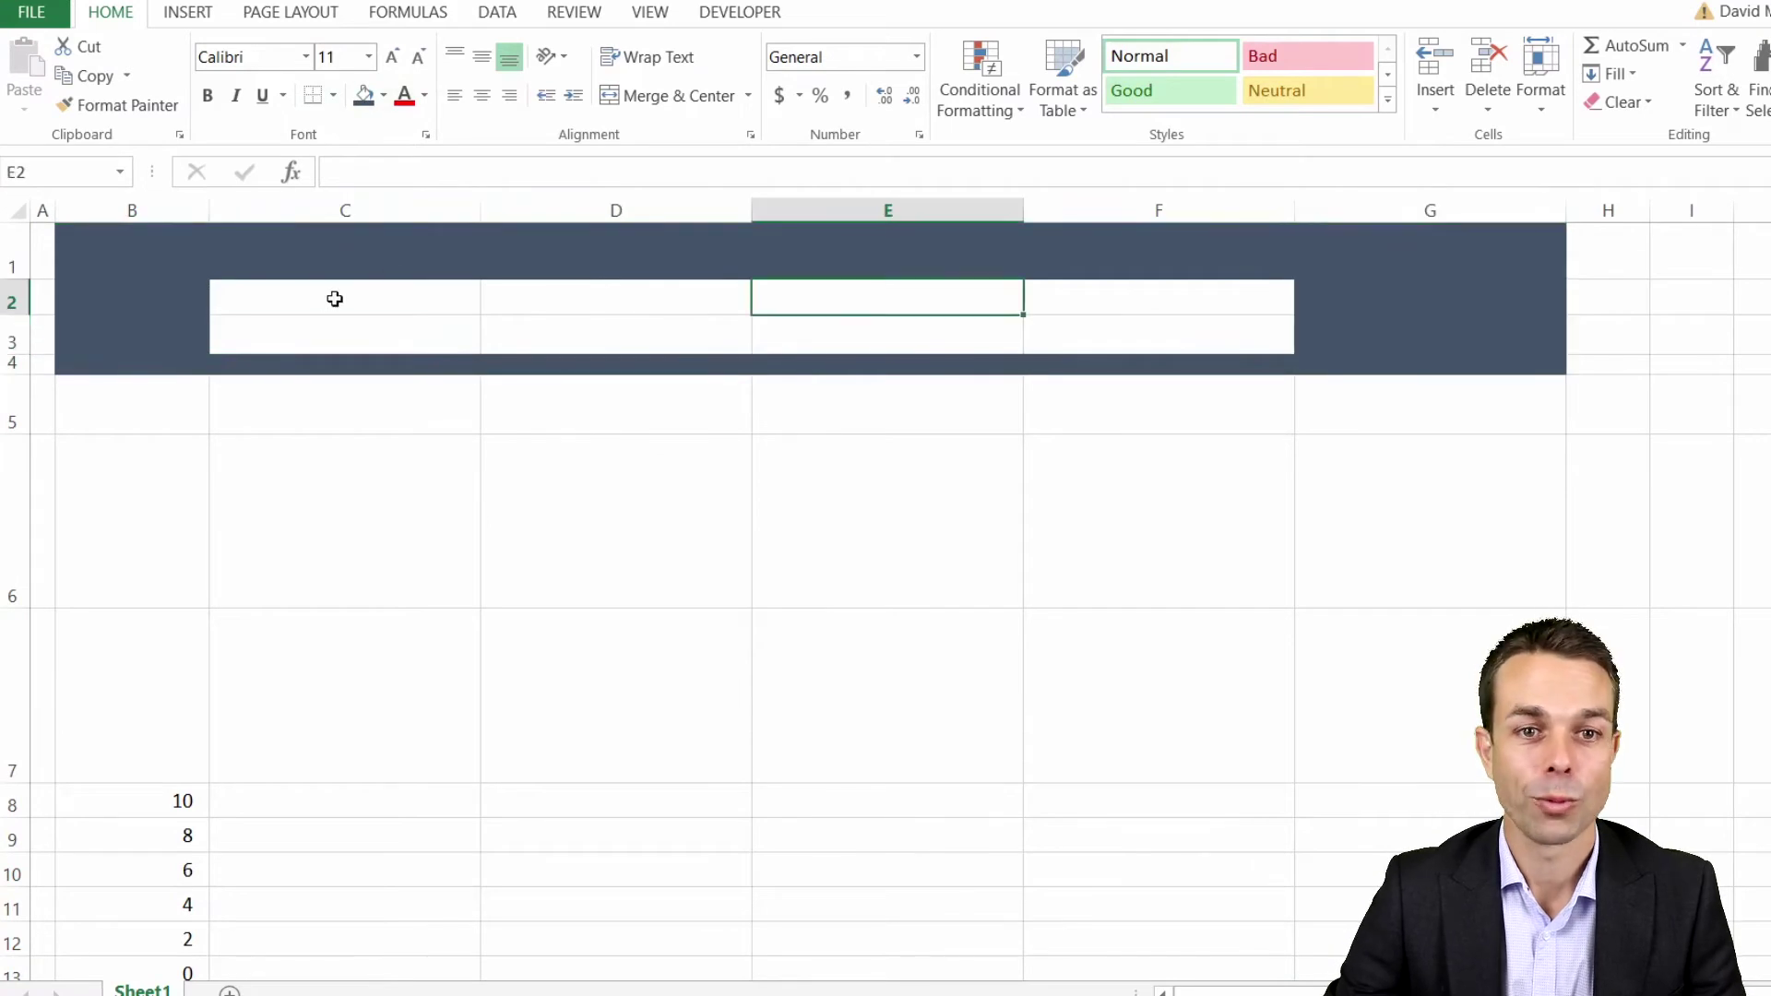
Step: Merge B2:B3, right-align the merged cell and enter "Customer Persona" in it
left_click(336, 301)
left_click_drag(193, 304, 189, 336)
left_click(673, 98)
left_click(510, 98)
type("Customer Persona")
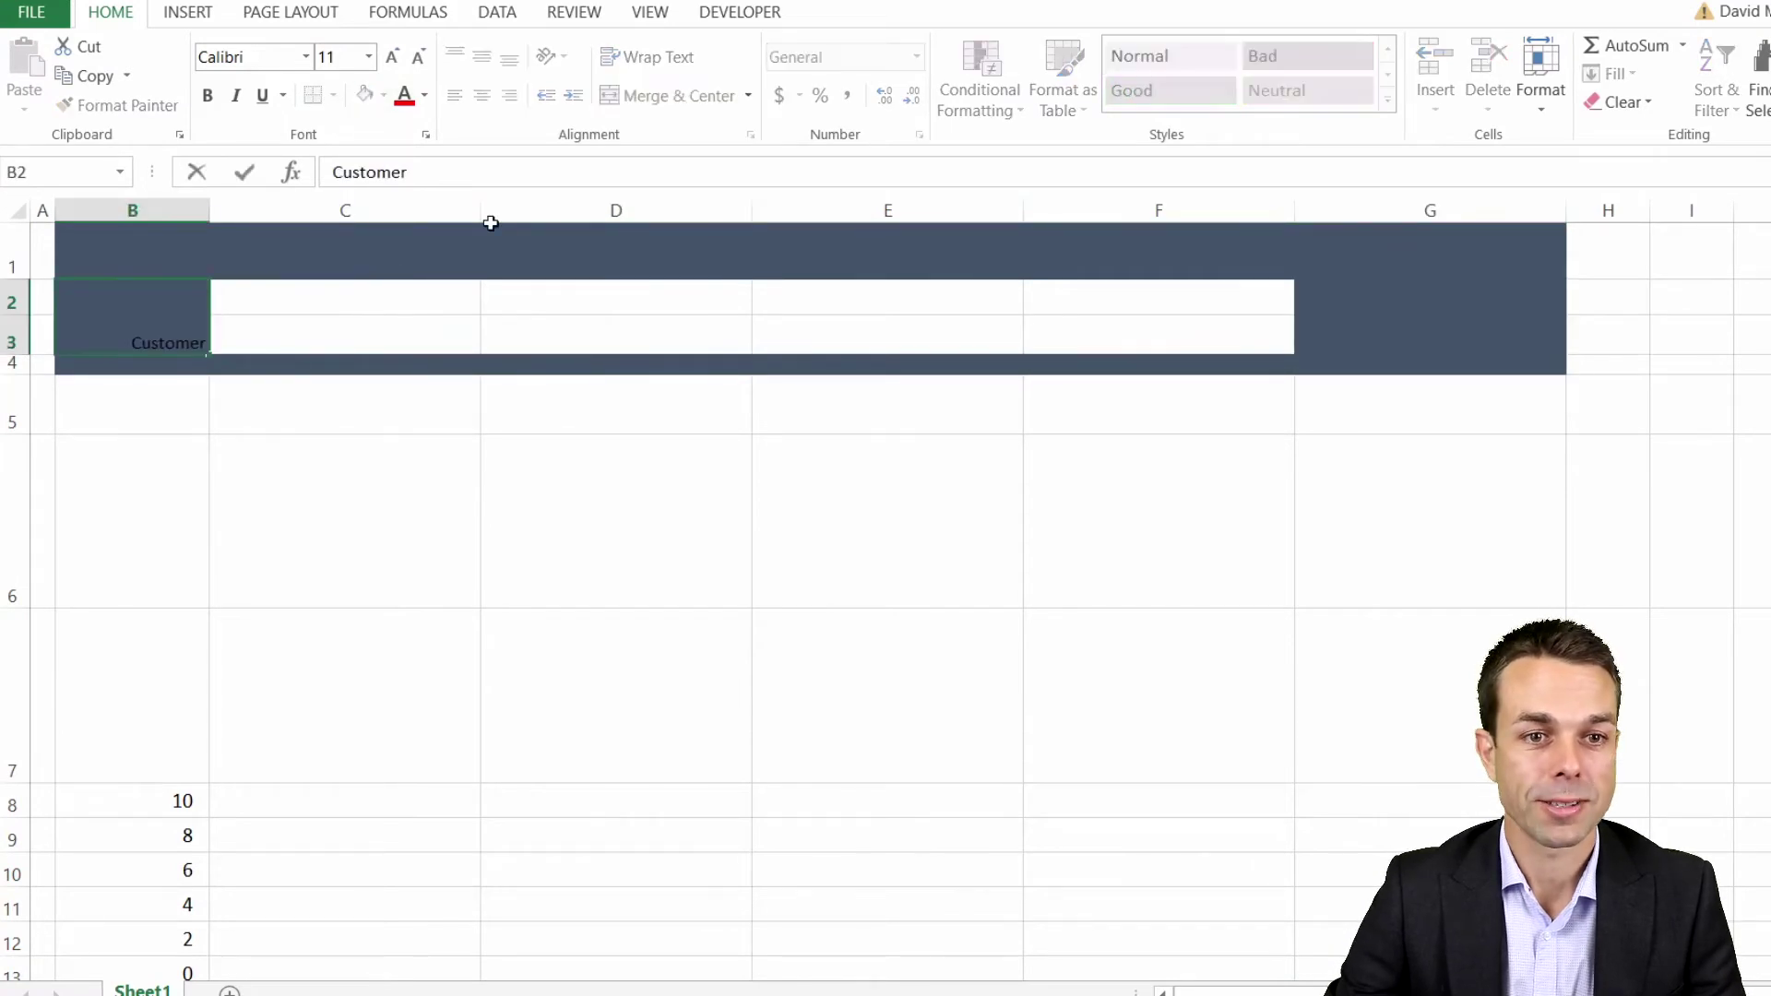
key("Return")
Step: Format the "Customer Persona" label as vertically centred, size 14, white text
left_click(176, 318)
left_click(481, 57)
left_click(392, 57)
left_click(392, 57)
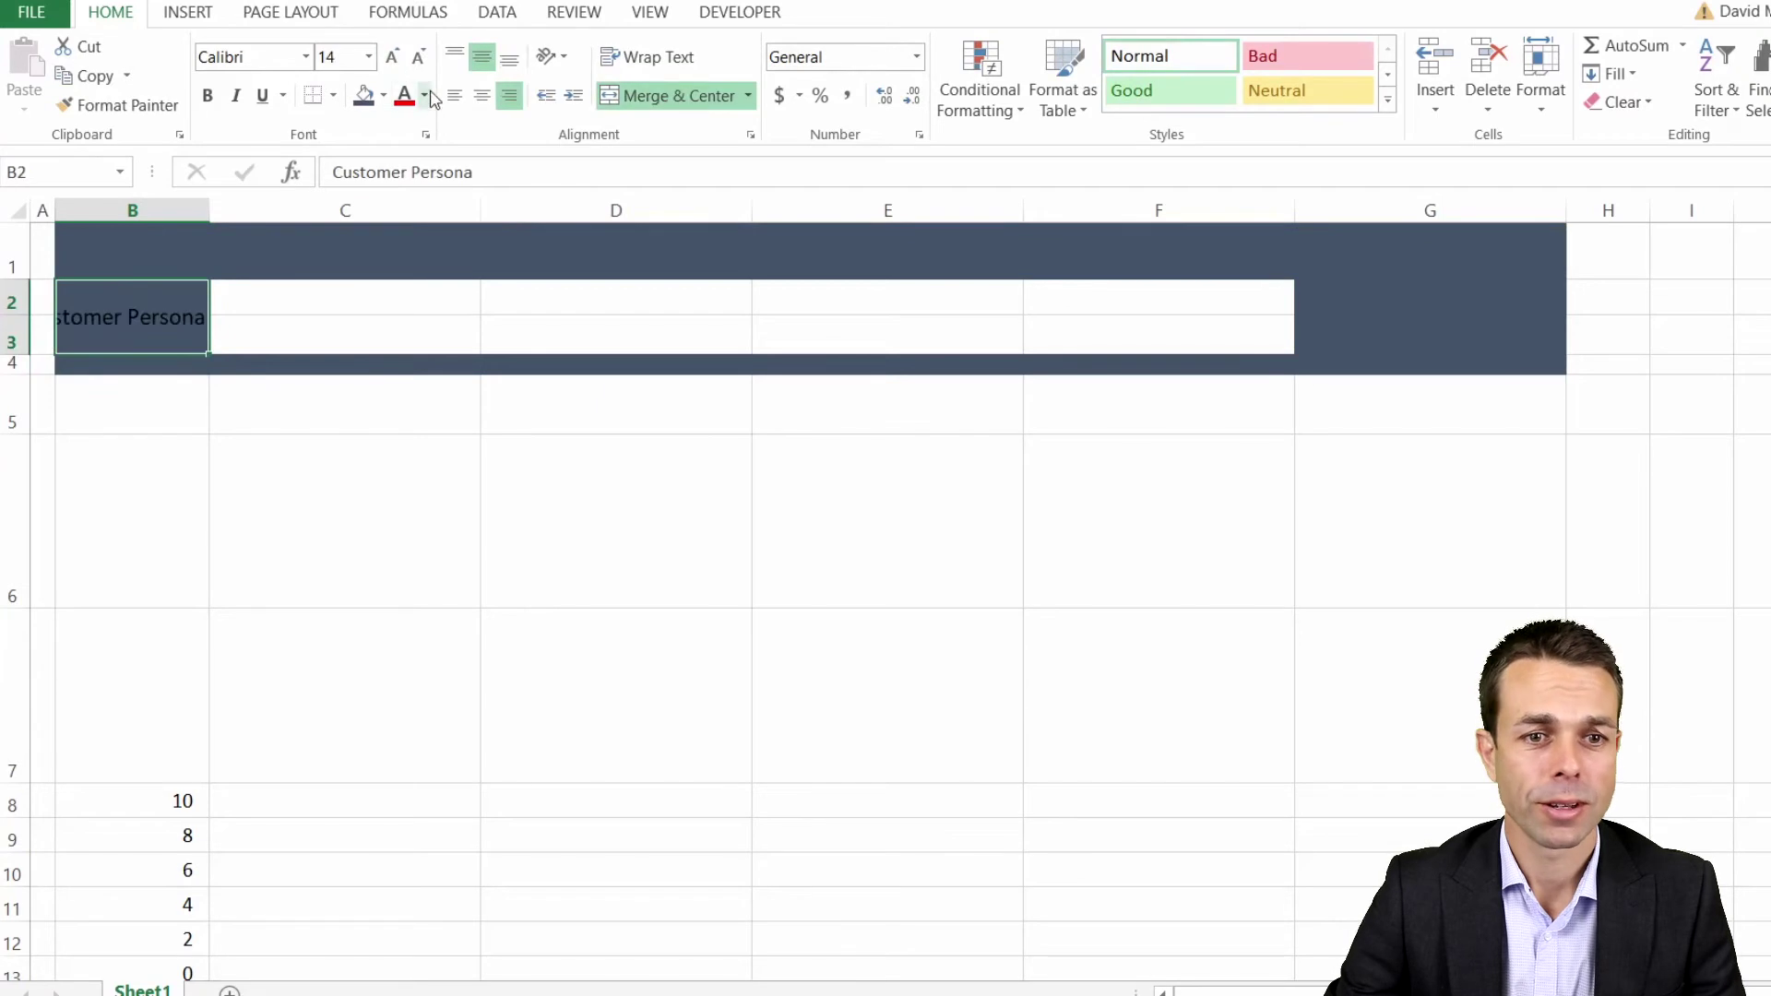
left_click(424, 96)
left_click(405, 179)
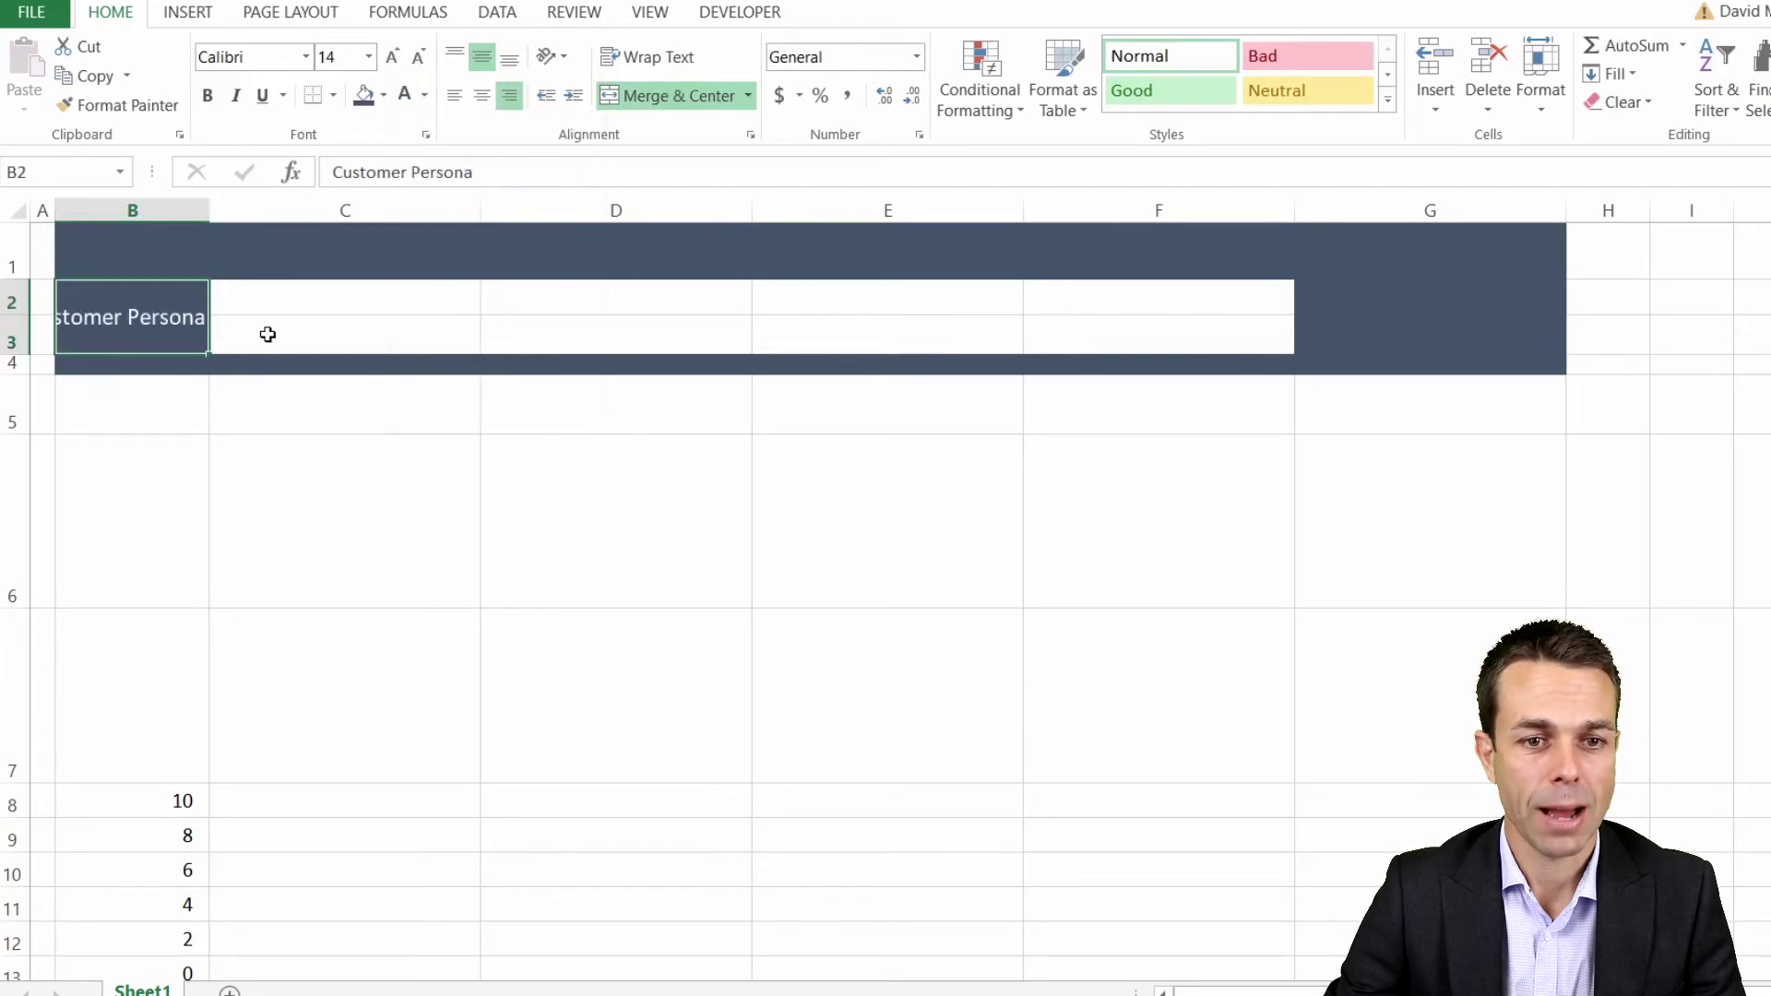
Step: Wrap the "Customer Persona" label's text within its cell and indent it by one level
right_click(169, 316)
left_click(221, 724)
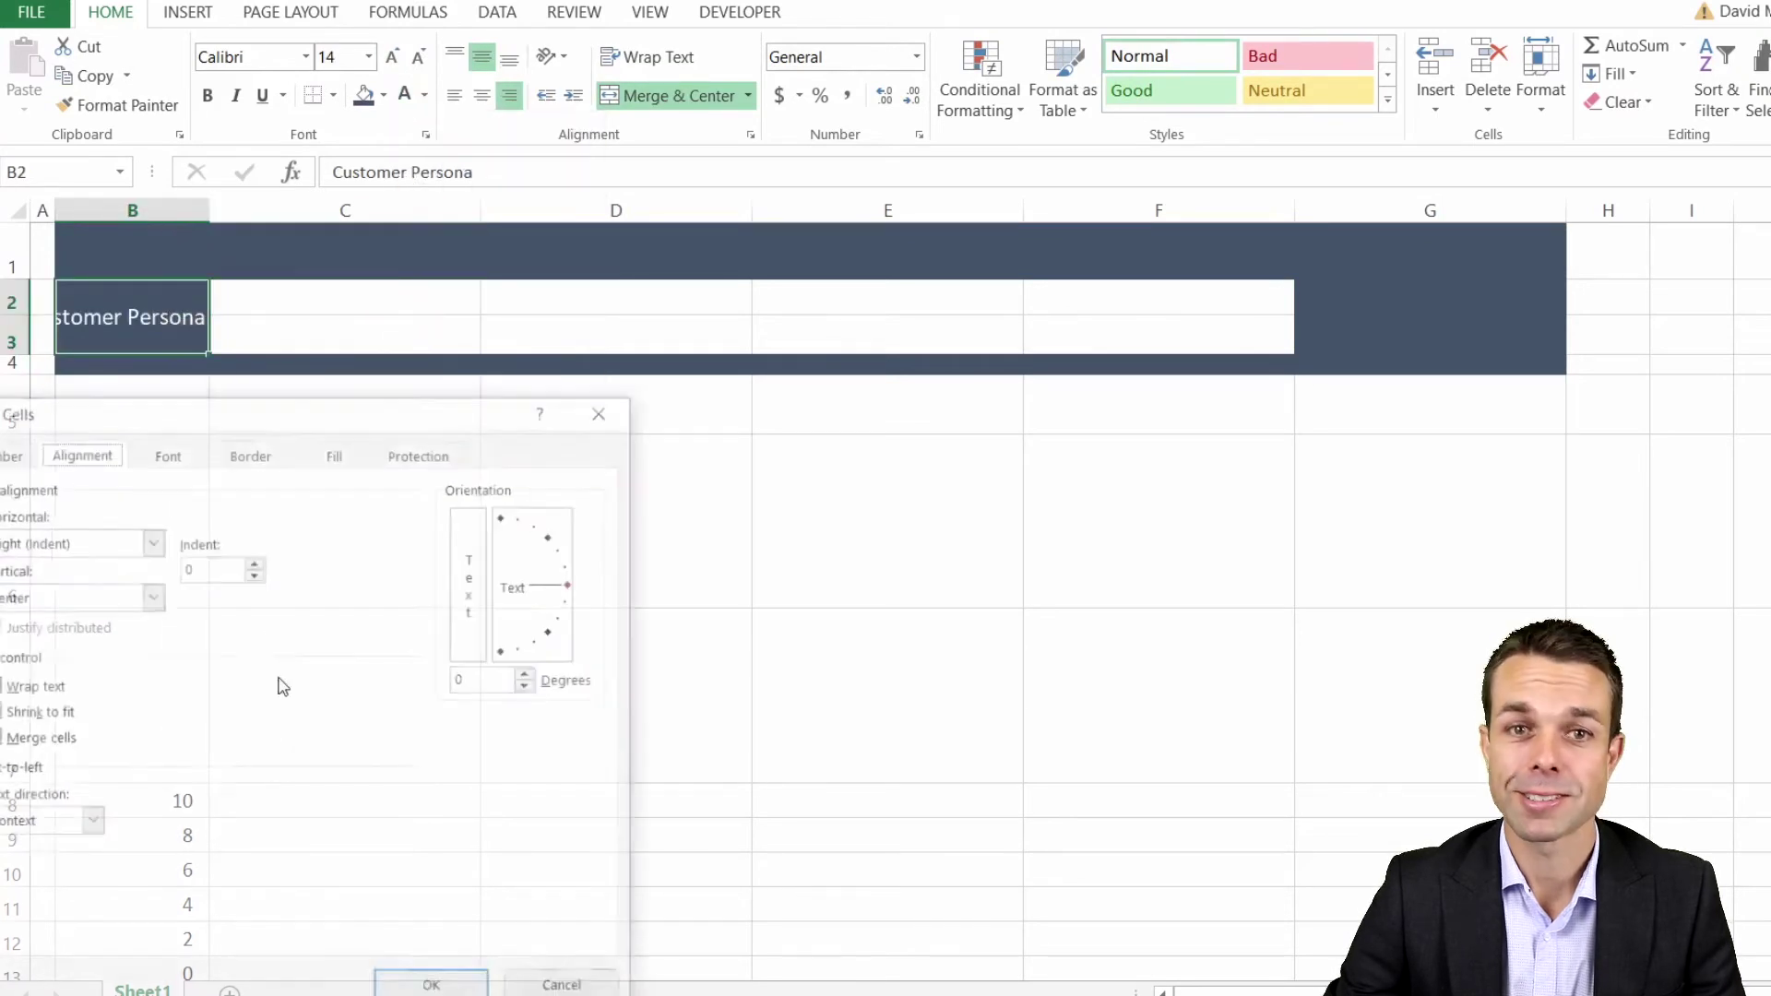
left_click_drag(174, 426, 449, 360)
left_click(257, 623)
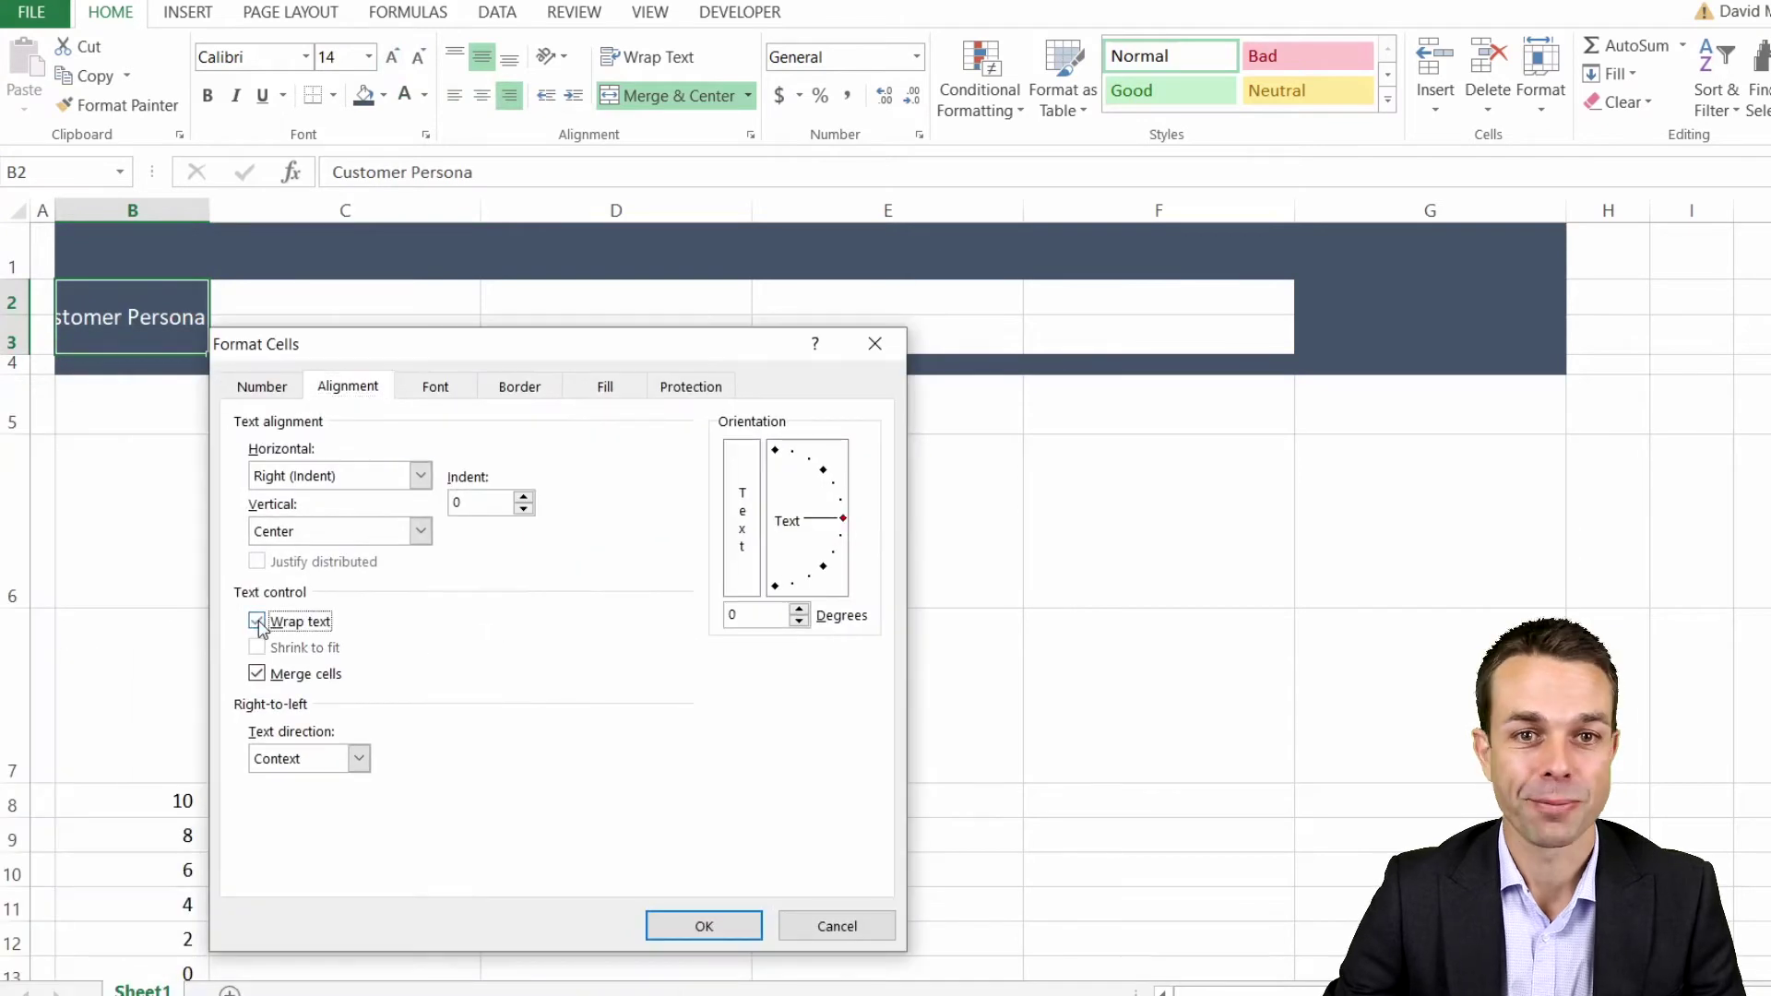
key("Return")
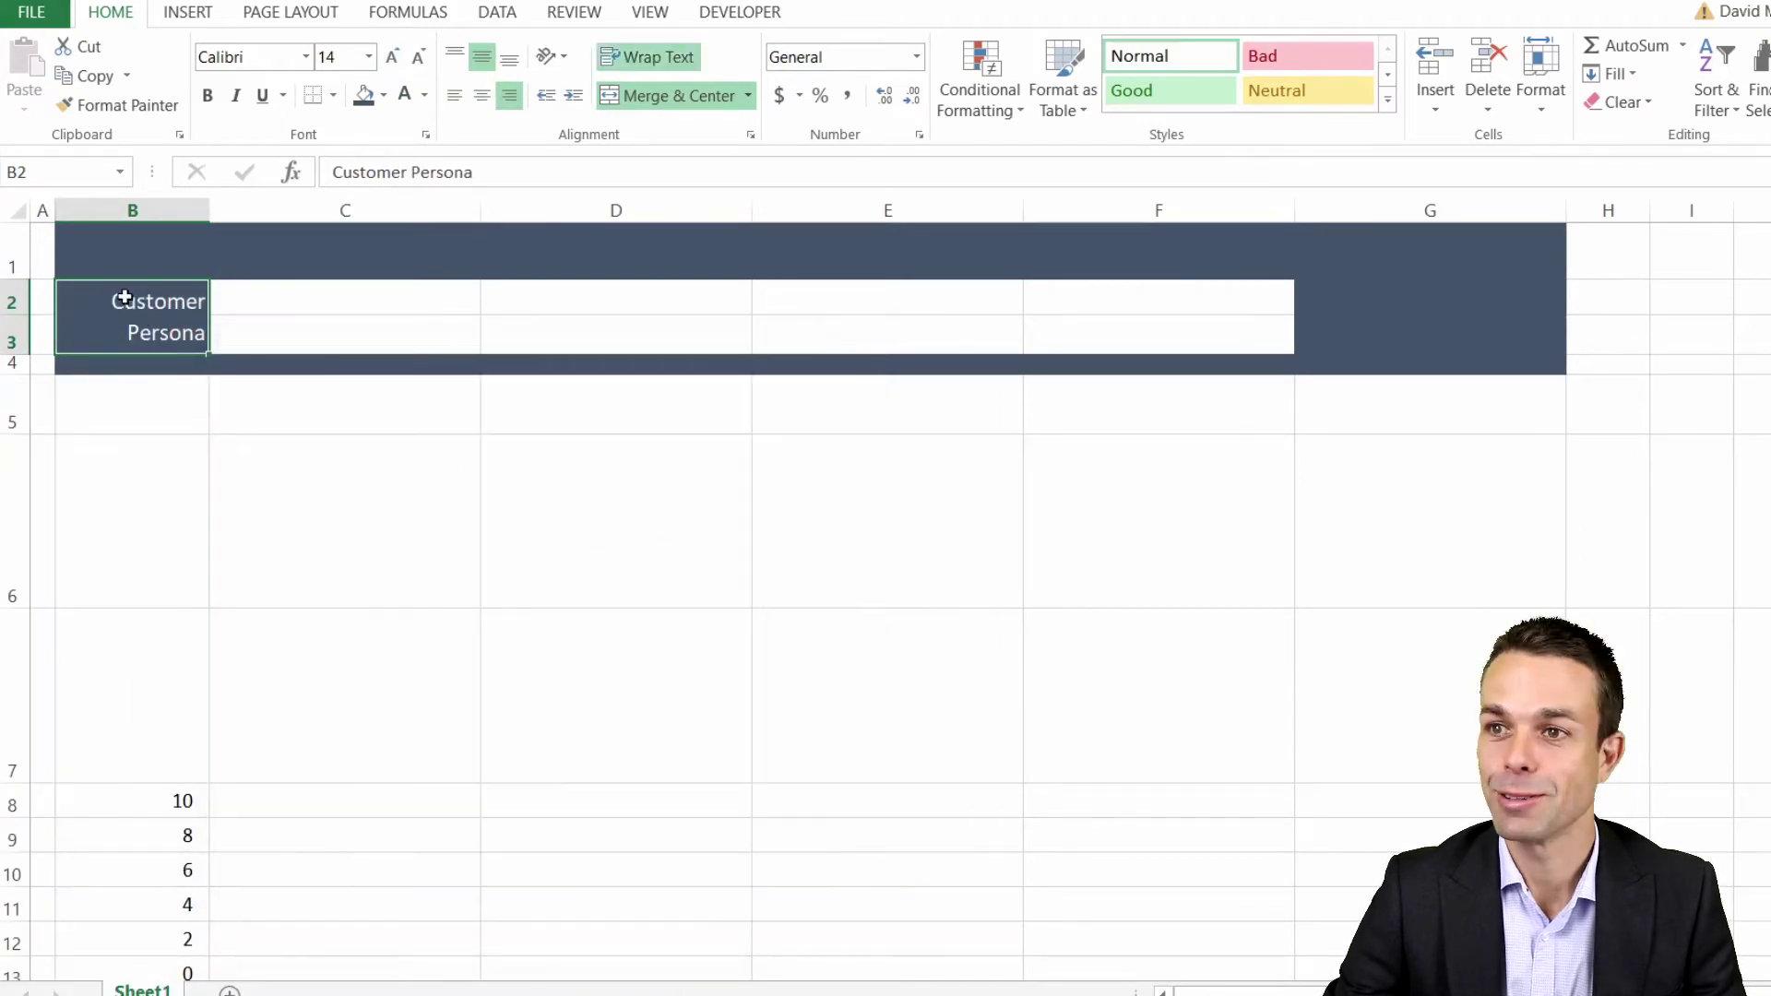
left_click(574, 96)
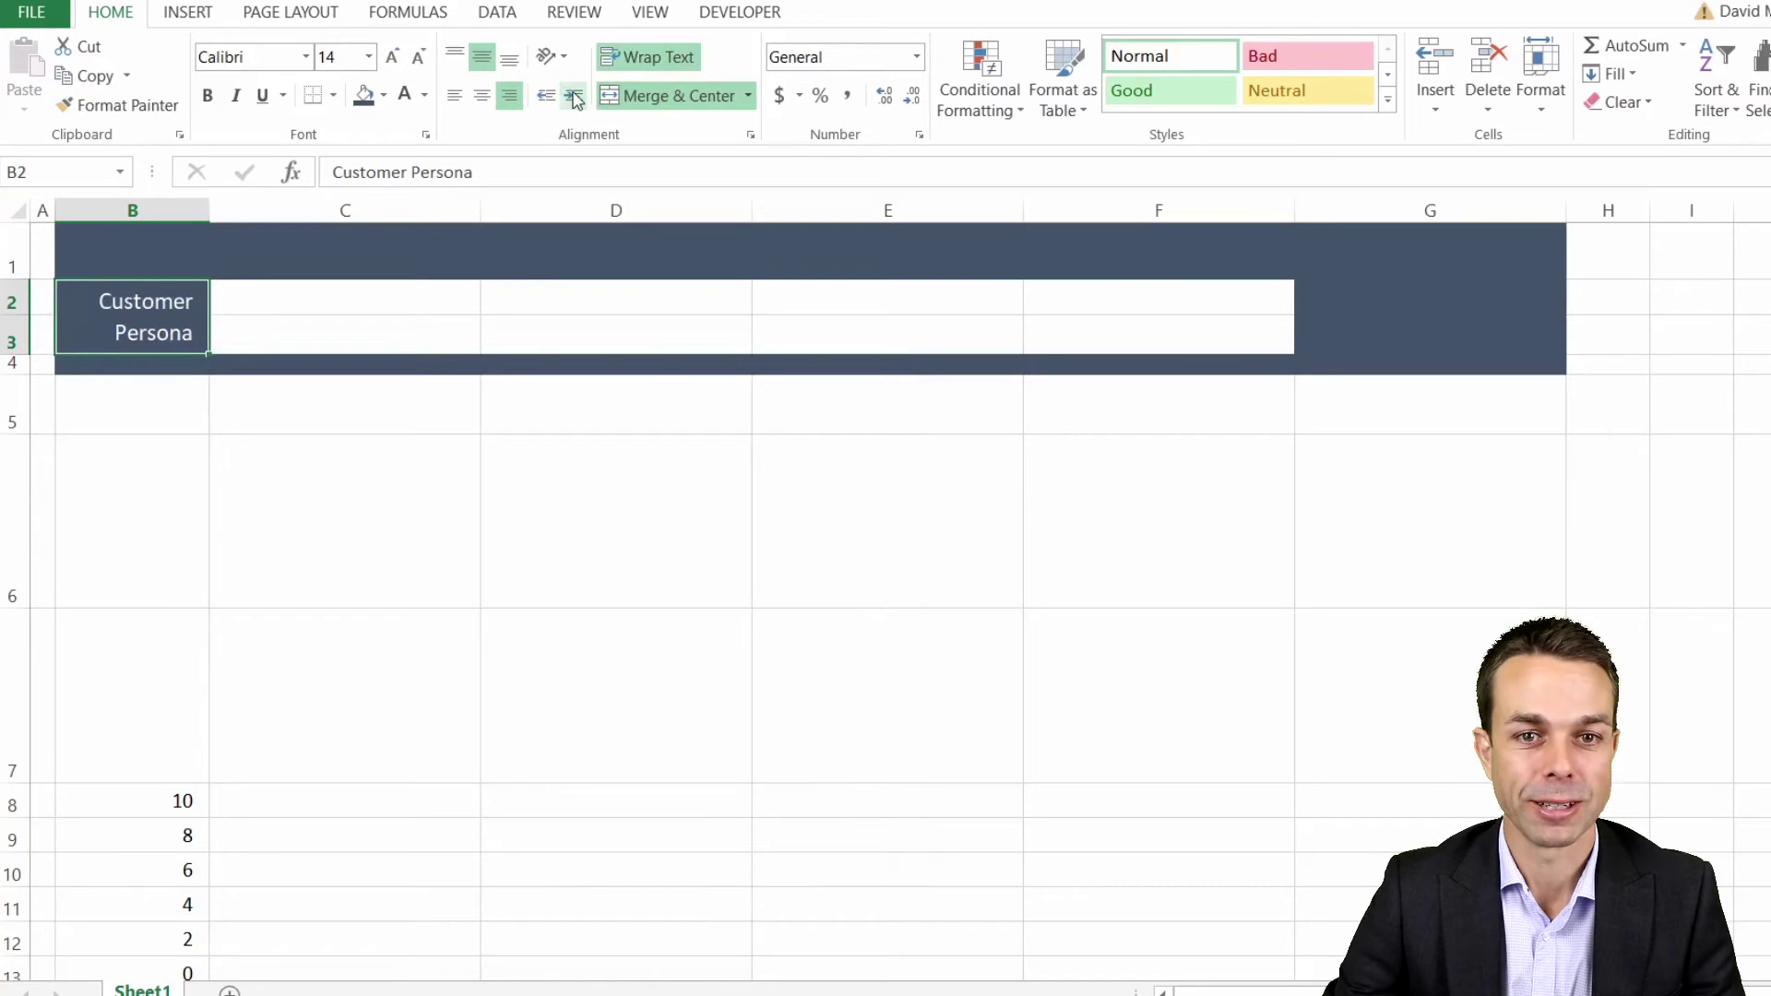
Step: Merge C2:D3 into a left-aligned input box with outside borders
left_click(319, 296)
left_click_drag(544, 302, 633, 335)
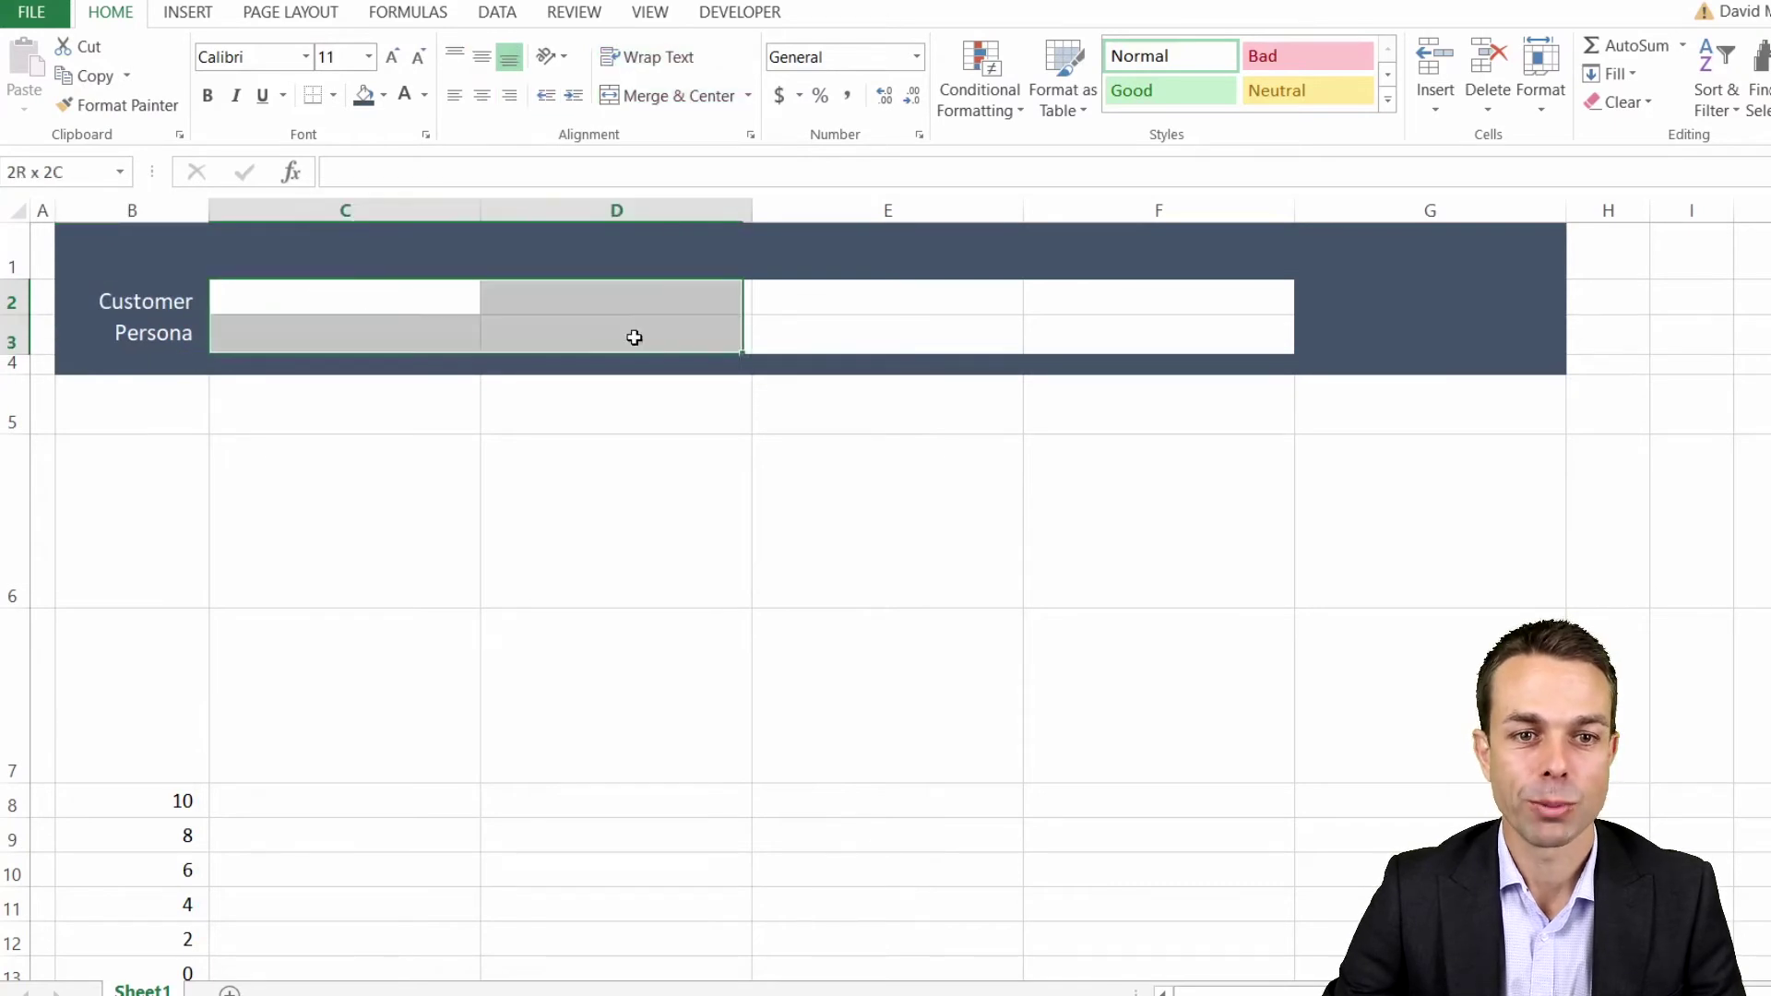
left_click(672, 95)
left_click(333, 95)
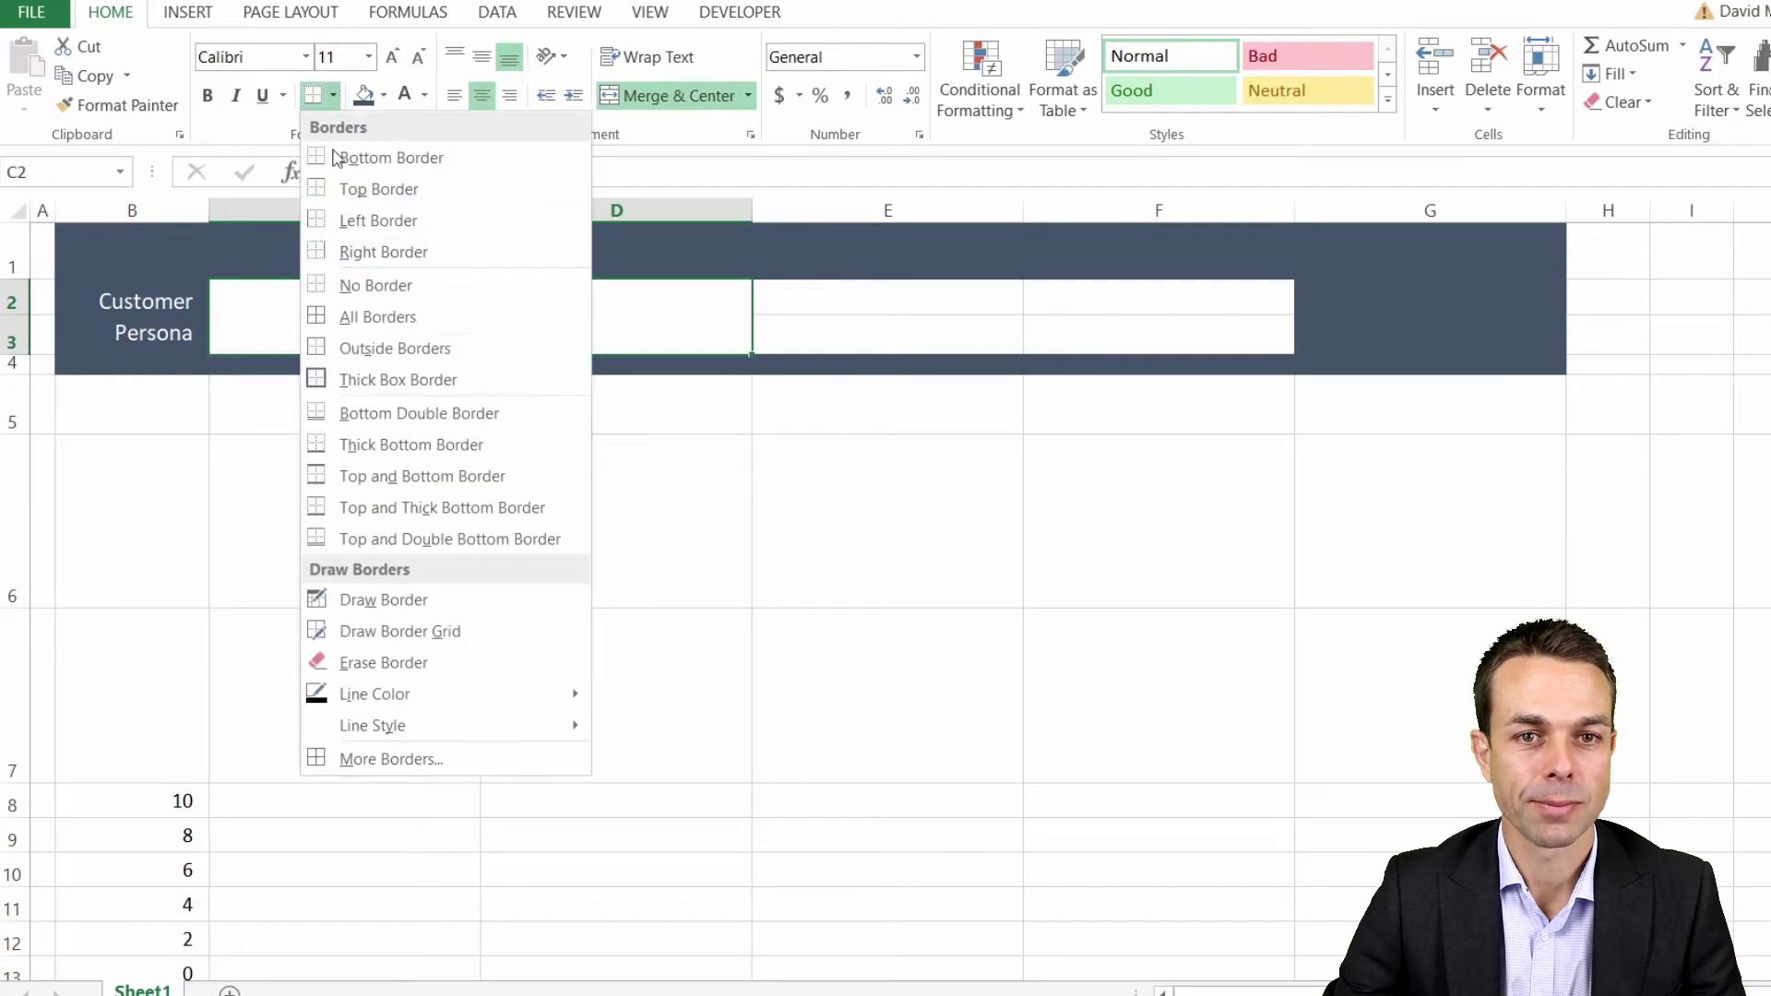
left_click(360, 351)
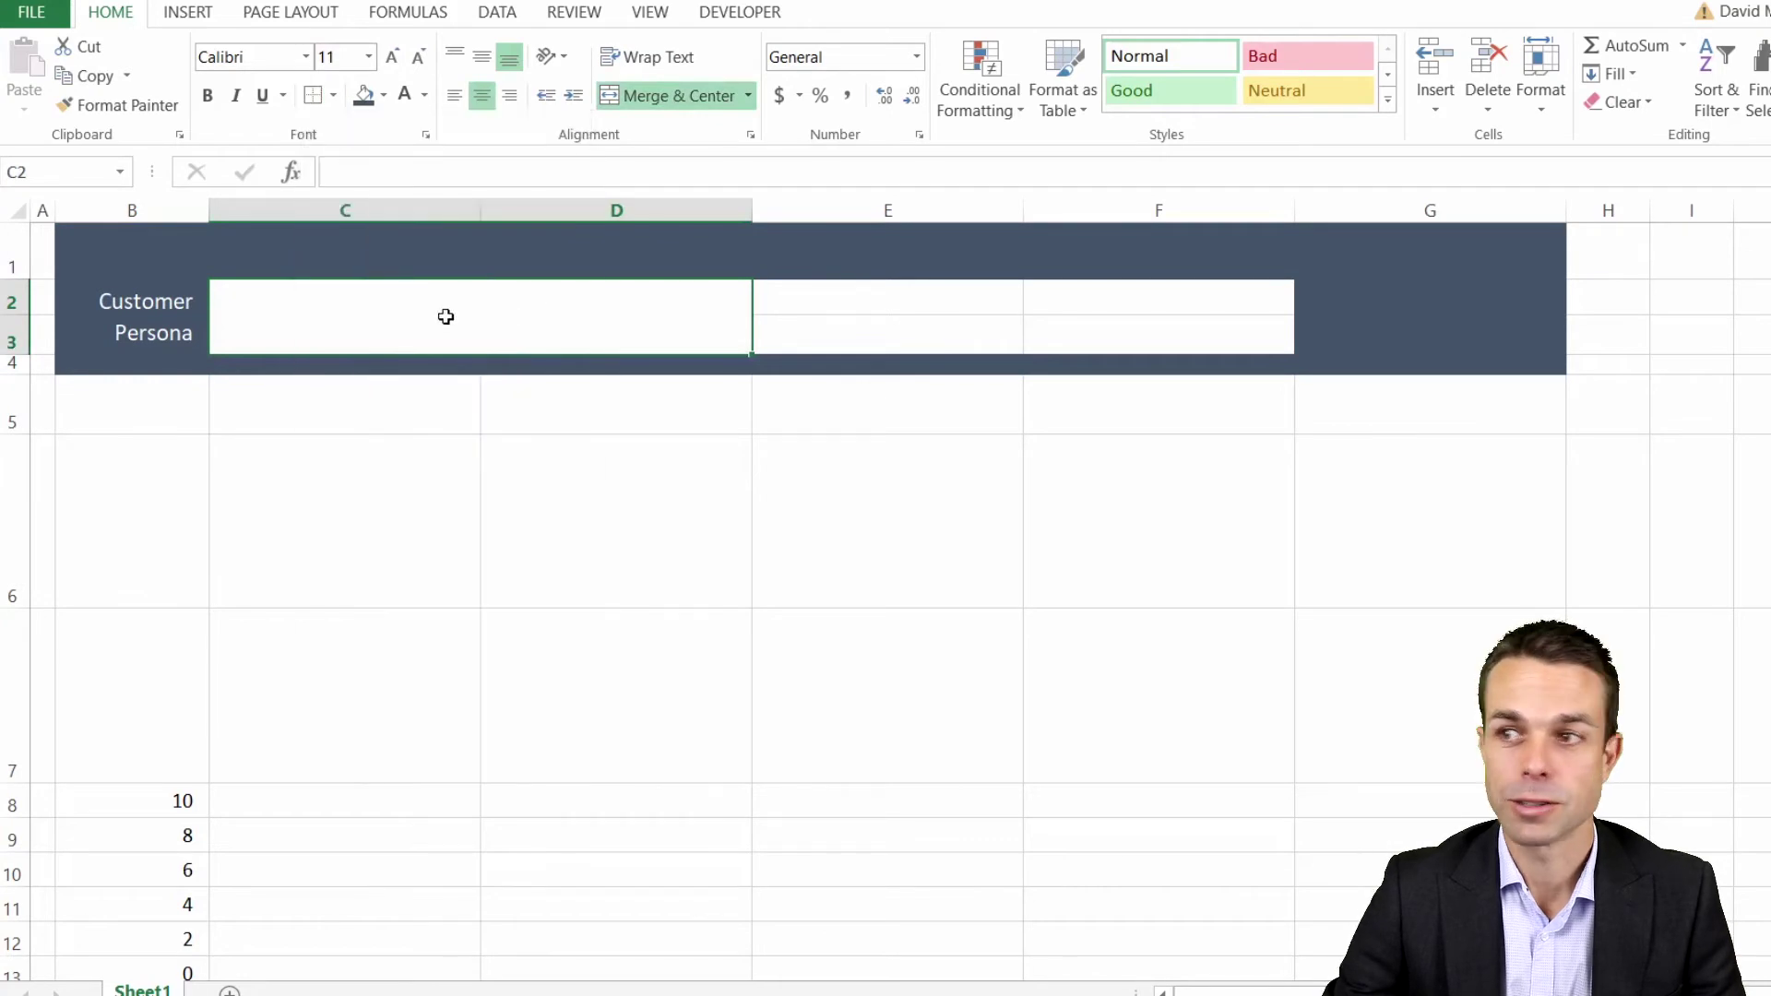
left_click(453, 95)
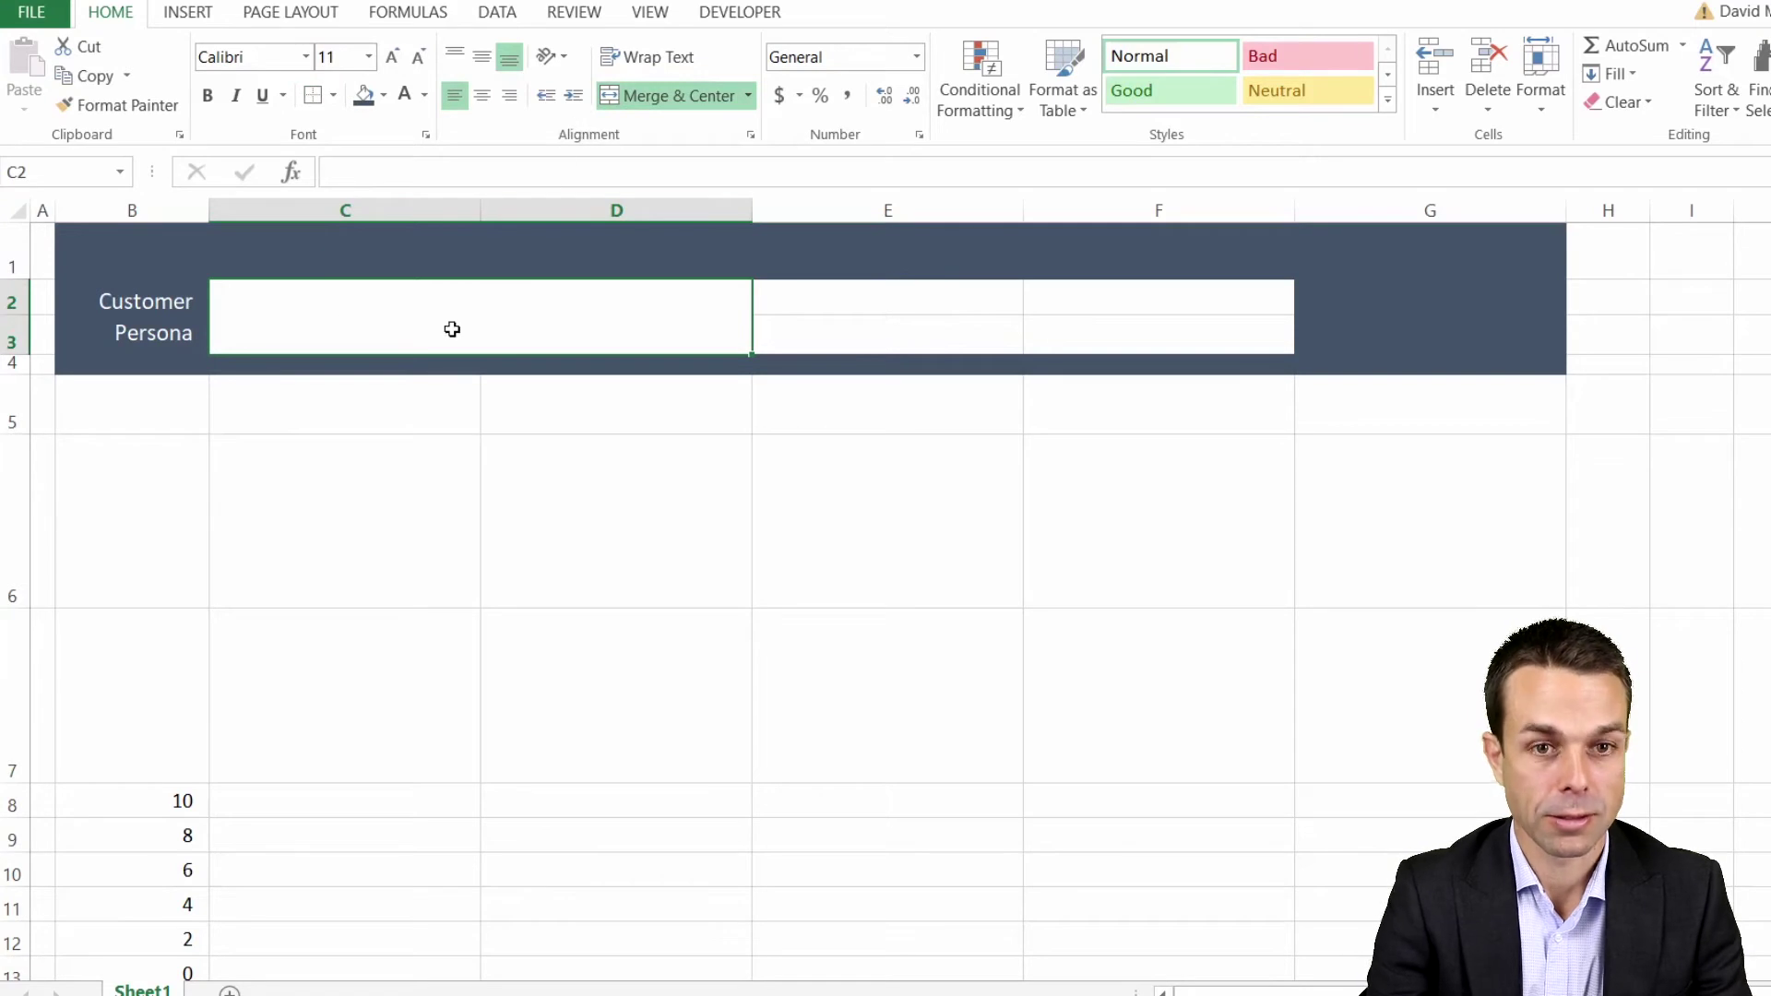
Step: Enter "This is a test" in the customer persona box and make it vertically centred, indented and dark grey
type("This is a test")
key("Return")
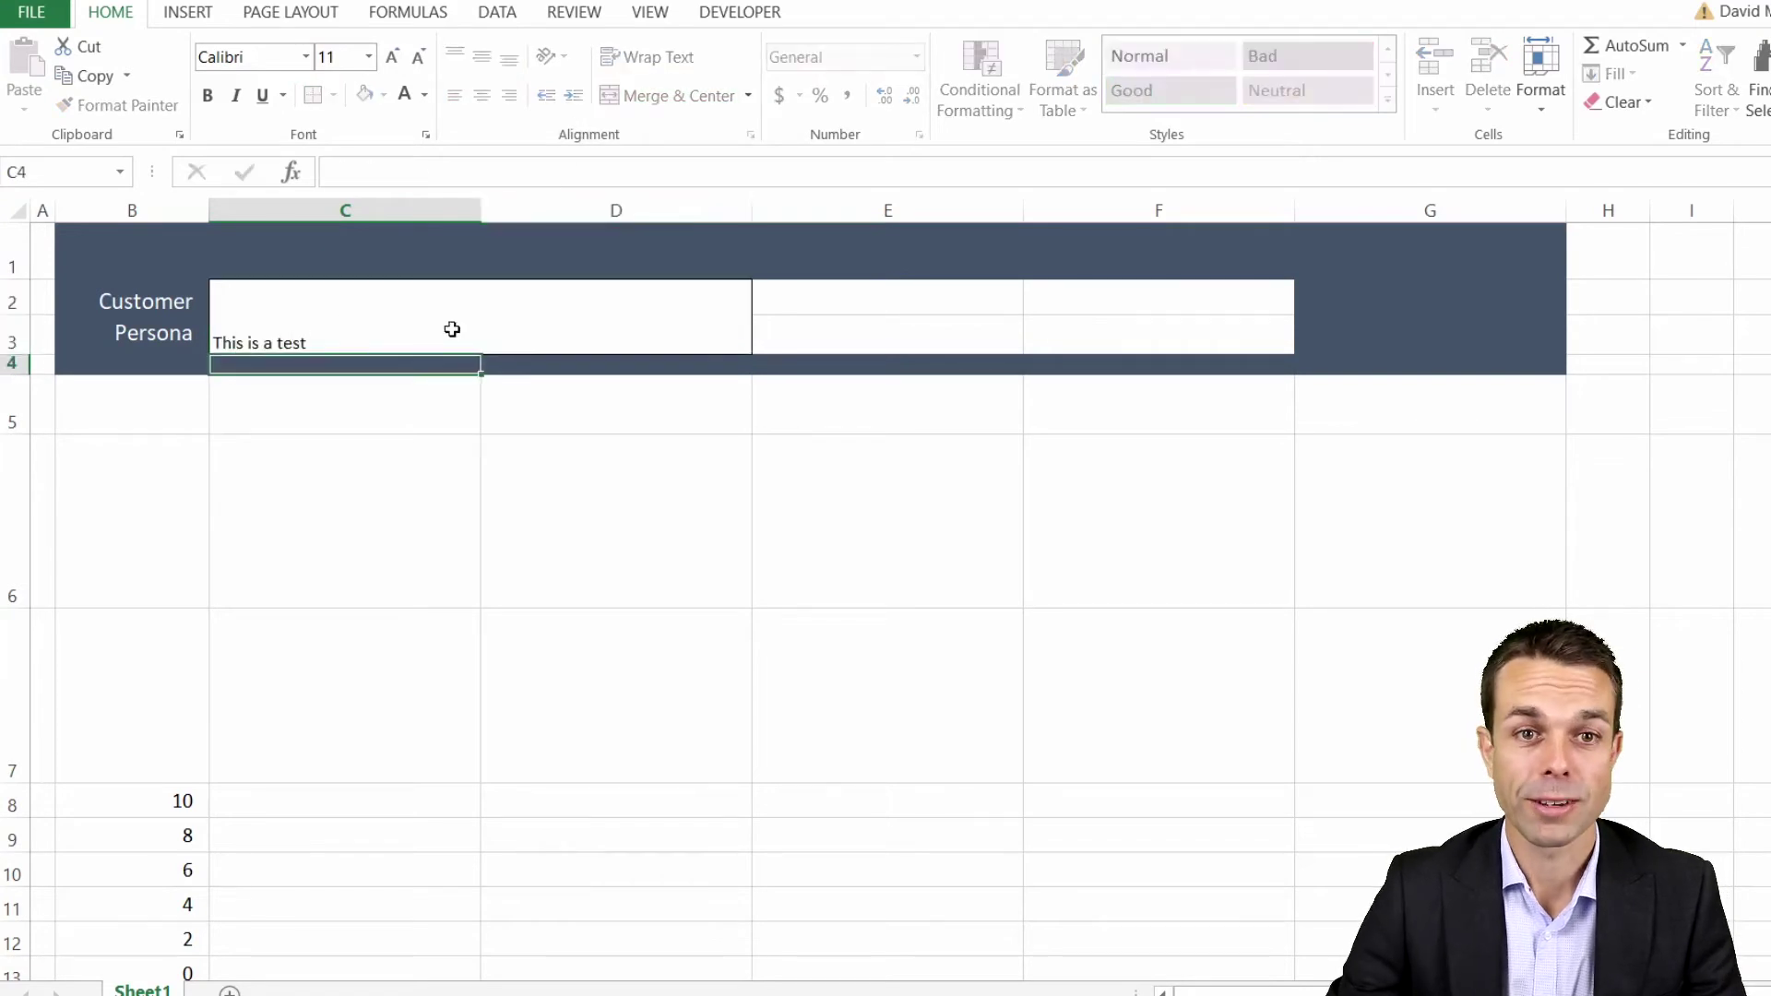
left_click(454, 329)
left_click(480, 59)
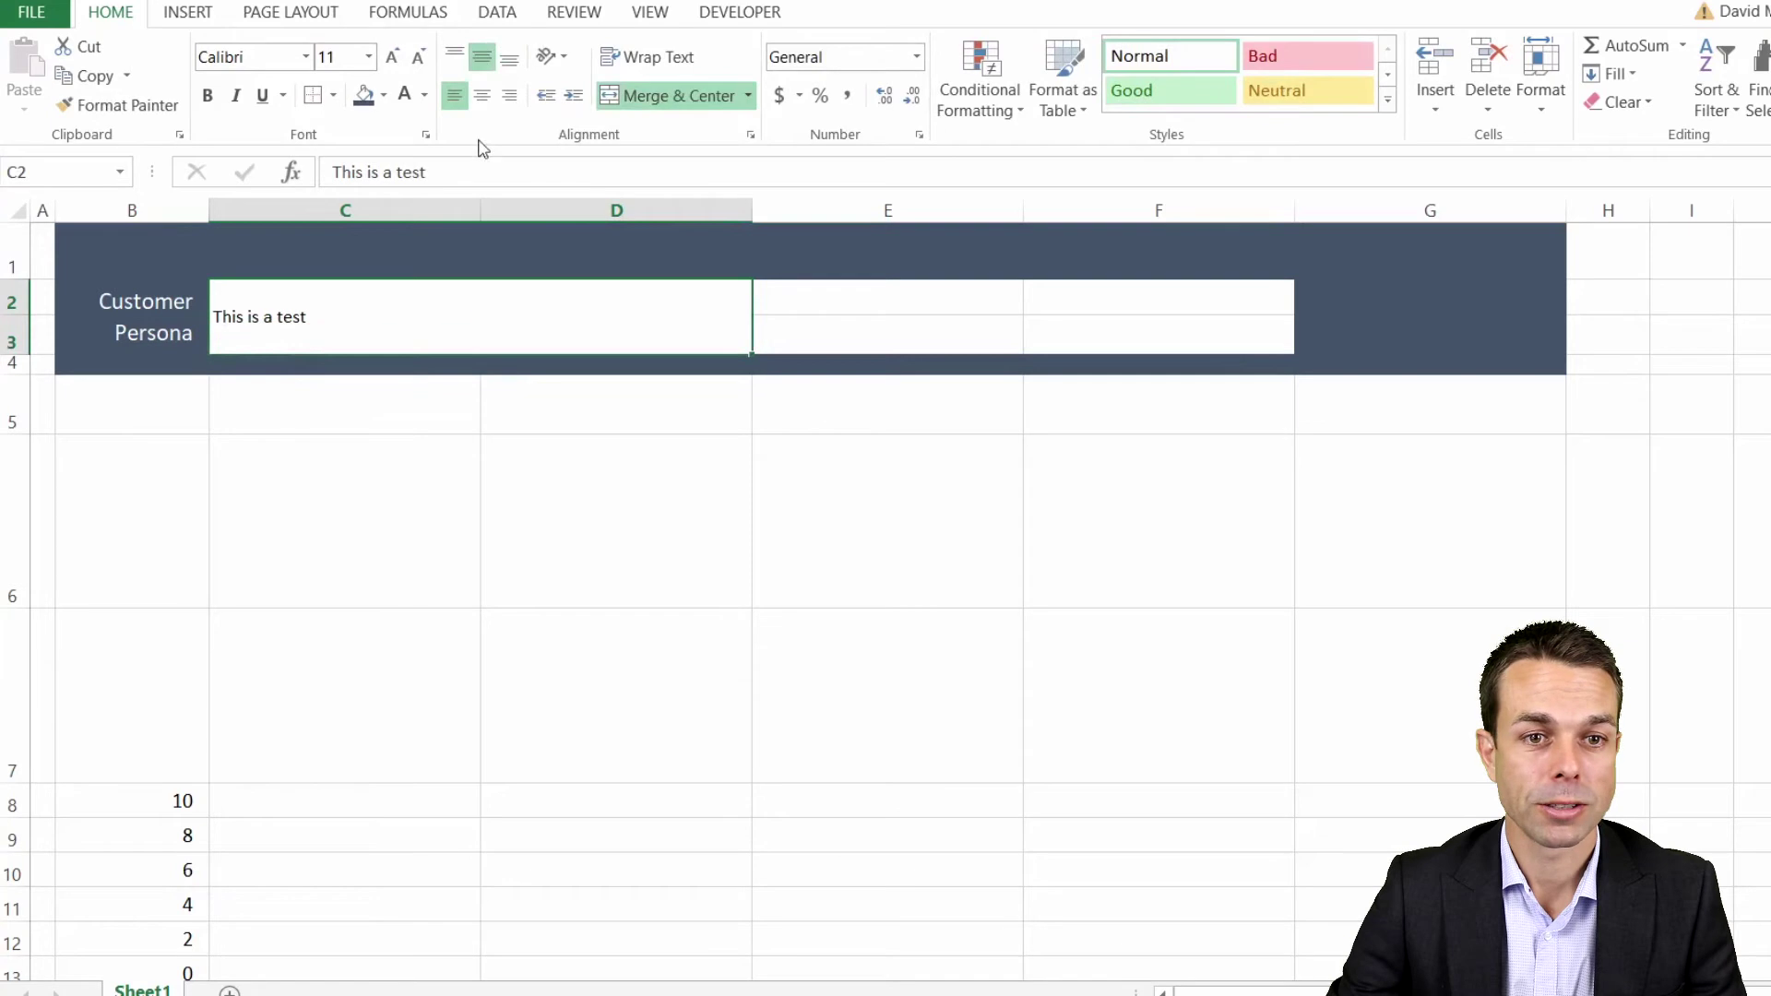
left_click(573, 95)
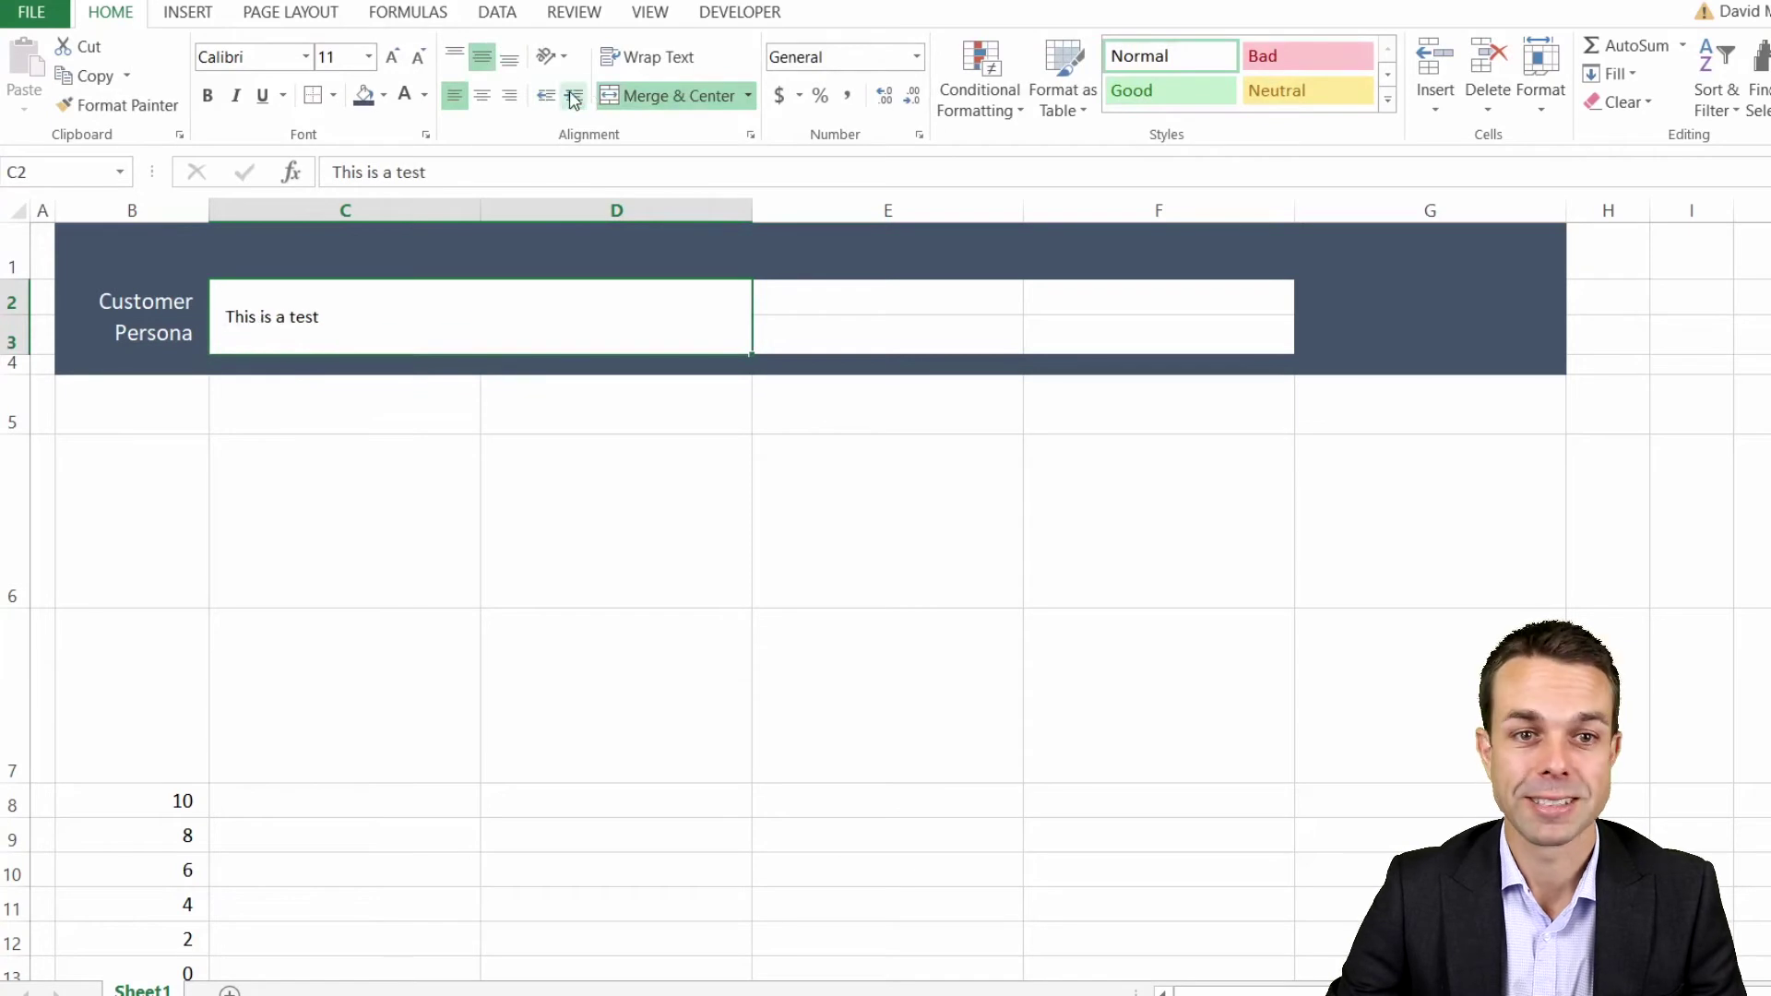
left_click(426, 96)
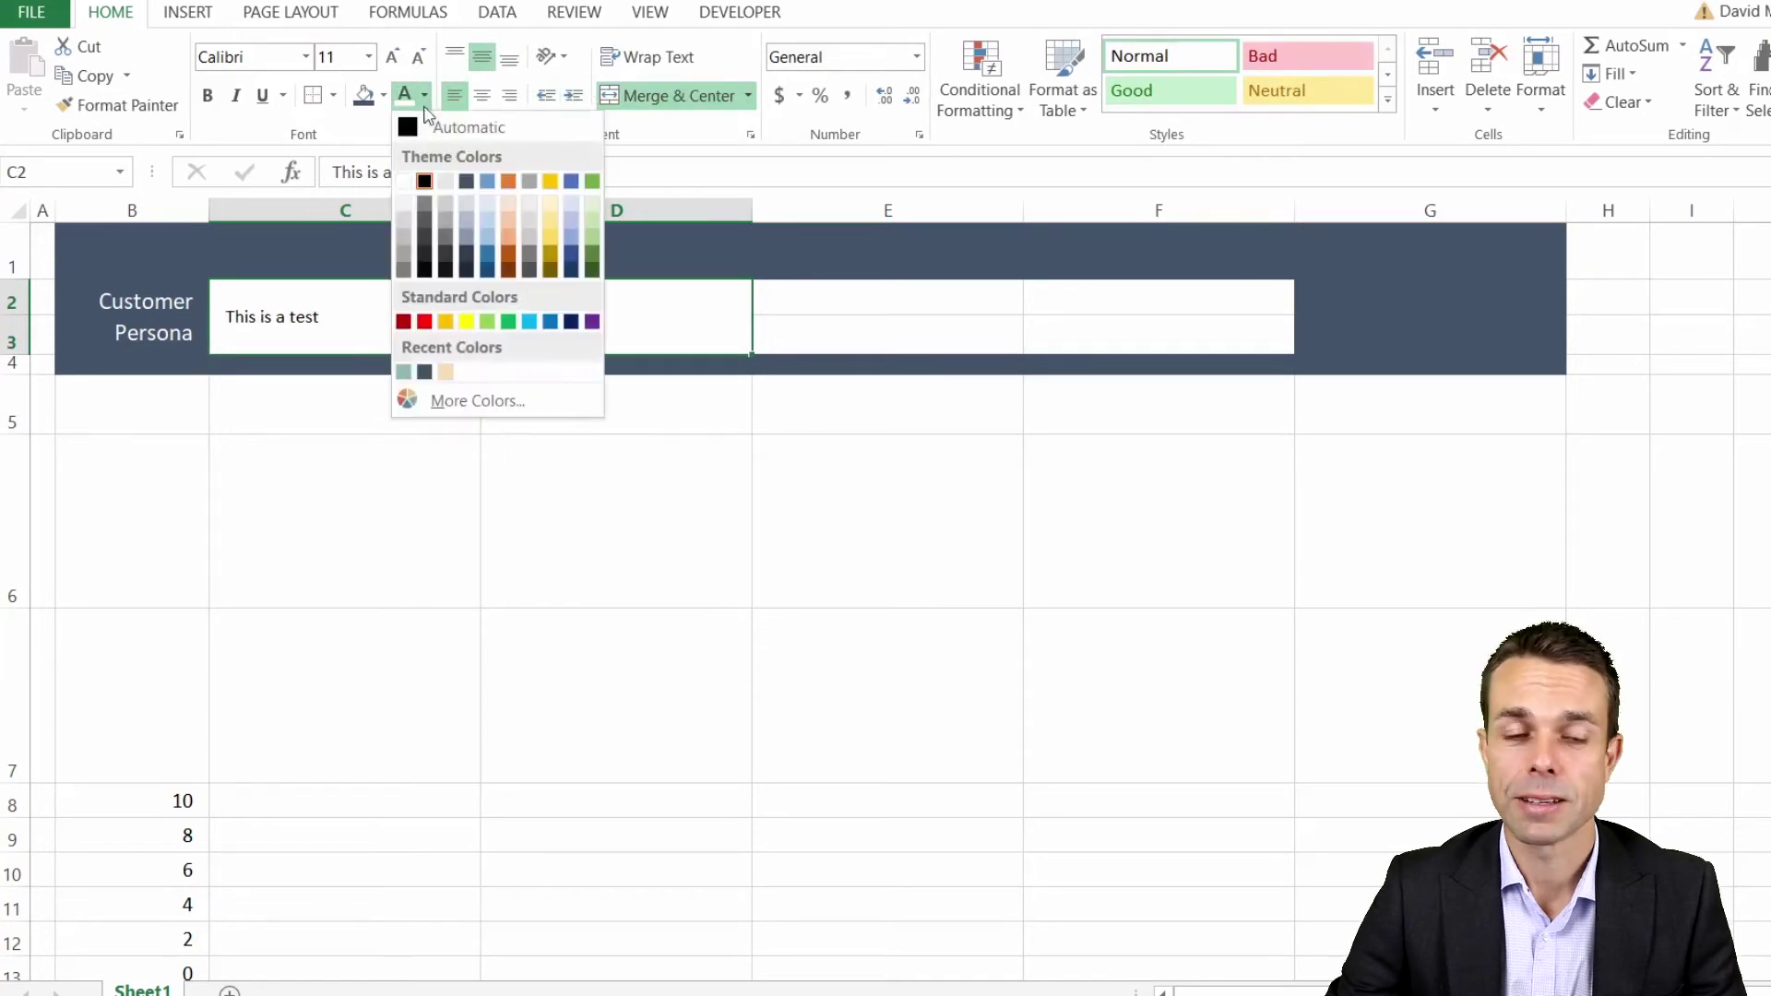
left_click(430, 224)
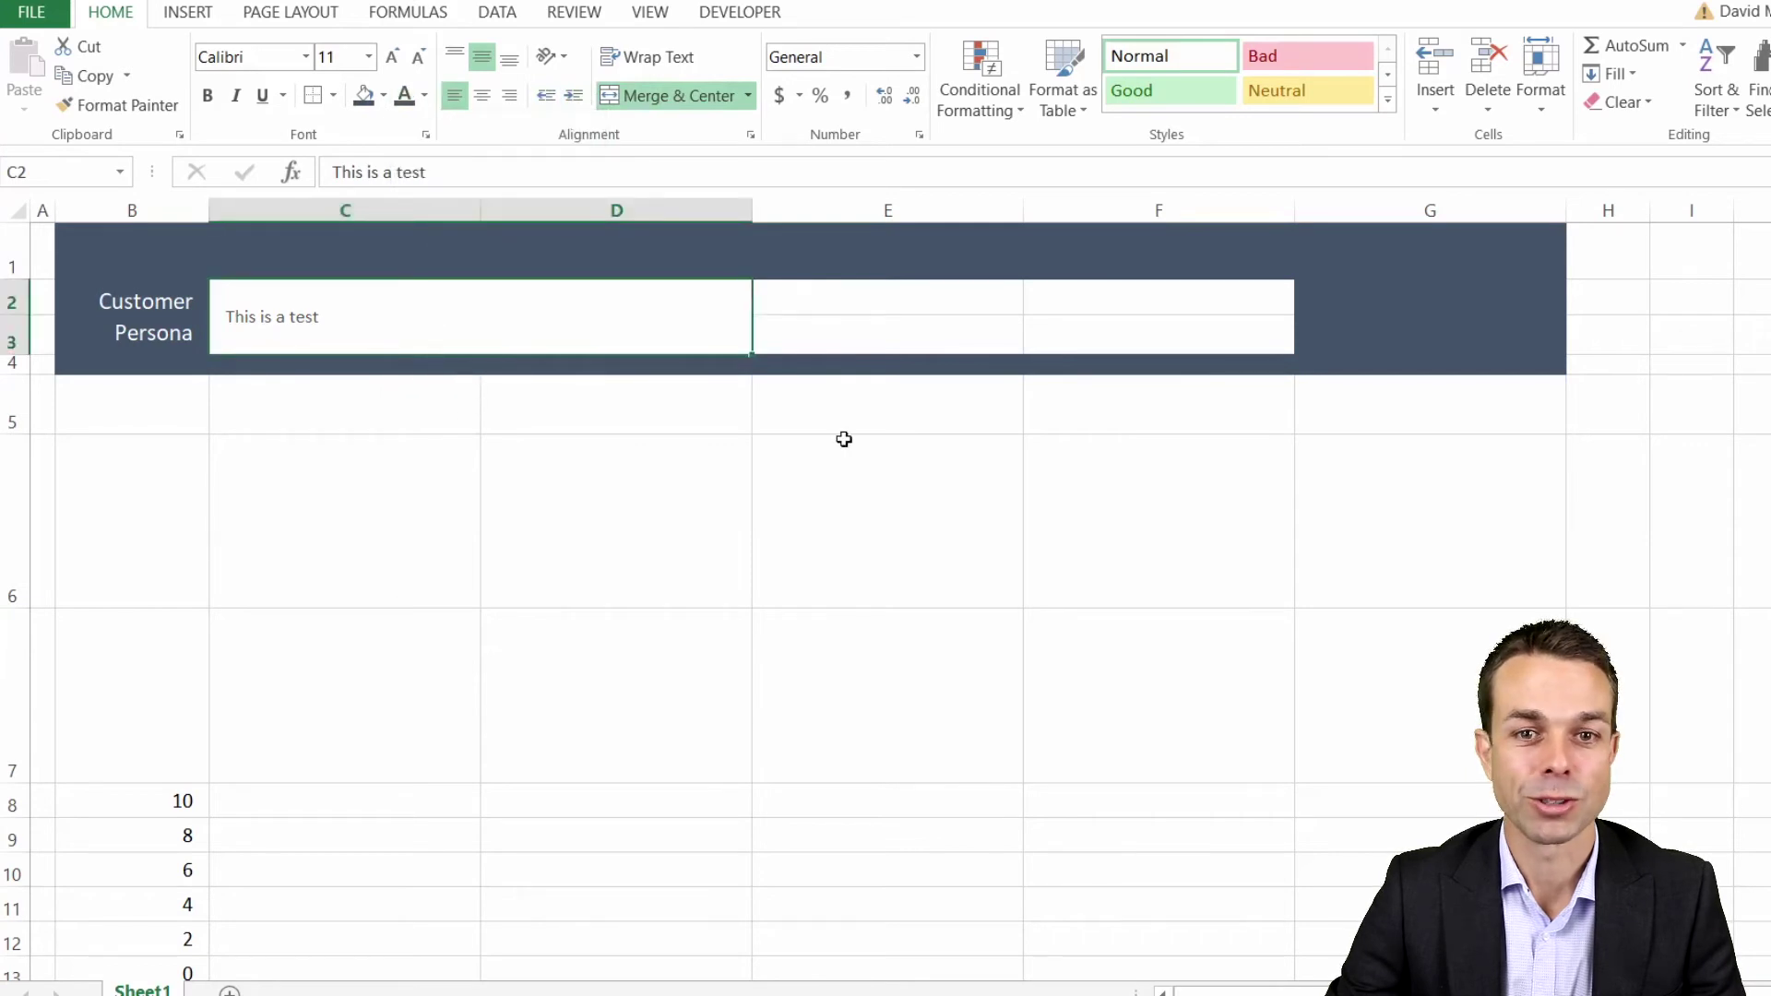
Step: Copy the "Customer Persona" label to E2 and replace its text with "Expectations:"
left_click(915, 307)
type("Customer Persona")
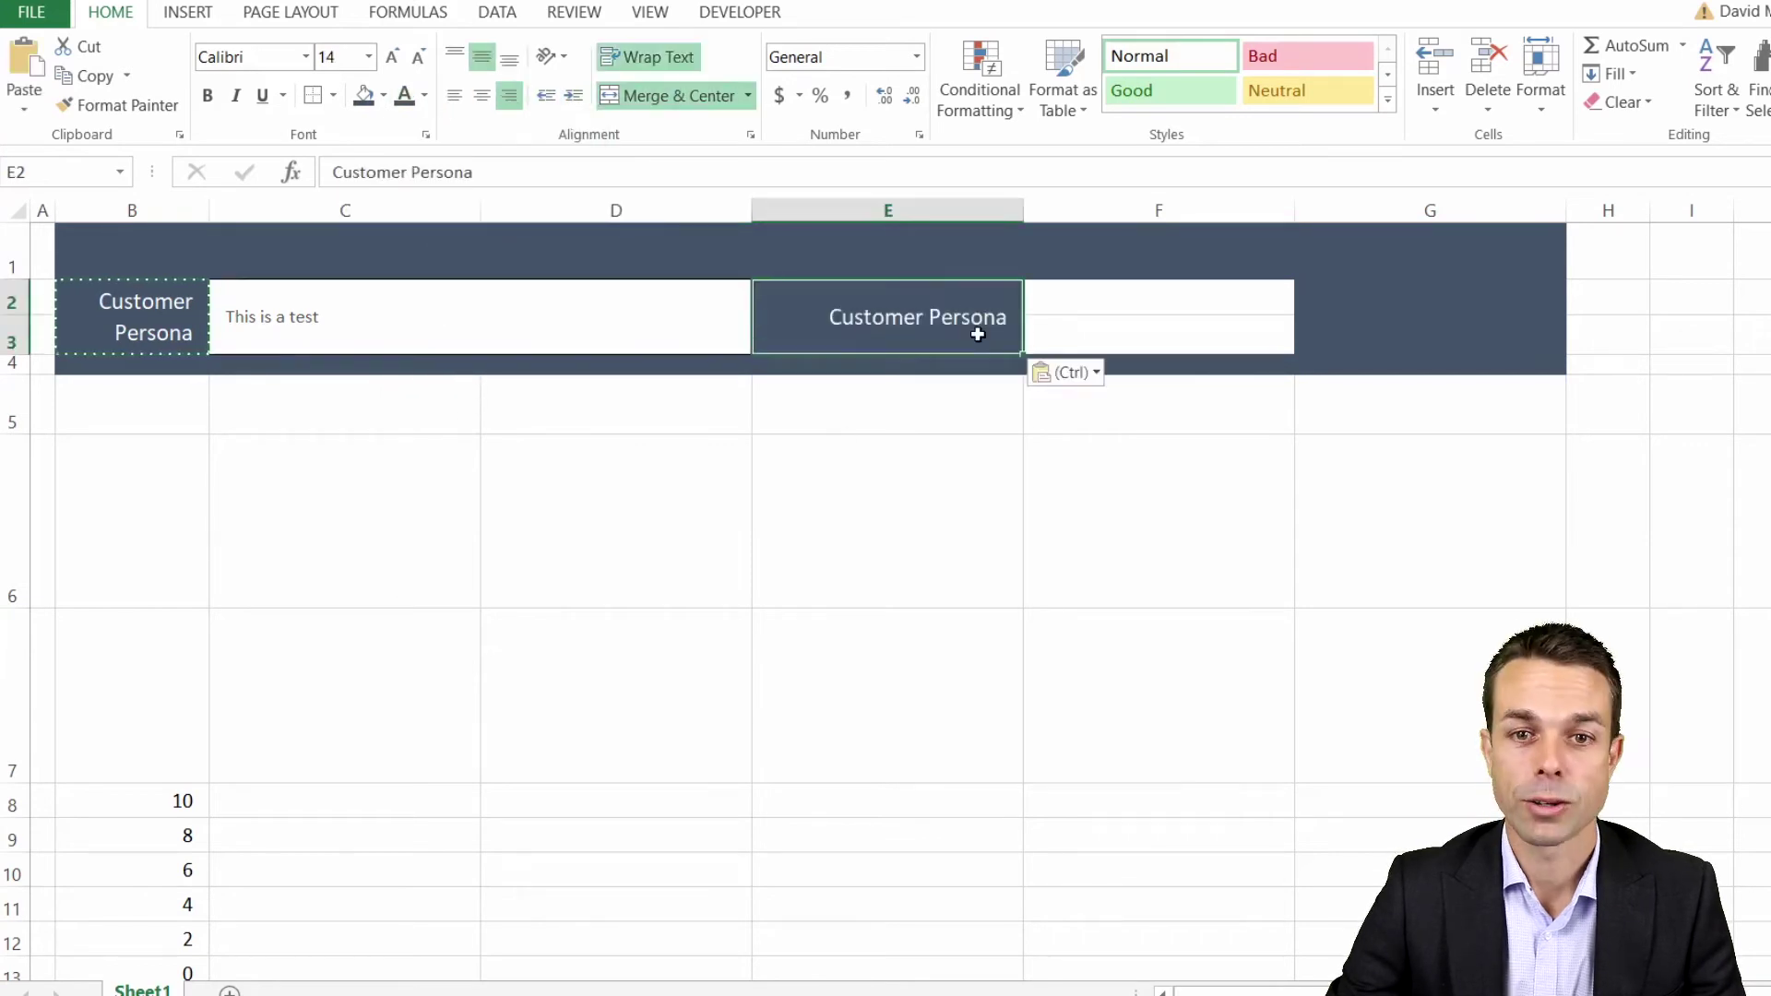
key("Escape")
type("Ex")
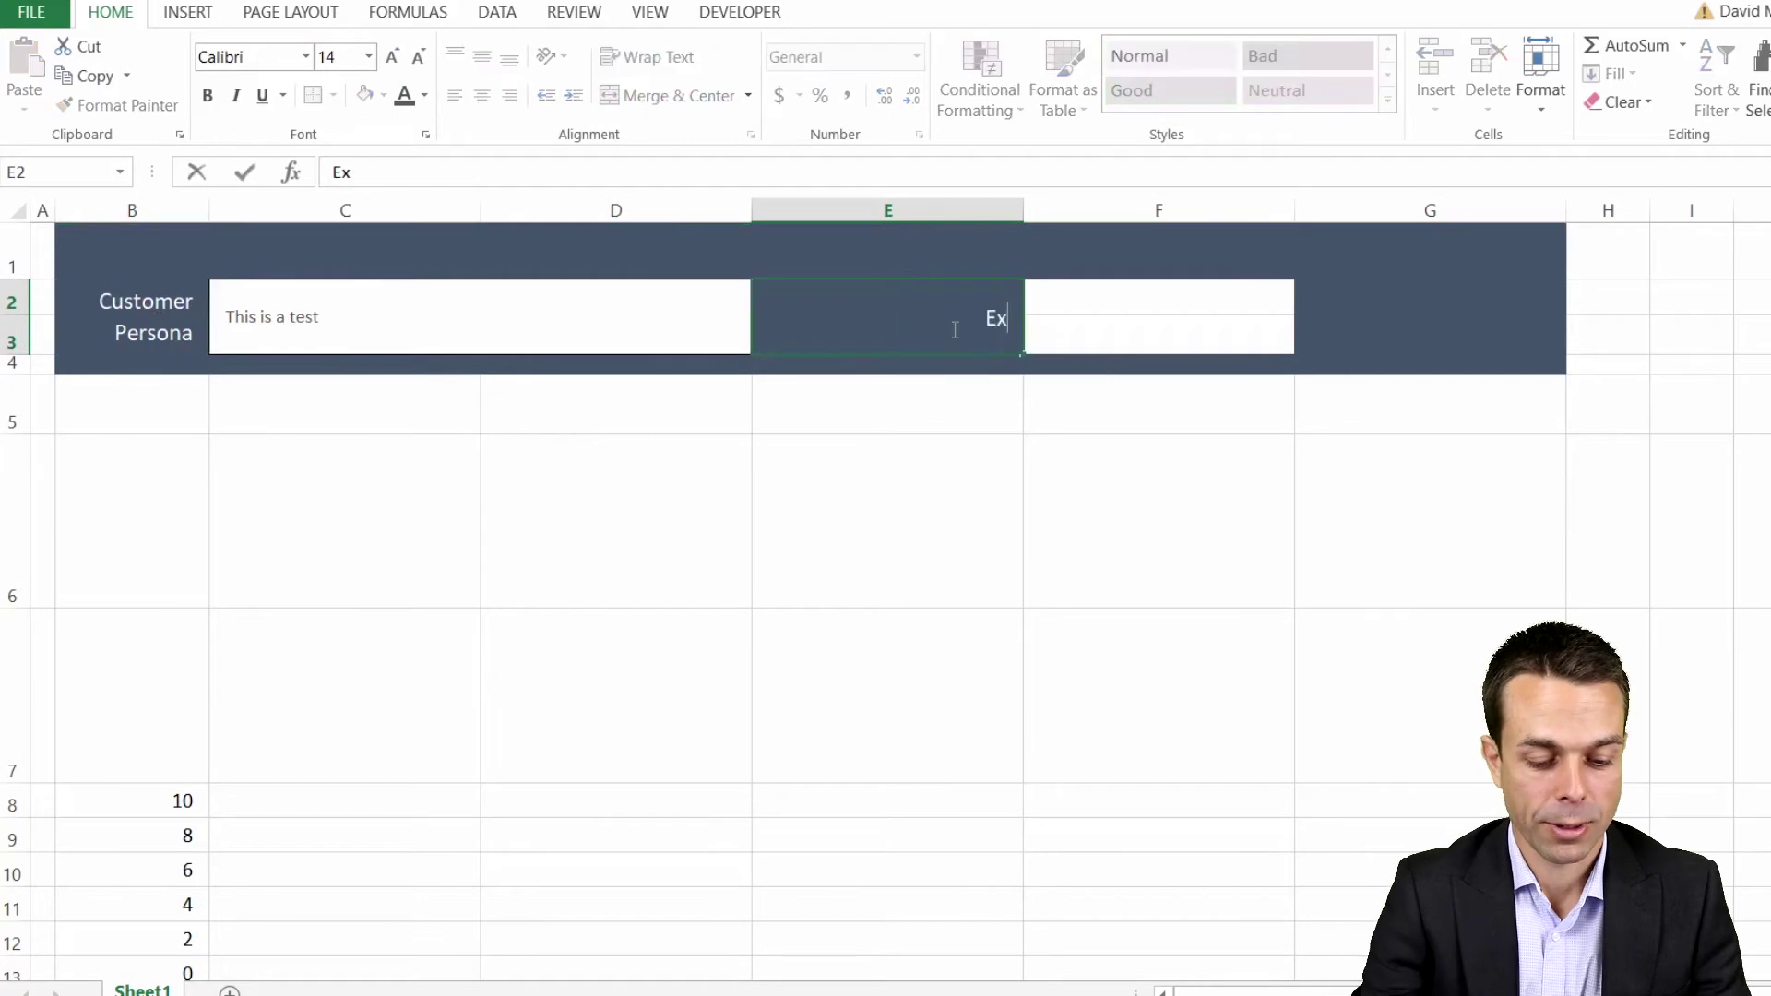
type("pecteations:")
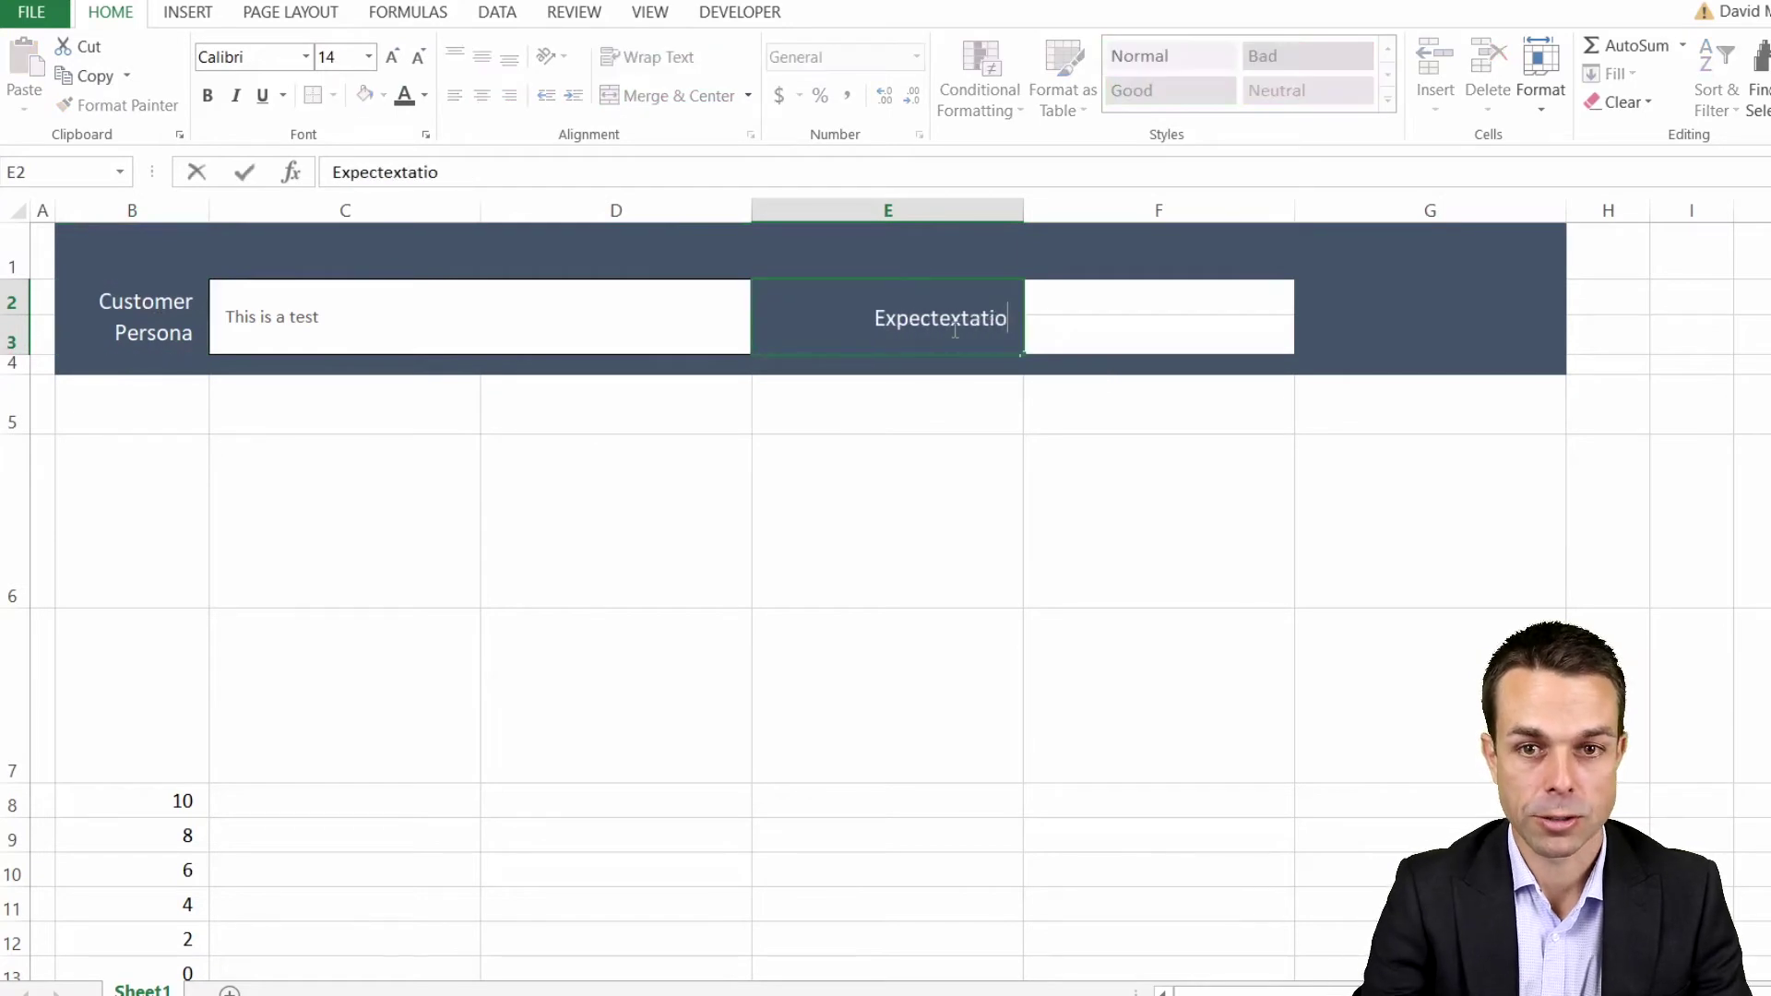
key("Tab")
Step: Merge F2:F3 into an outlined box and enter "Customer persona example" and "Expectations example" in the two input boxes
left_click(313, 99)
left_click(1118, 398)
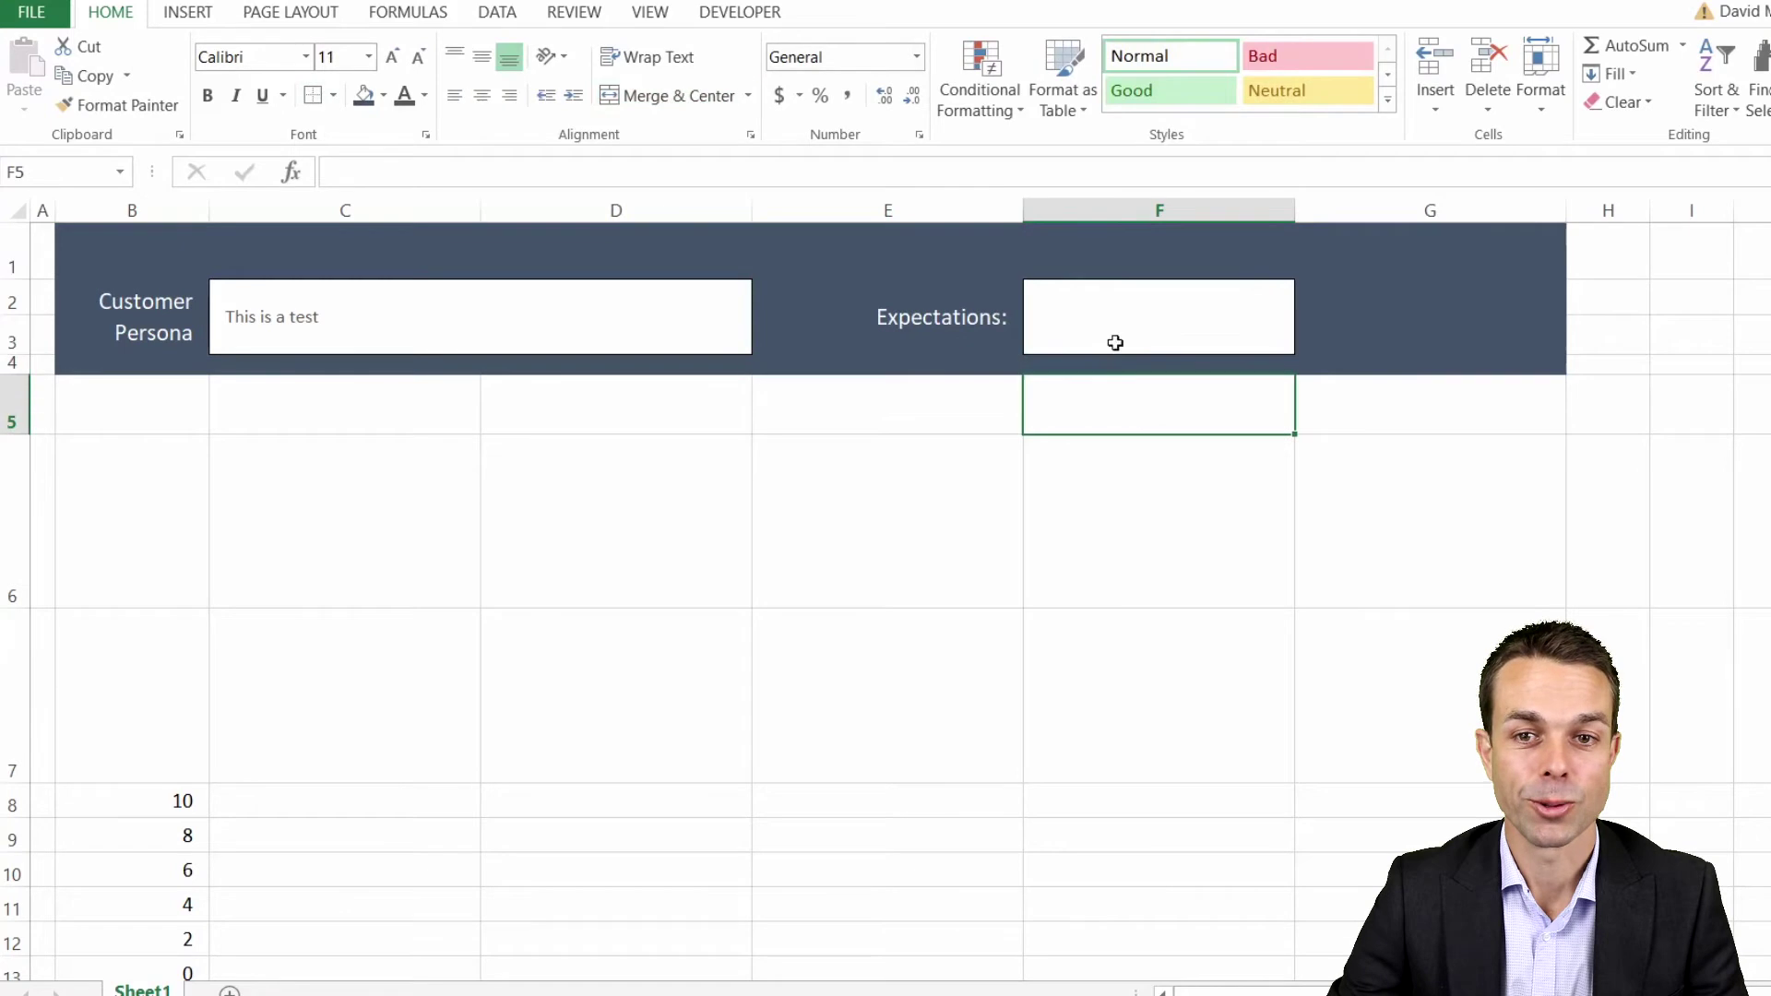
left_click(396, 309)
left_click(1100, 310)
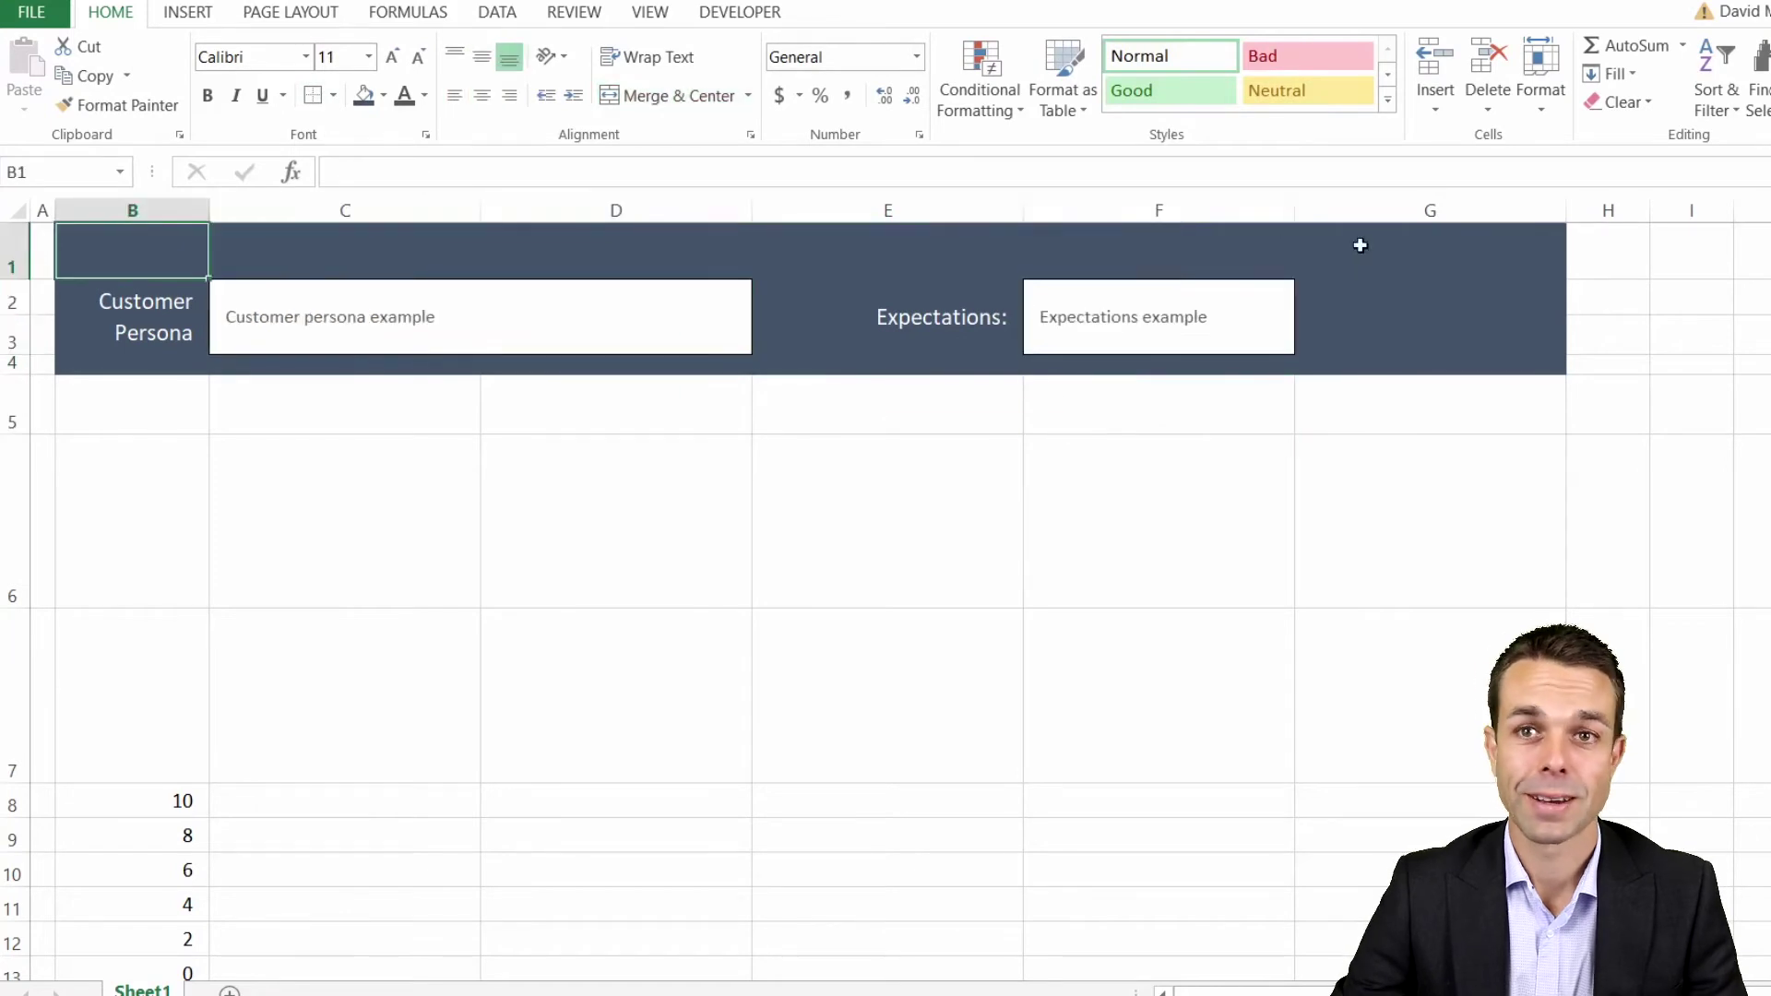
Step: Merge and centre B1:G1 into one title cell
left_click(1360, 245, "shift")
left_click(656, 95)
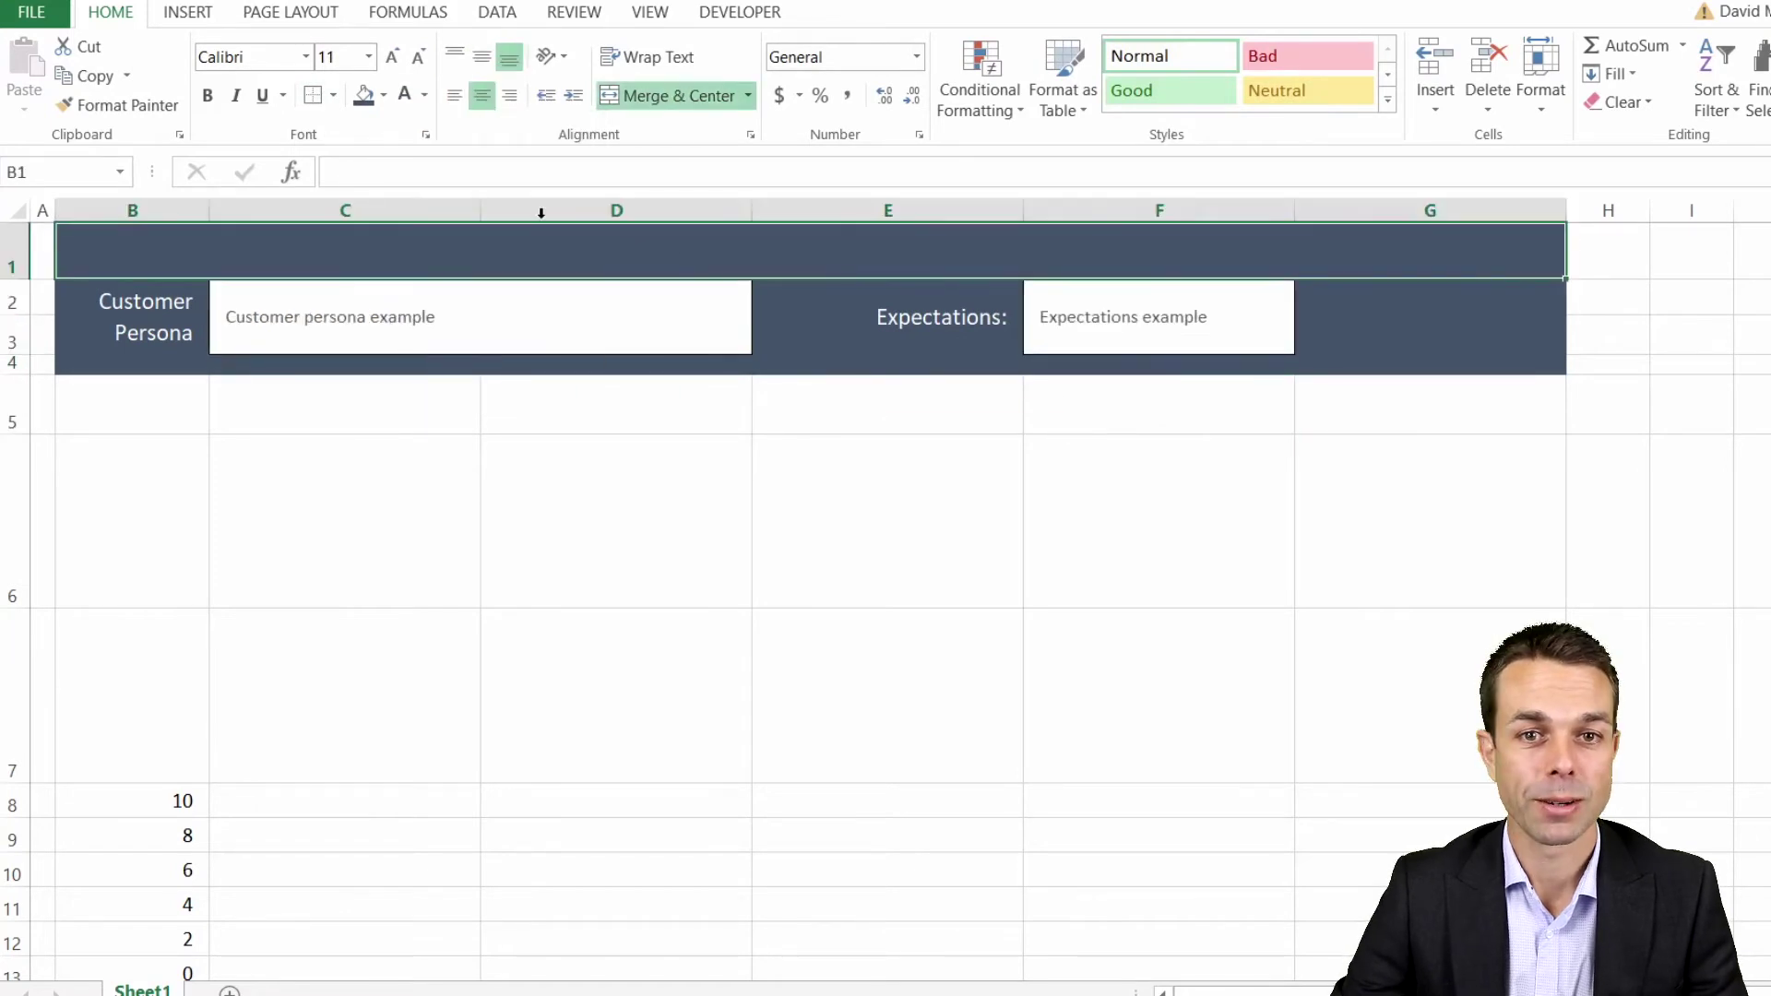
Step: Enter "Customer Journey Map - (Journey Name)" as the title in the merged cell across row 1
type("Customer Jour")
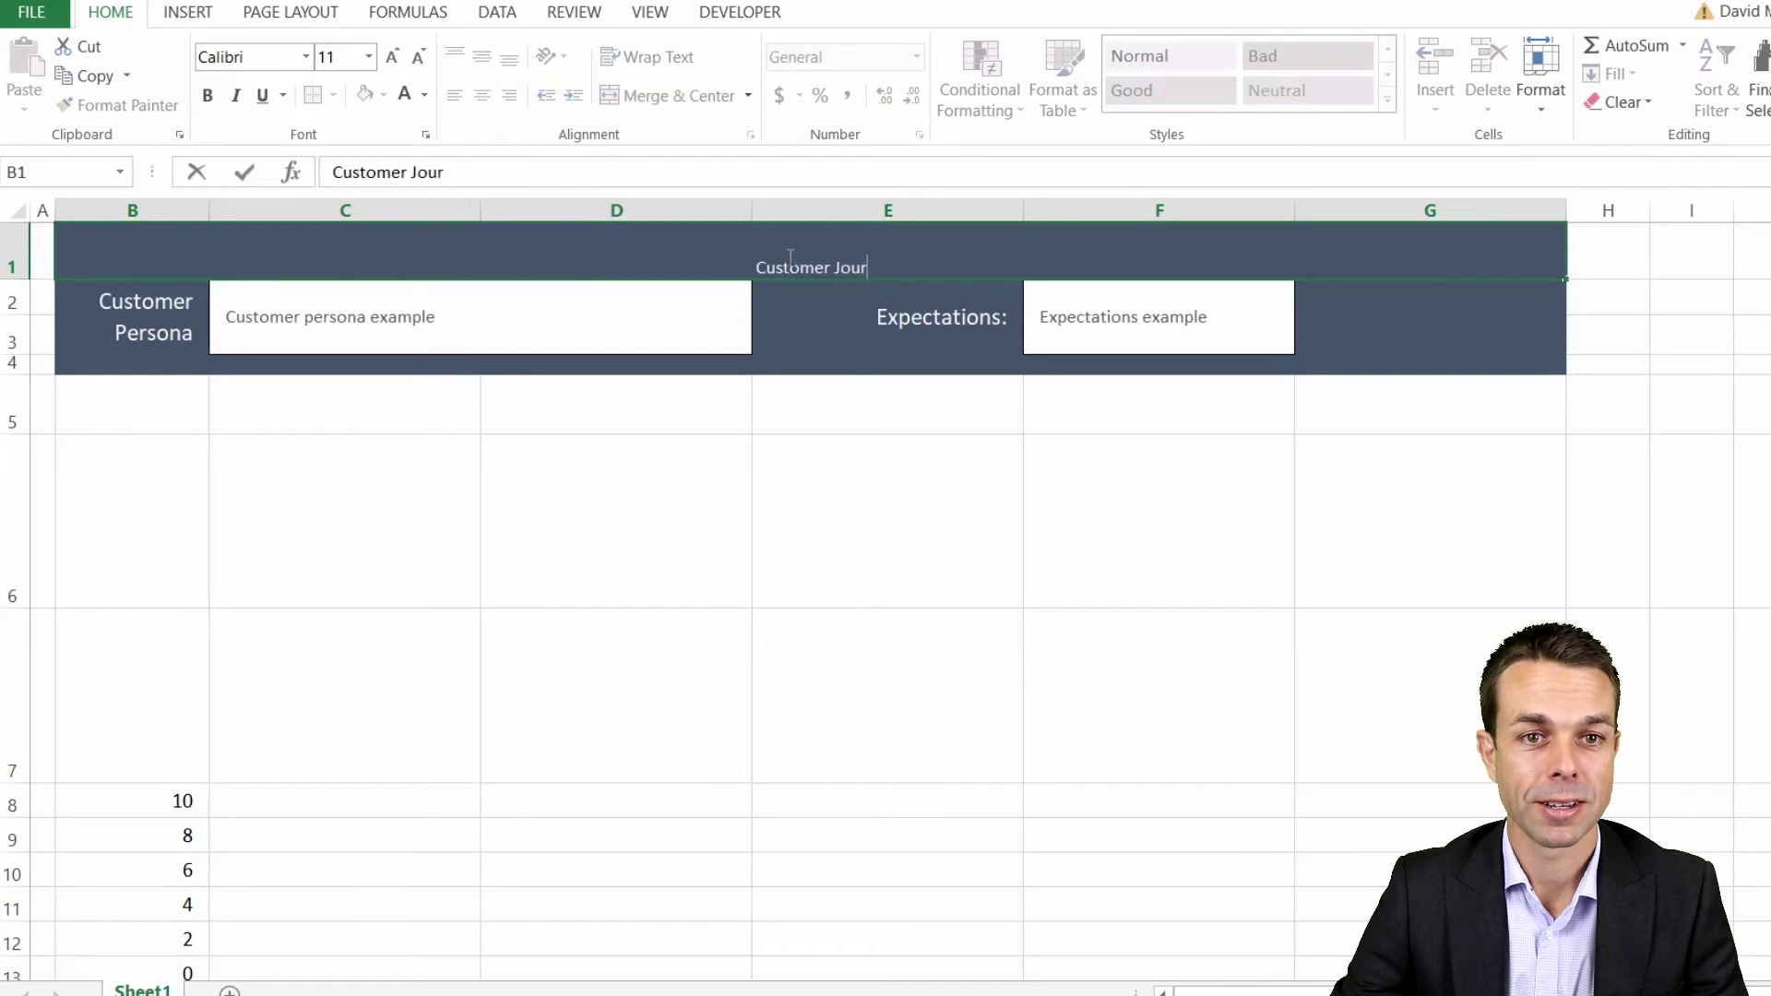
type("ney Map - (Journey Name)")
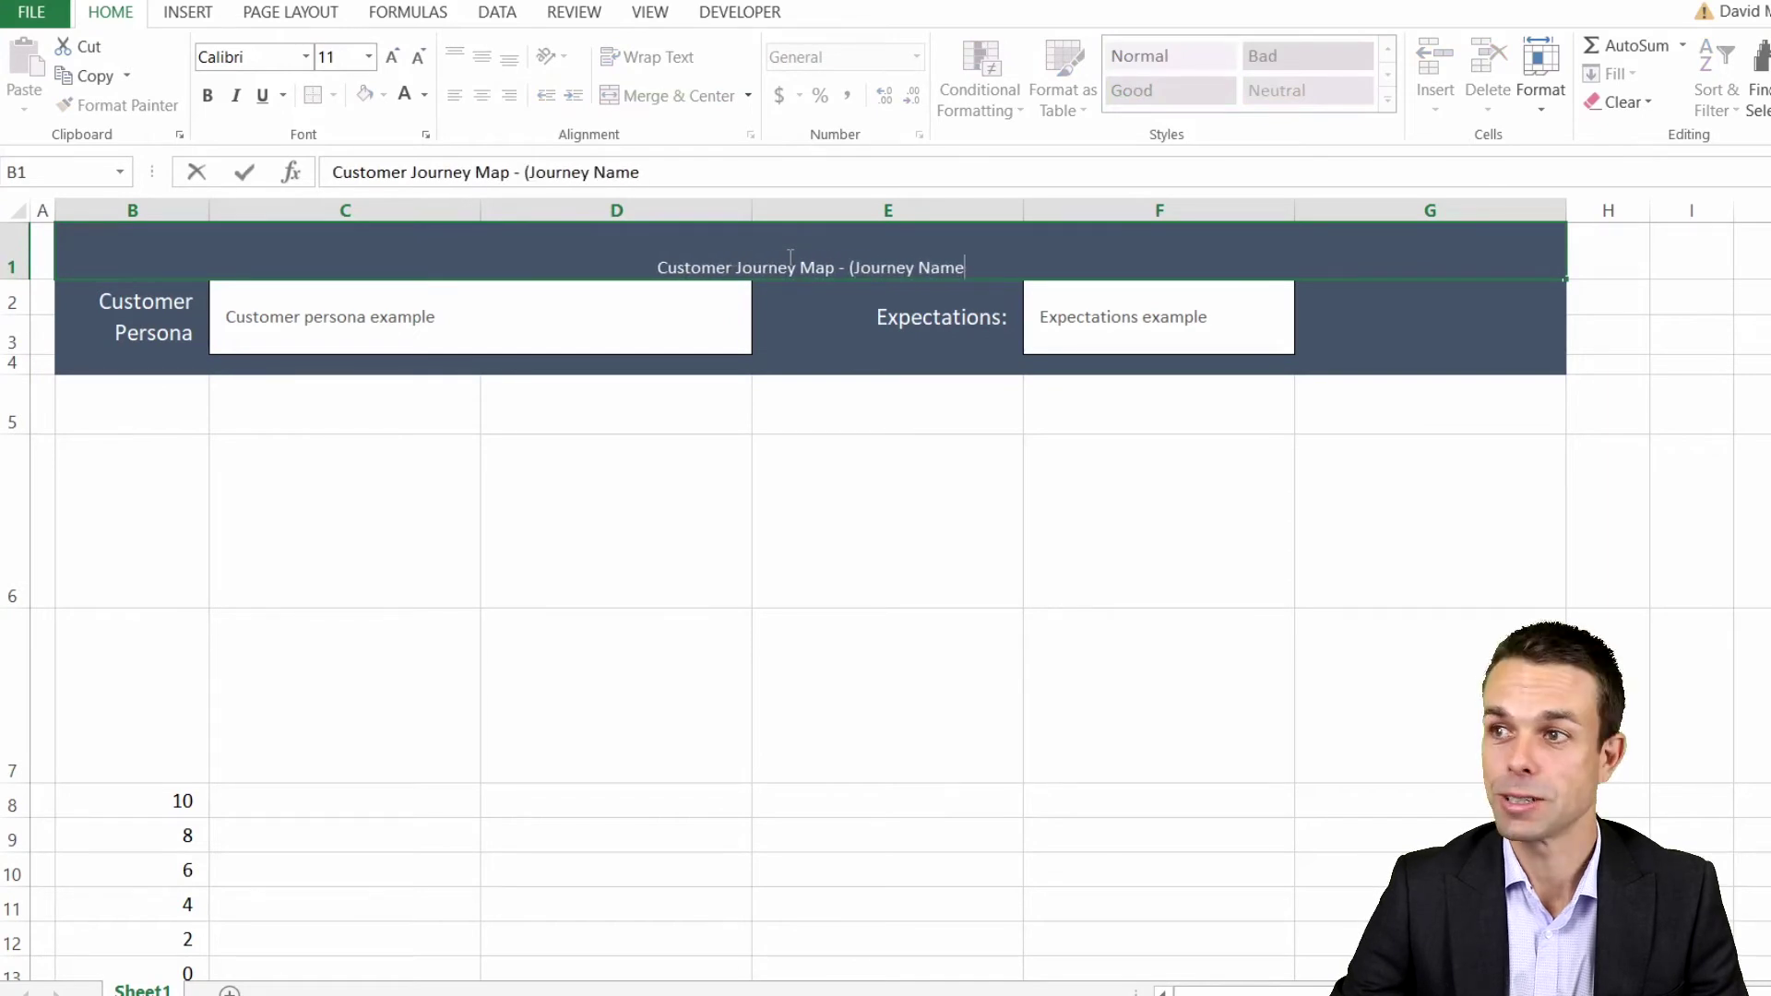
key("Return")
Step: Centre the title vertically and format it as 22-point italic text
left_click(779, 247)
left_click(482, 57)
left_click(393, 57)
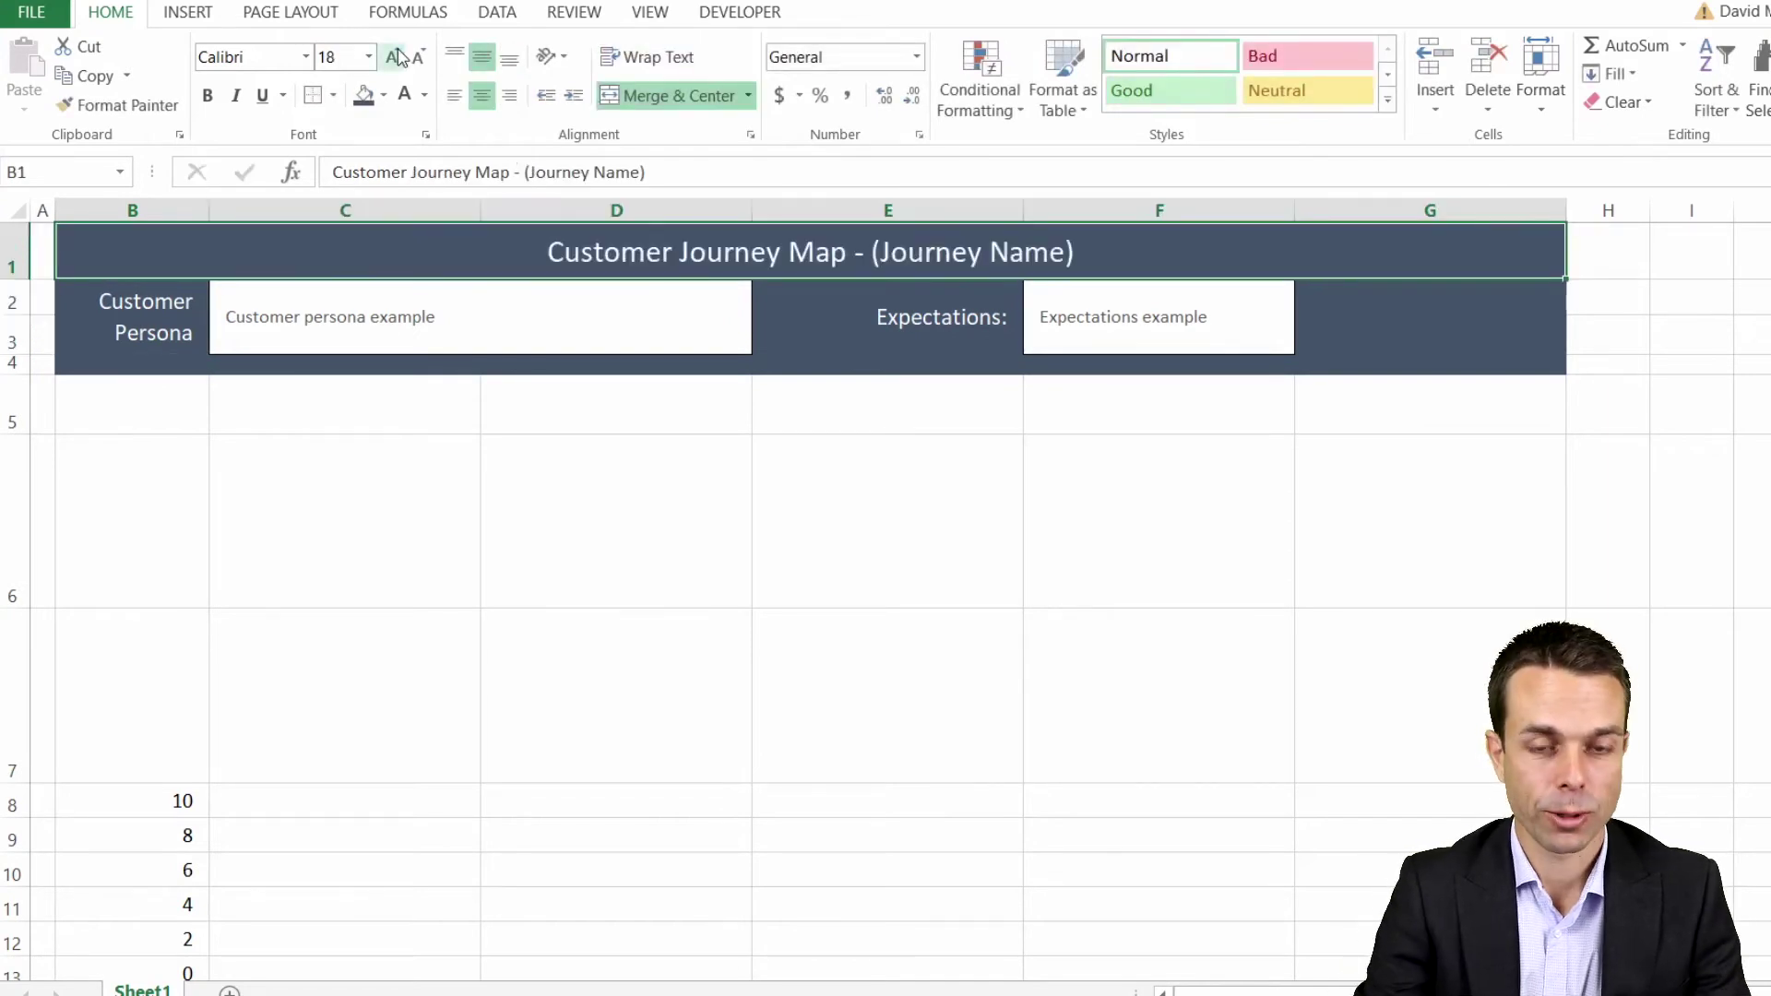
left_click(393, 57)
left_click(393, 58)
key("ctrl+i")
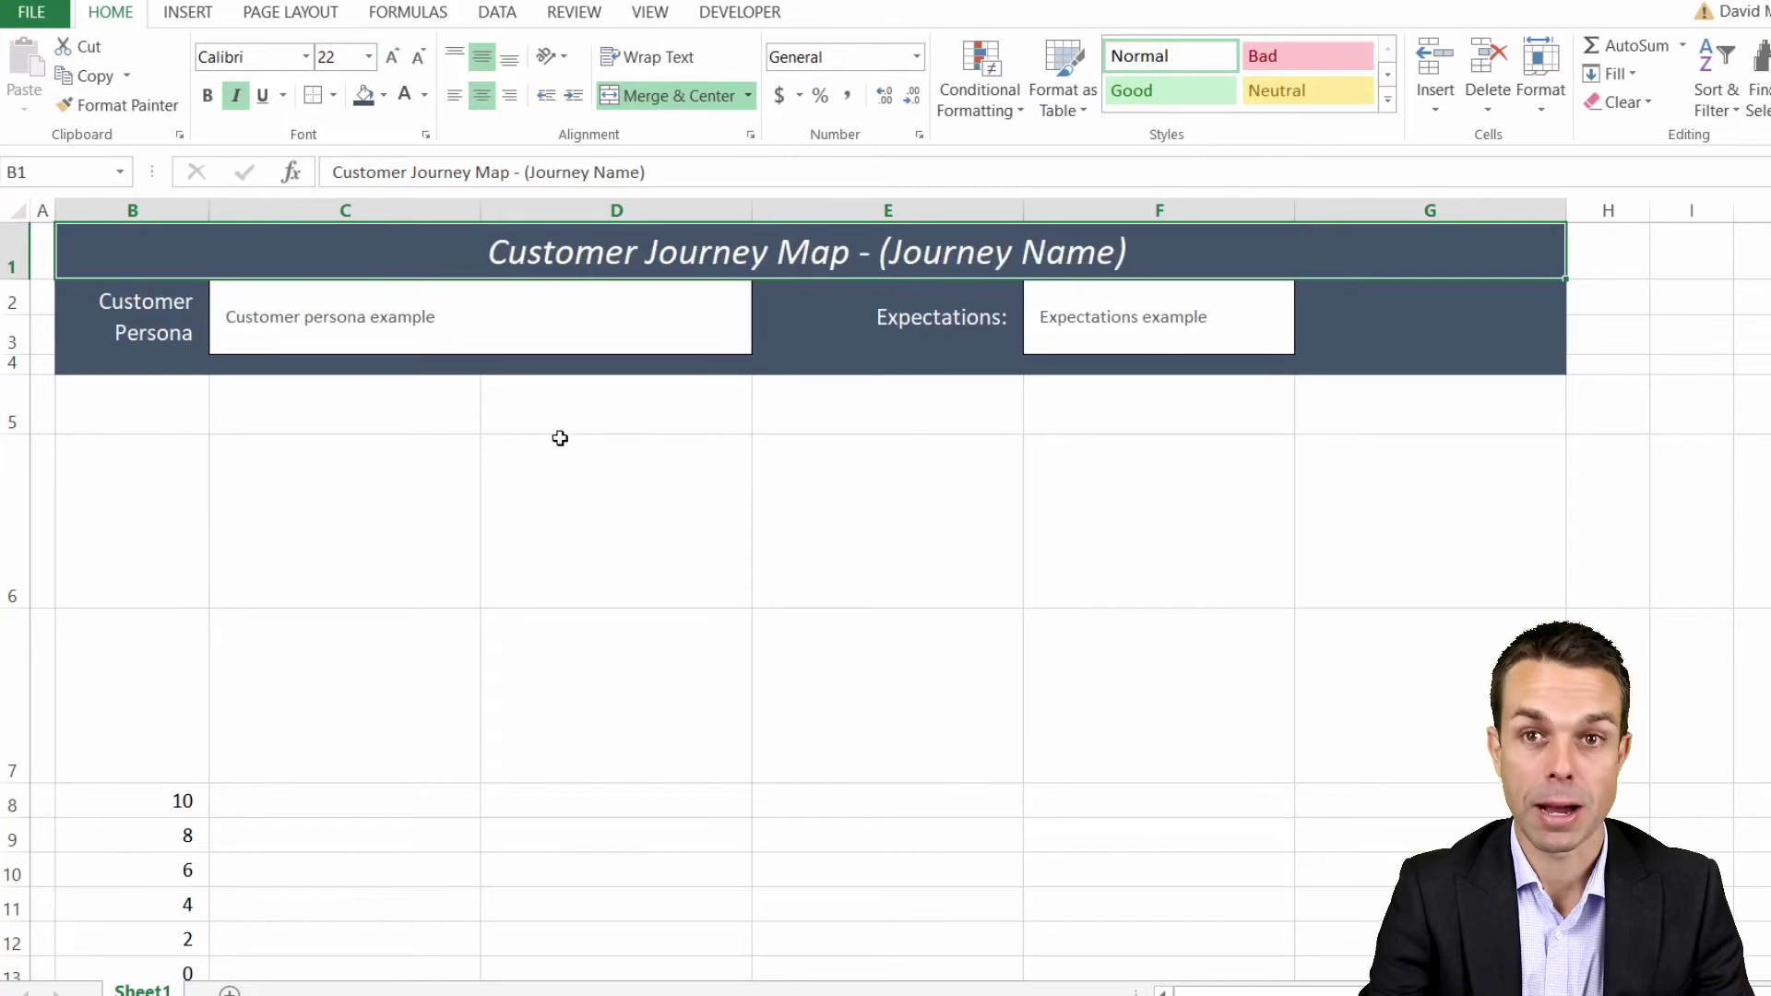
Step: Fill B5:G5 with light orange and set the range's font colour to dark grey
left_click_drag(130, 406, 1466, 399)
left_click(383, 95)
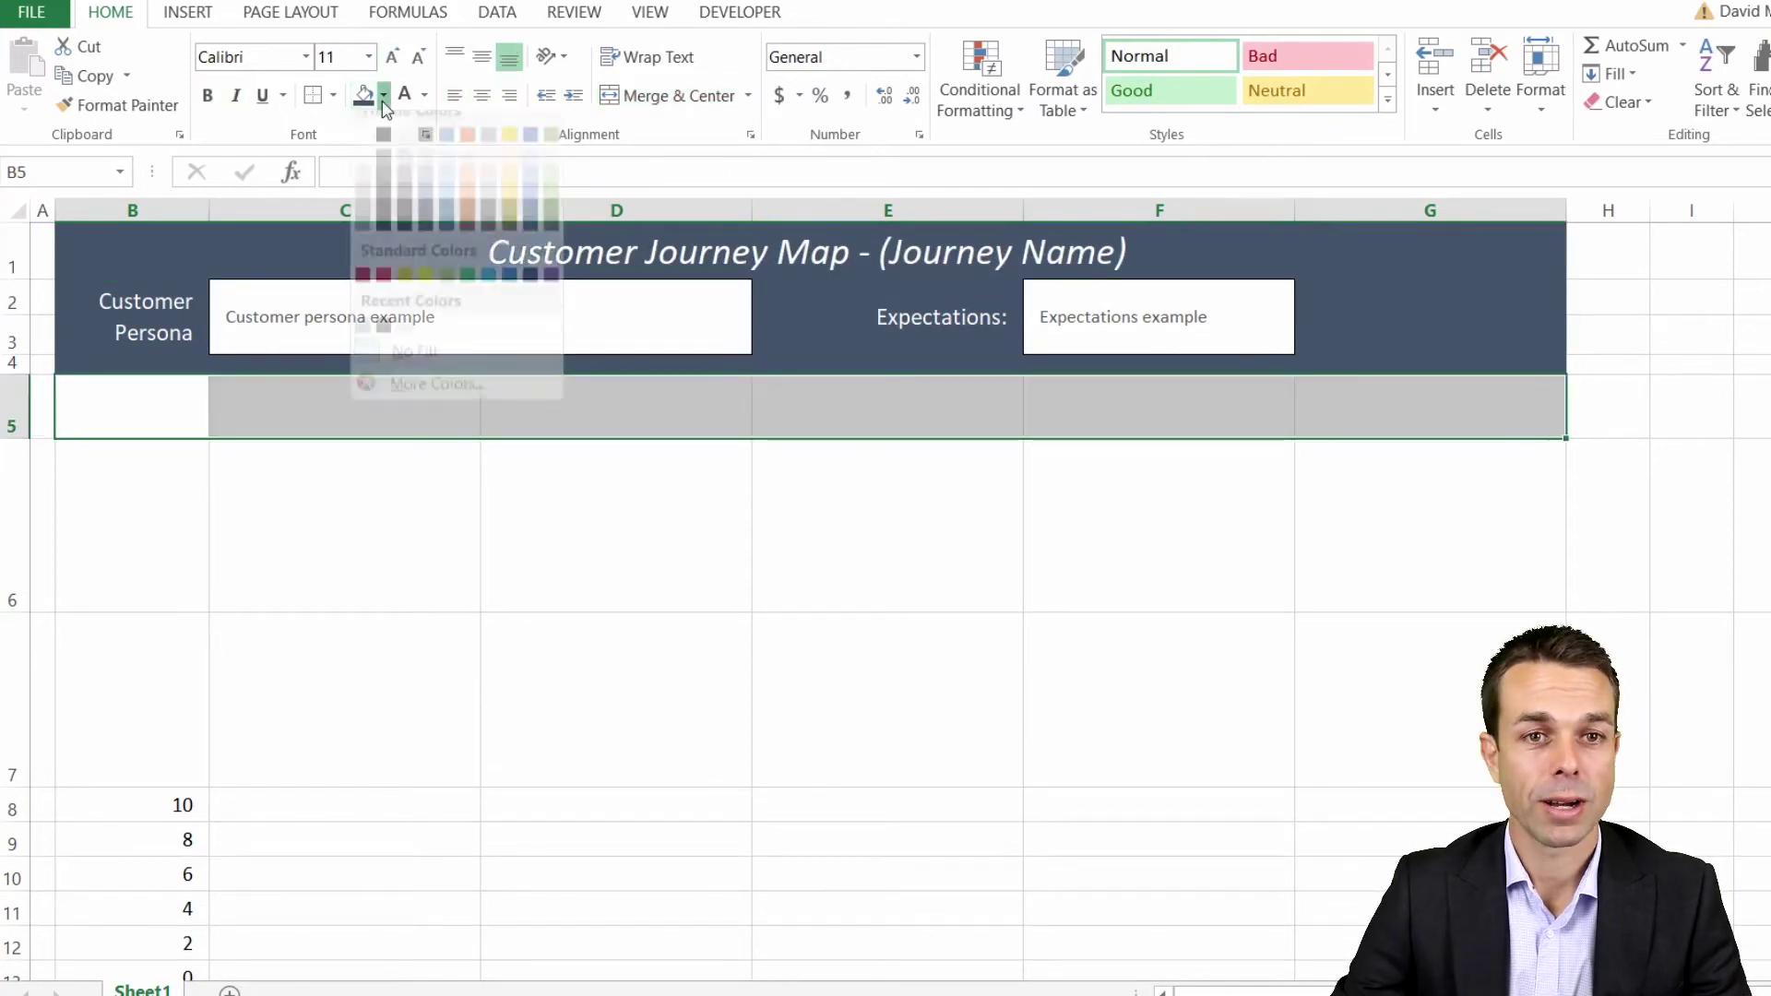
left_click(405, 344)
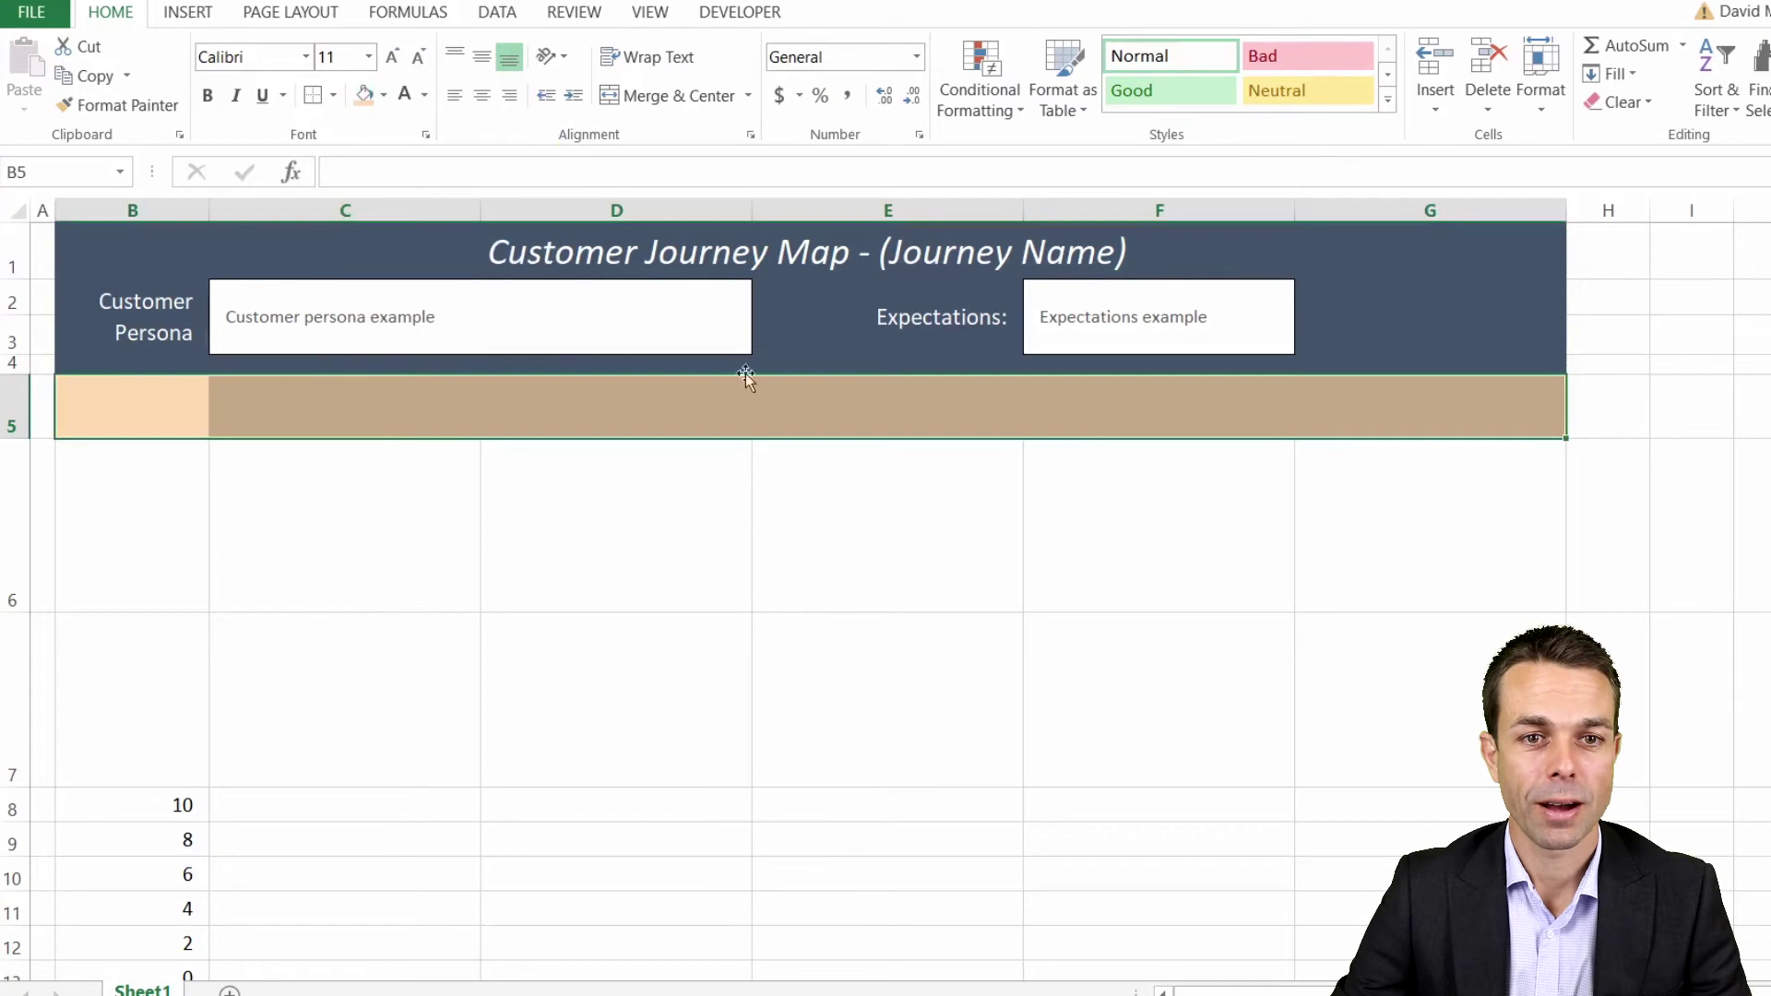
left_click(130, 399)
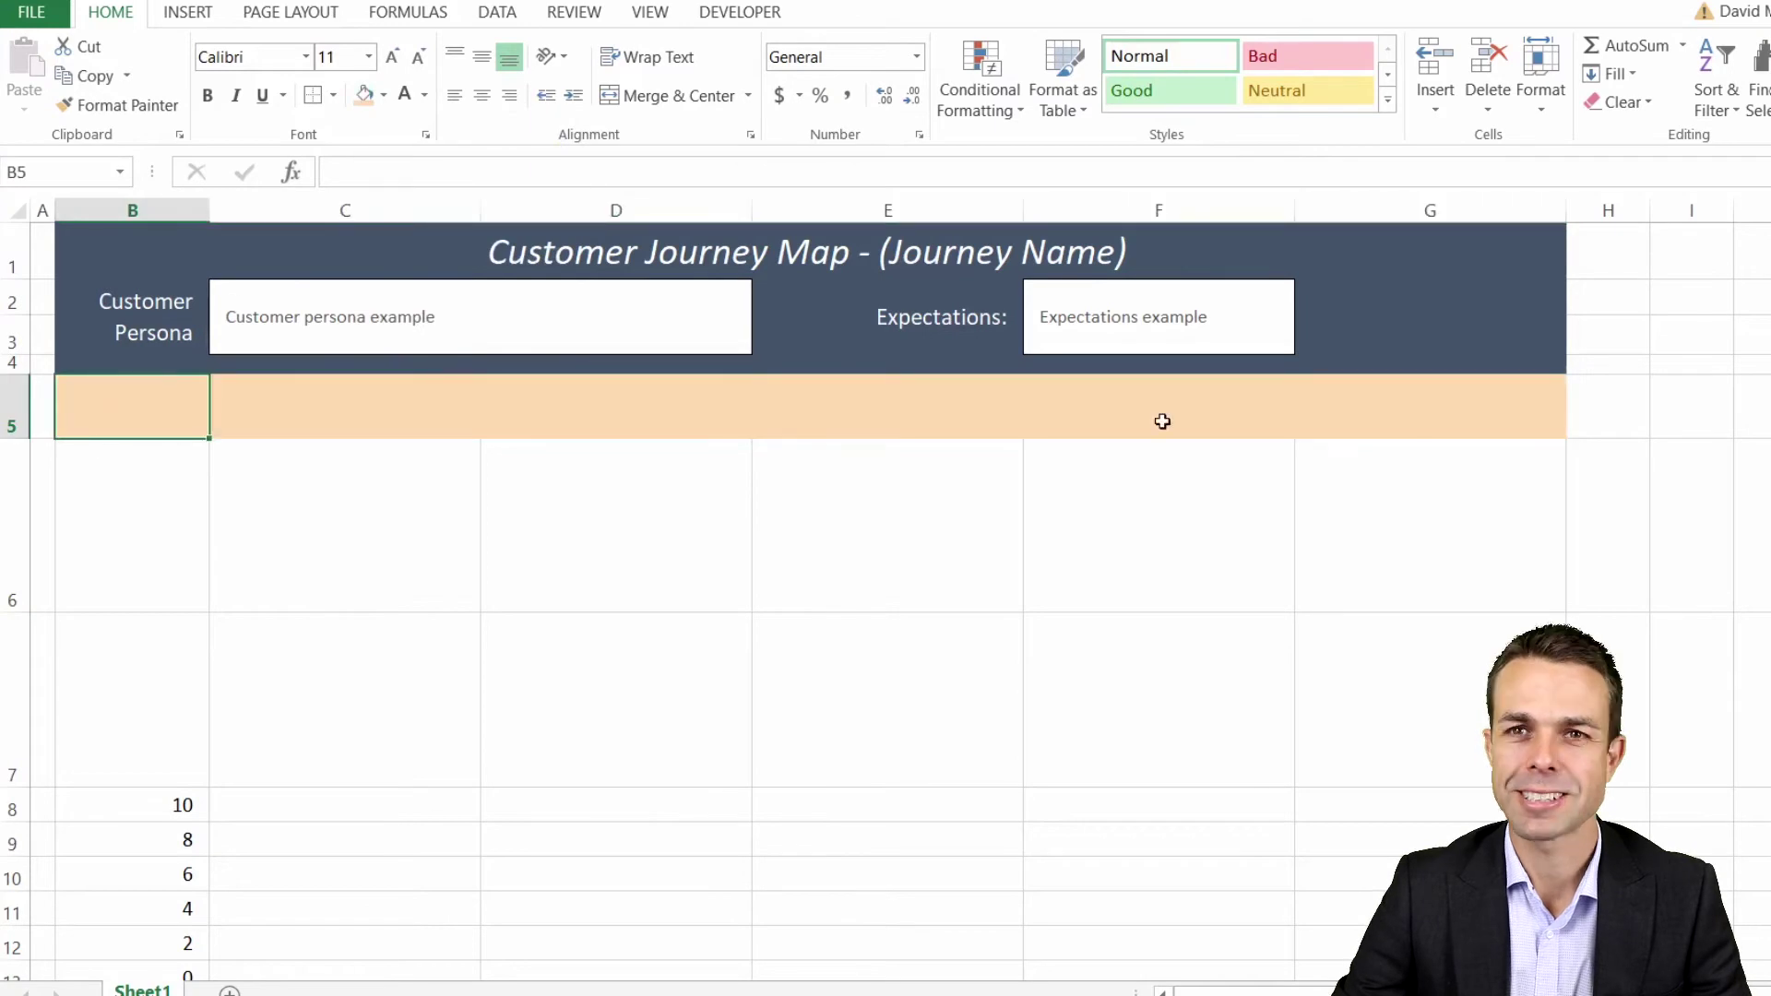
left_click_drag(1309, 413, 332, 406)
left_click(424, 95)
left_click(469, 175)
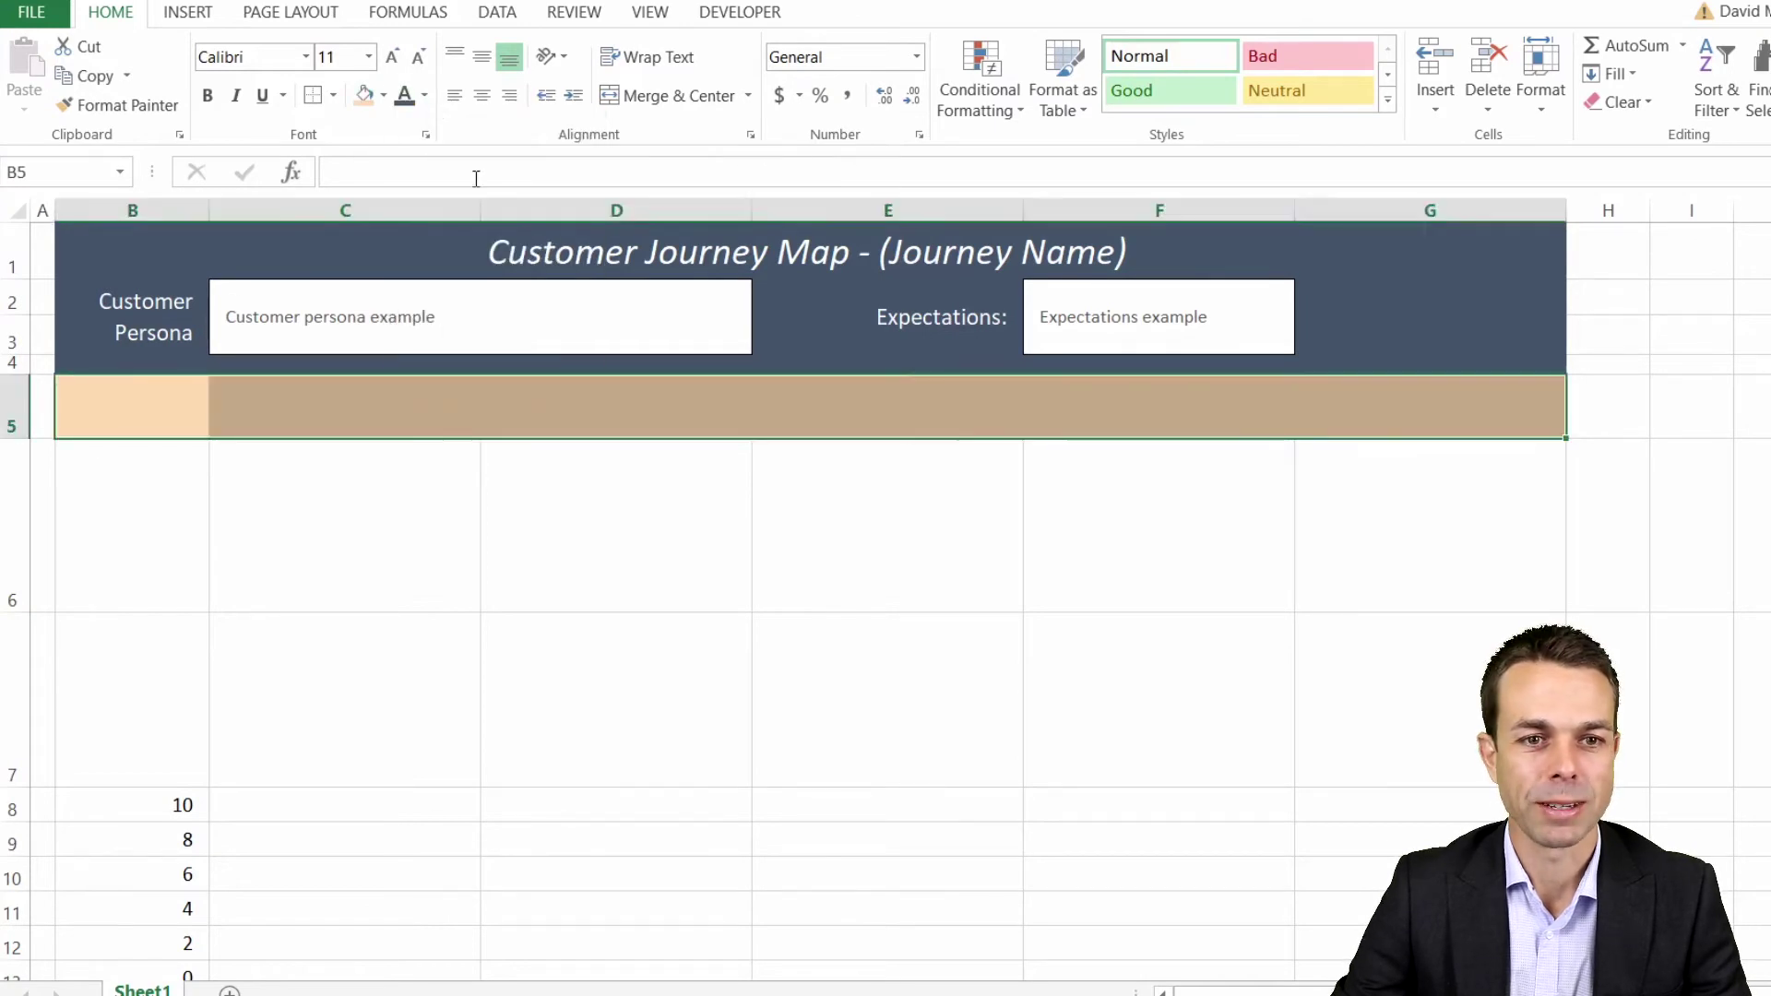
Step: Enter "Overall Journey Step" in B5 with a capital O
left_click(328, 406)
key("Left")
type("ov")
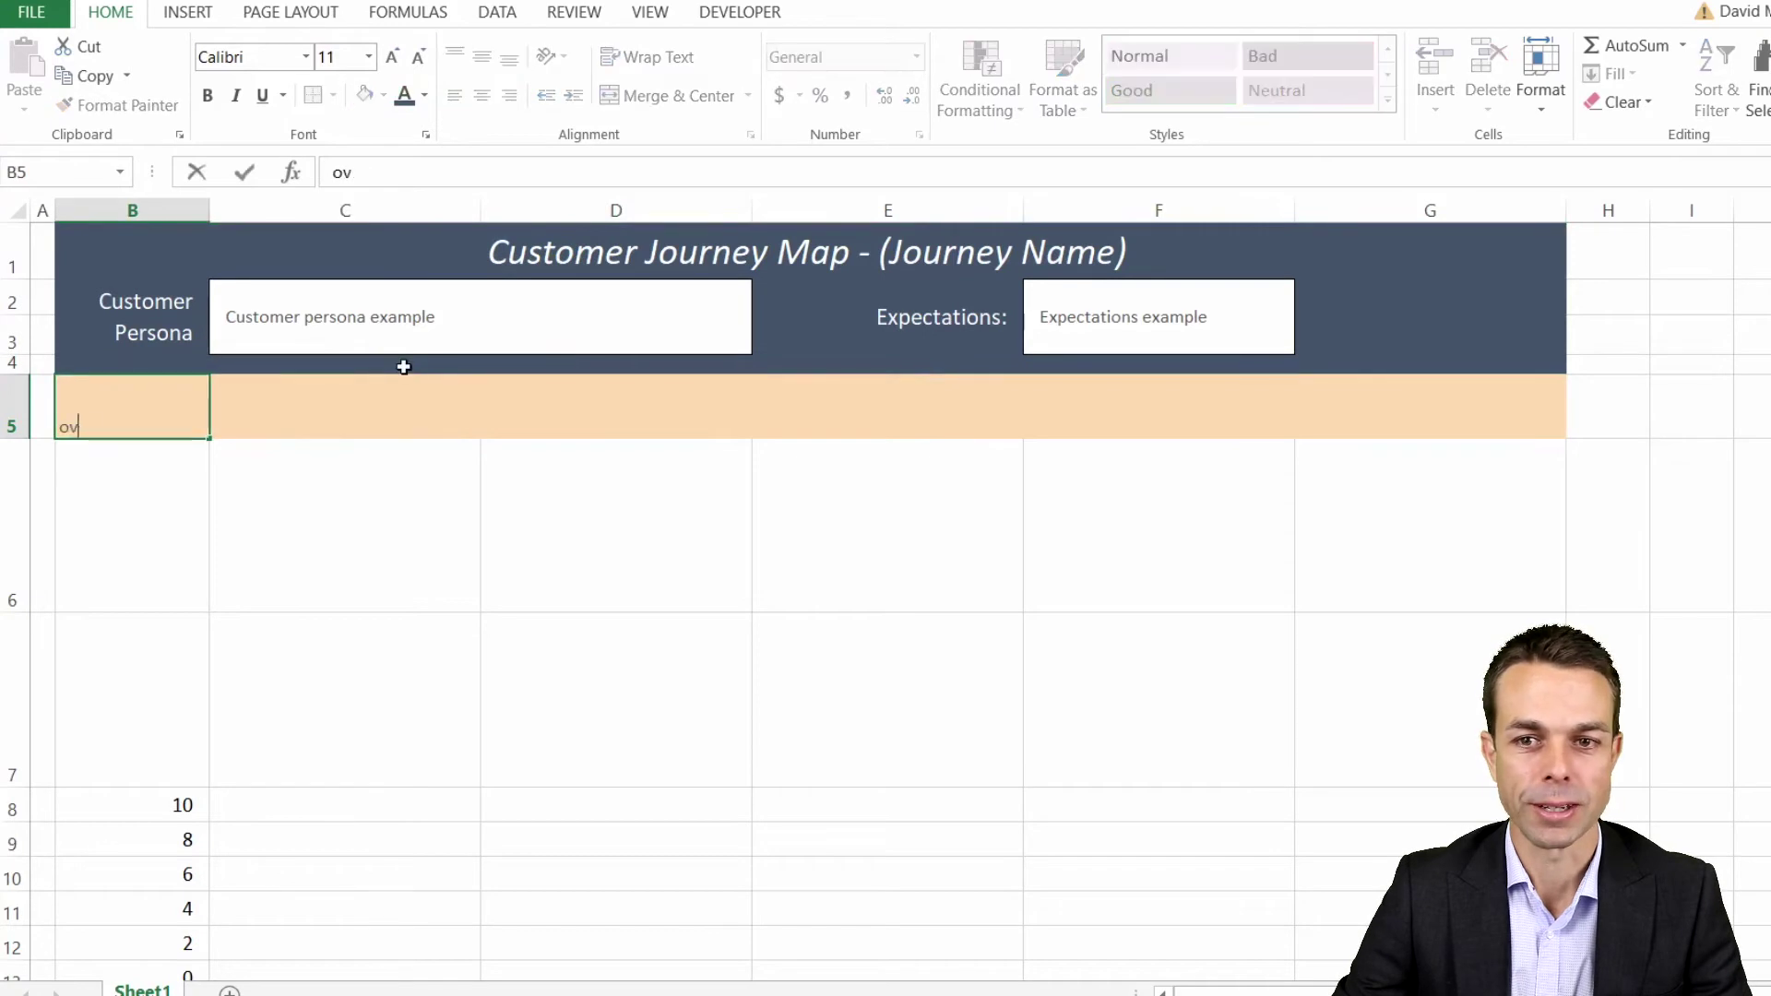
type("erall Journey")
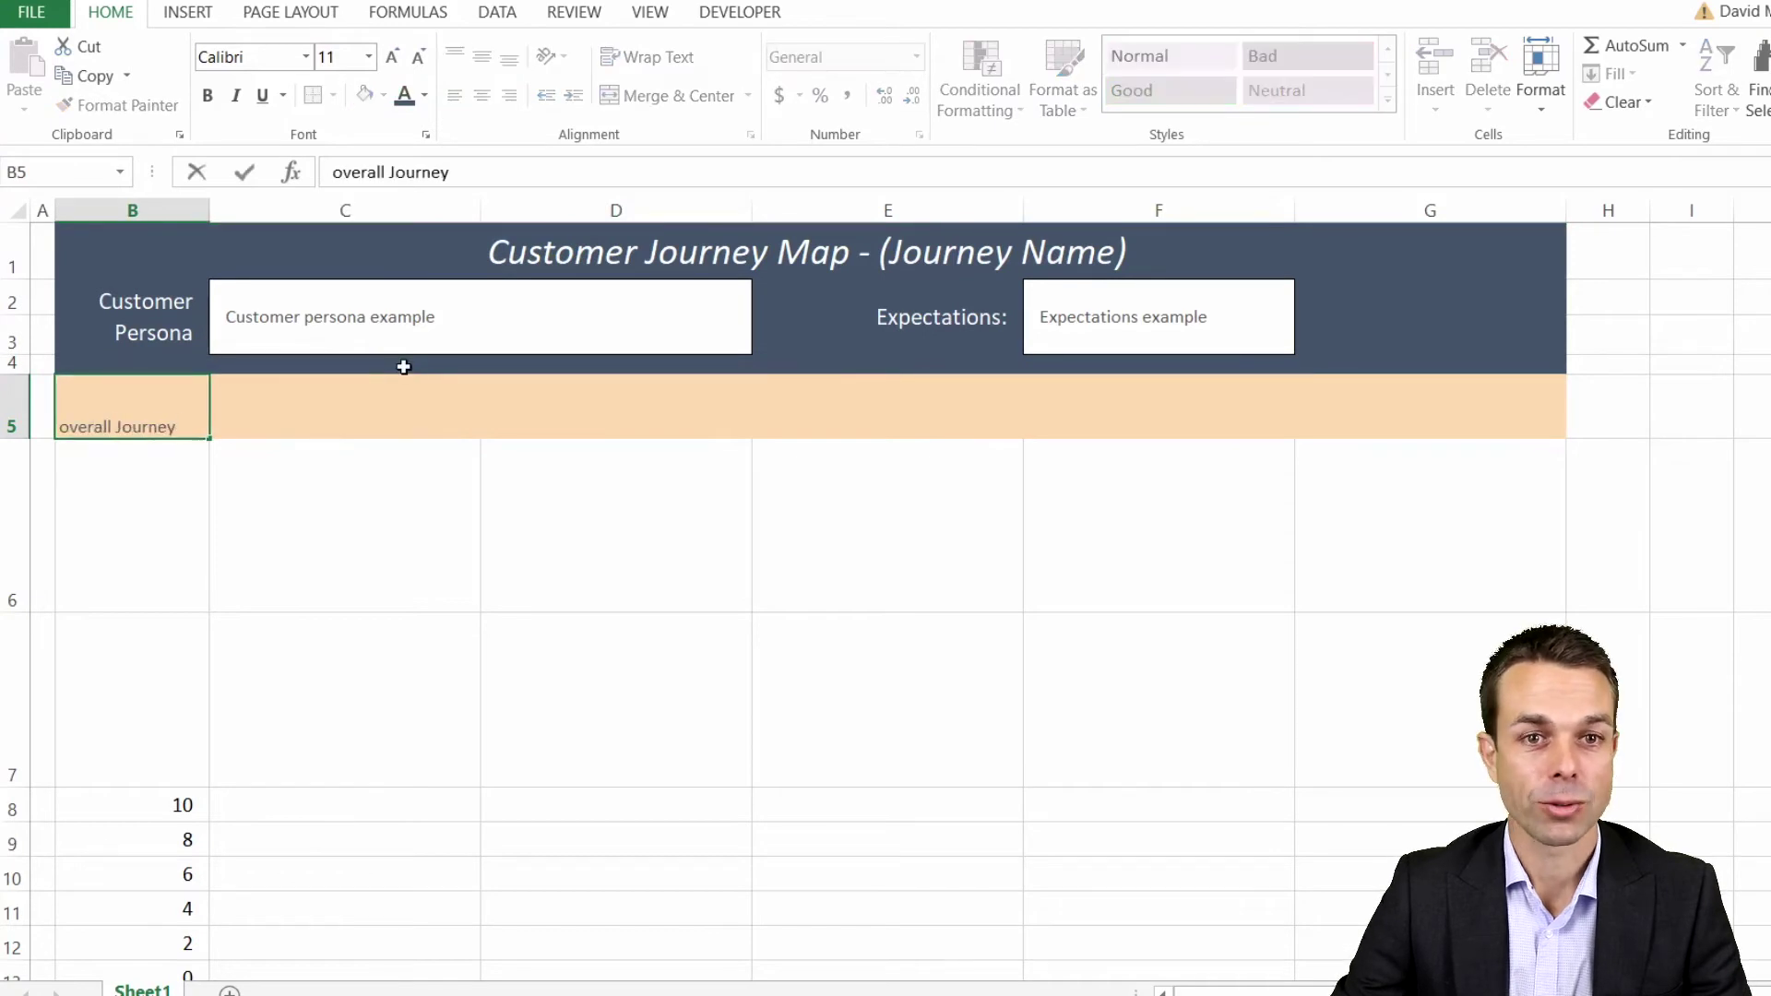
type(" Step")
key("Return")
double_click(76, 422)
key("BackSpace")
type("O")
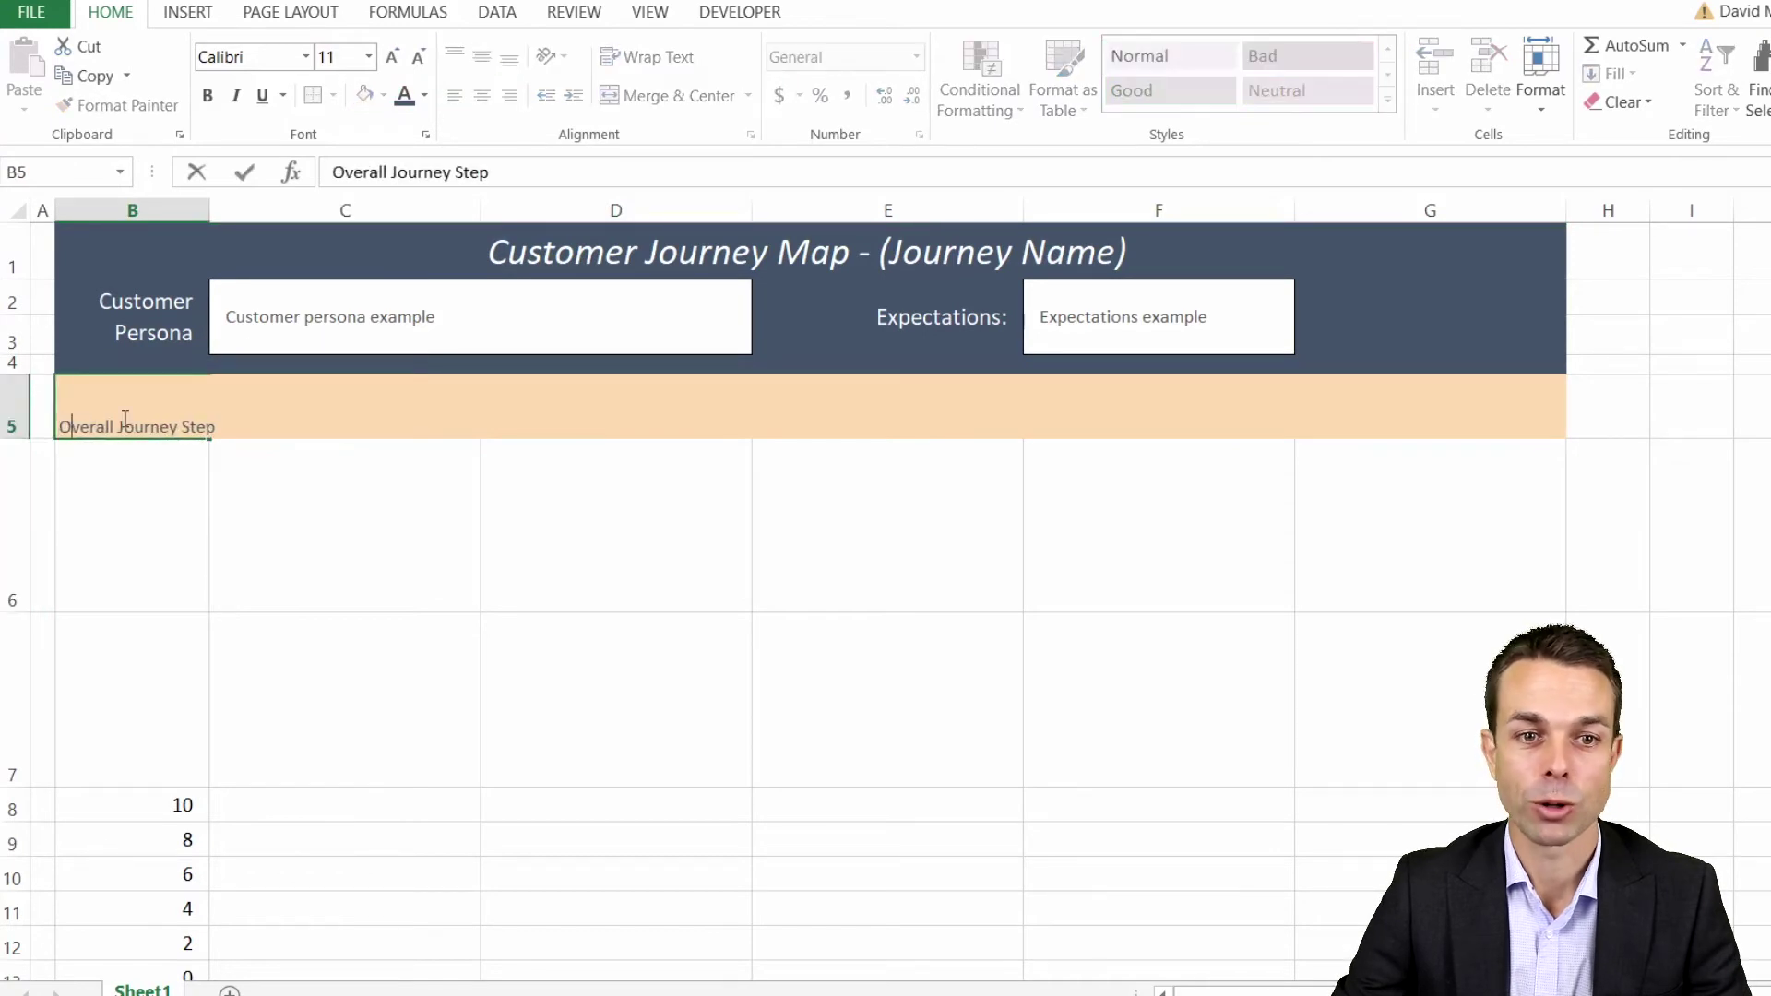
Step: Label C5 "Area 1" and D5 "Area 2", and extend the series through "Area 5" in G5
key("Tab")
type("Area 1")
key("Tab")
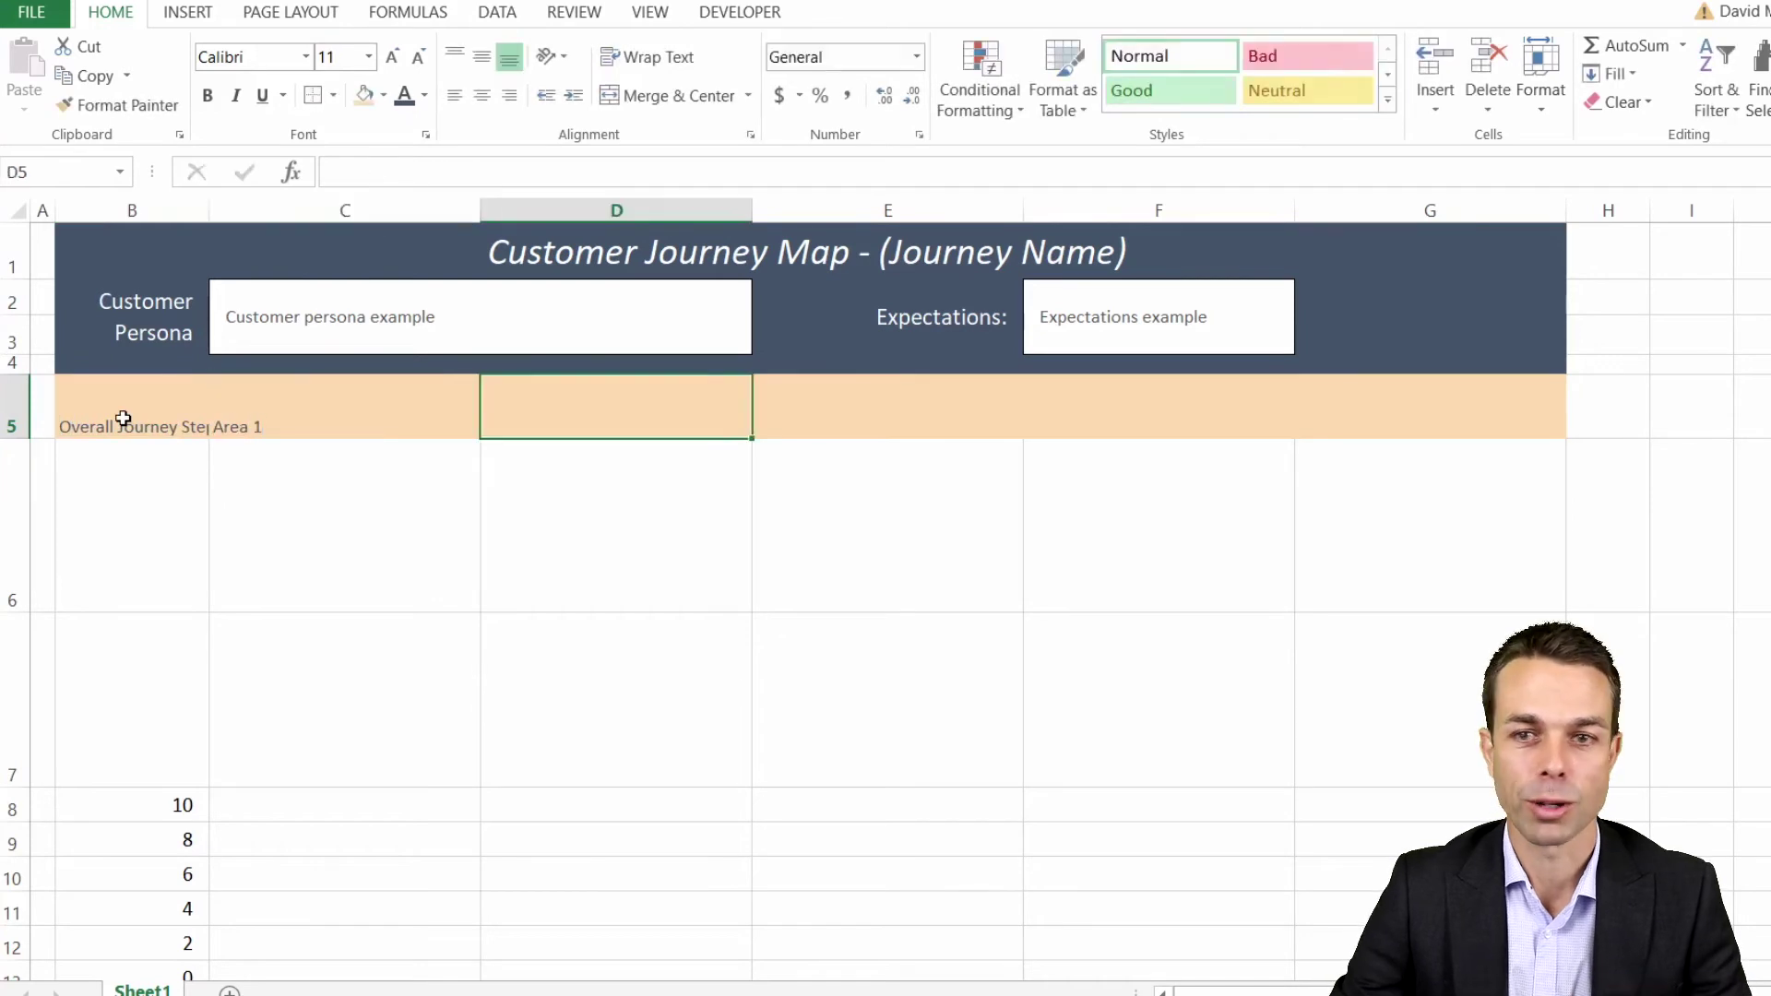
type("Area 2")
left_click_drag(322, 415, 645, 415)
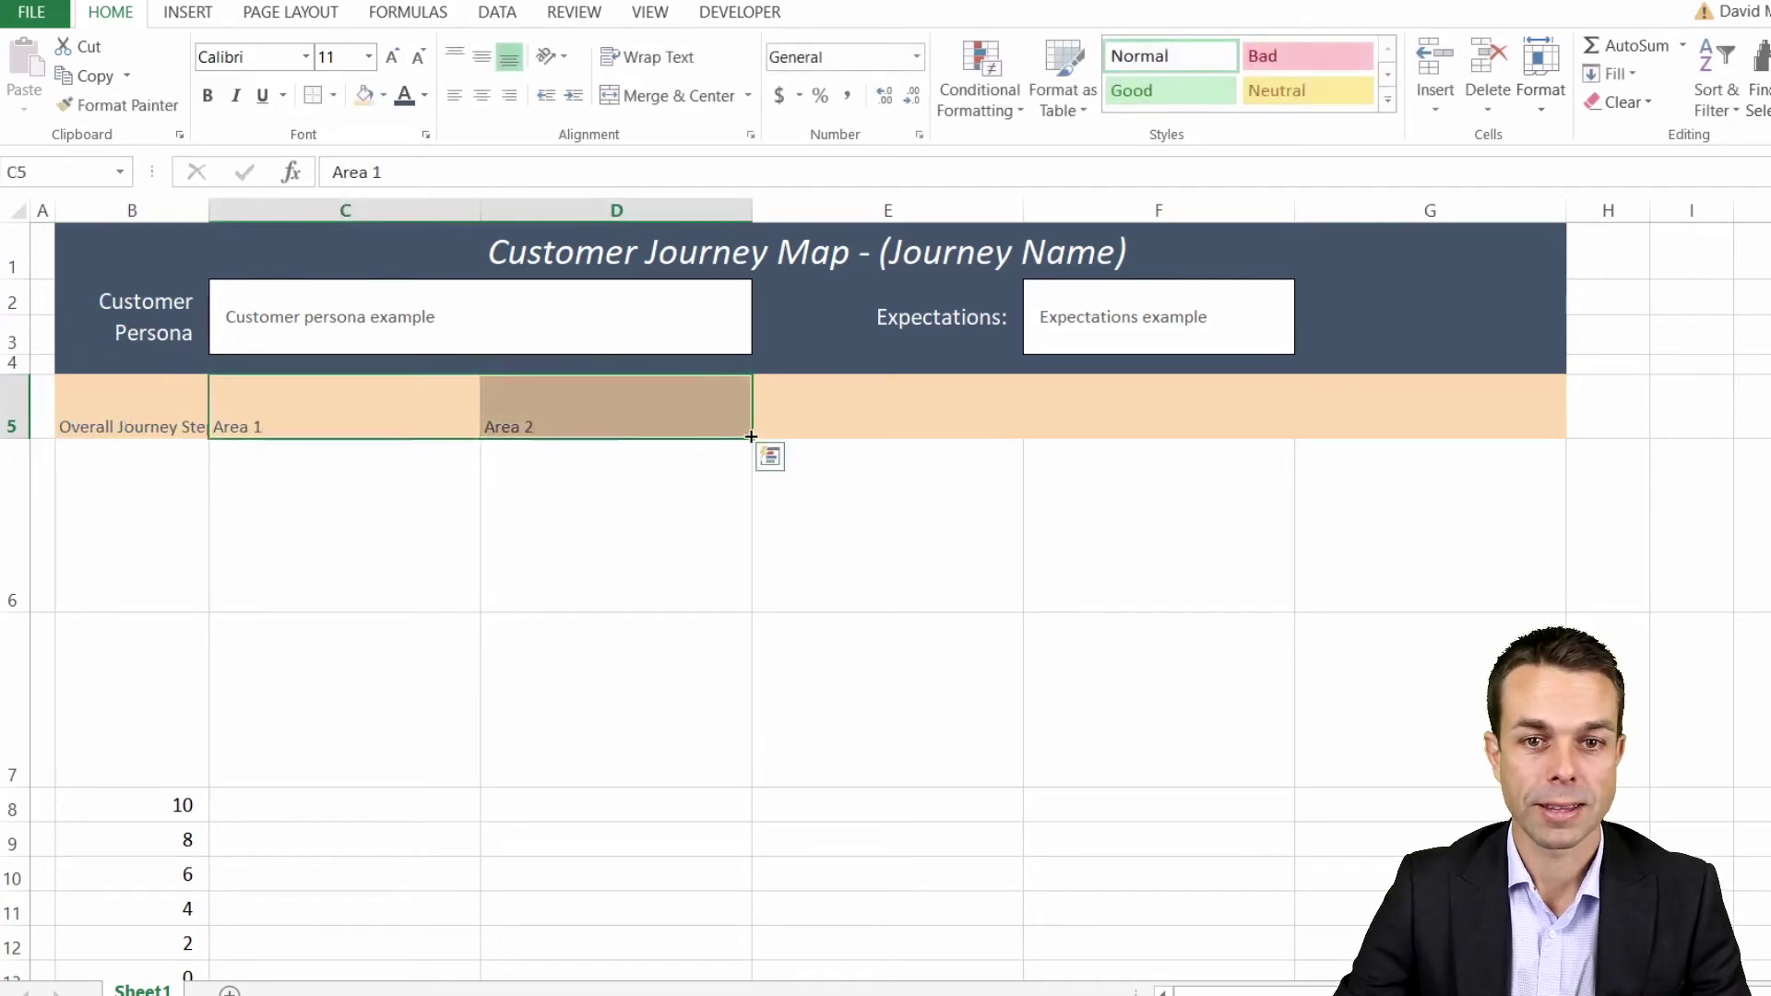
left_click_drag(751, 437, 1486, 431)
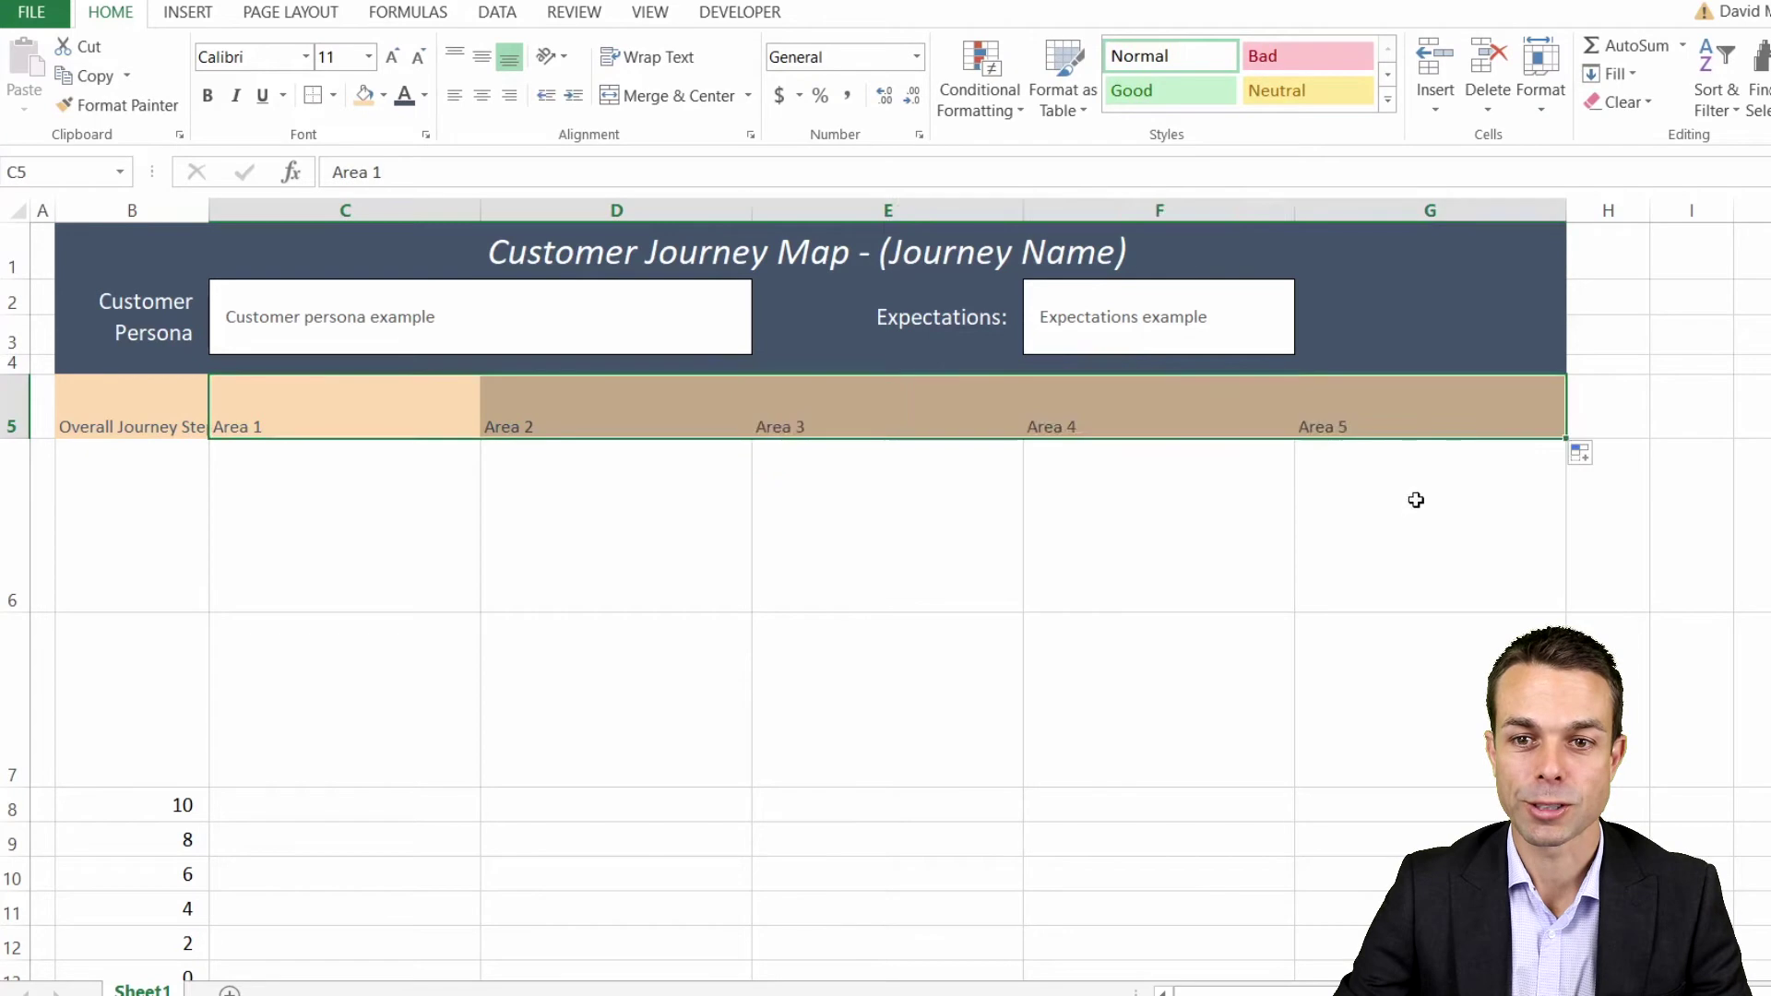
left_click(1416, 500)
Step: Centre the labels in B5:G5 vertically and horizontally and enlarge them to 14 points
left_click(1406, 420)
left_click(148, 406)
key("ctrl+shift+Right")
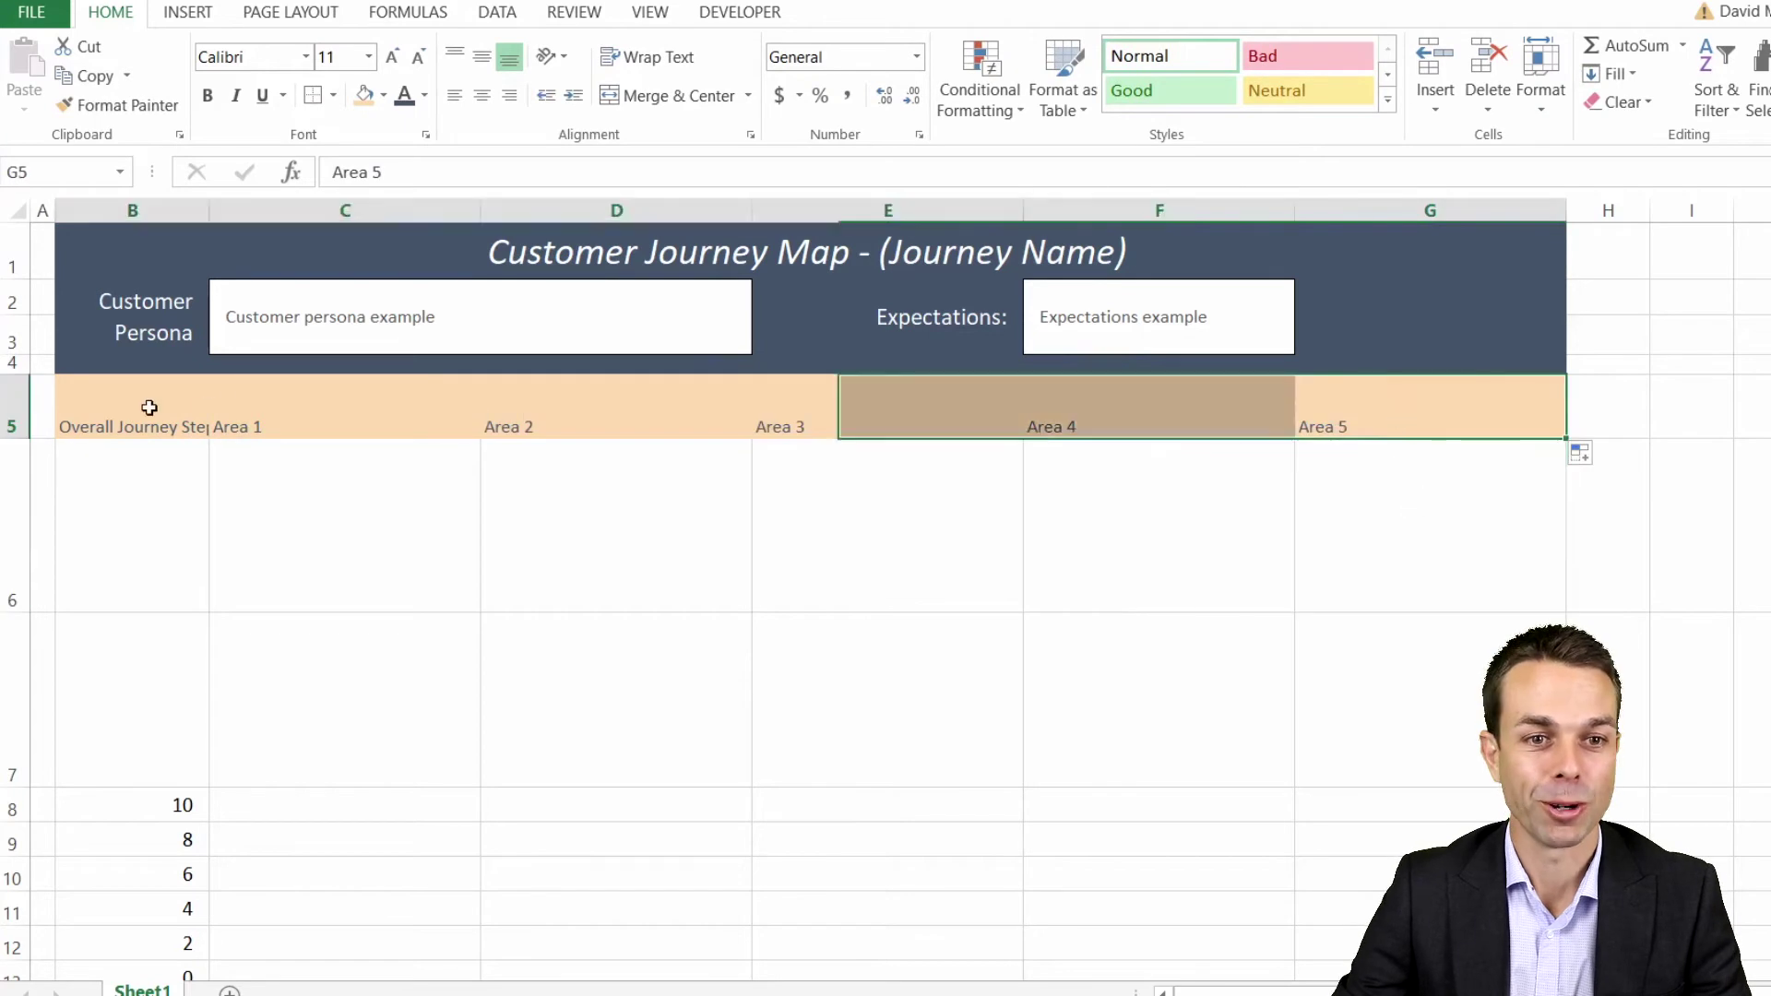
left_click(483, 58)
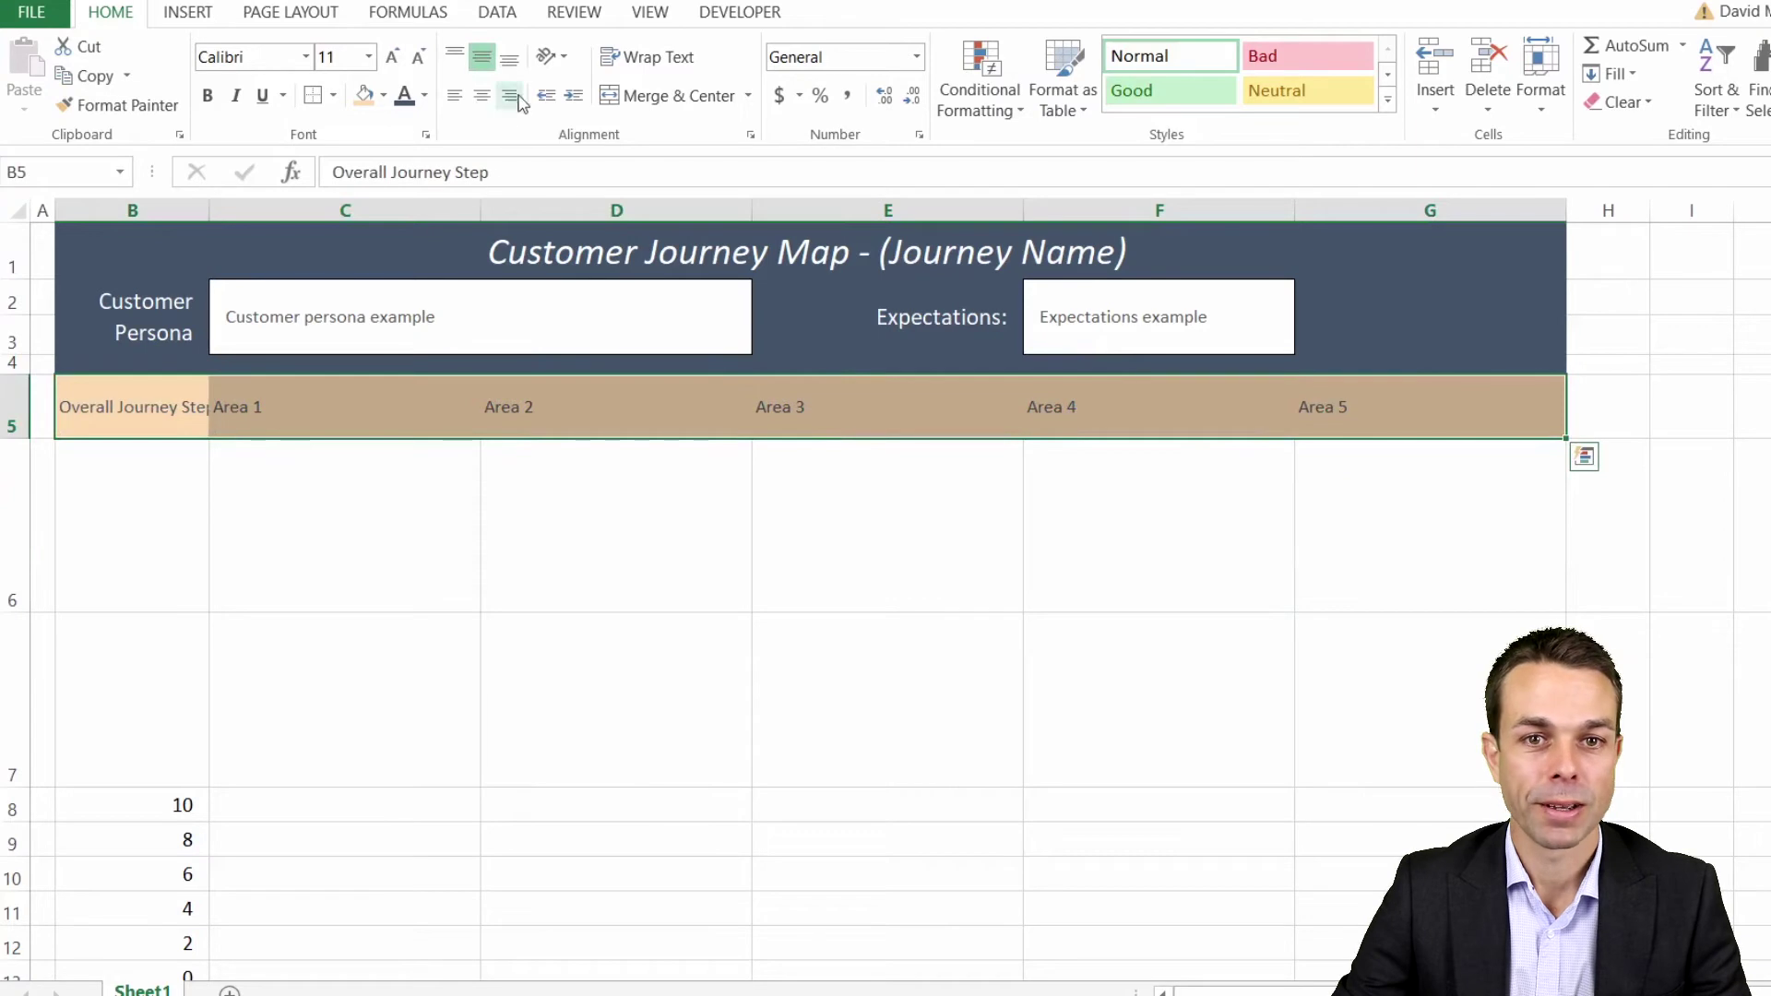
left_click(481, 96)
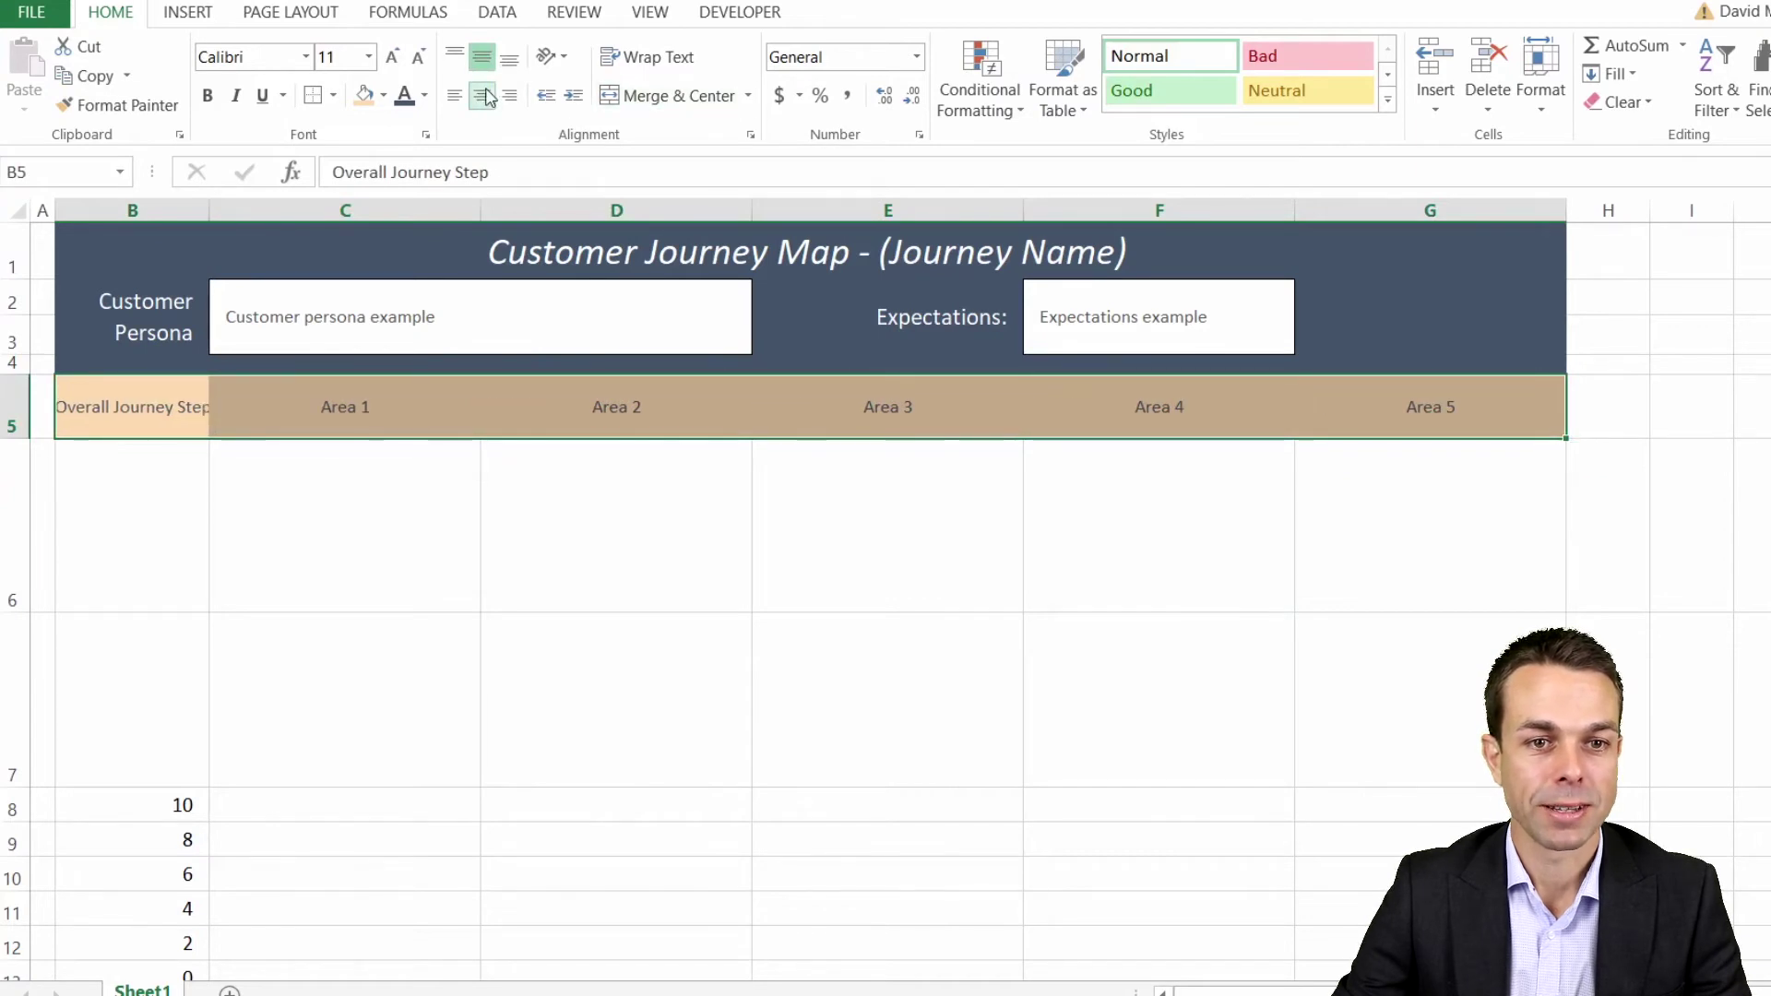
left_click(392, 56)
left_click(392, 57)
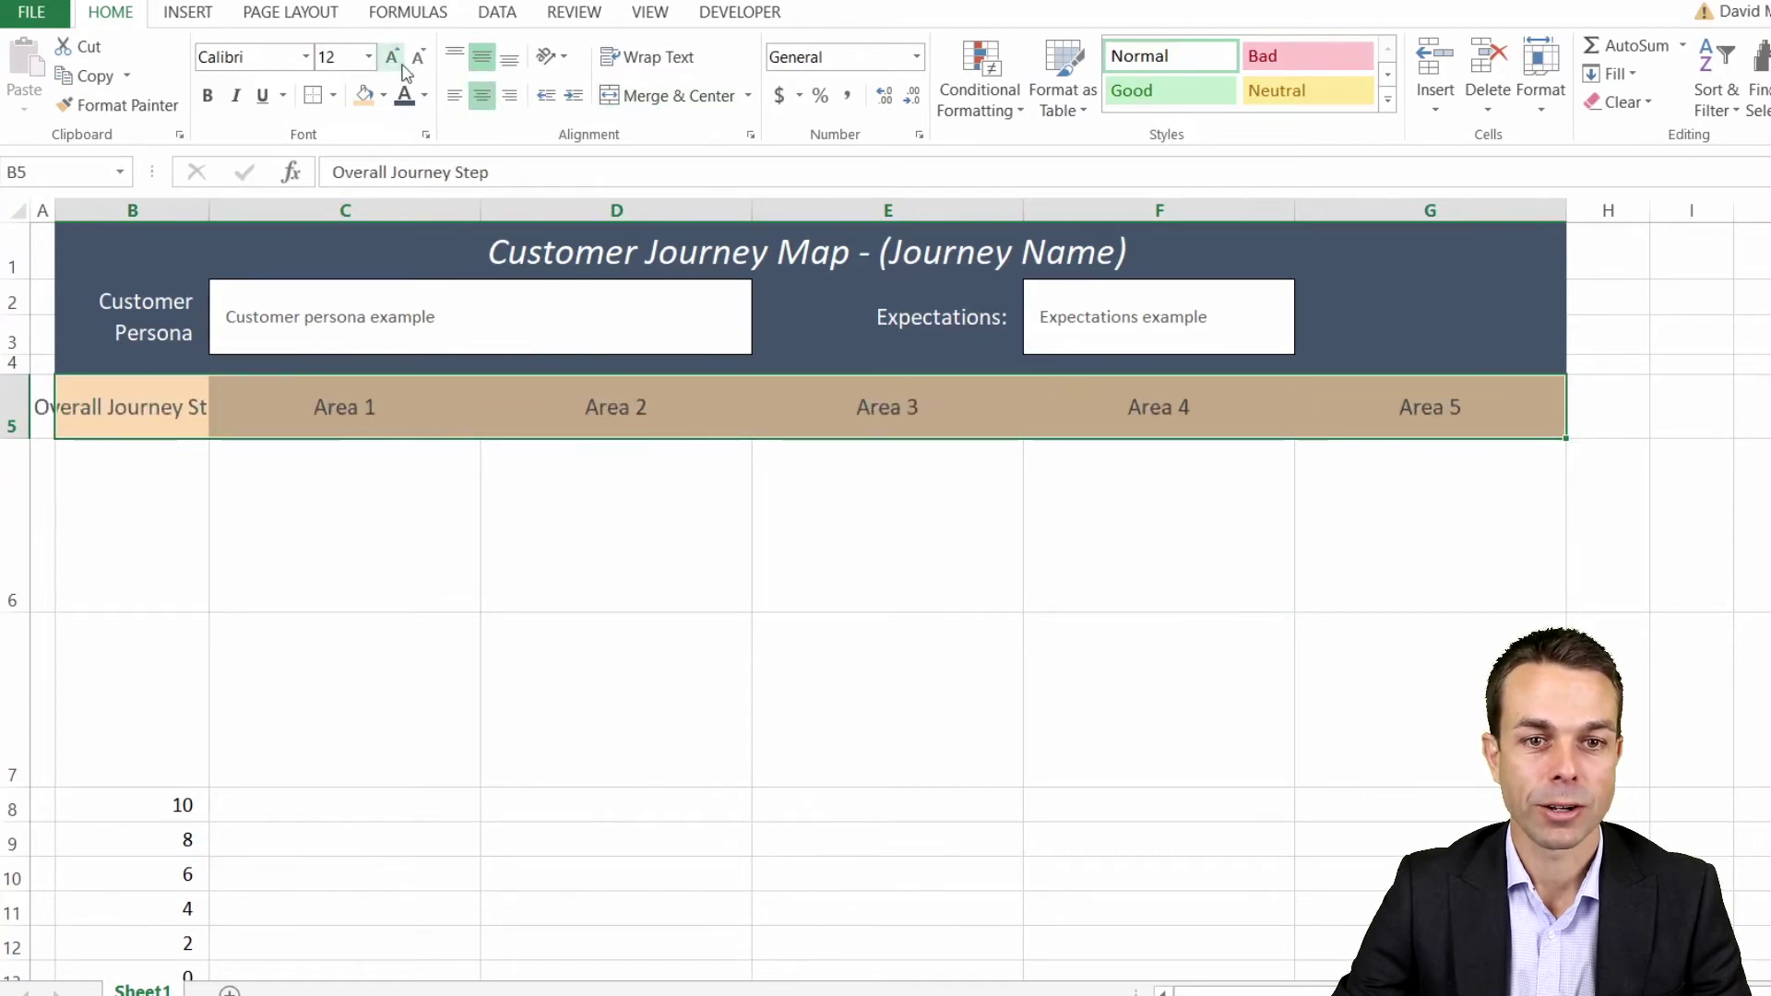
Step: Turn on text wrapping for the heading cells B5:G5
right_click(360, 402)
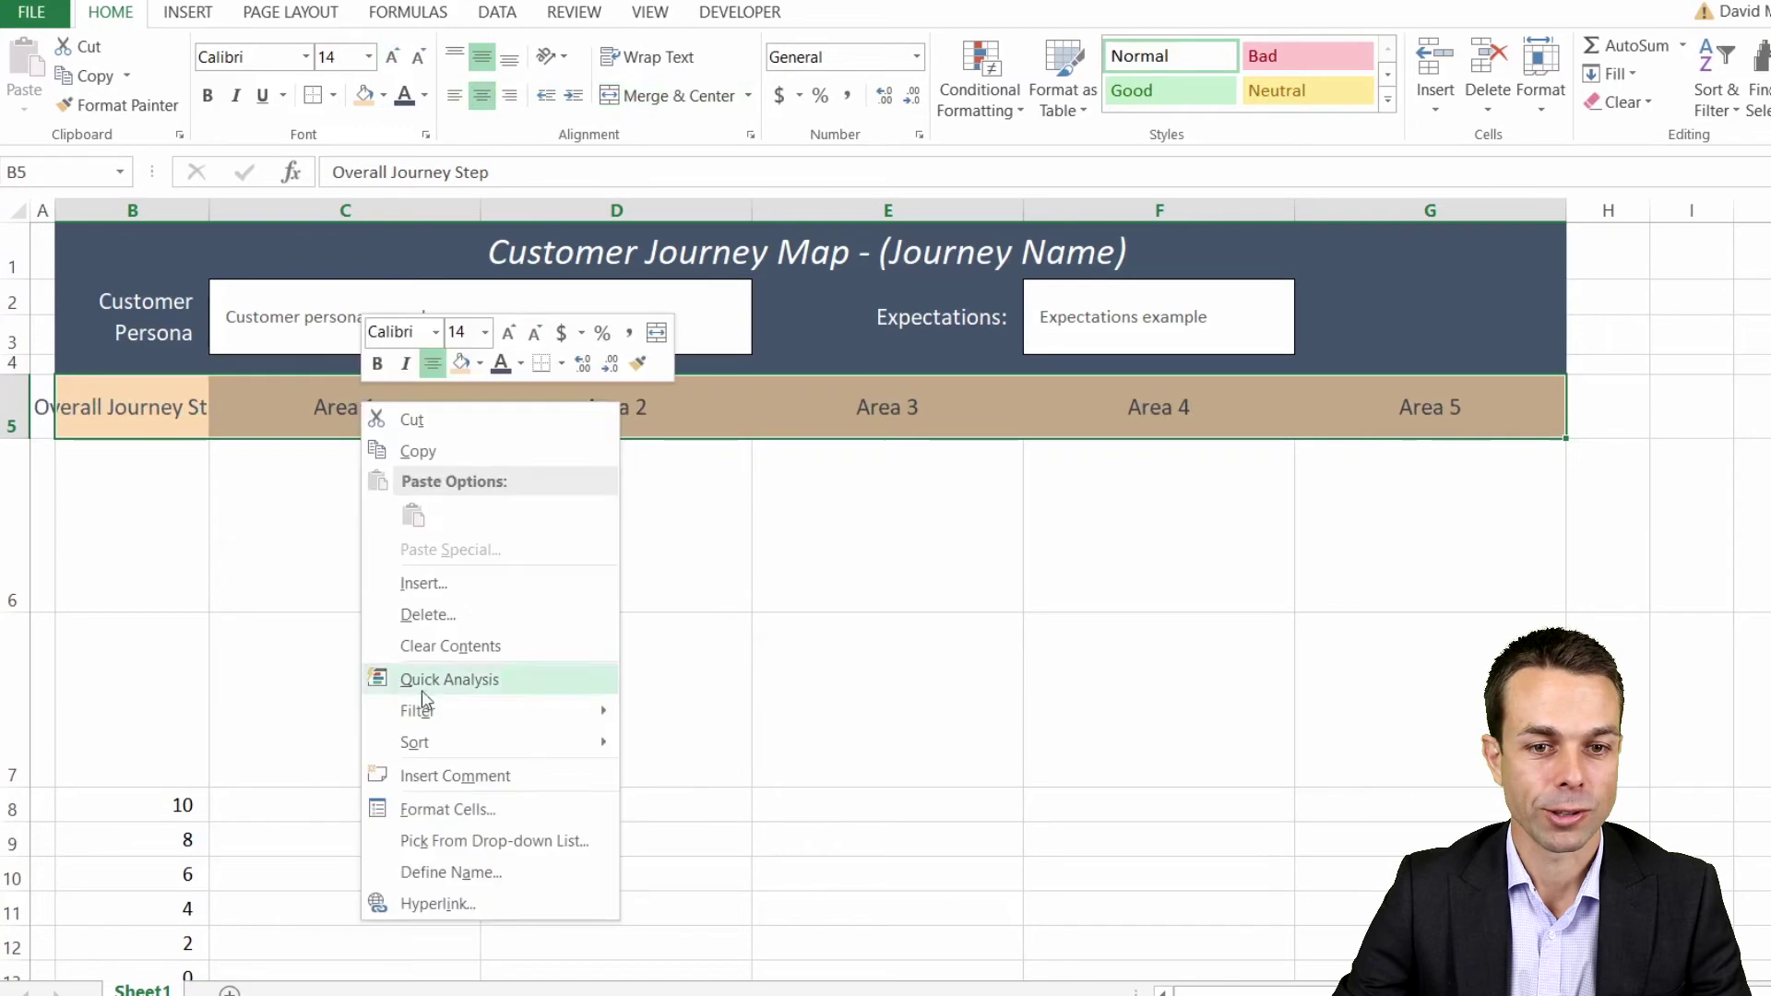
left_click(466, 812)
left_click(205, 709)
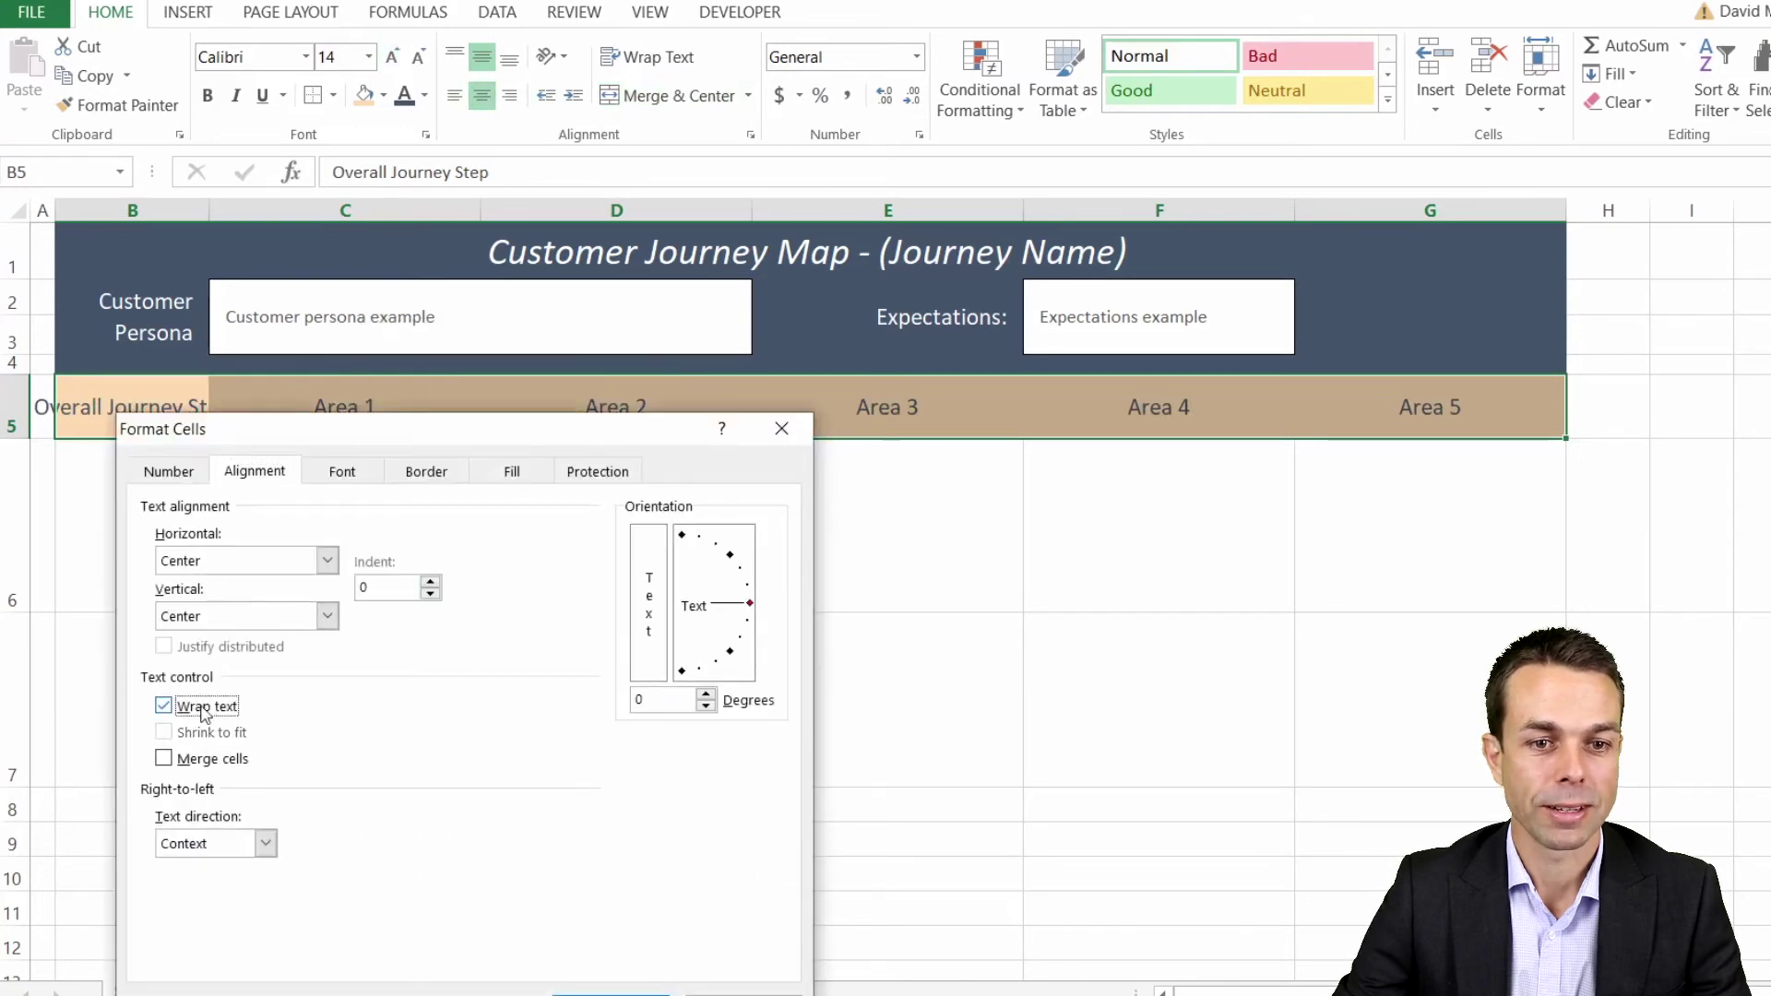
left_click(609, 993)
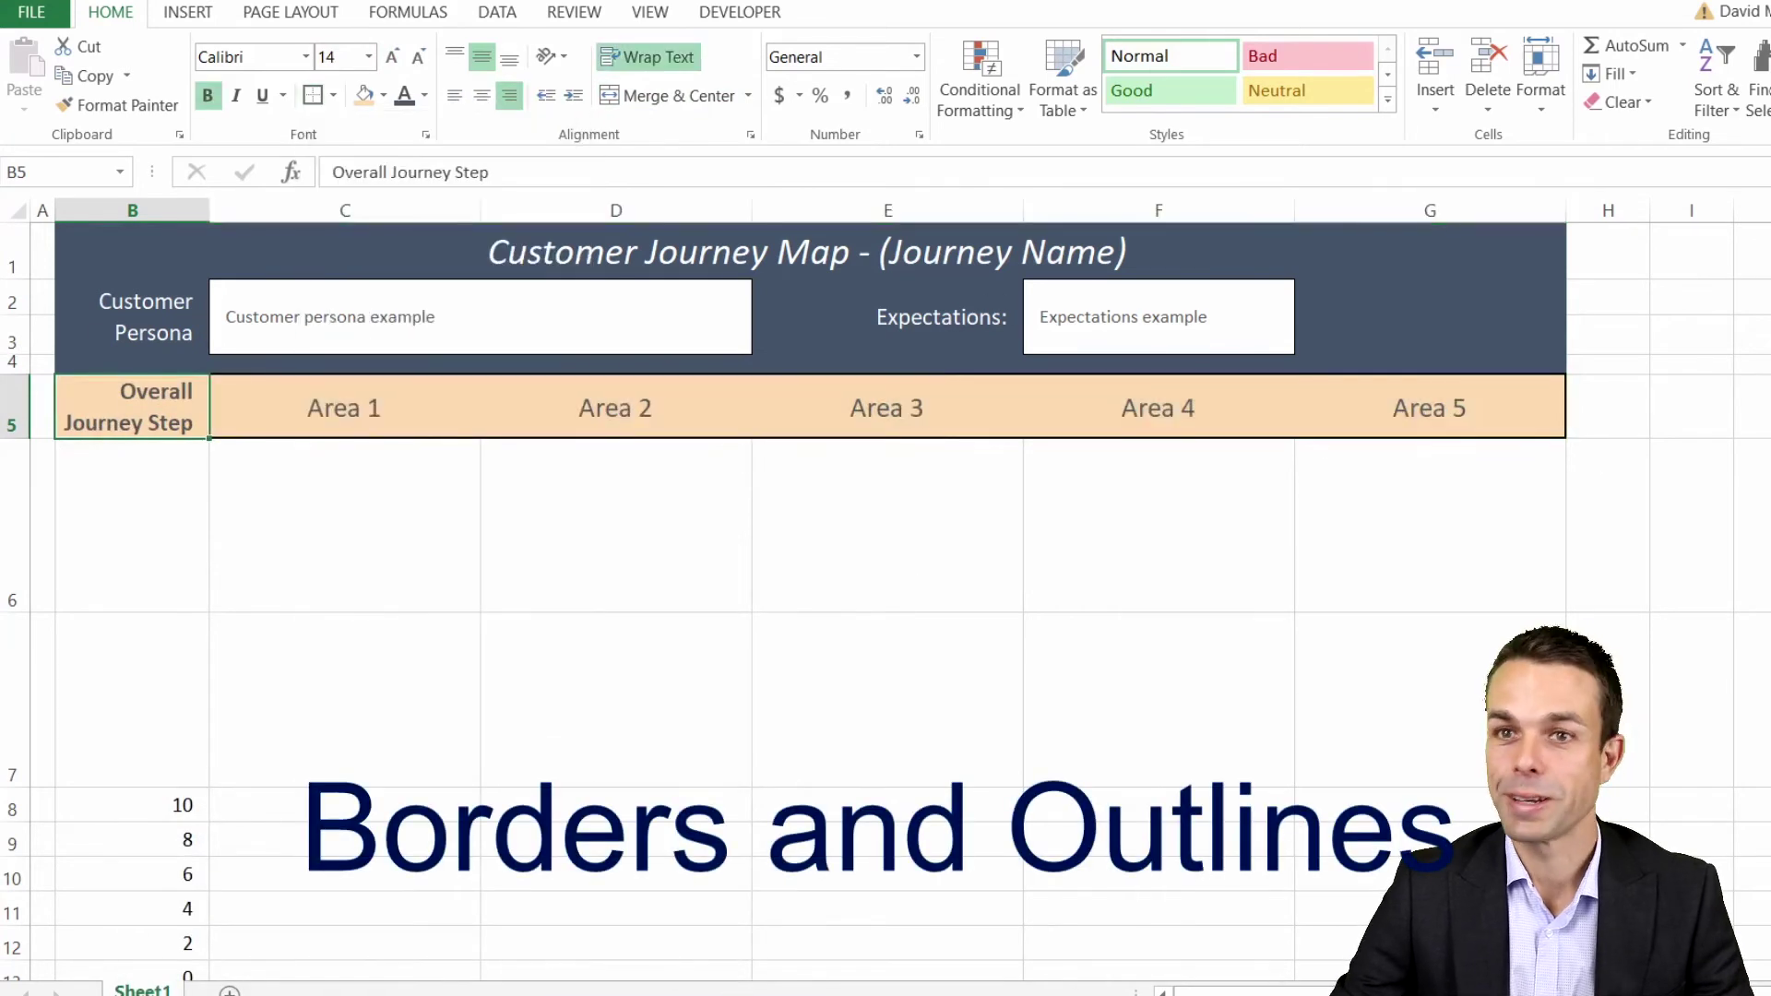
Step: Outline the whole table from B5 to G13 in black and outline its first column, B5:B13, the same way
left_click_drag(174, 443, 1476, 973)
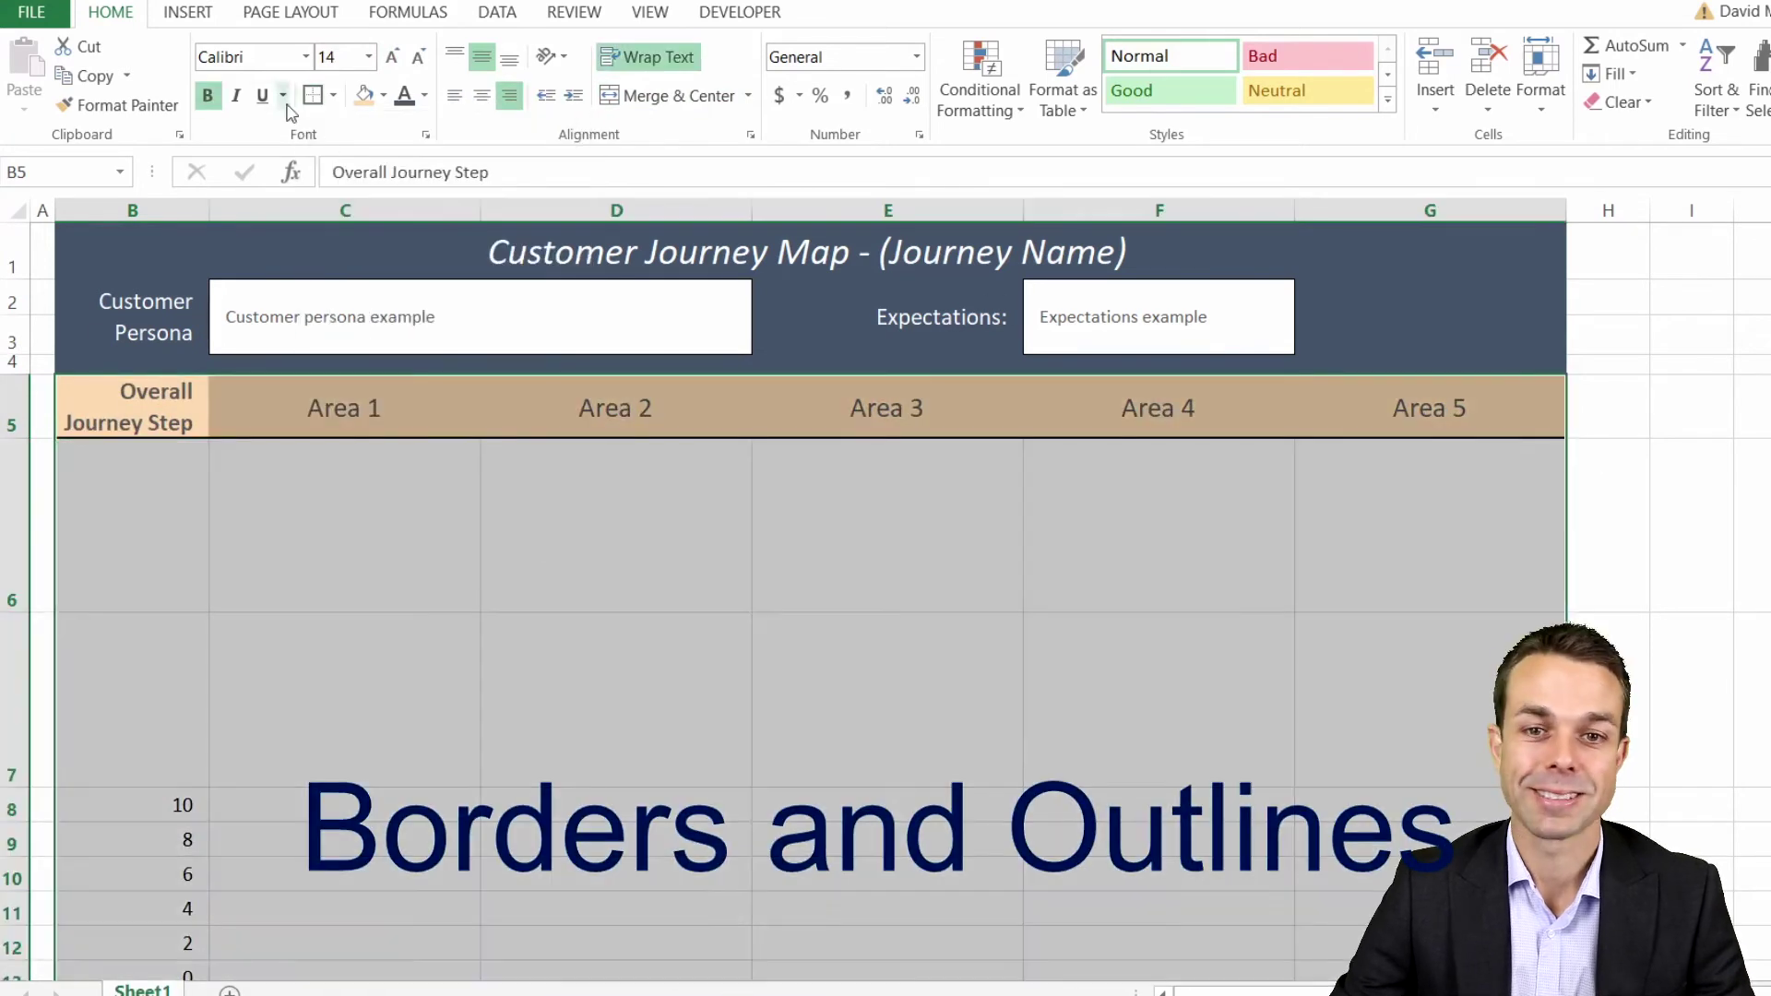
left_click(396, 657)
left_click_drag(138, 406, 184, 973)
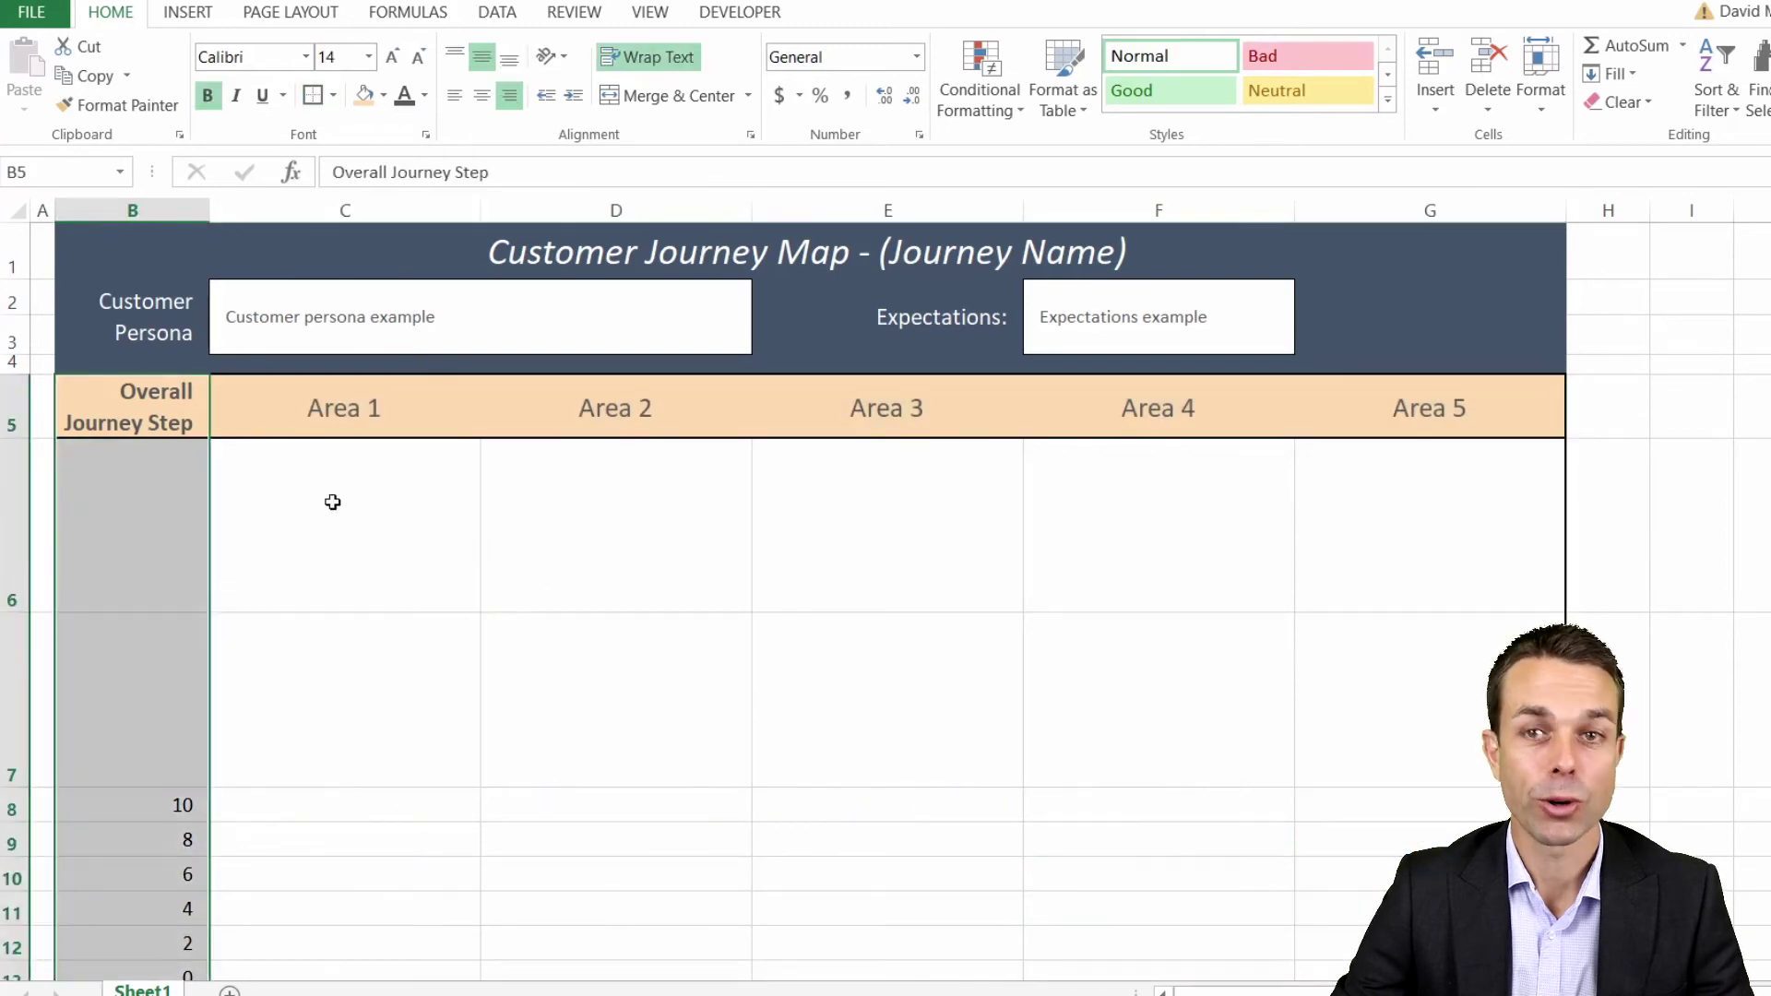
left_click(375, 507)
Step: Set thin solid grey lines as the inside vertical borders of C5:G13
left_click_drag(348, 403, 1630, 713)
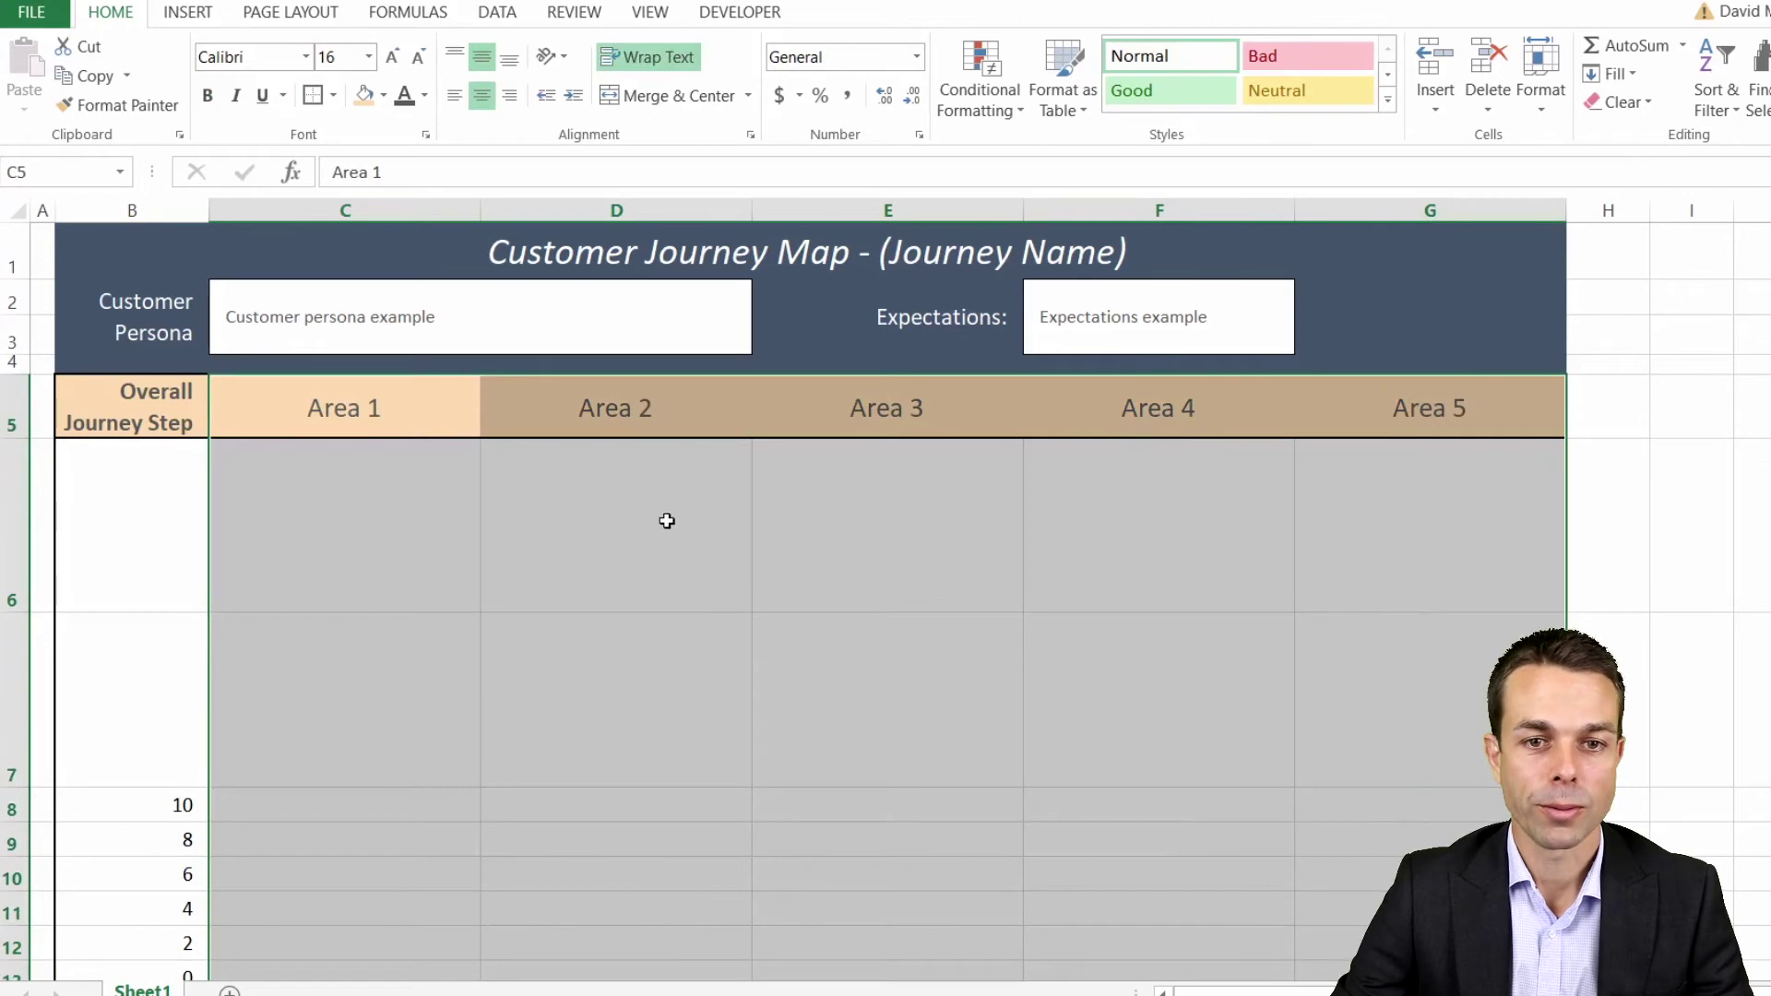
left_click(334, 96)
left_click(427, 758)
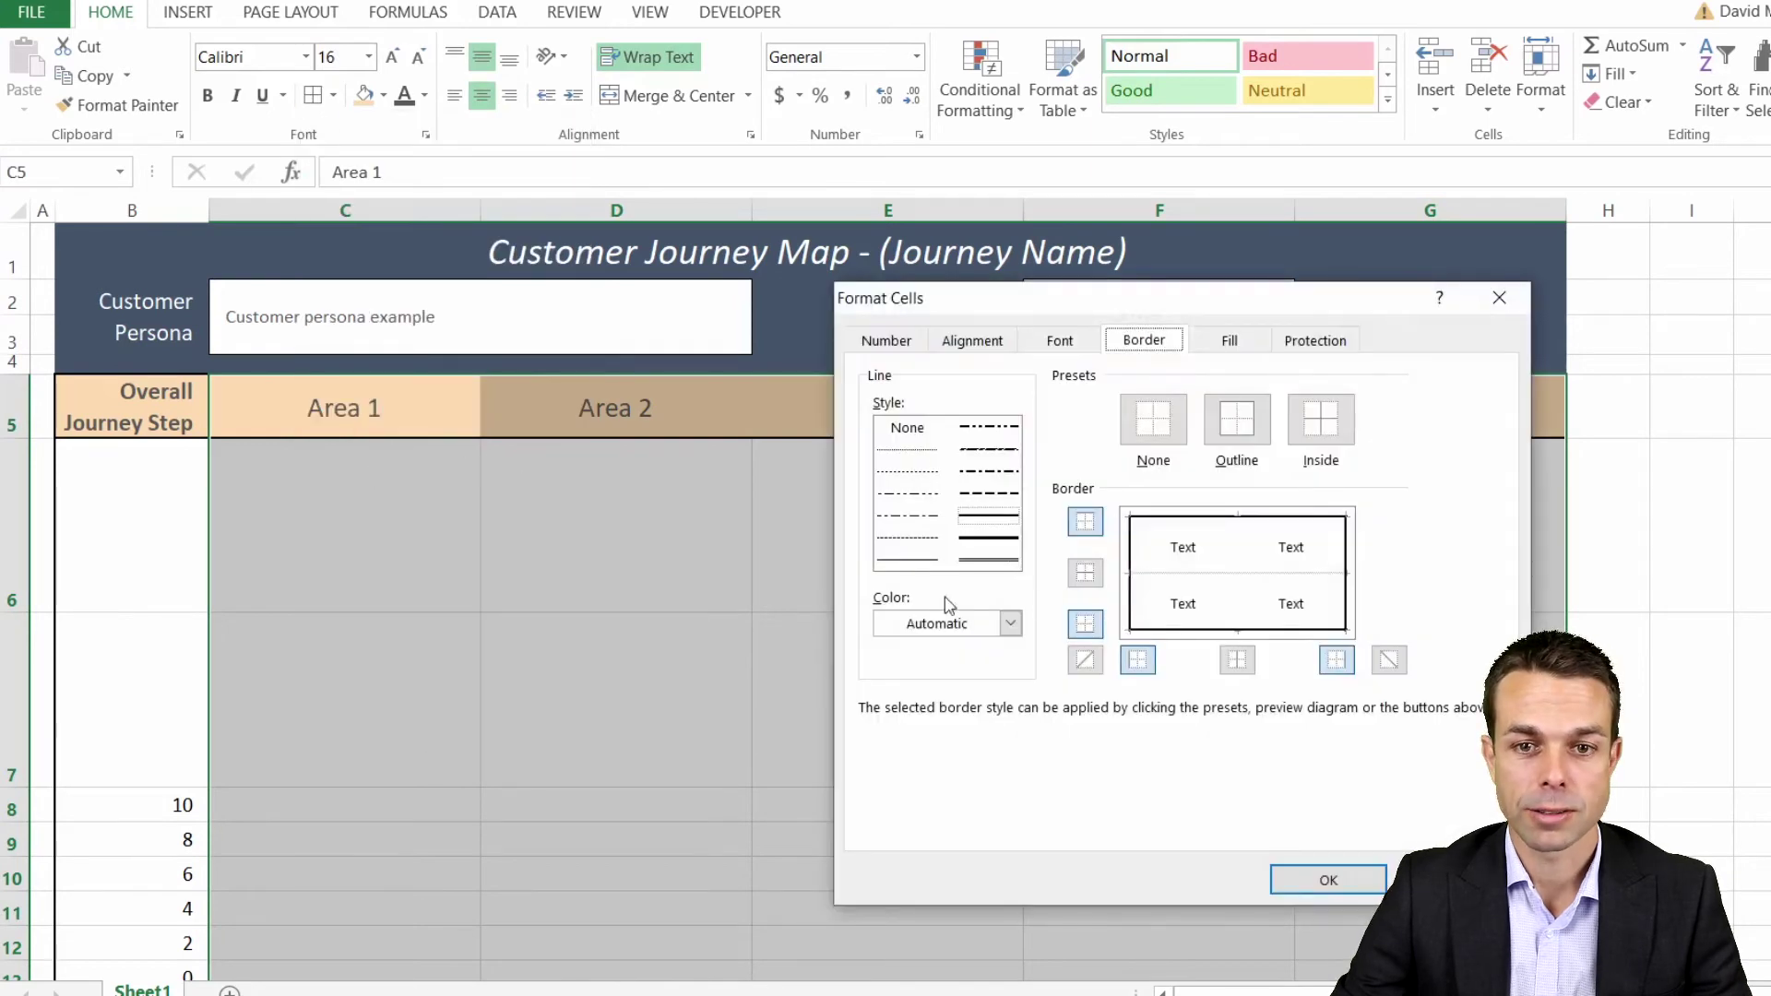
left_click(1010, 623)
left_click(914, 736)
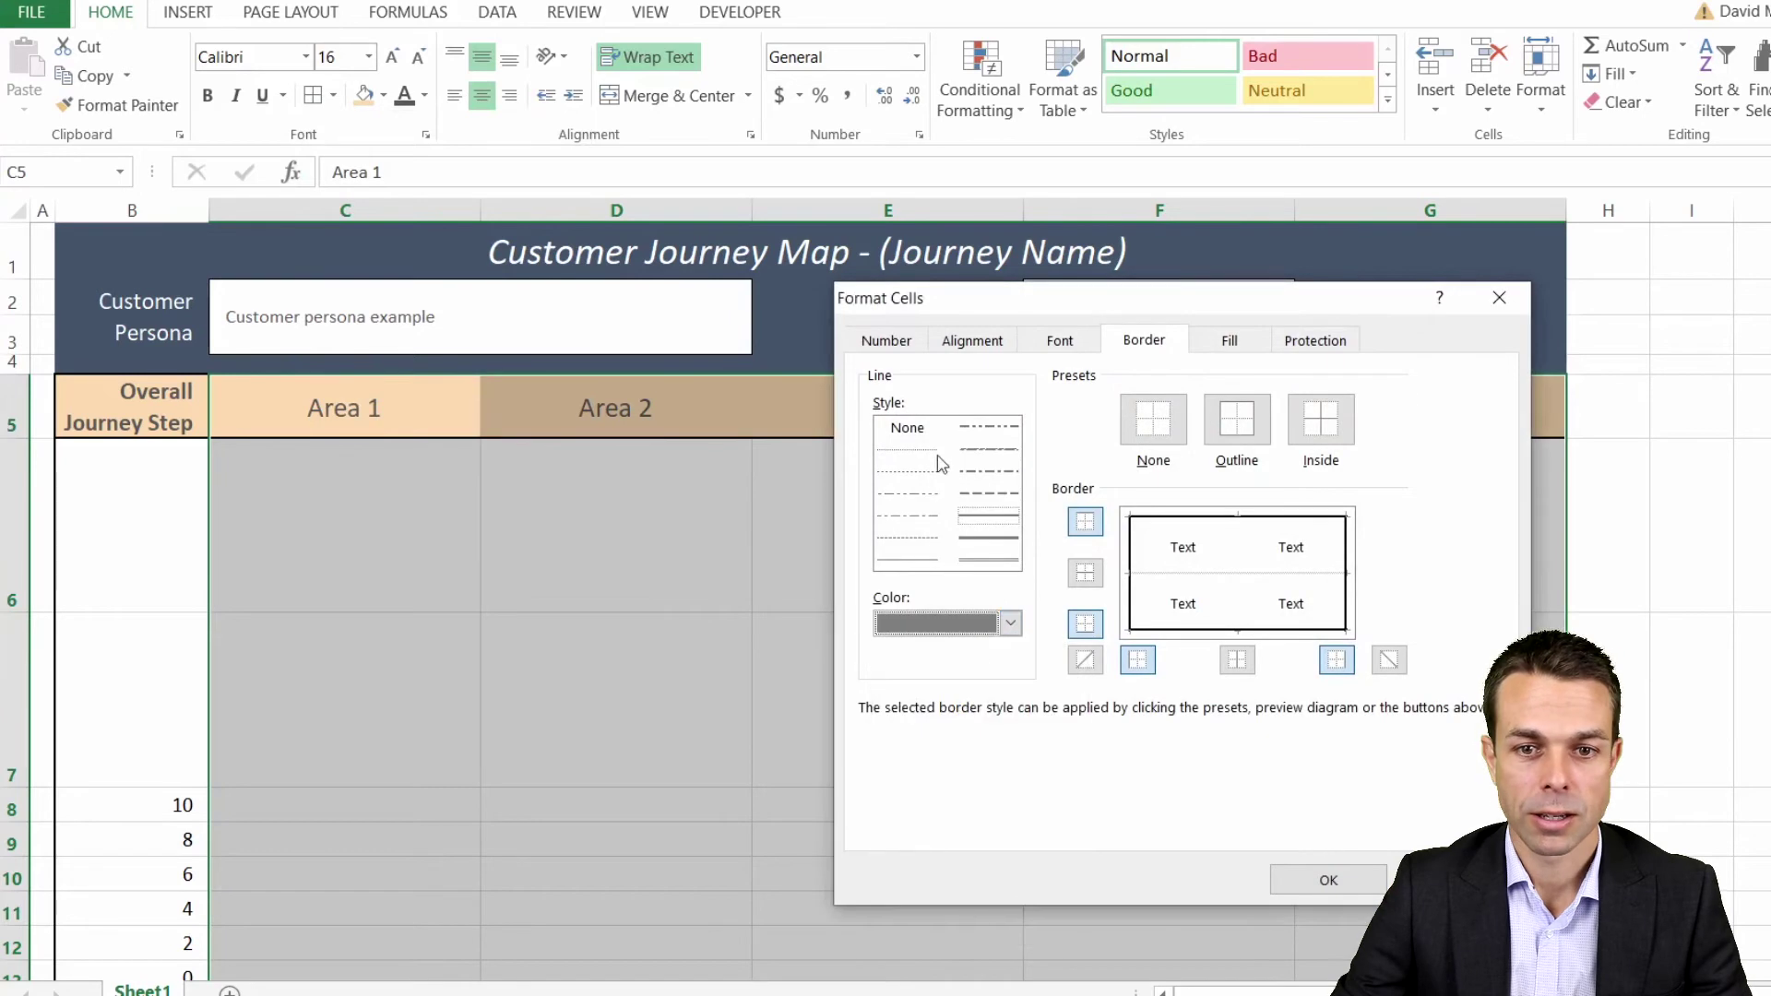
left_click(938, 561)
left_click(1234, 591)
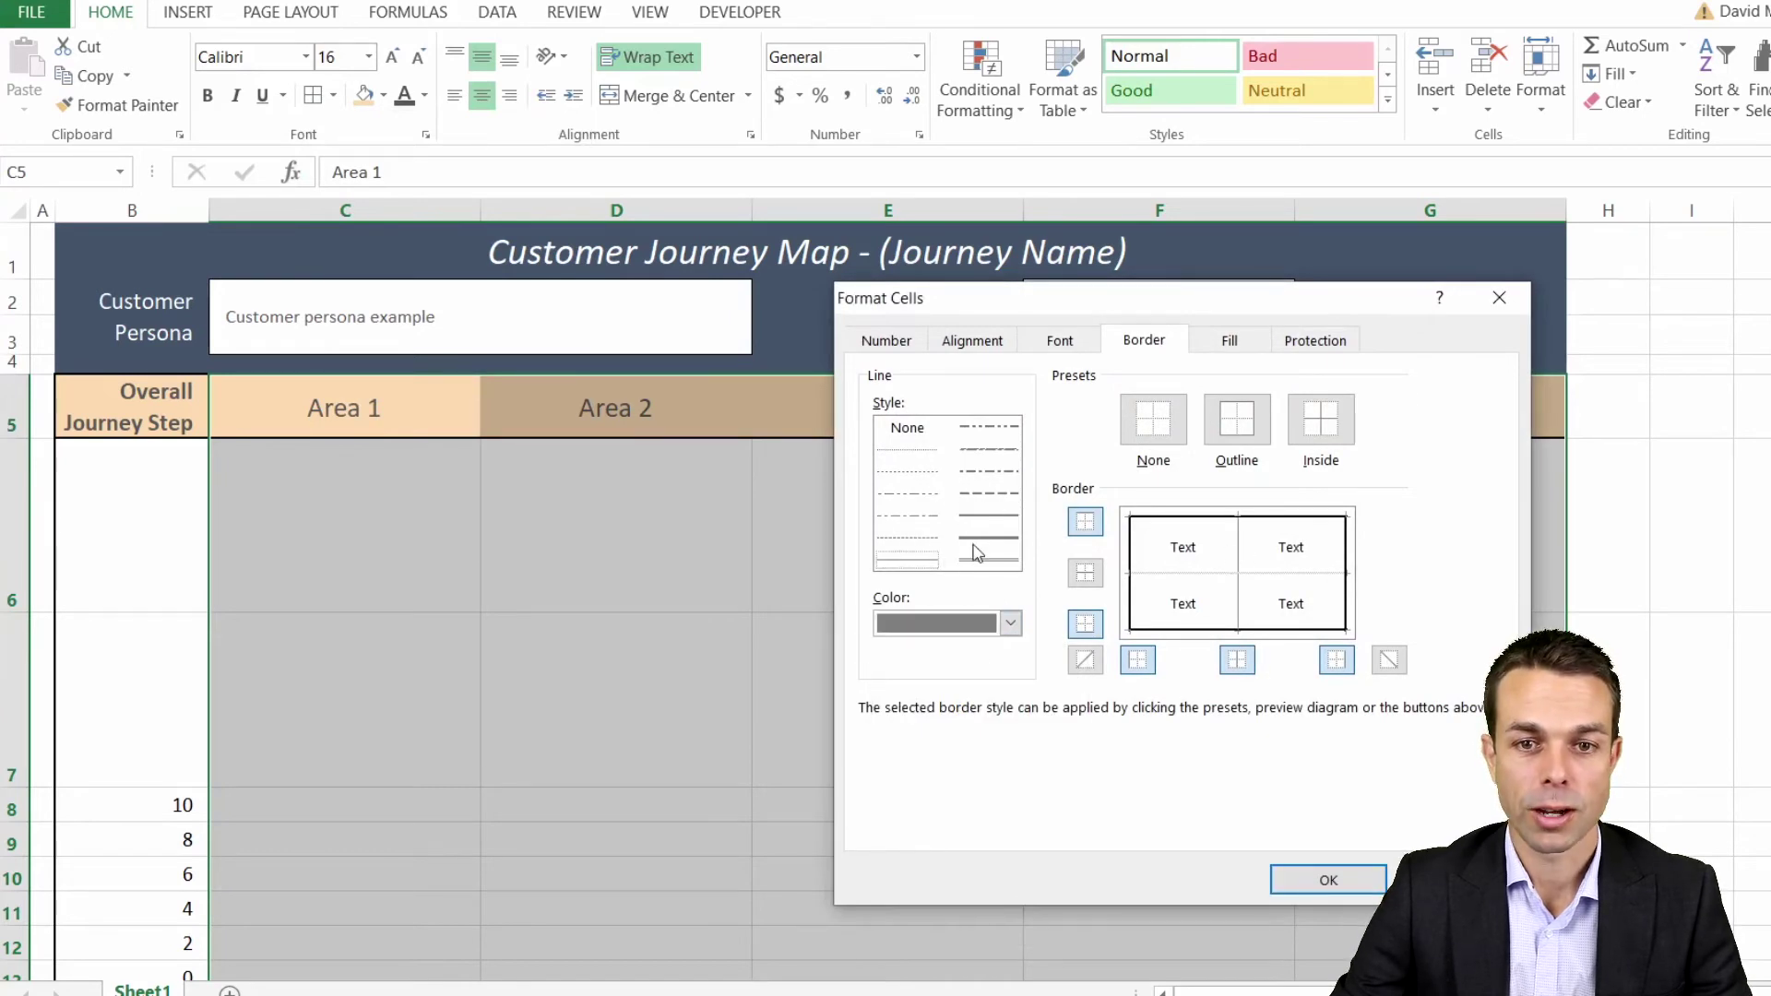
Step: Set dotted grey lines as the inside horizontal borders of C5:G13 and apply the border settings
left_click(908, 471)
left_click(1202, 574)
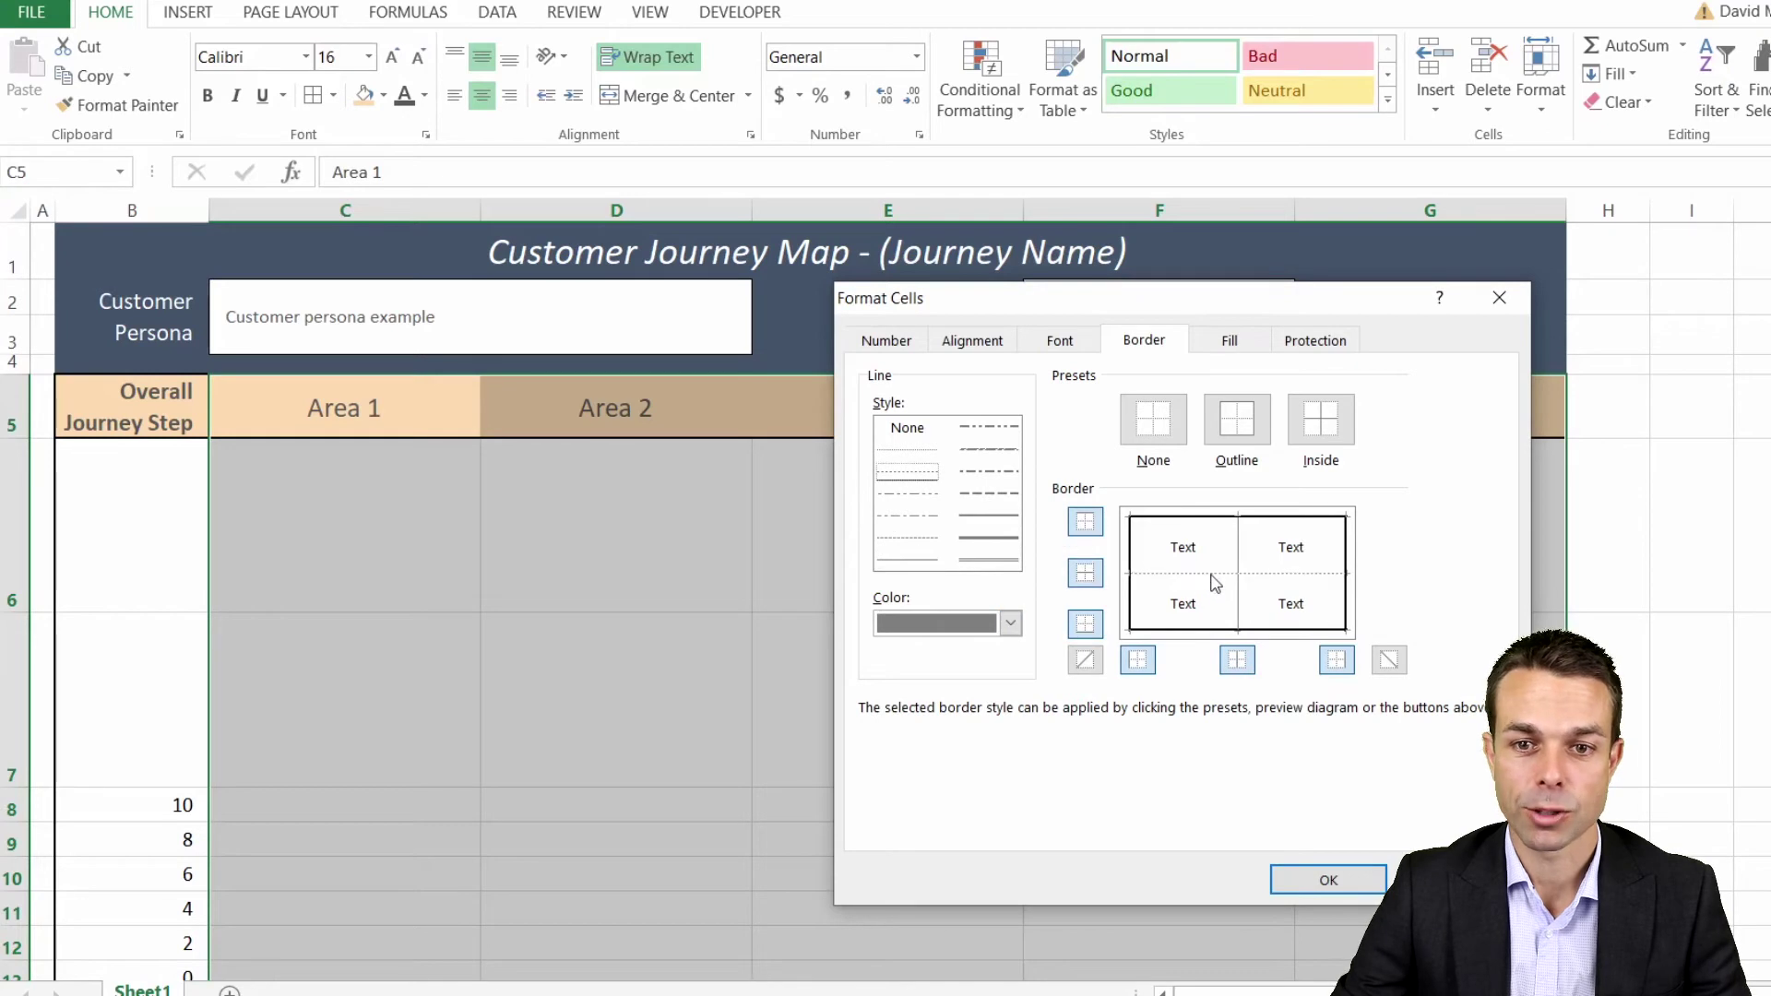
left_click(1329, 879)
left_click(581, 742)
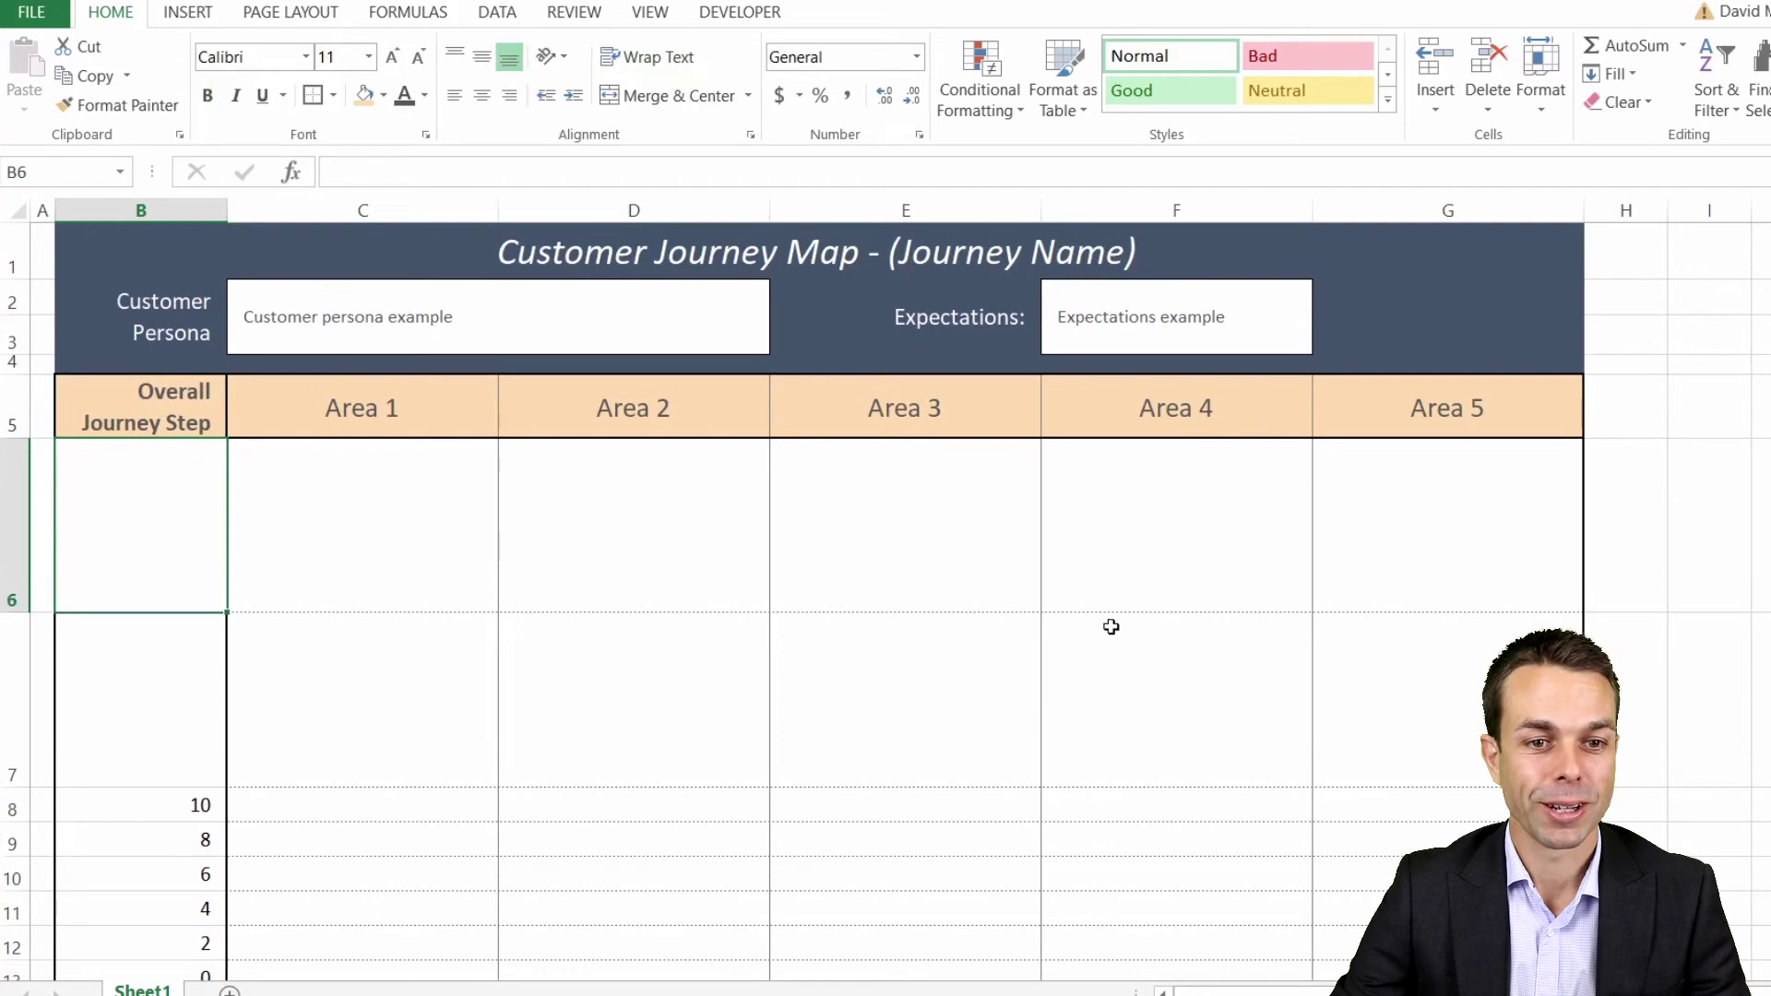
Step: Slightly reduce the height of row 6 and fill B6:B13 with muted green
left_click_drag(14, 612, 14, 598)
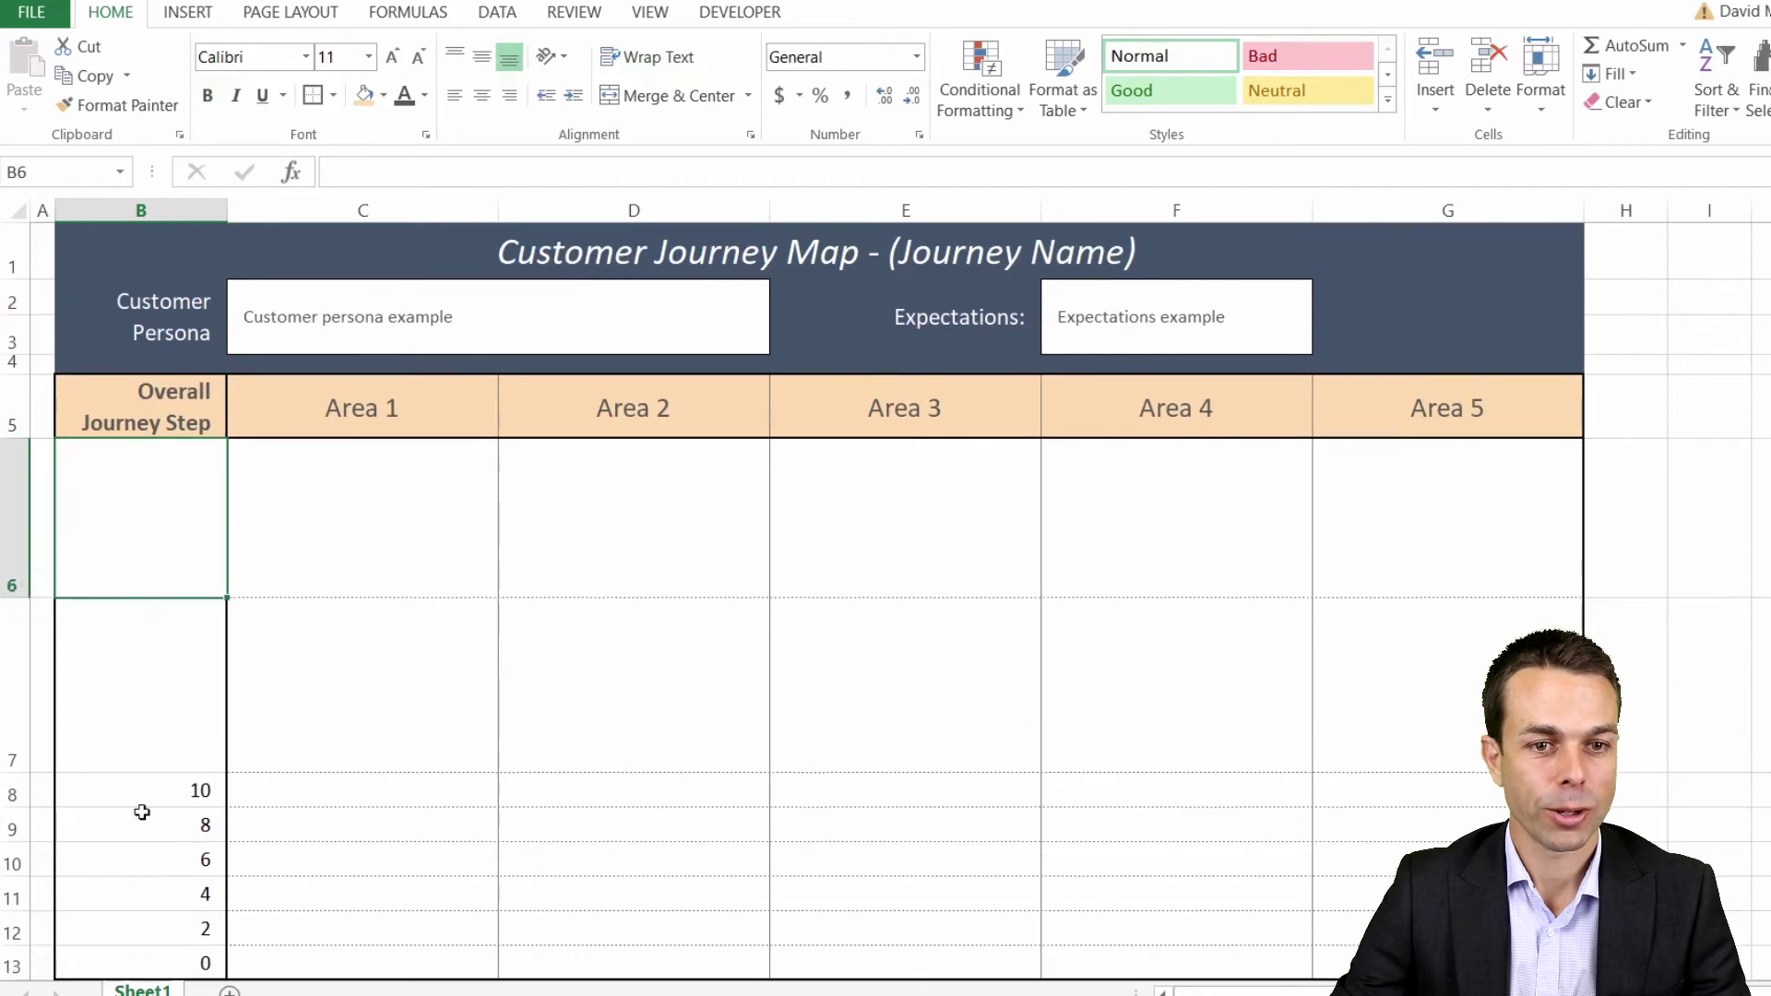
left_click(166, 974, "shift")
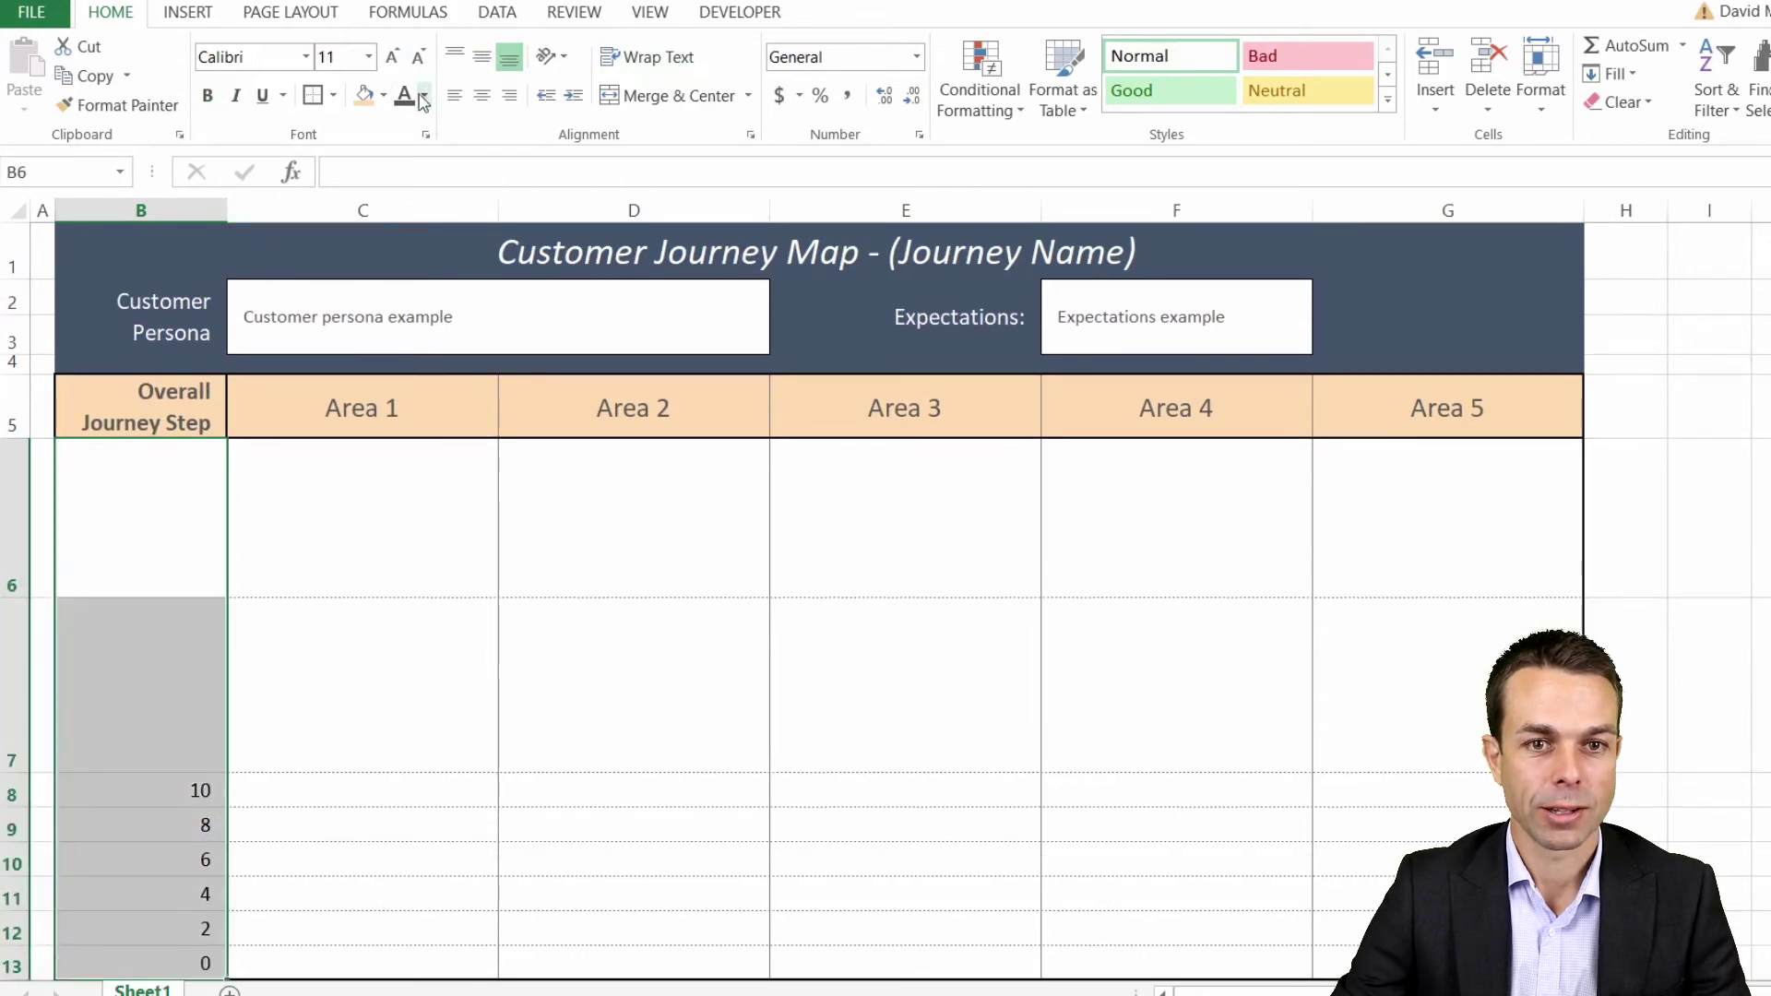
left_click(386, 97)
left_click(400, 343)
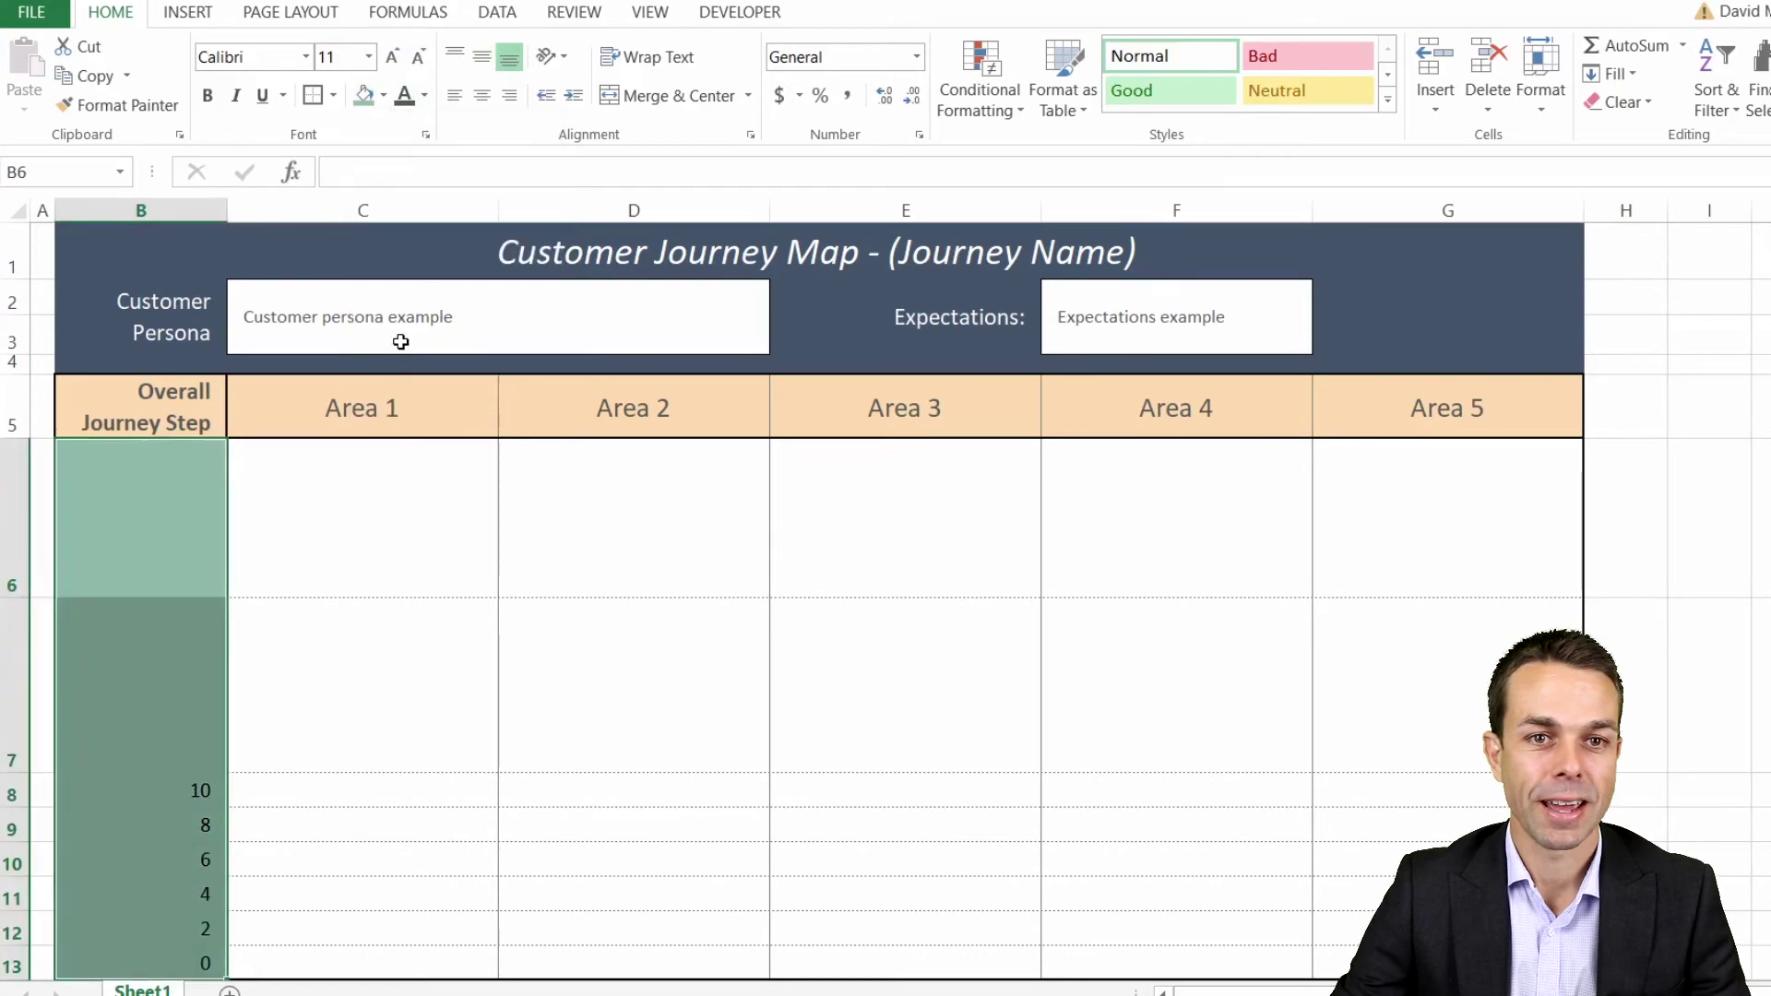
left_click(316, 558)
Step: Add dotted grey horizontal borders between the cells in B6:B8
left_click(163, 551)
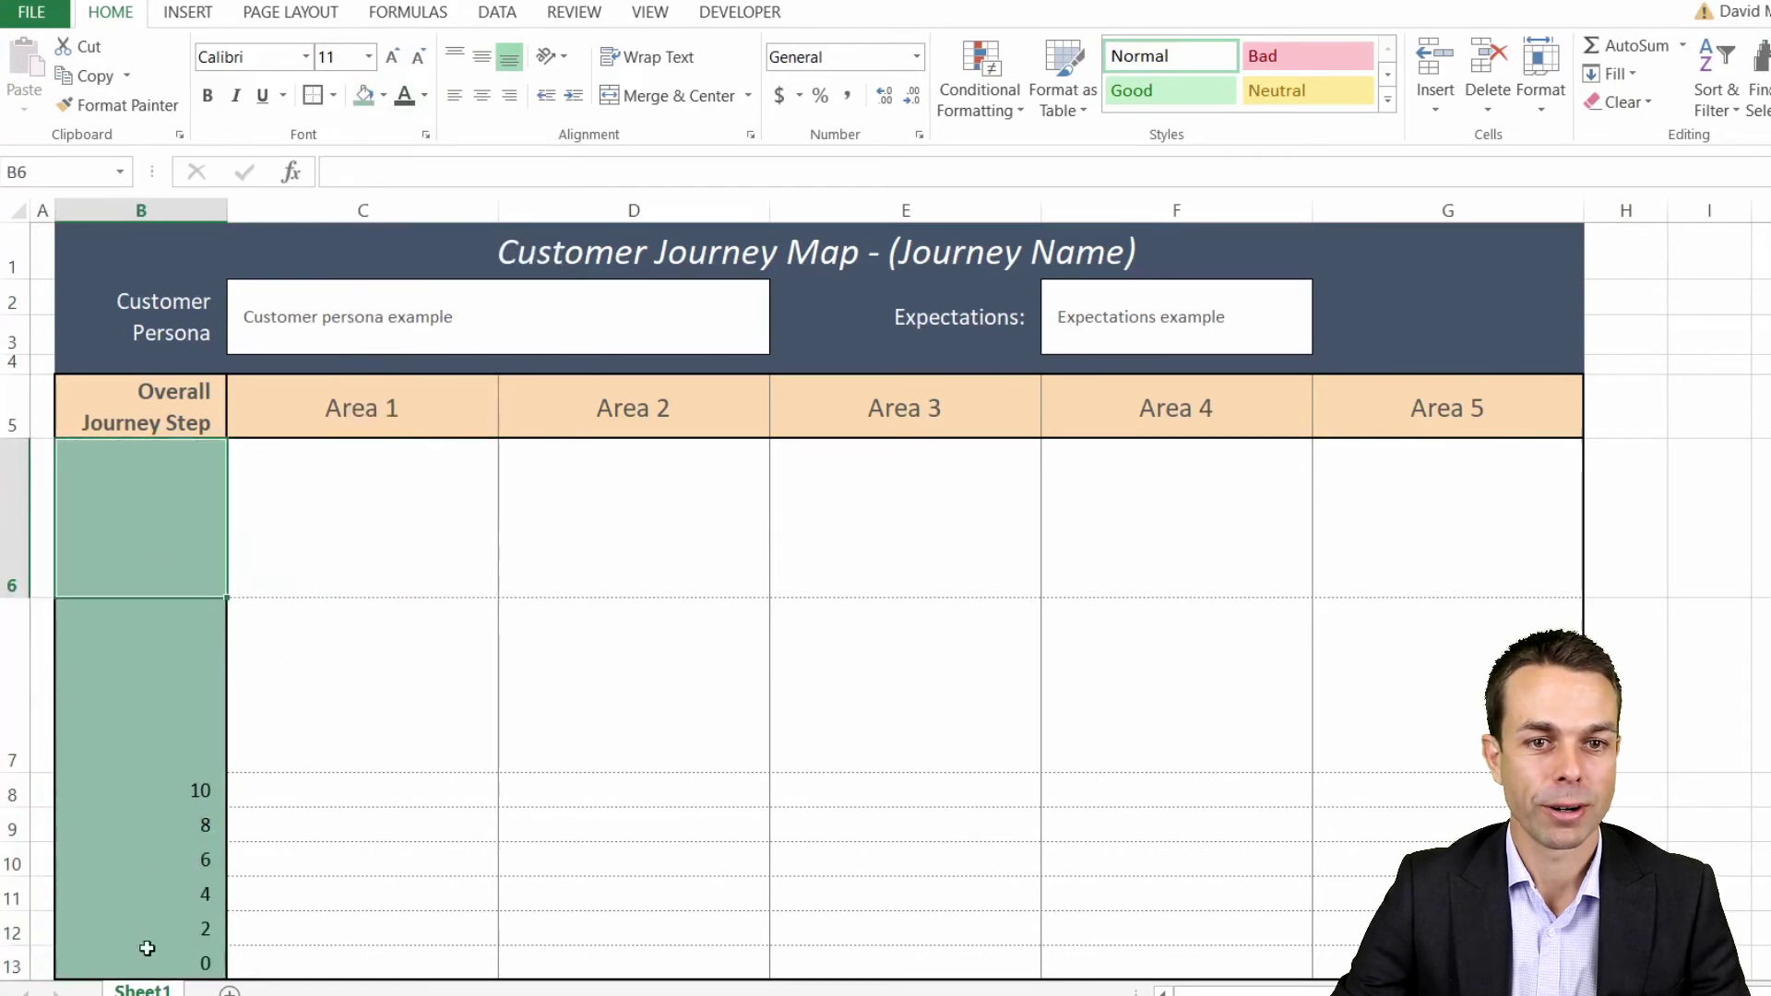
left_click(146, 704, "shift")
left_click(148, 792, "shift")
left_click(333, 95)
left_click(392, 760)
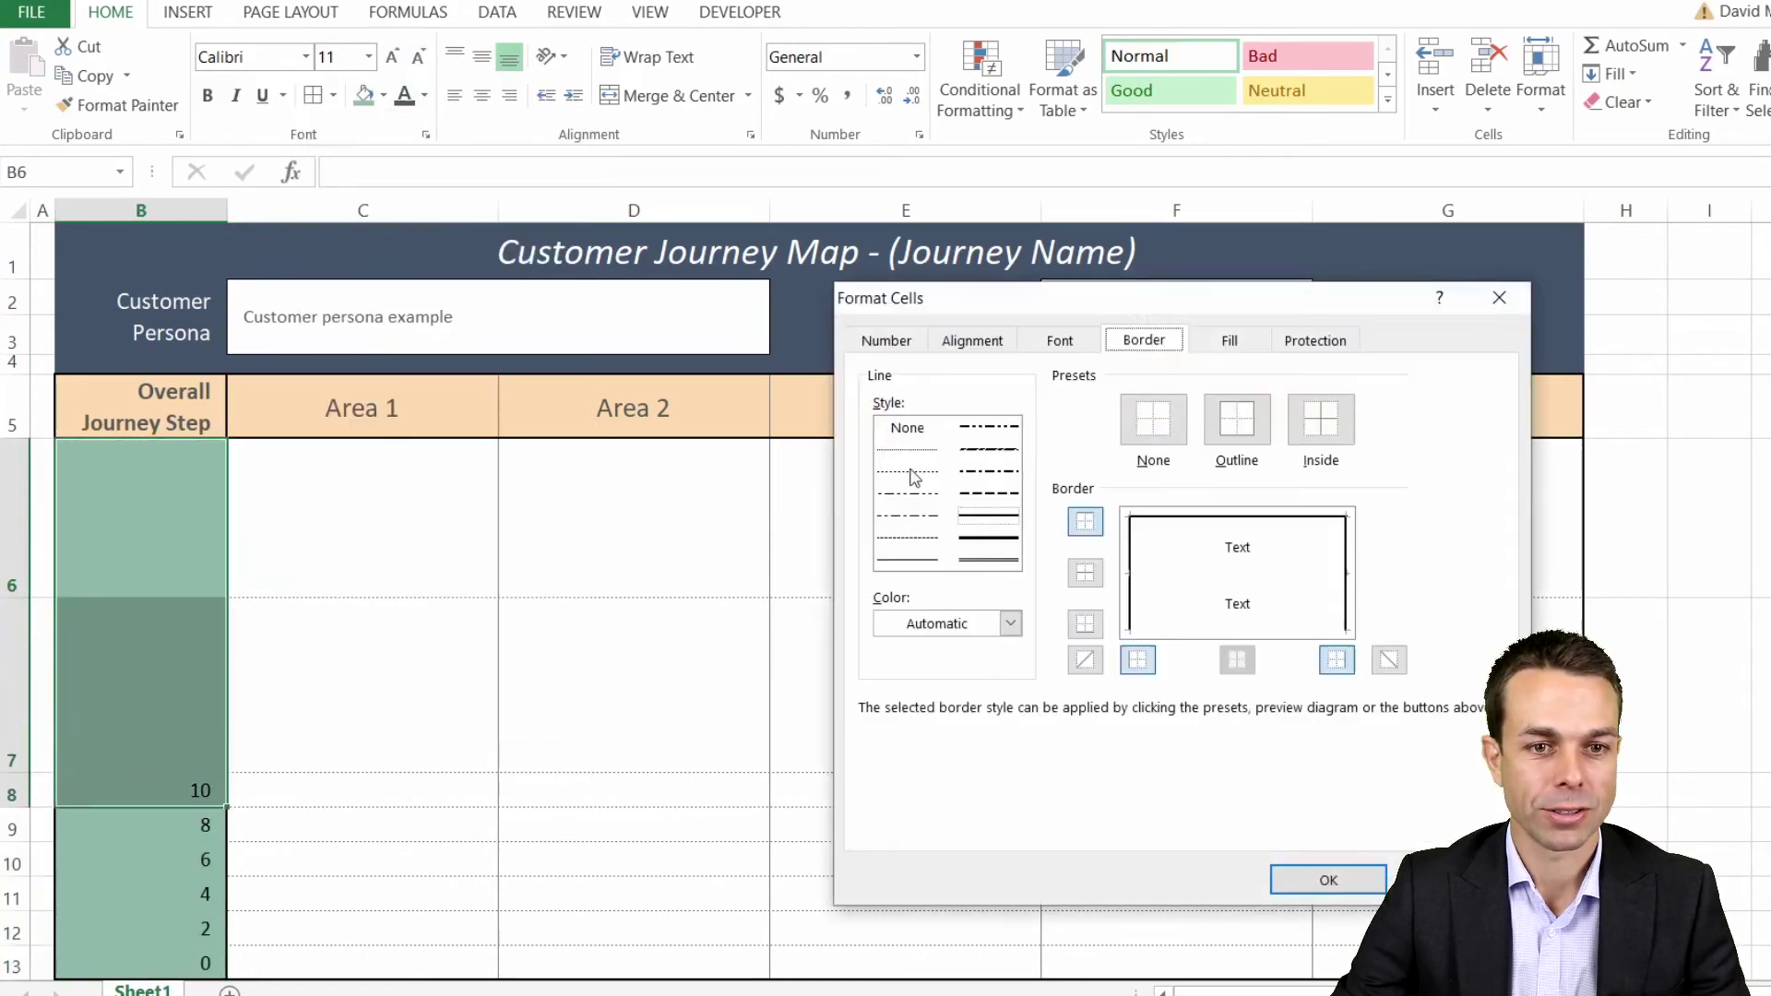
left_click(911, 474)
left_click(1009, 621)
left_click(882, 801)
left_click(1206, 581)
left_click(1328, 880)
left_click(385, 675)
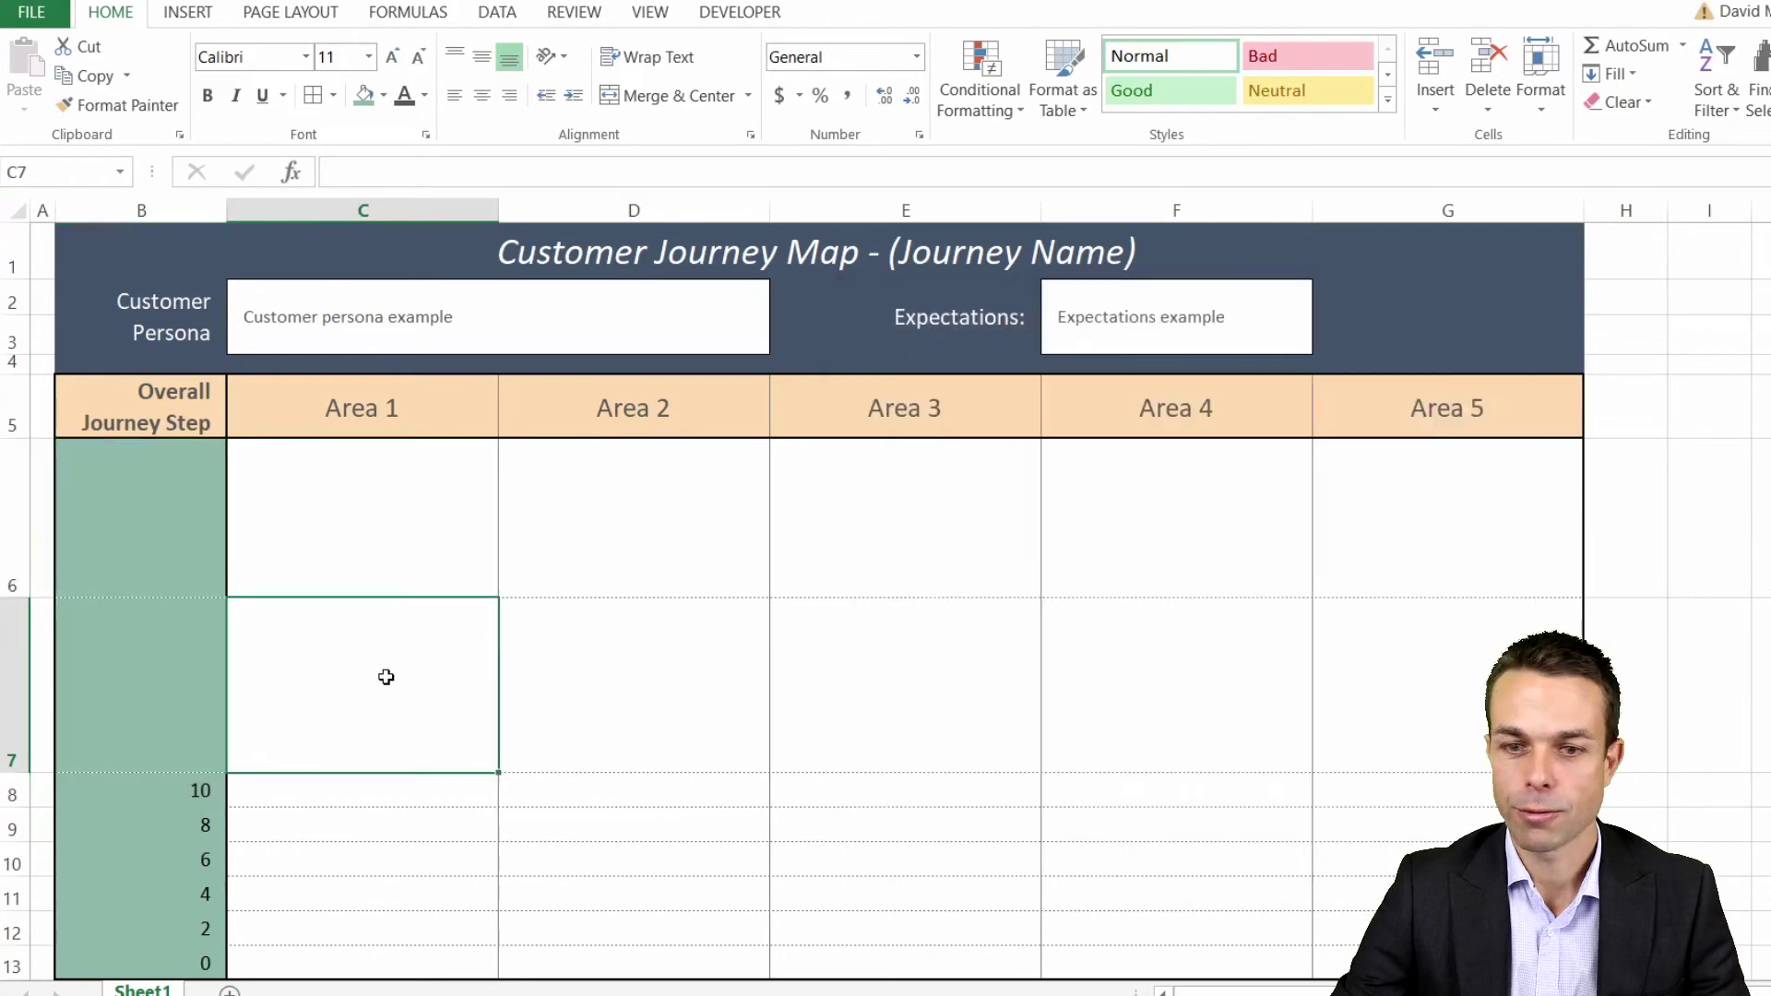
Step: Change the font colour of B6:B13 to white
left_click(143, 554)
left_click(152, 961, "shift")
left_click(424, 95)
left_click(404, 182)
left_click(372, 627)
Step: Enter the row labels "Activites" in B6 and "Customer Insights & Comments" in B7
left_click(189, 506)
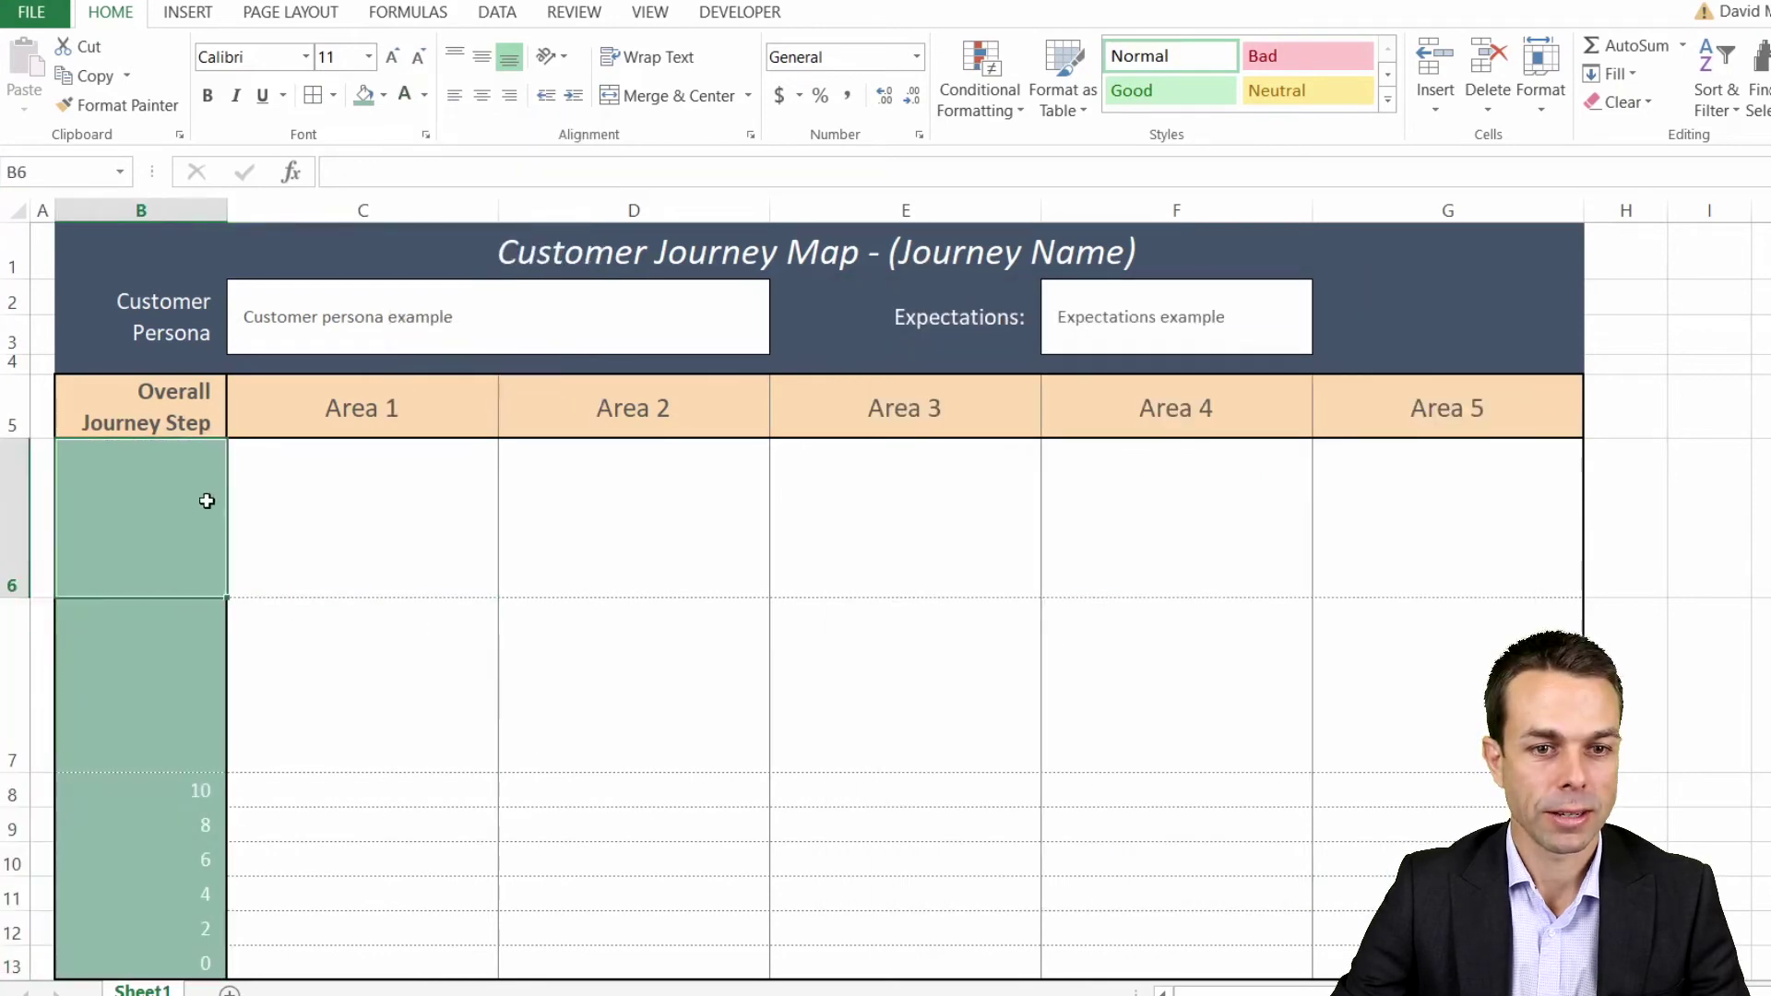
type("Activites")
key("Return")
type("Customer Insights & Comments")
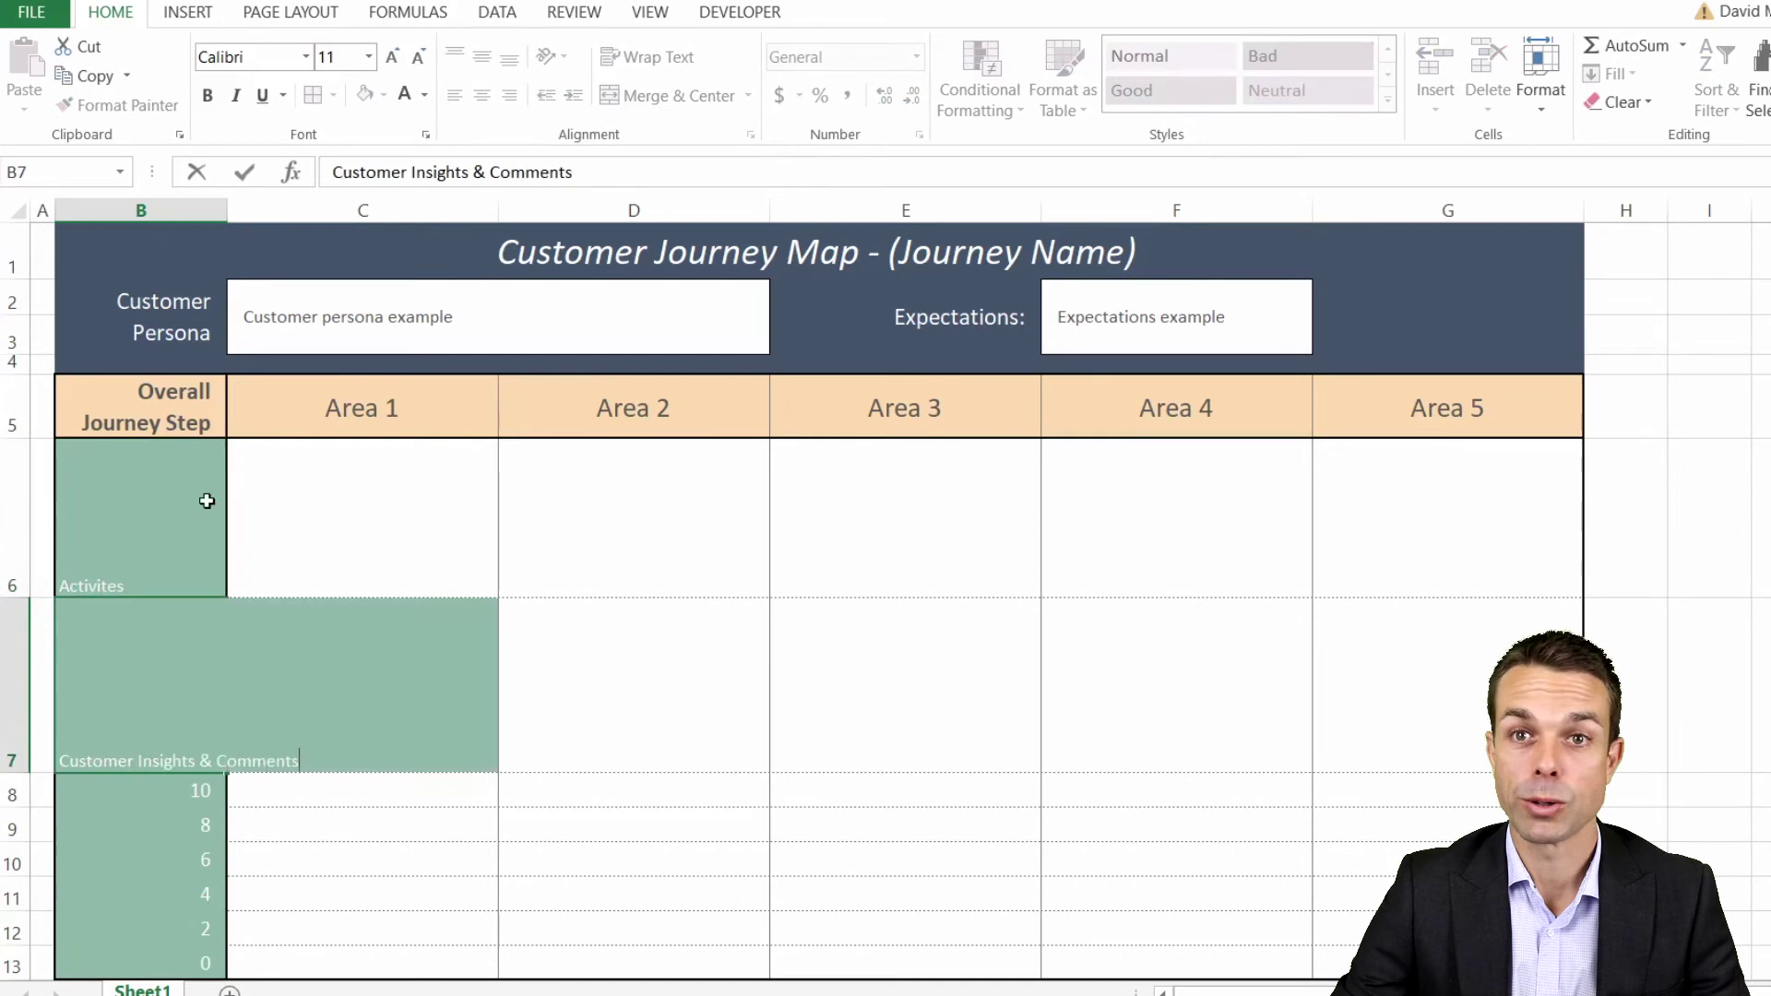
Step: Right-align the labels in B6:B7 with an indent of 1, centre them vertically and enlarge their font to 16
left_click_drag(207, 501, 233, 775)
left_click(510, 95)
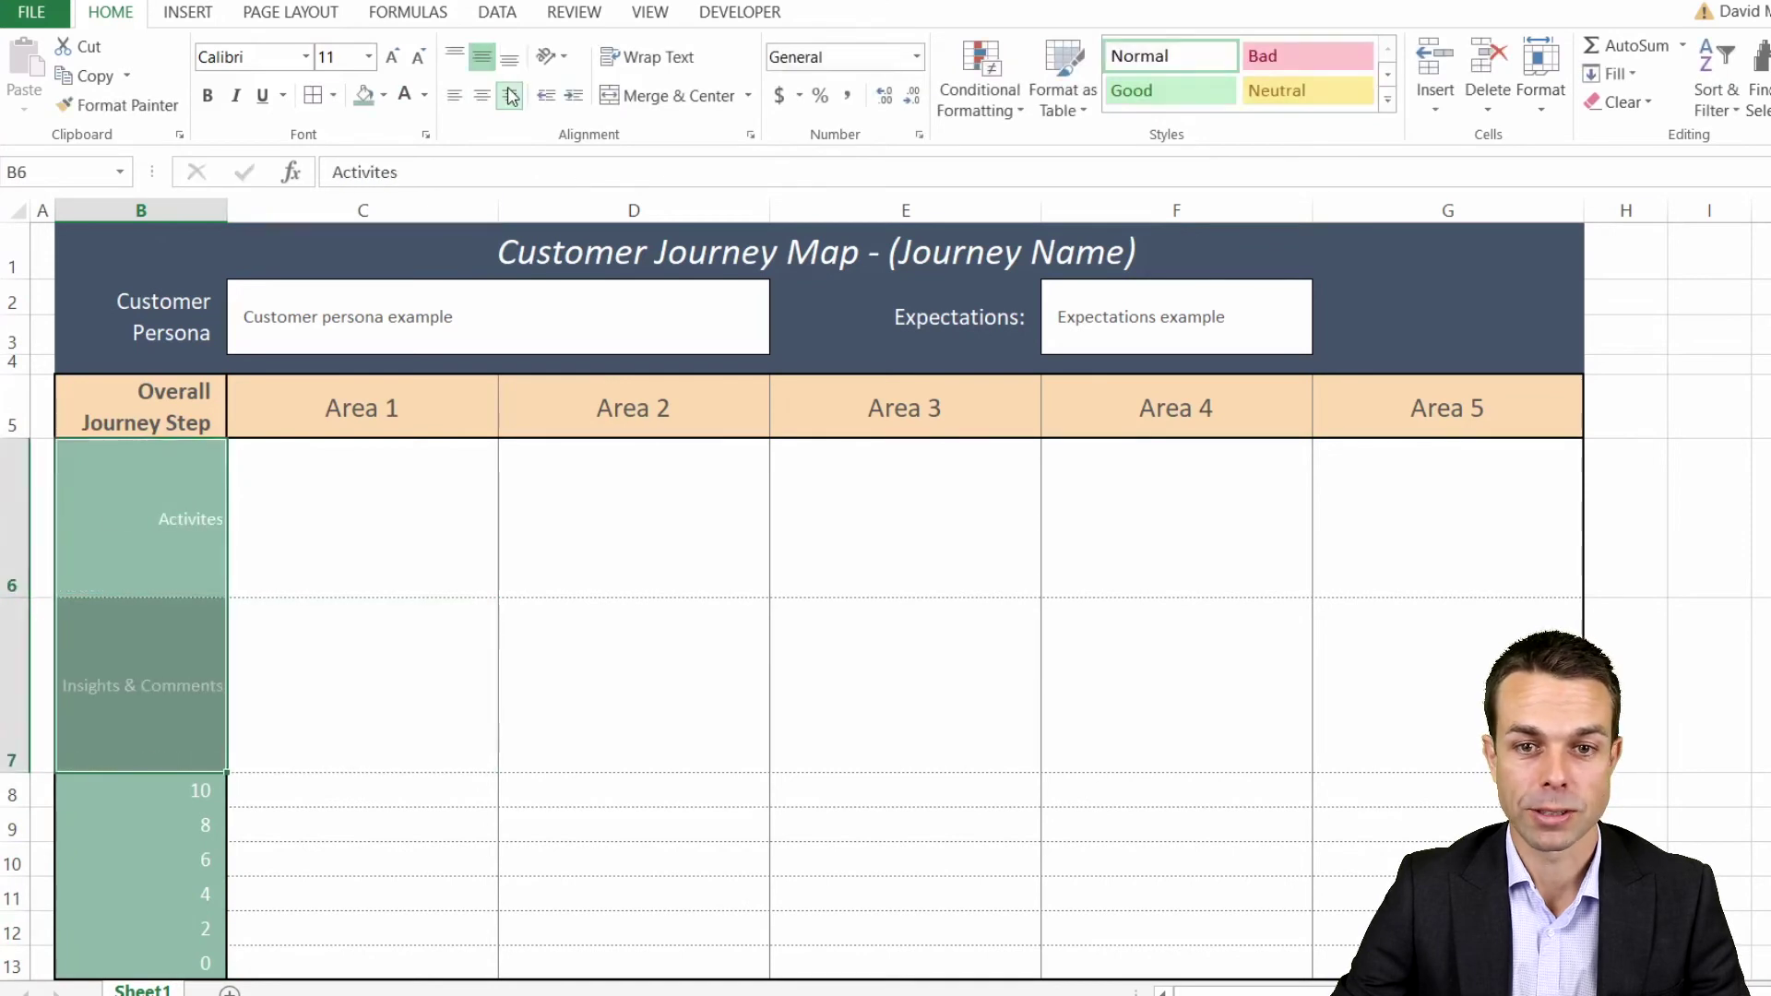
left_click(572, 96)
left_click(394, 57)
left_click(393, 57)
left_click(394, 58)
Step: Turn on text wrapping for the labels in B6:B7
right_click(167, 527)
left_click(316, 398)
left_click(101, 130)
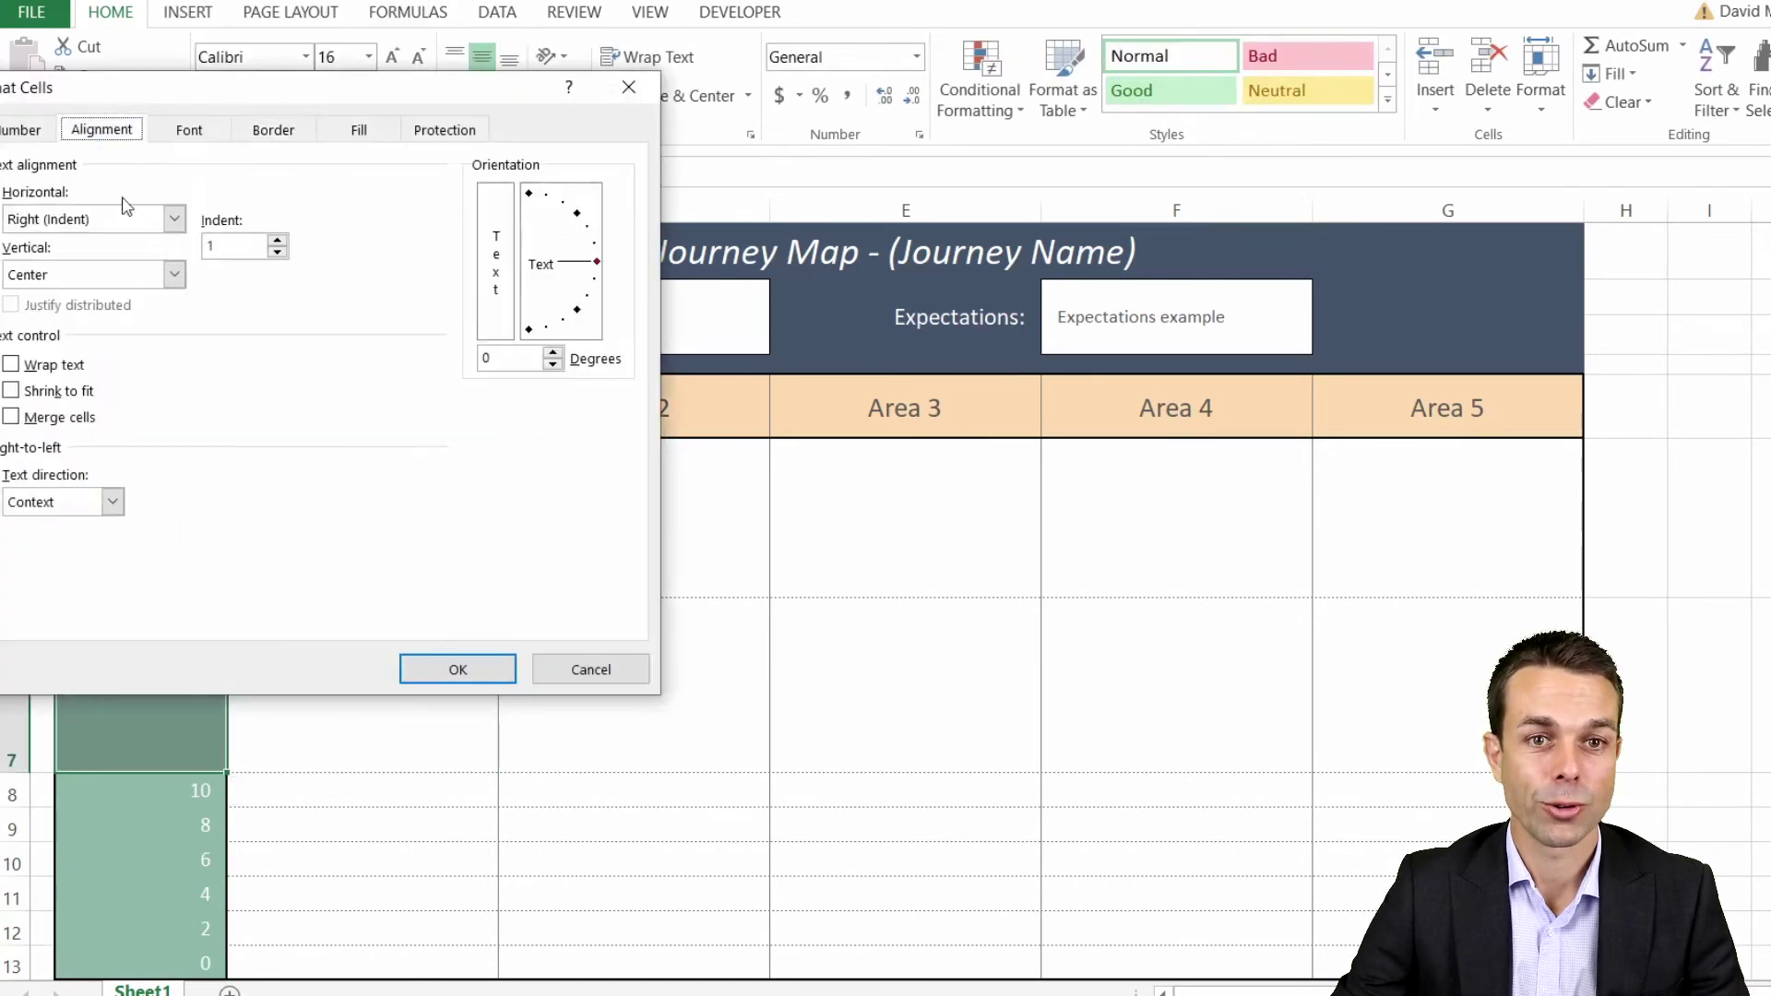
left_click(129, 375)
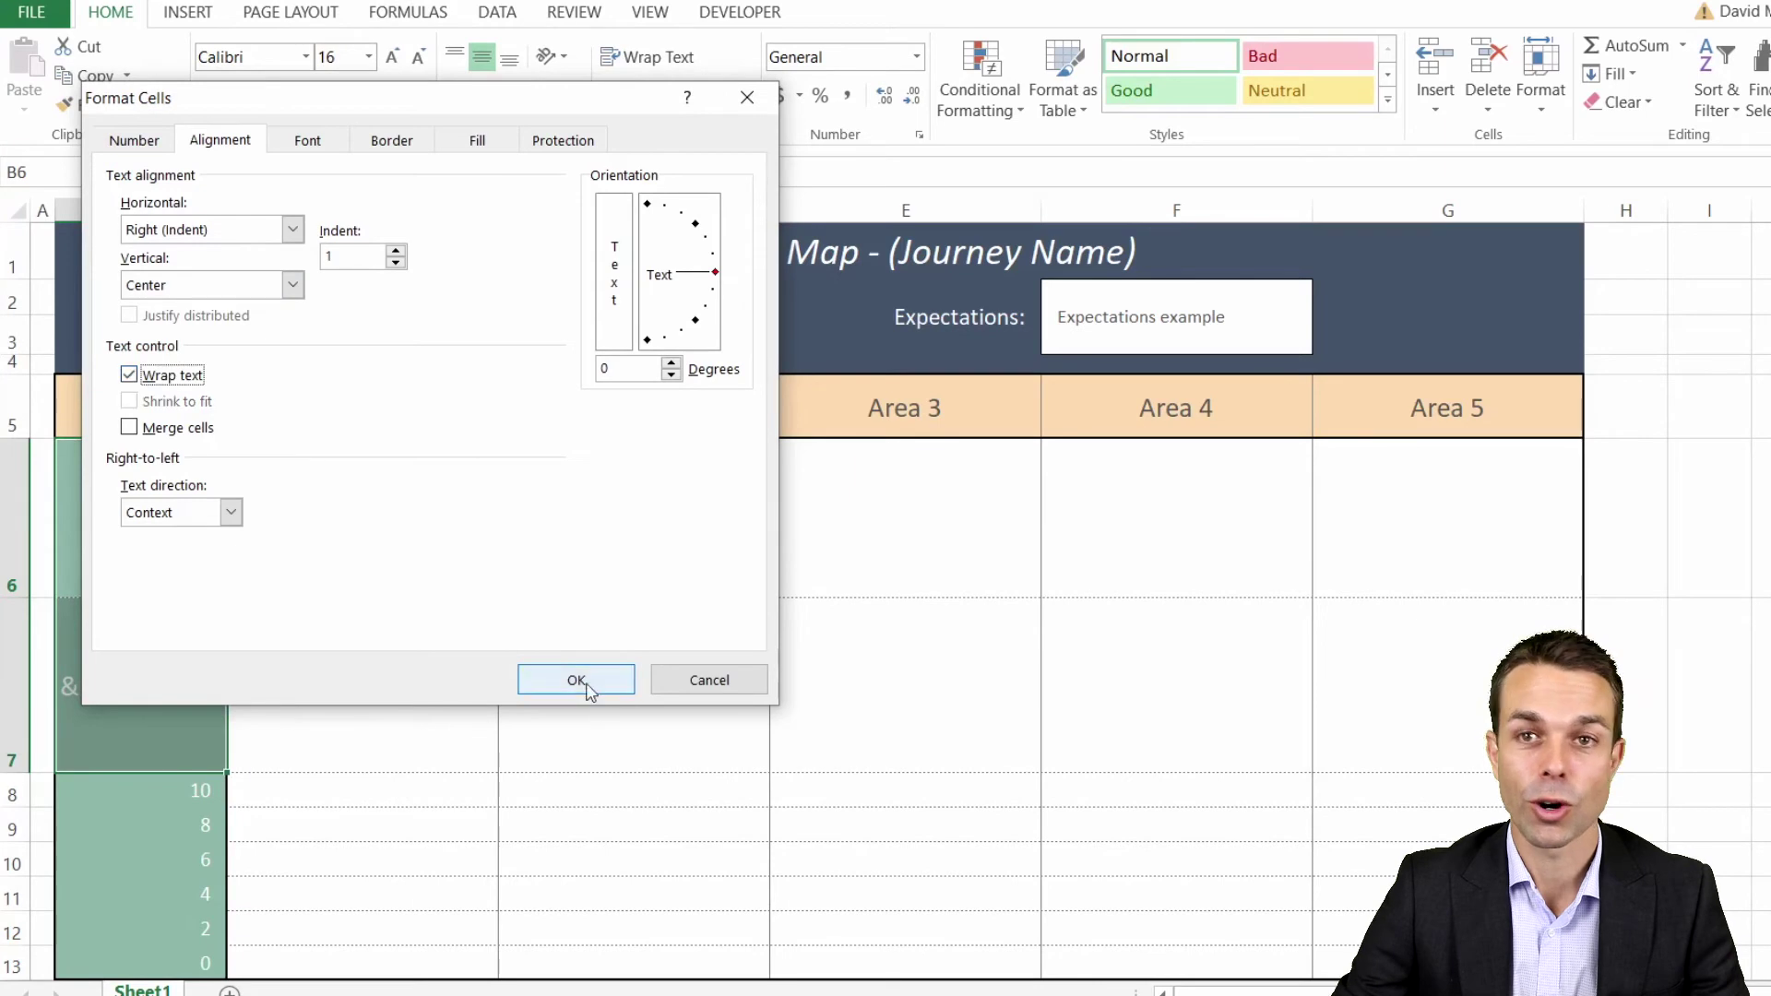
left_click(575, 680)
Step: Set the font size of the labels in B6:B7 to 15
left_click(332, 57)
type("15")
key("Return")
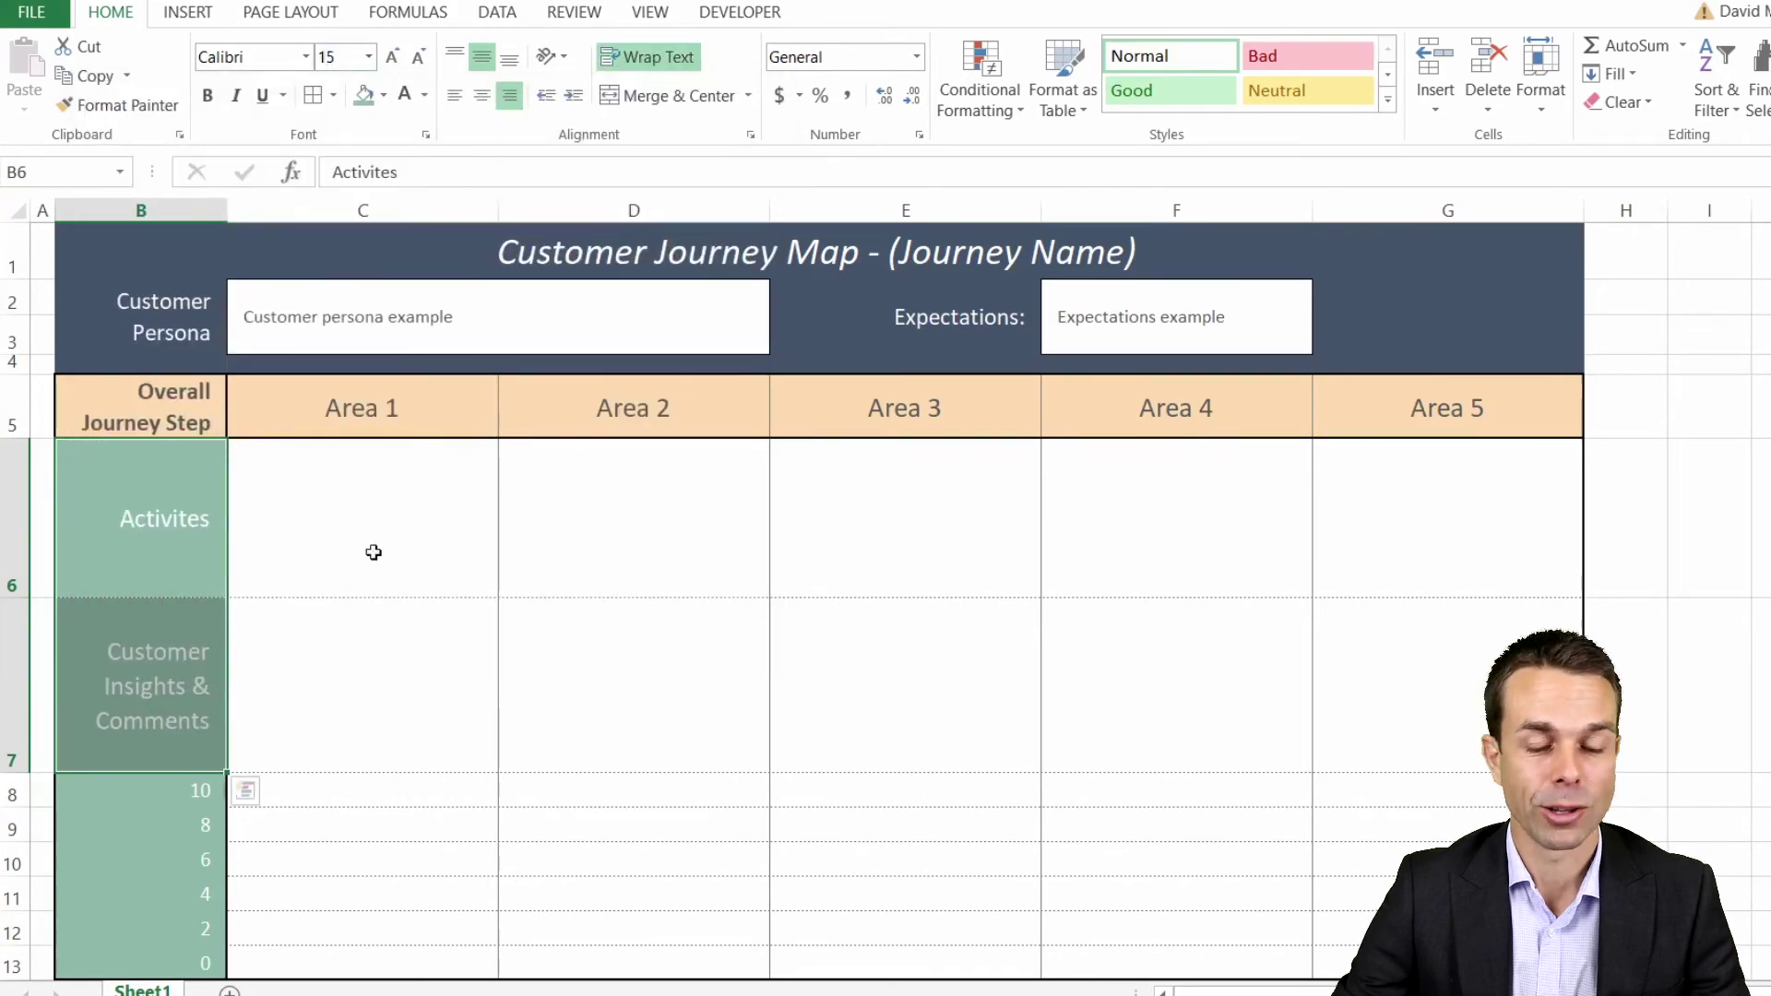
left_click(397, 604)
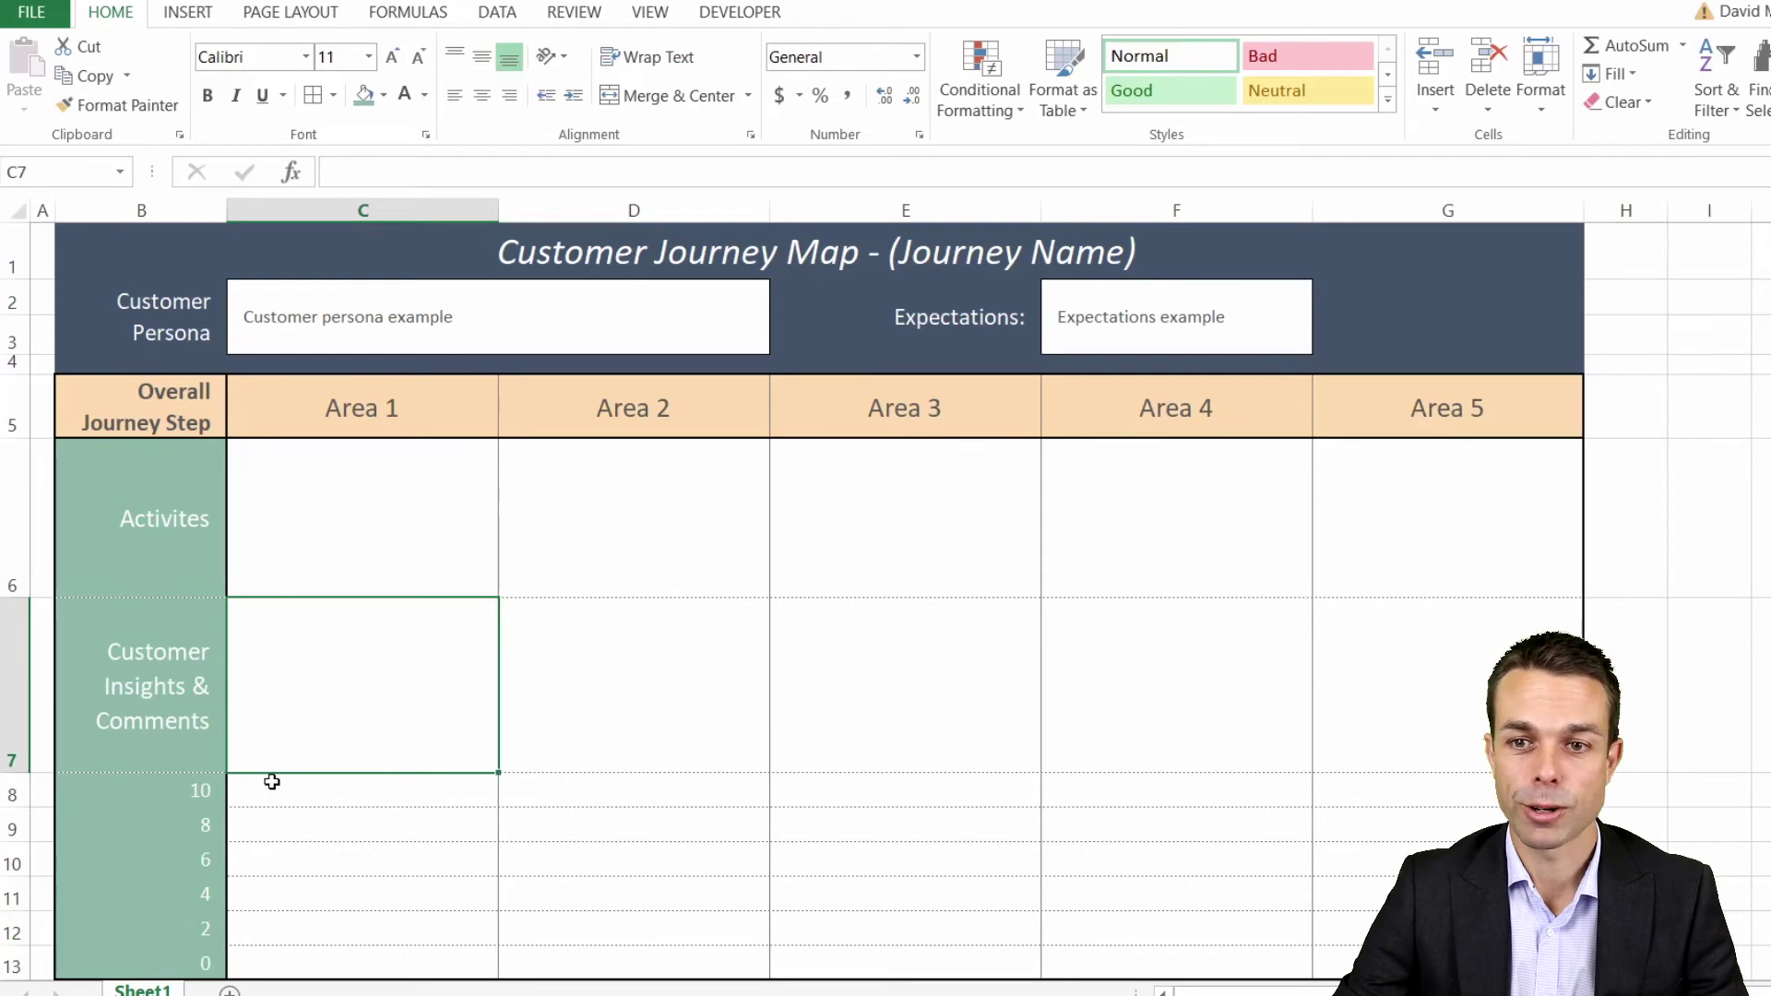
Step: Hide the worksheet gridlines and remove the inside horizontal borders from C8:G13
left_click(658, 14)
left_click(286, 98)
left_click_drag(332, 793, 1425, 962)
left_click(110, 11)
left_click(333, 95)
left_click(415, 752)
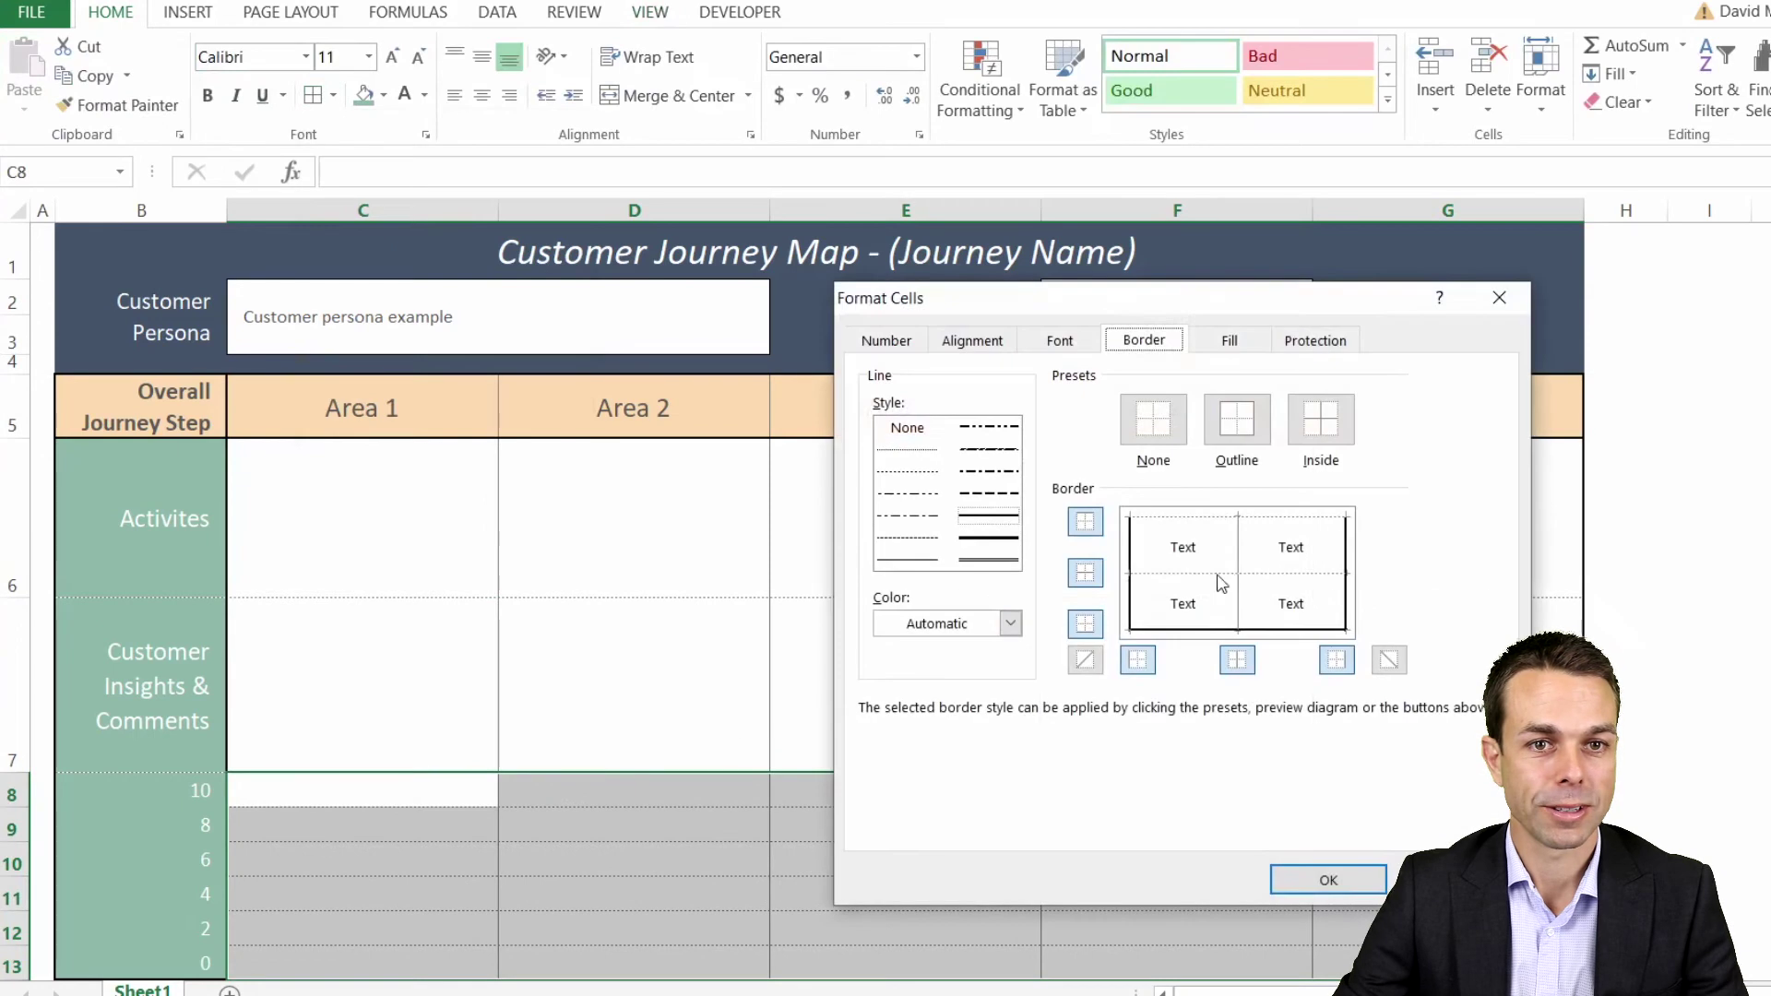
left_click(1328, 879)
left_click(624, 660)
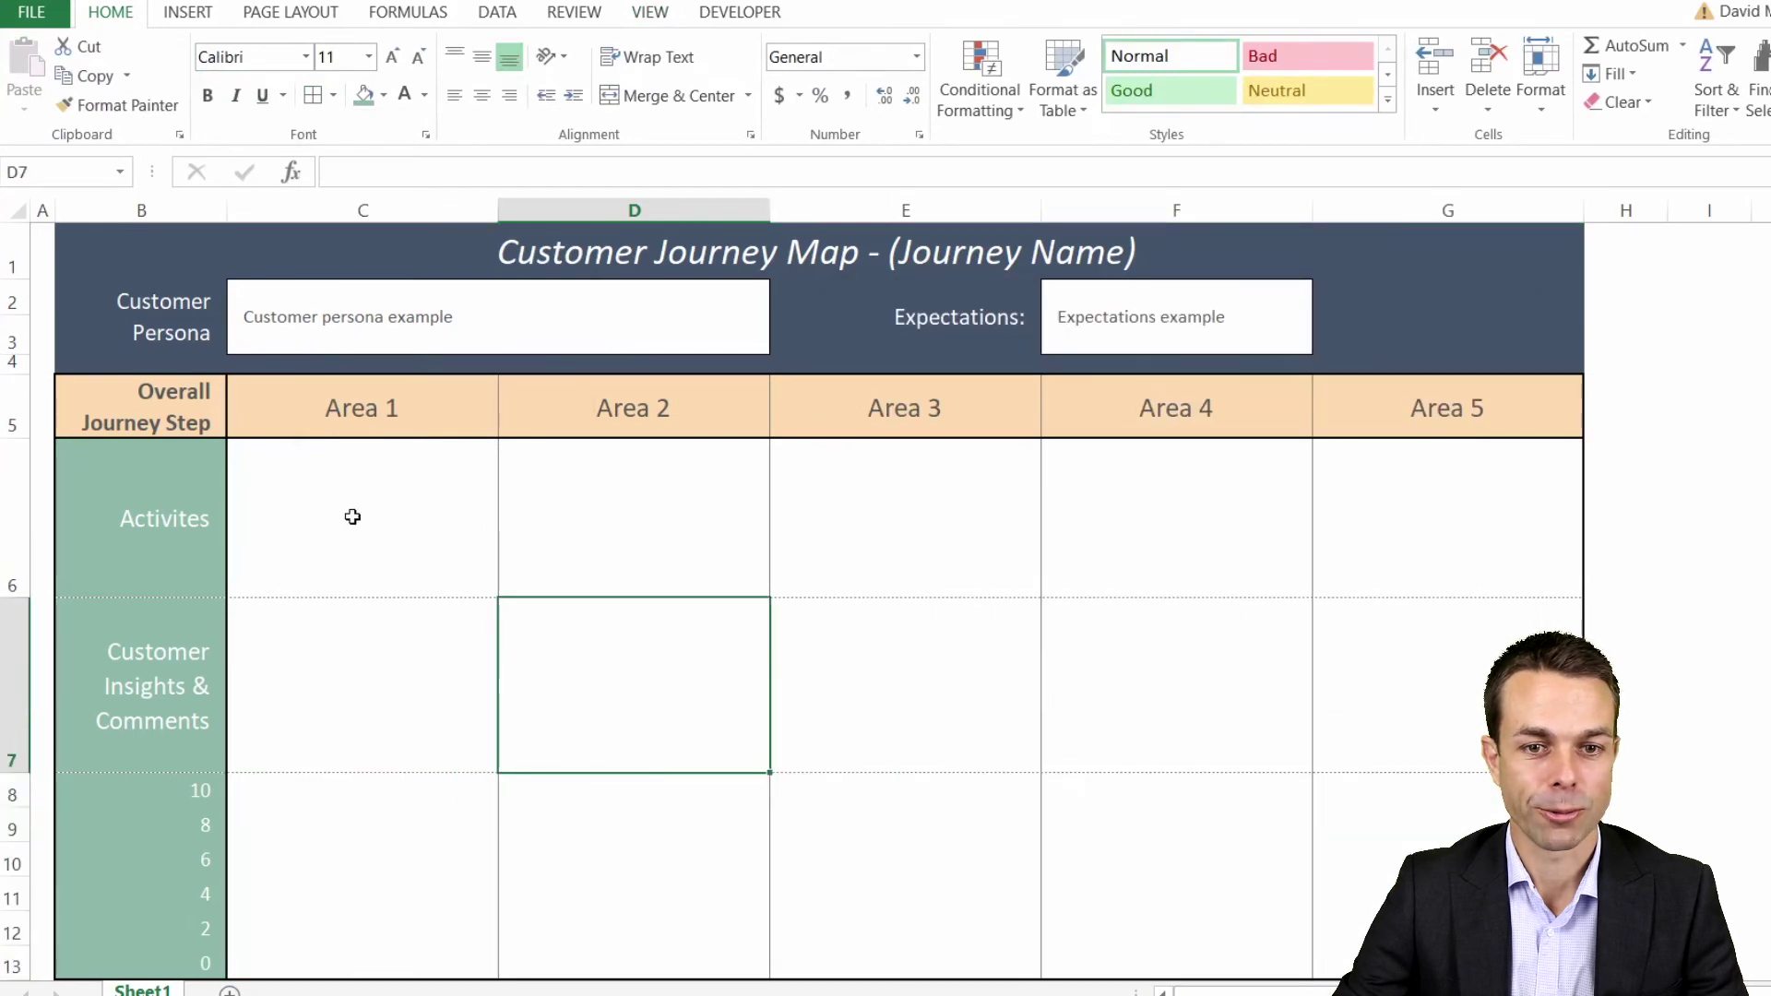
Step: Enter numbered activity placeholders 1. to 3. in C6 and 4. to 5. in D6
key("Right")
key("Right")
key("Right")
key("Right")
left_click(130, 804)
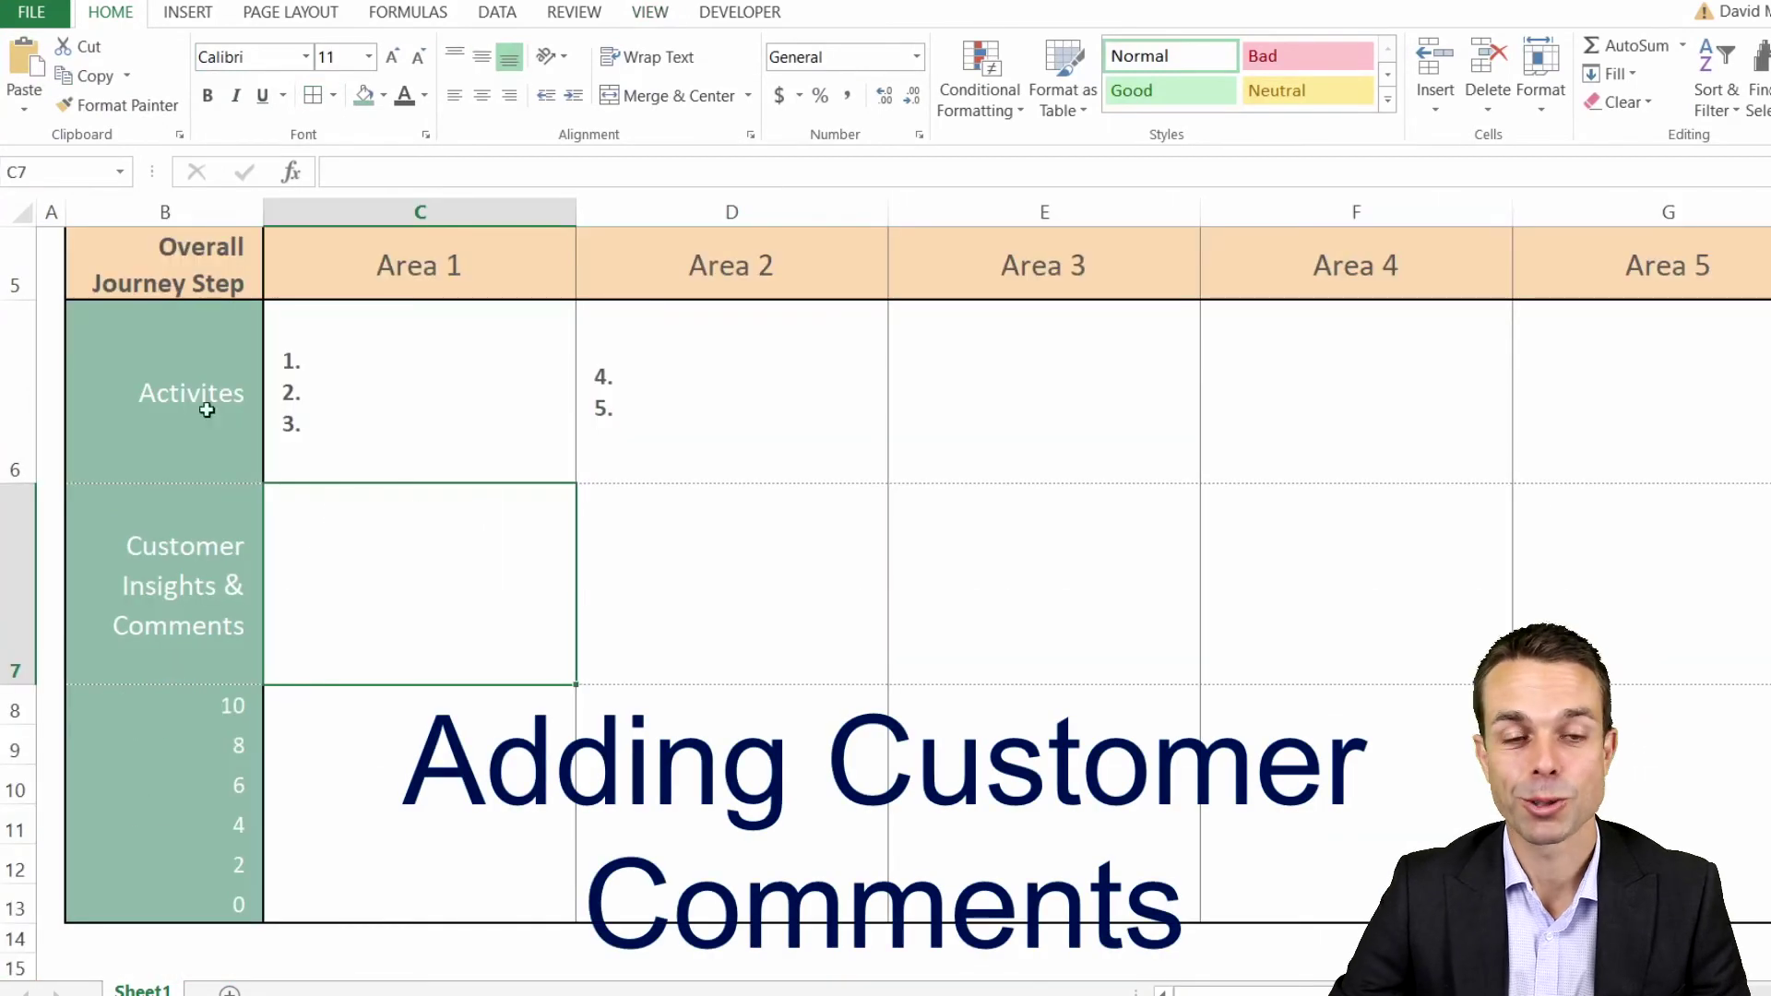
Step: Draw a rounded rectangular callout about 1.69 cm wide and 1.33 cm high in C7, with its tail reaching into the satisfaction scale rows
left_click(187, 13)
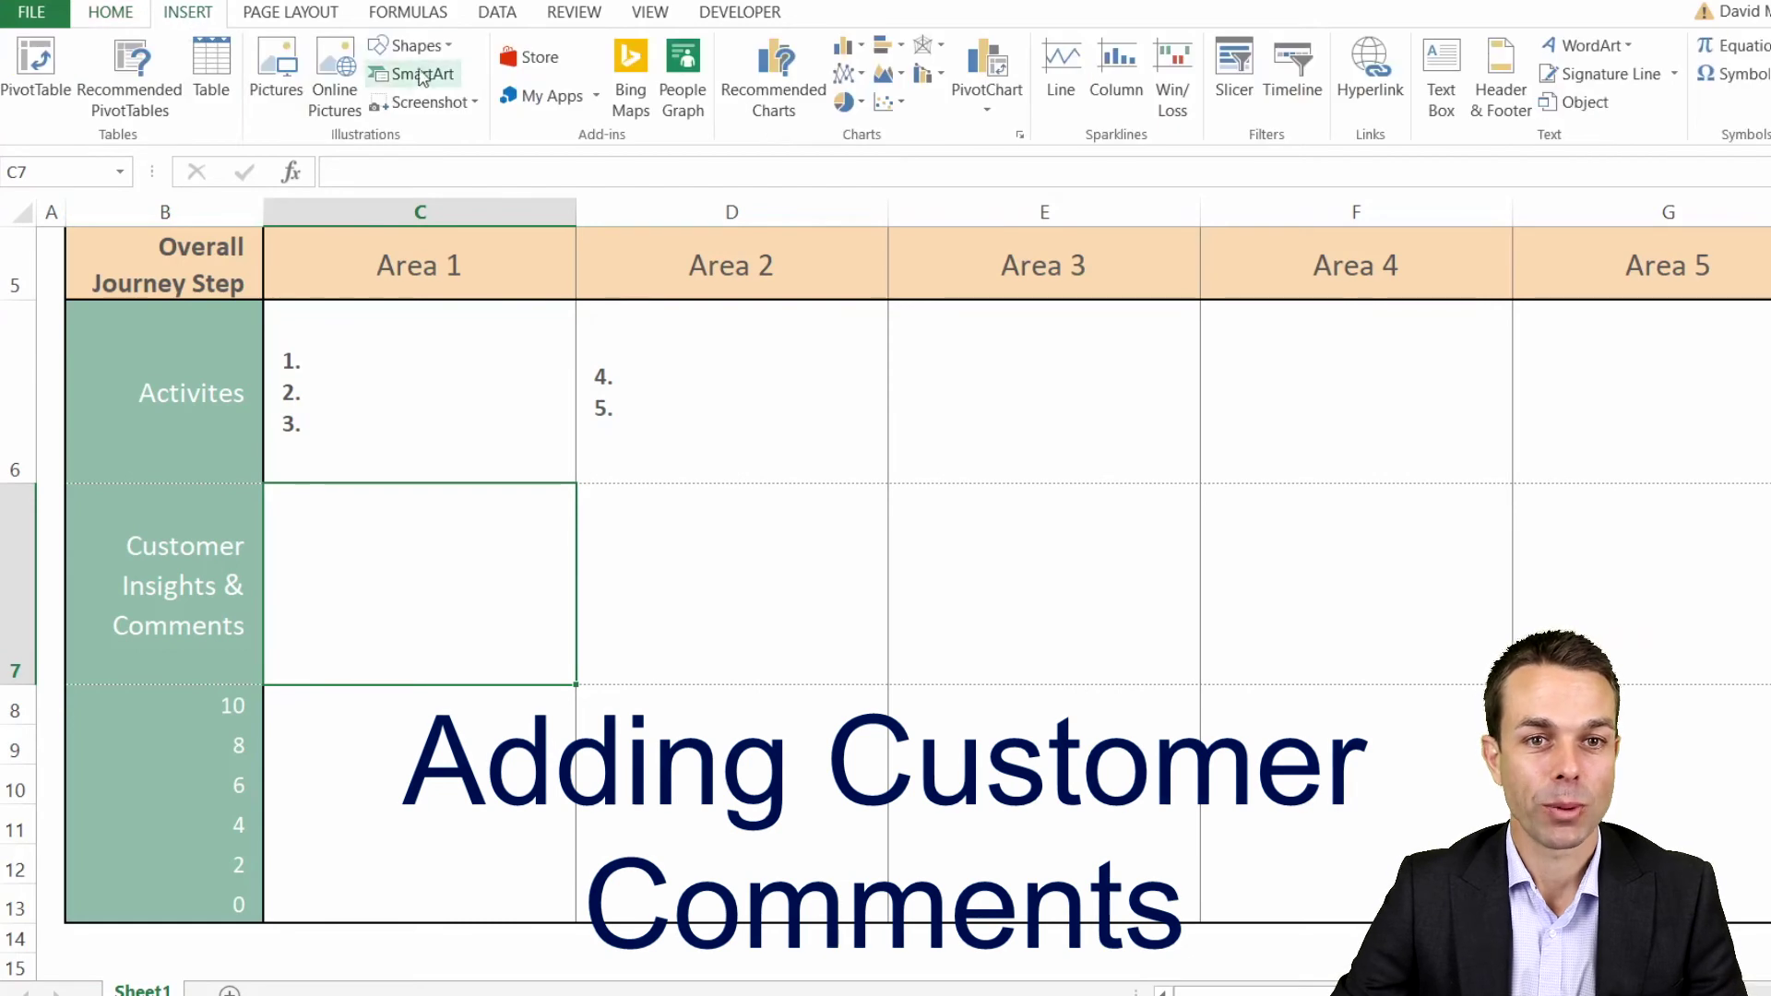
left_click(449, 47)
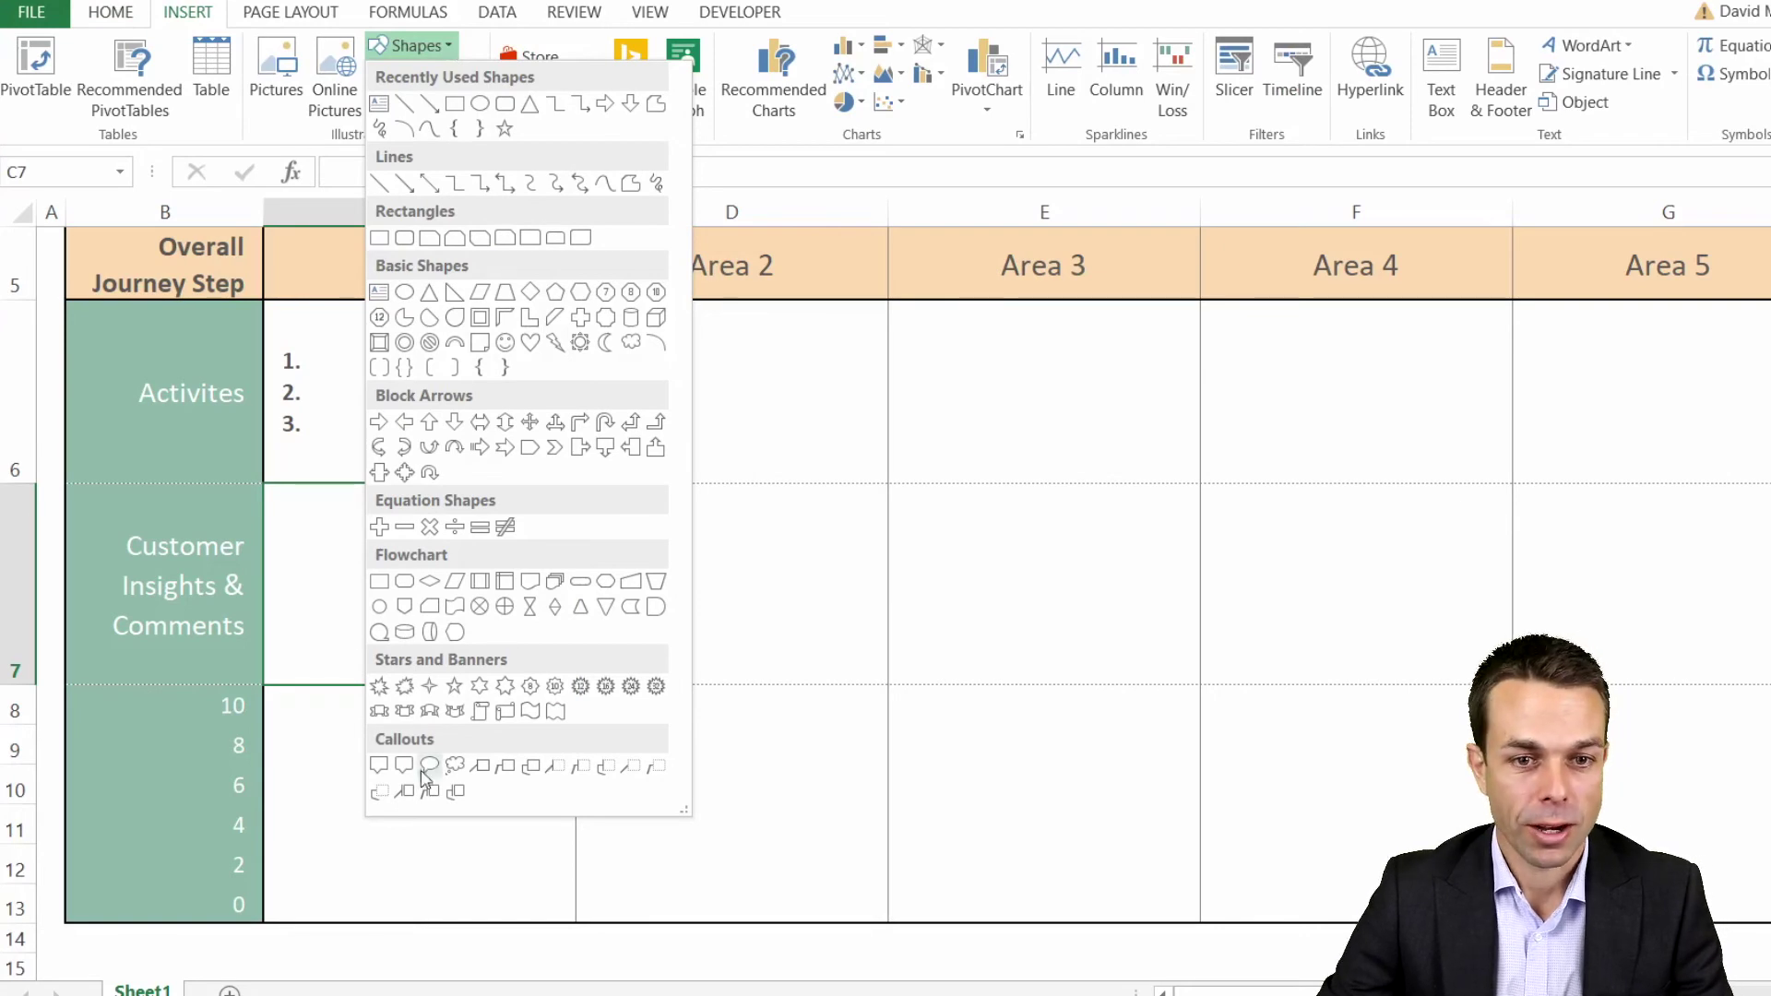
left_click(393, 773)
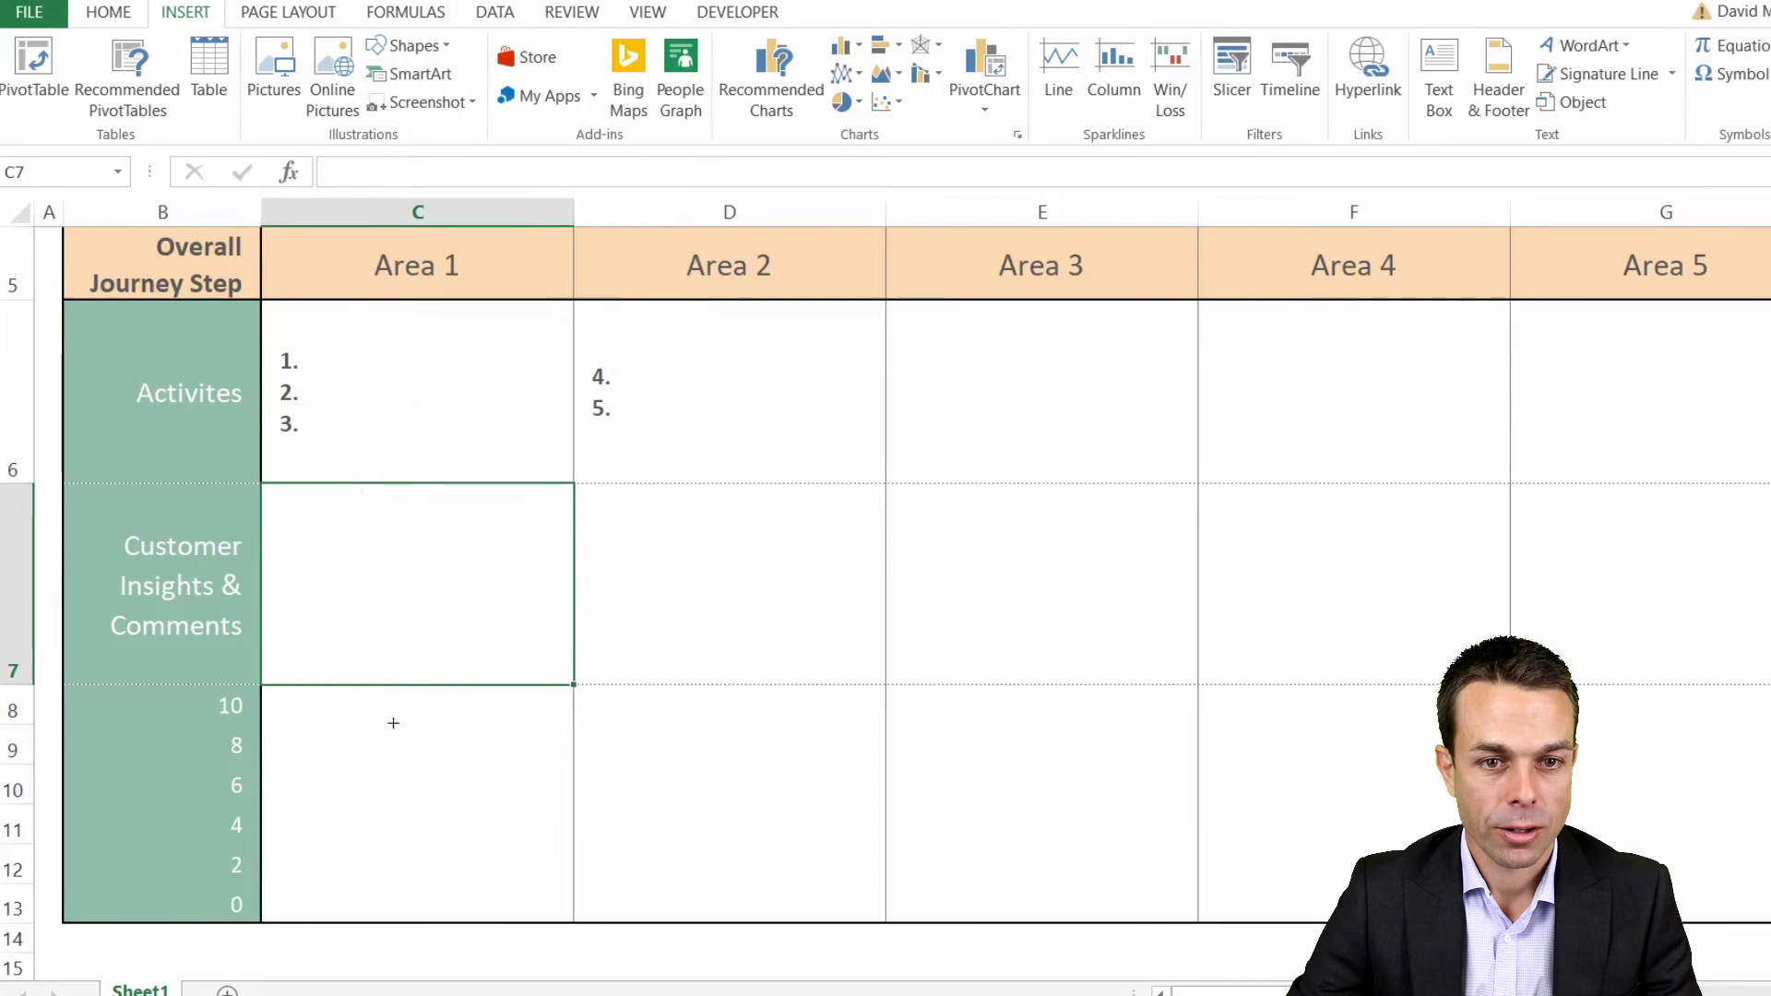
left_click_drag(272, 523, 261, 715)
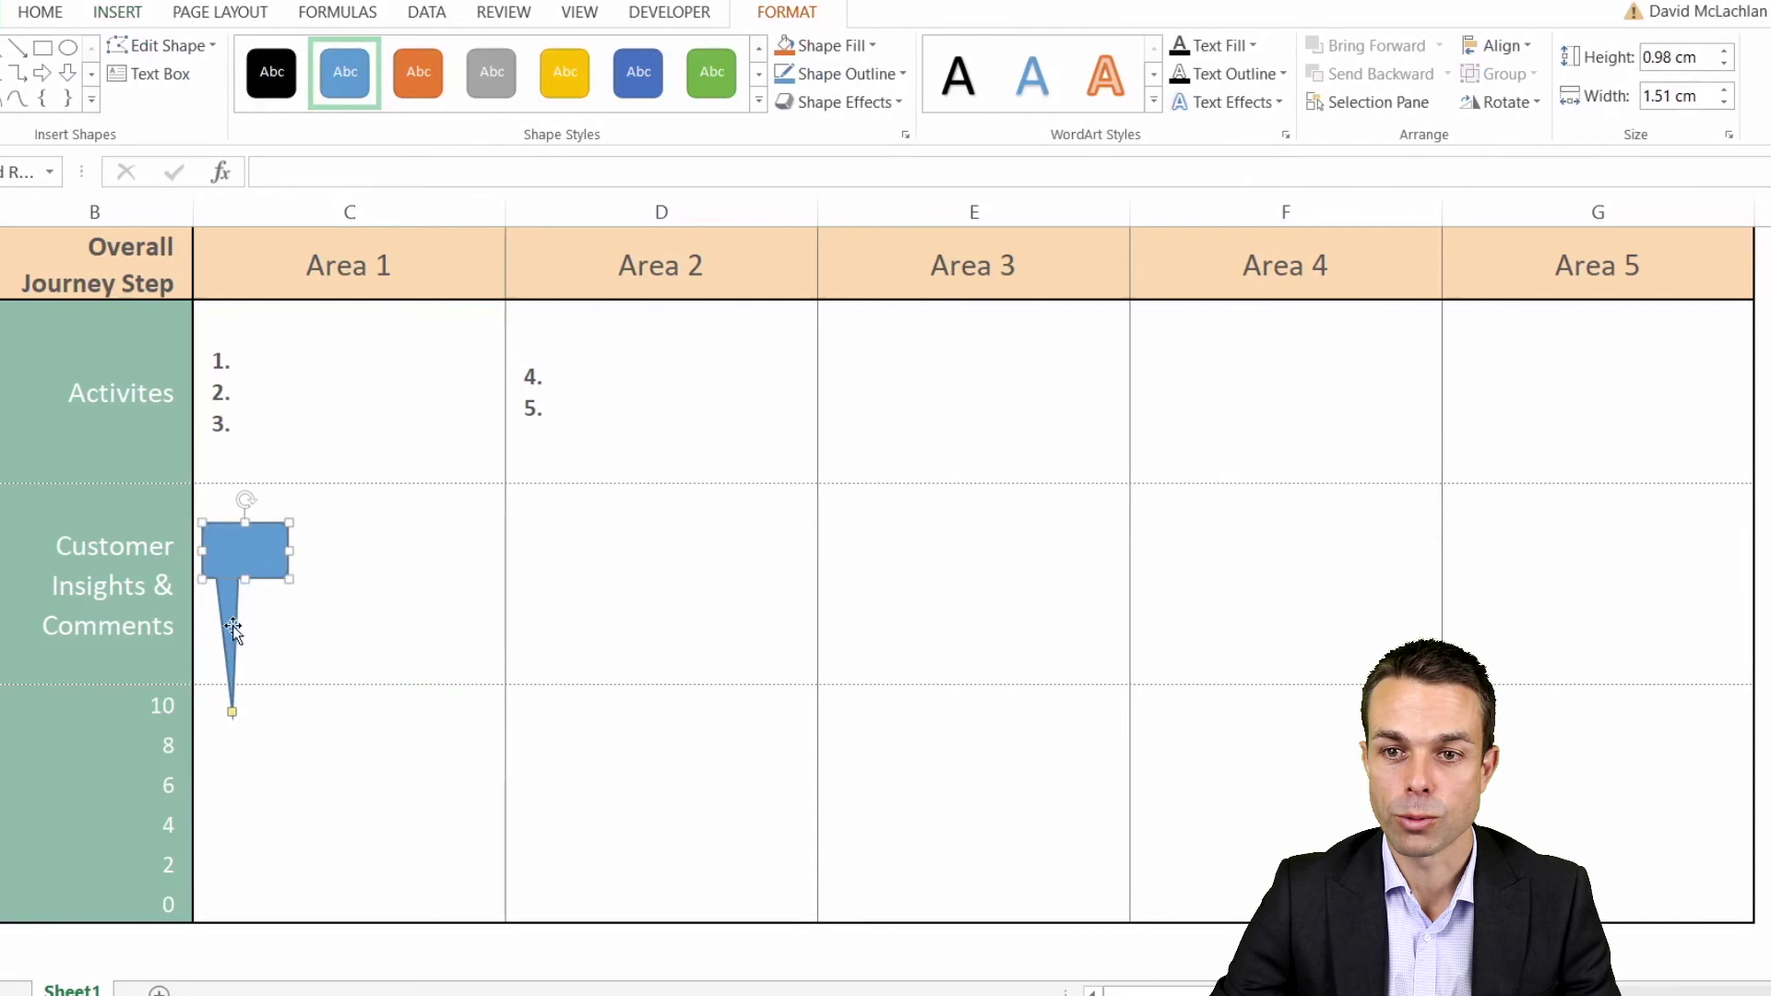
left_click_drag(289, 523, 300, 503)
Step: Give the callout no fill and a dark blue-grey solid outline 1.5 pt wide
right_click(272, 508)
left_click(337, 946)
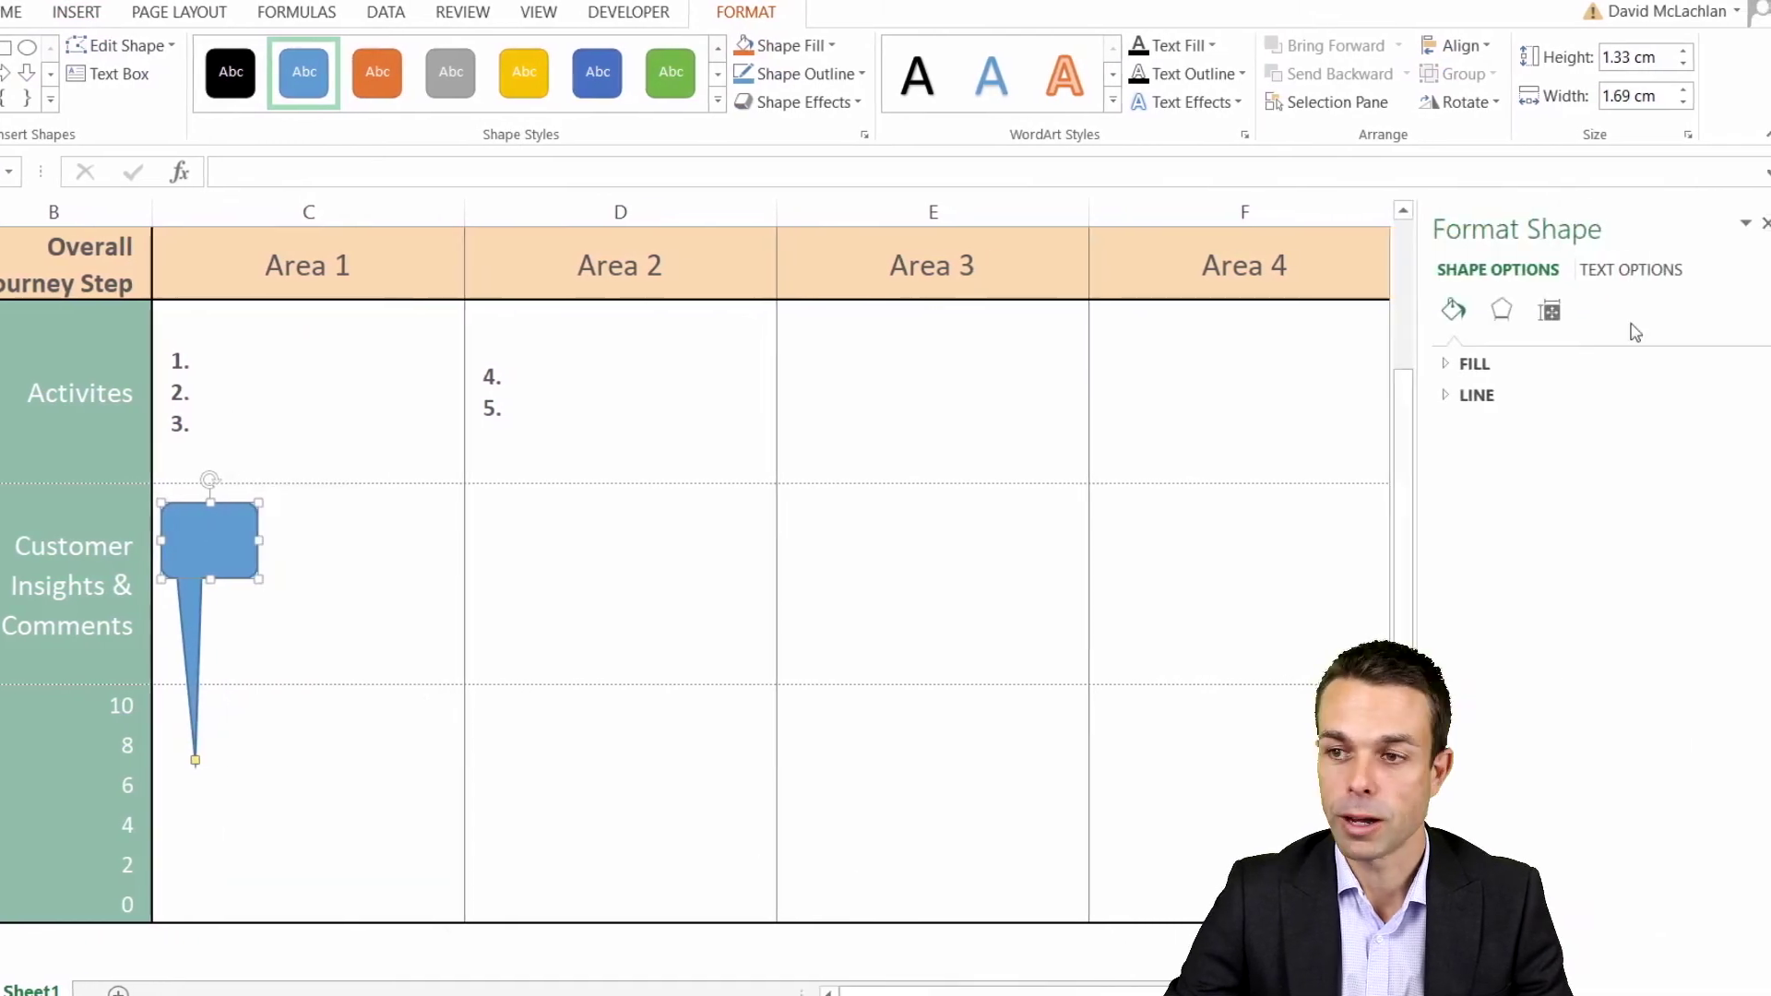
left_click(1435, 367)
left_click(1454, 401)
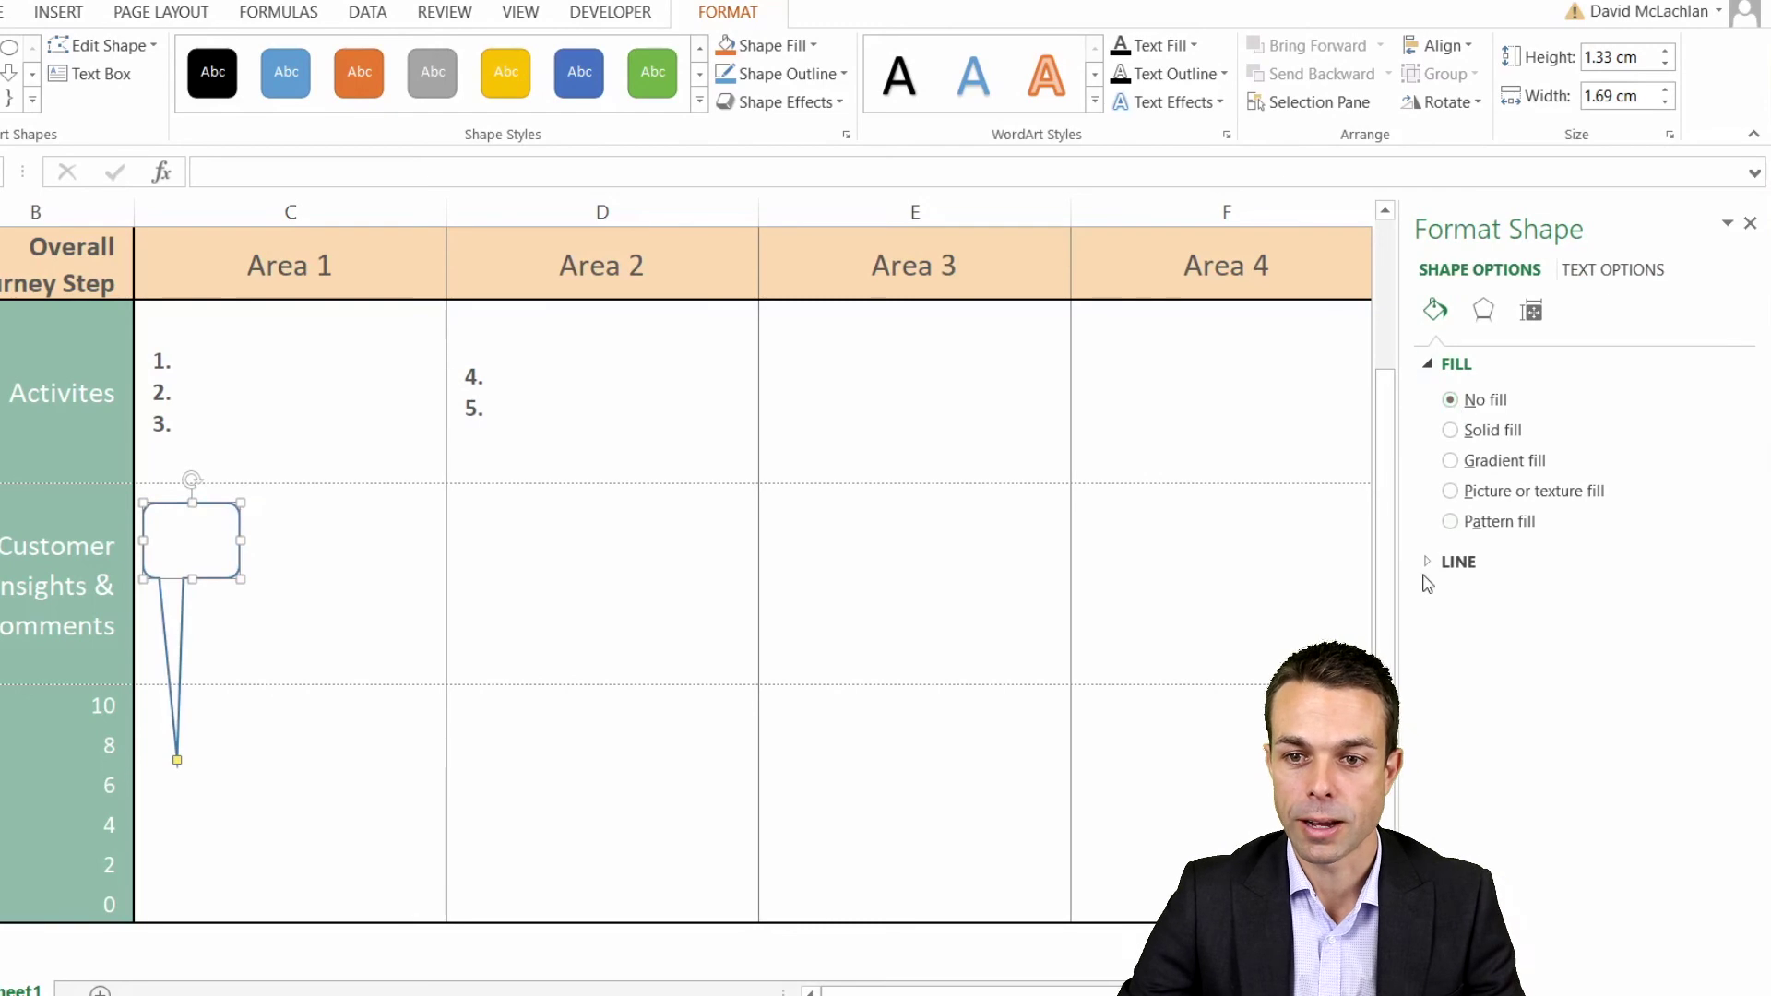
left_click(1453, 561)
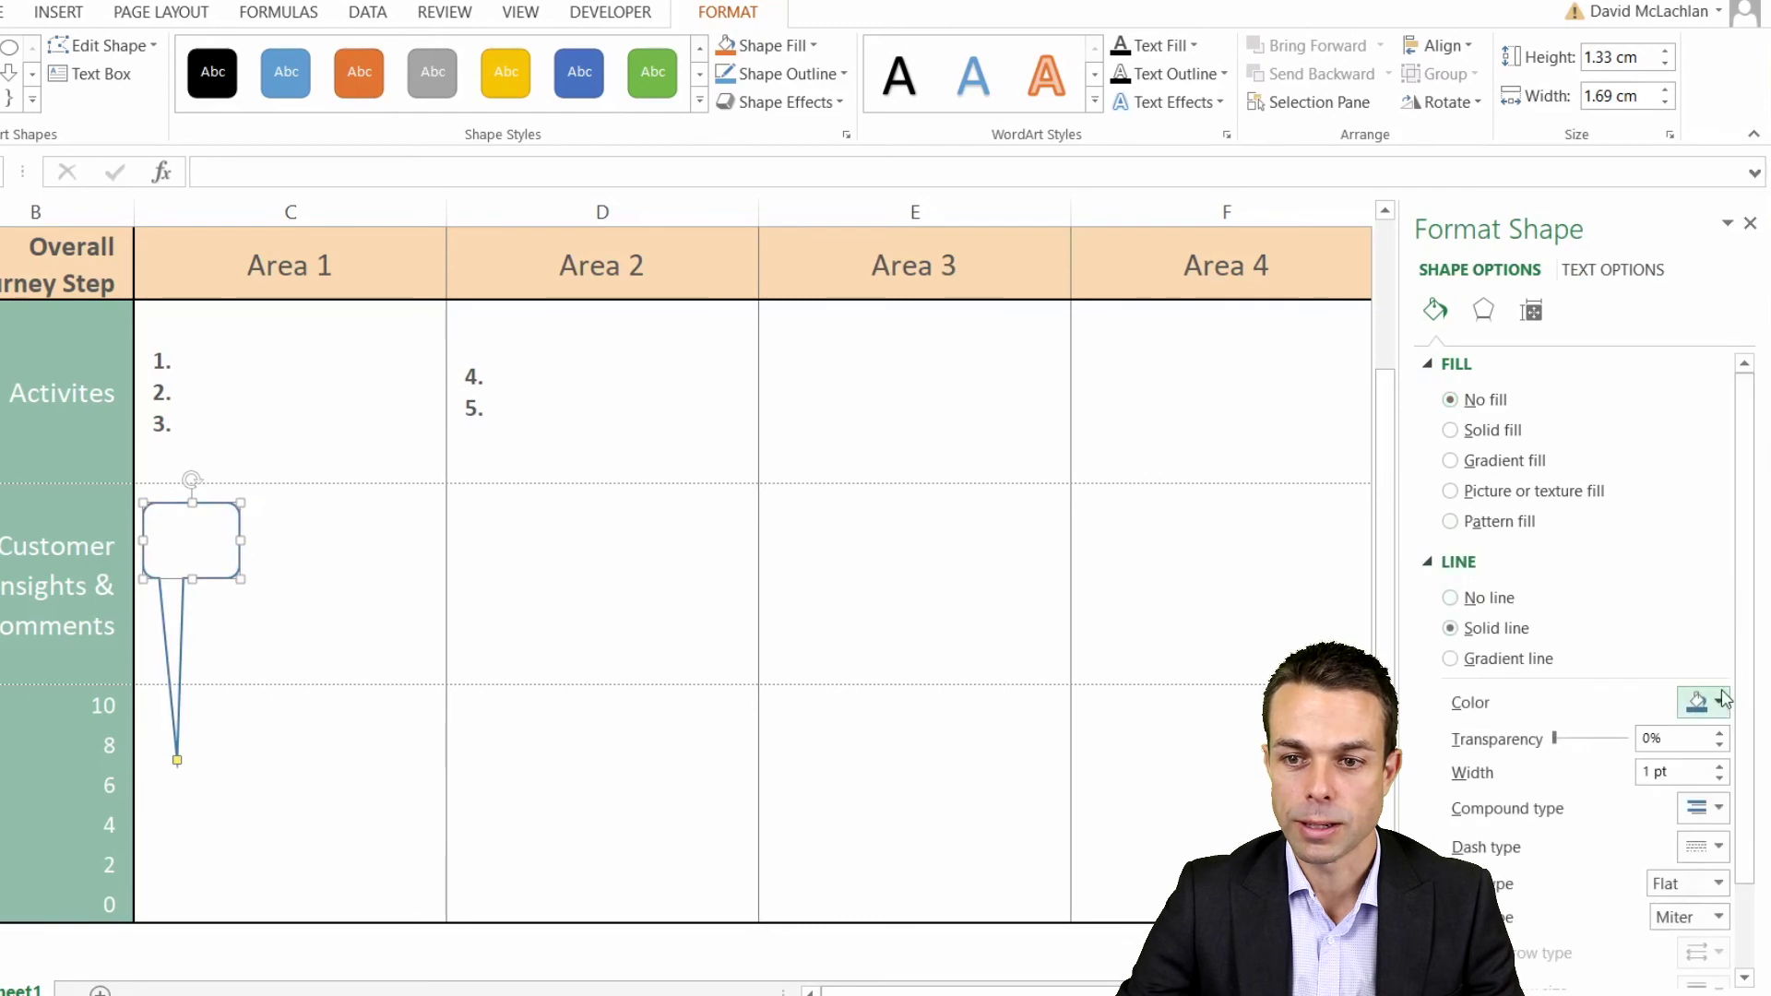
left_click(1688, 701)
left_click(1681, 702)
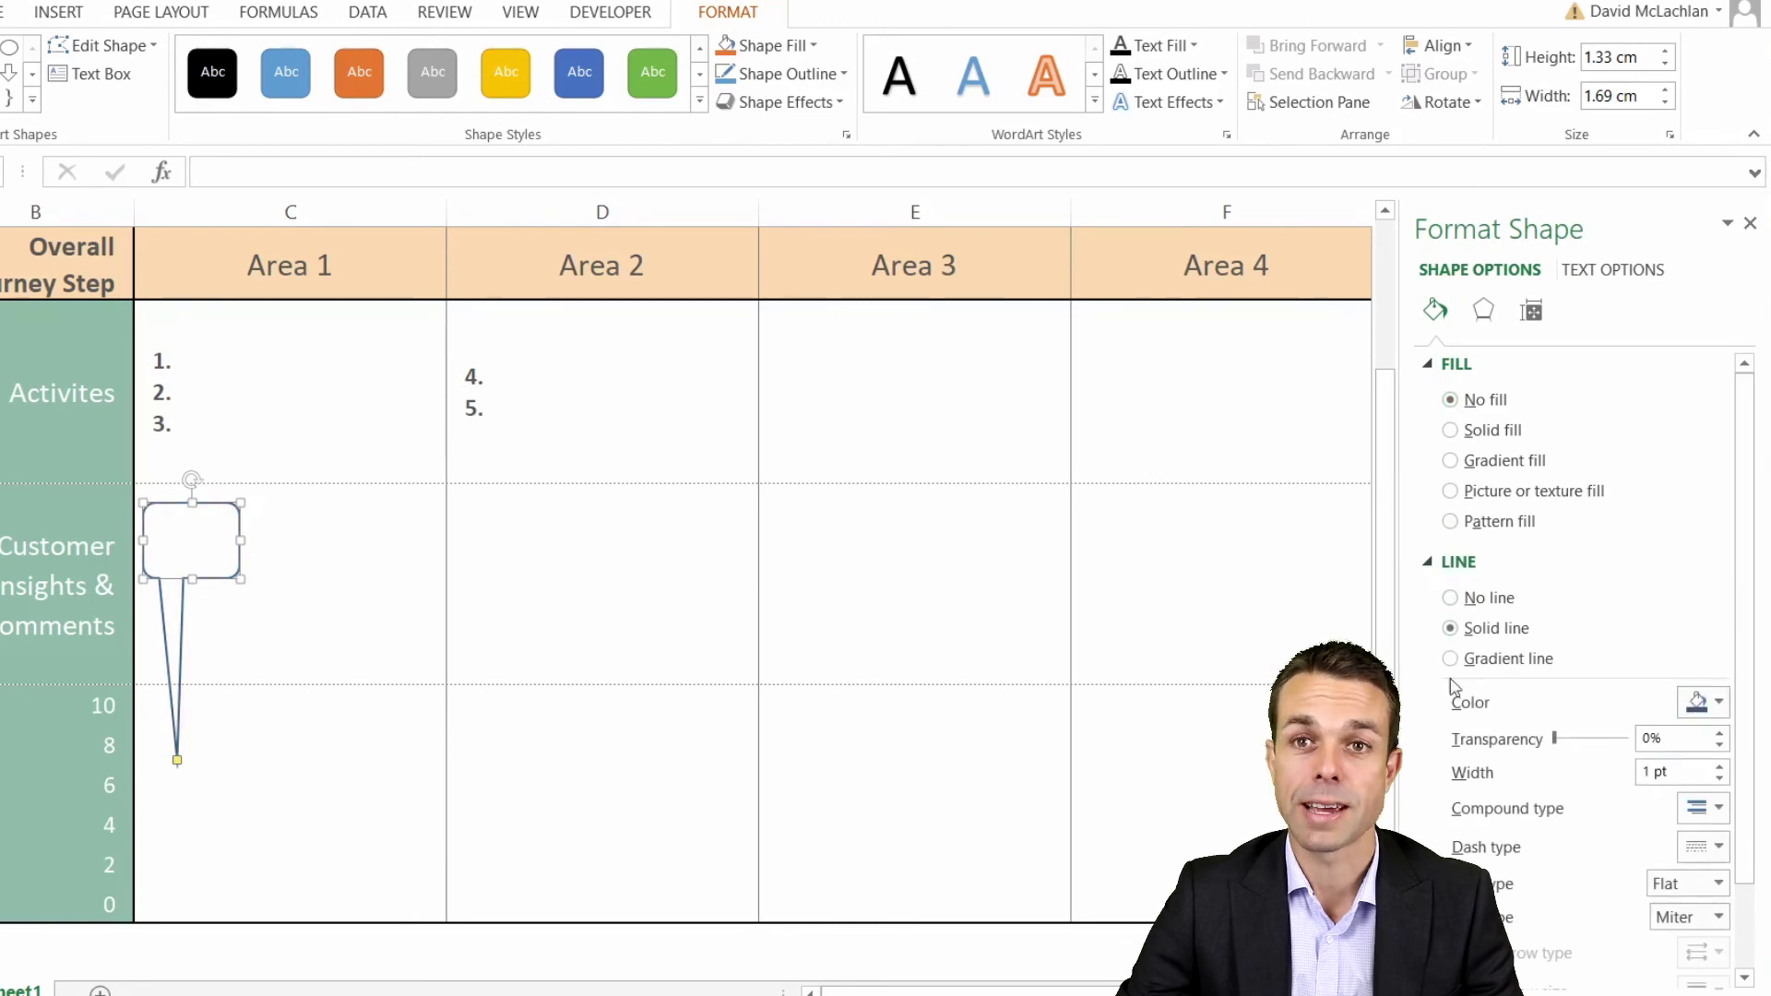
left_click(1719, 766)
Step: Add the text "test" inside the callout in a dark font colour at size 8
right_click(211, 513)
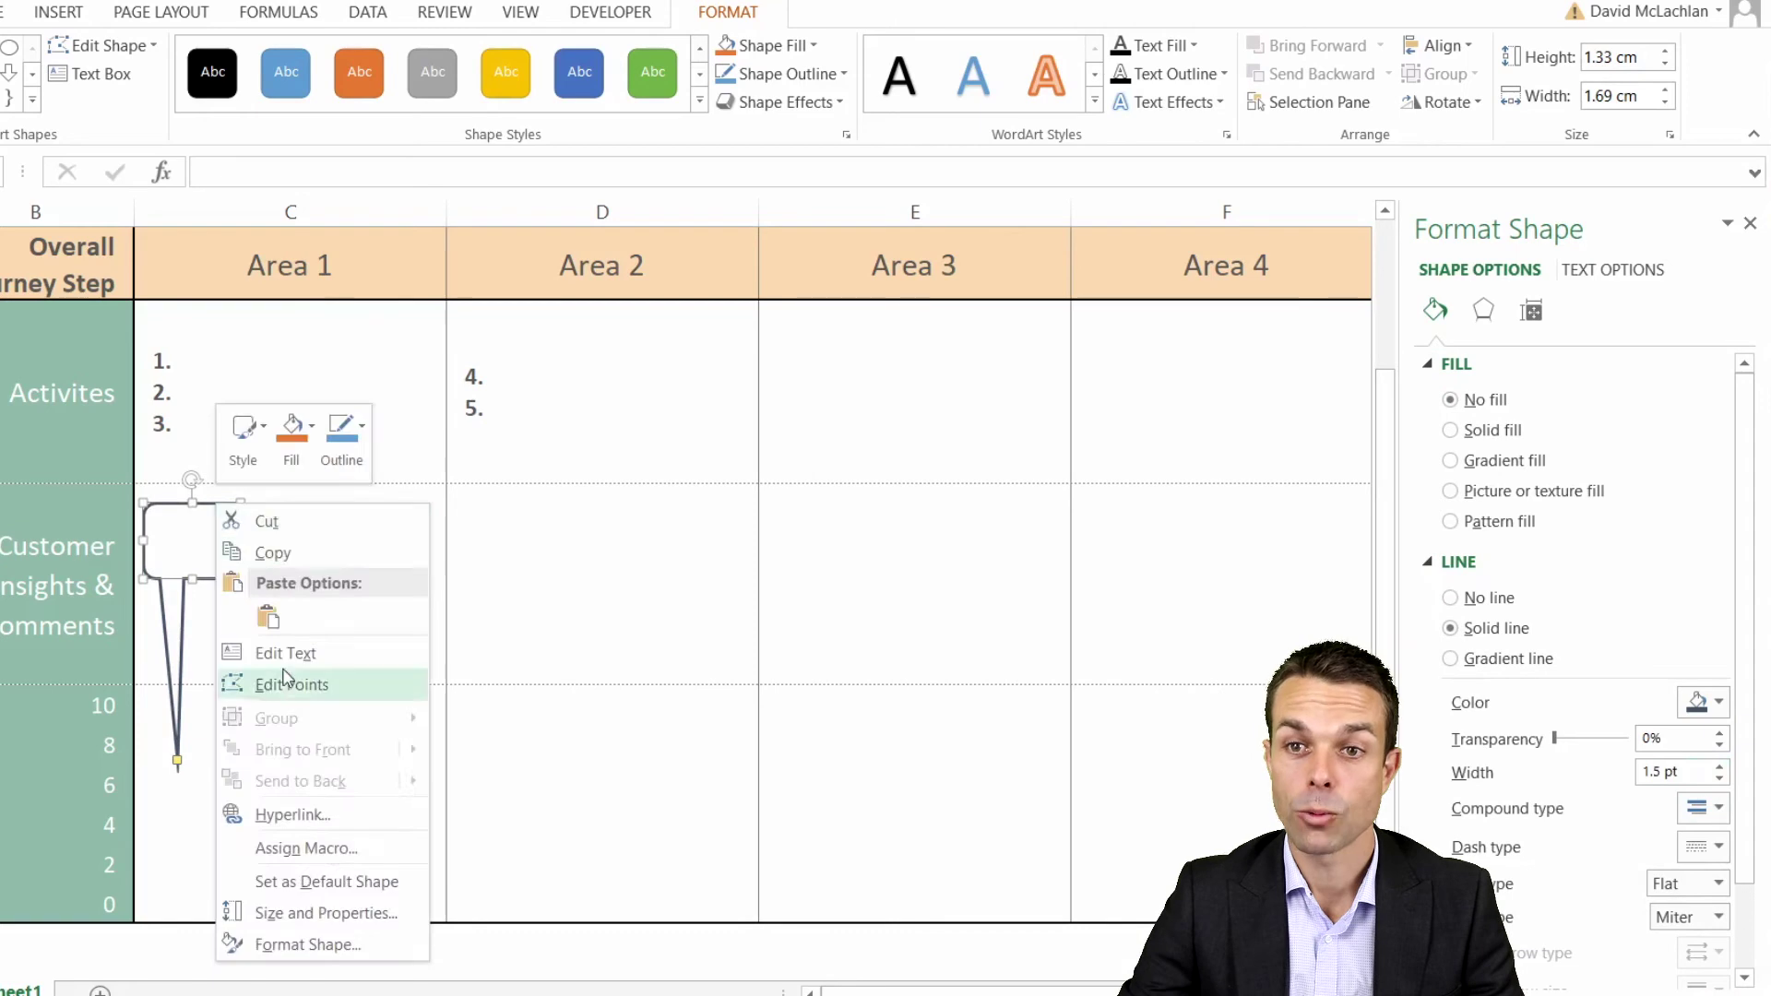
left_click(268, 652)
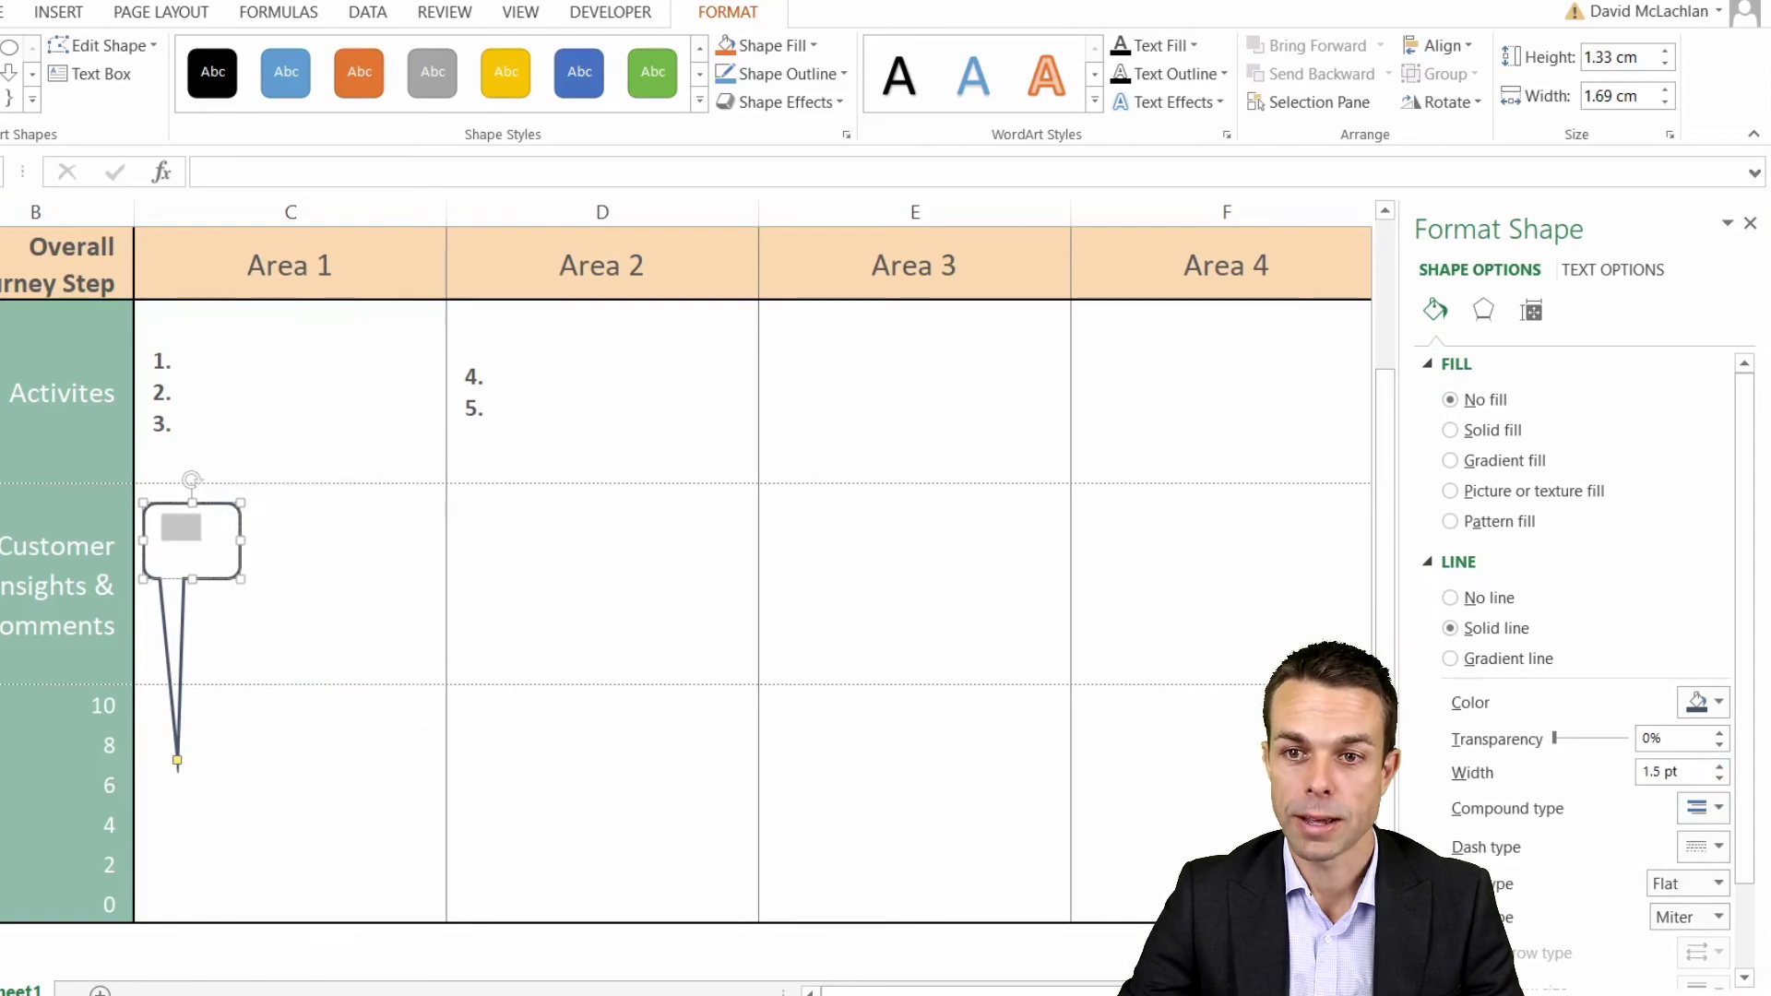
left_click(2, 12)
left_click(296, 96)
left_click(336, 182)
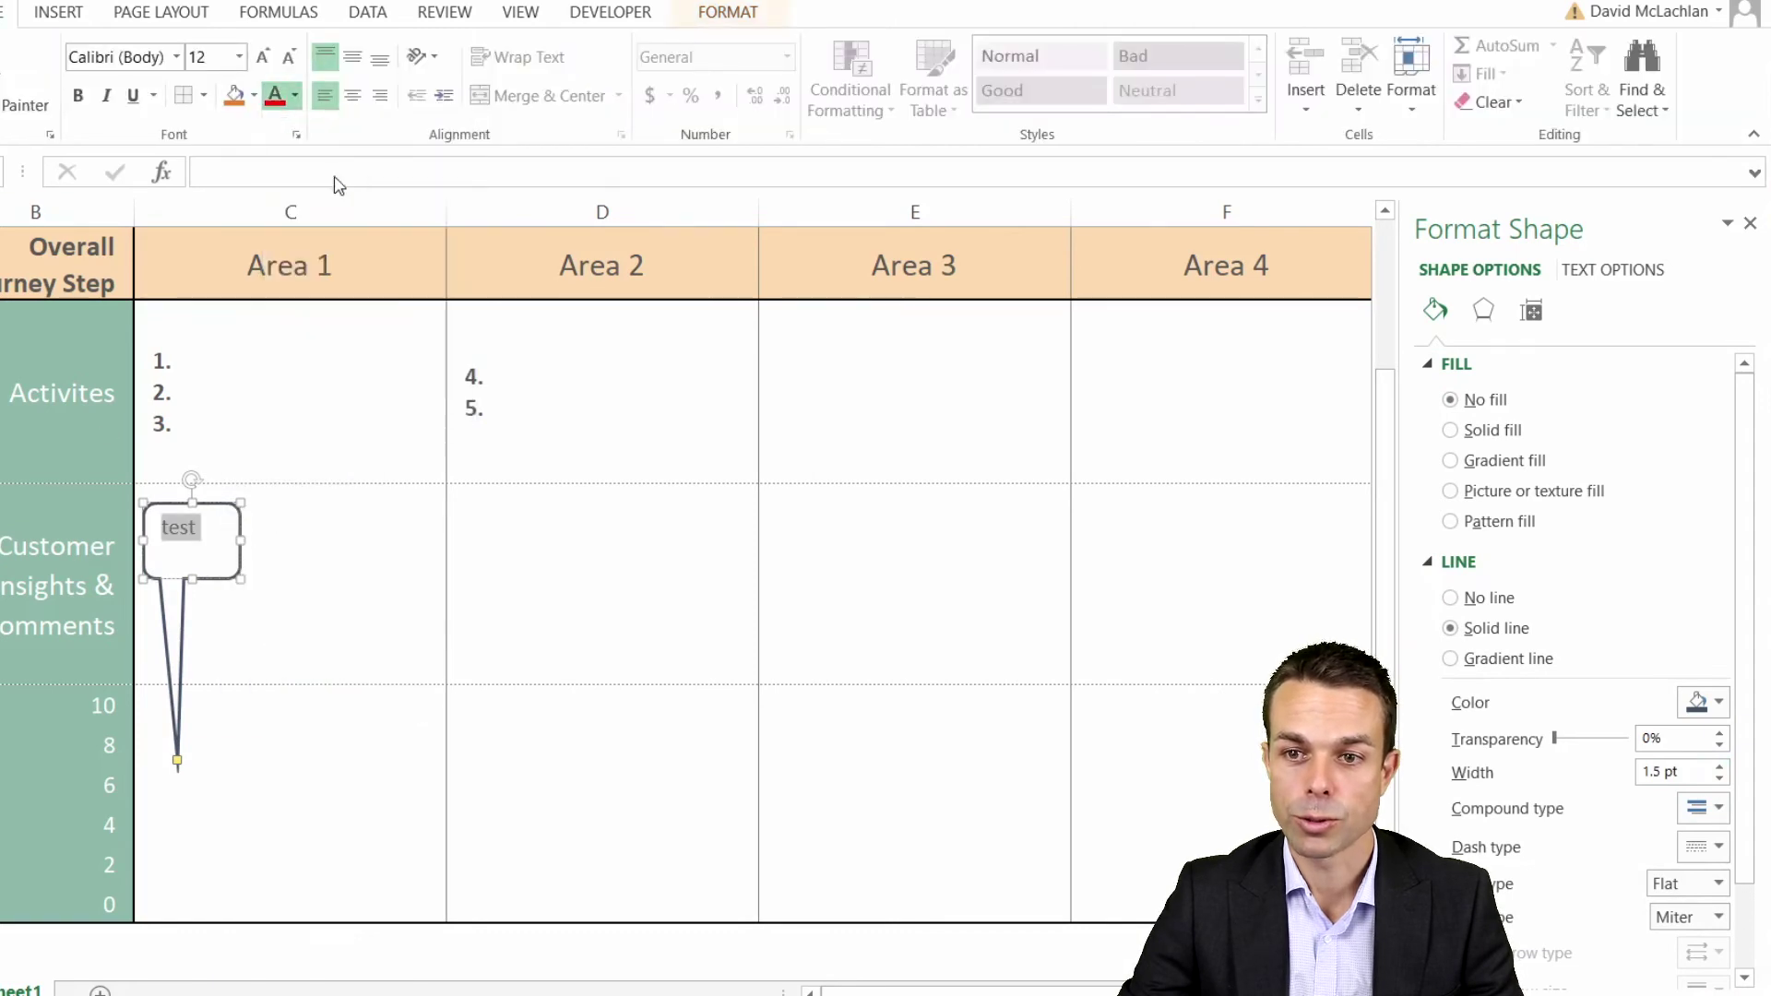
left_click(292, 63)
left_click(292, 63)
left_click(292, 63)
Step: Set the left, right, top and bottom text margins of the callout to 0.02 cm
left_click(1584, 270)
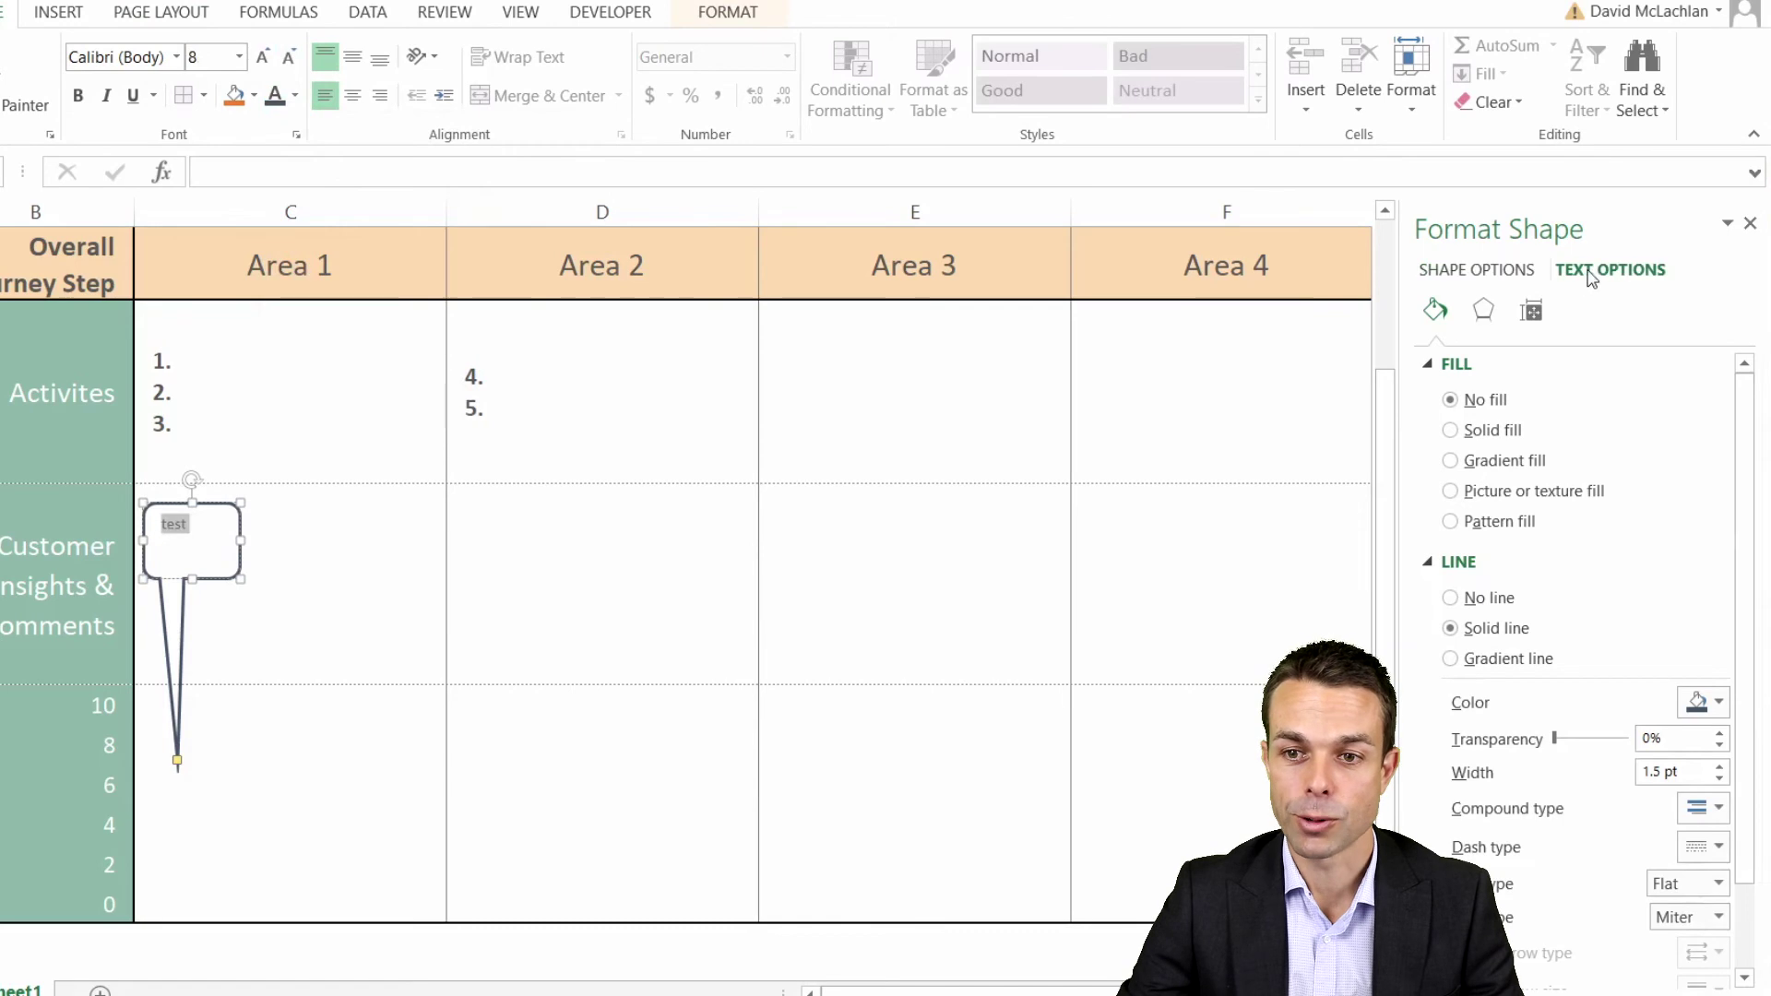
left_click(1531, 313)
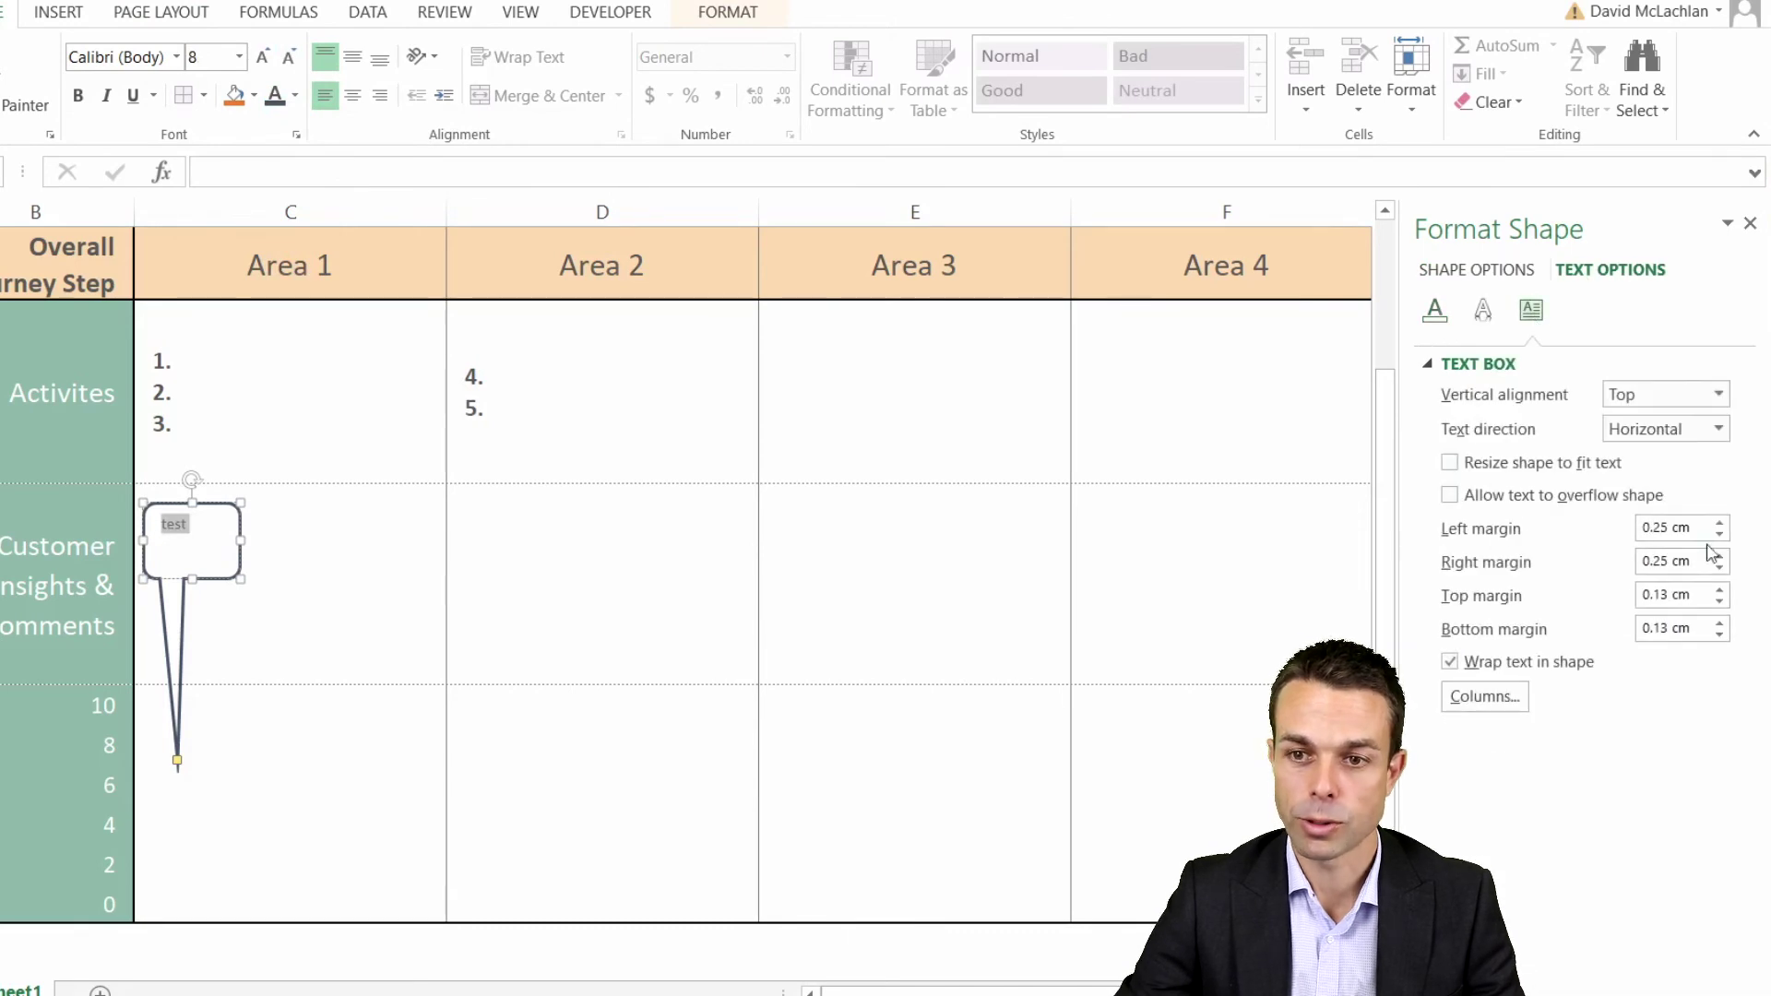
double_click(1655, 527)
type("0.02")
key("Tab")
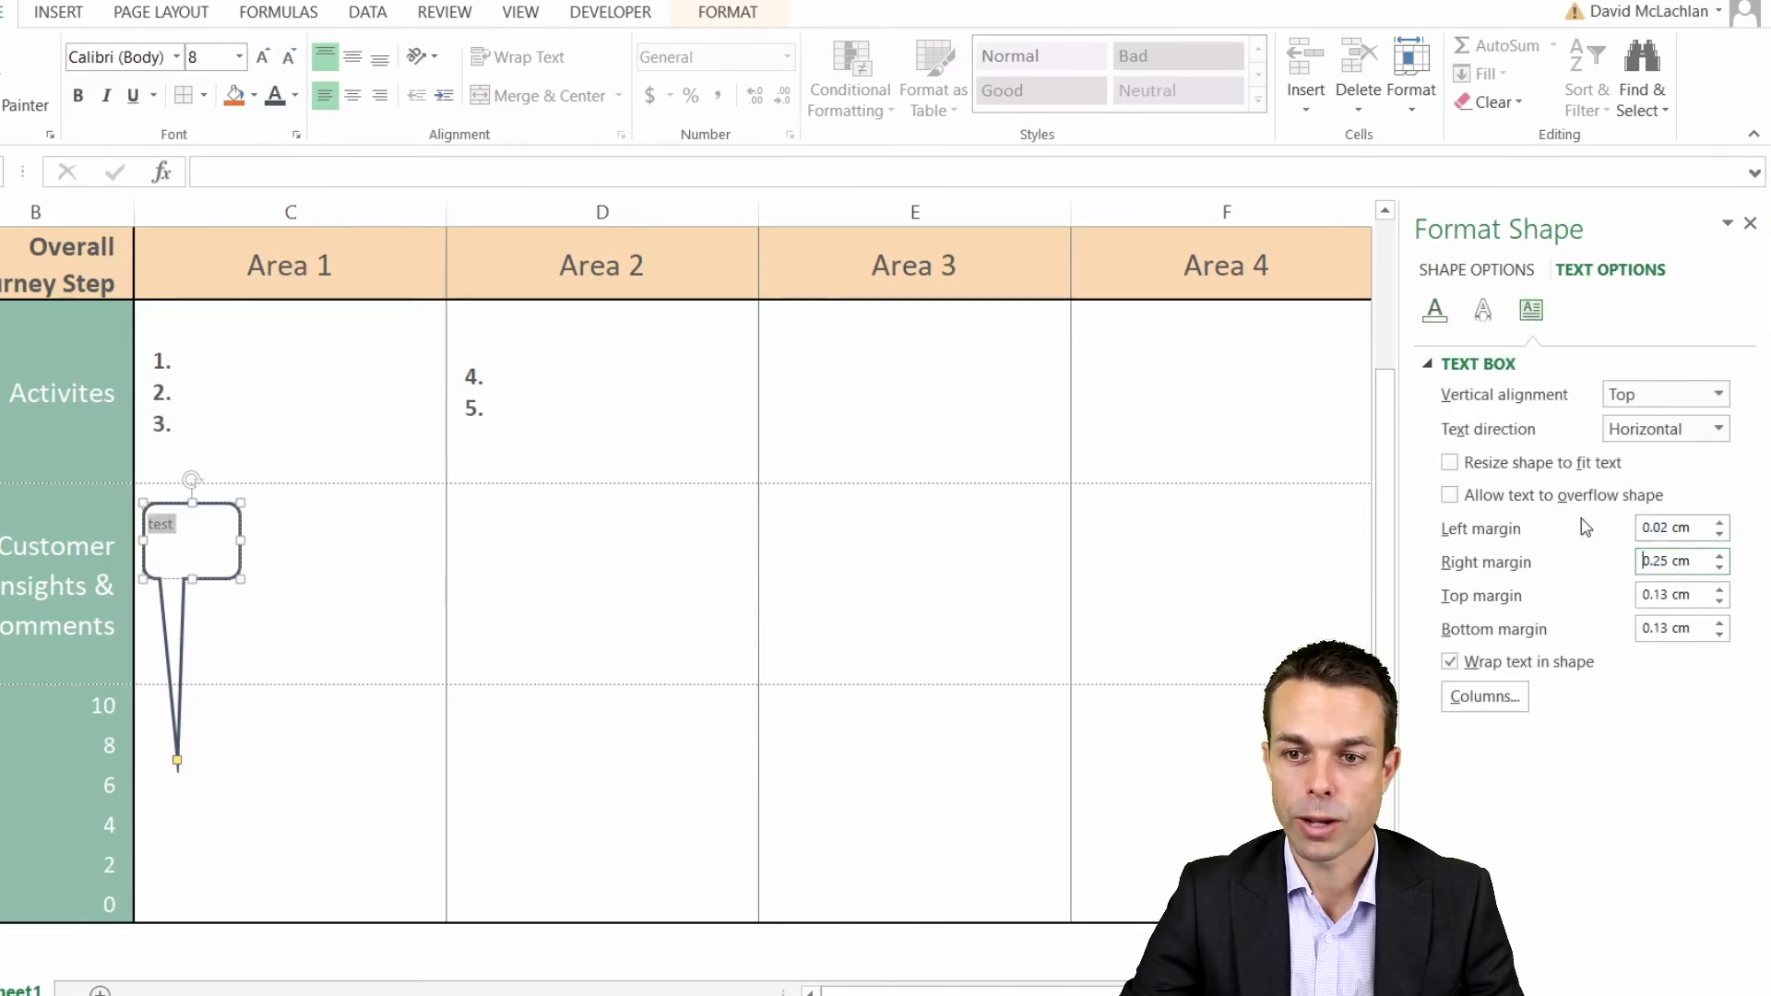
type("0.02")
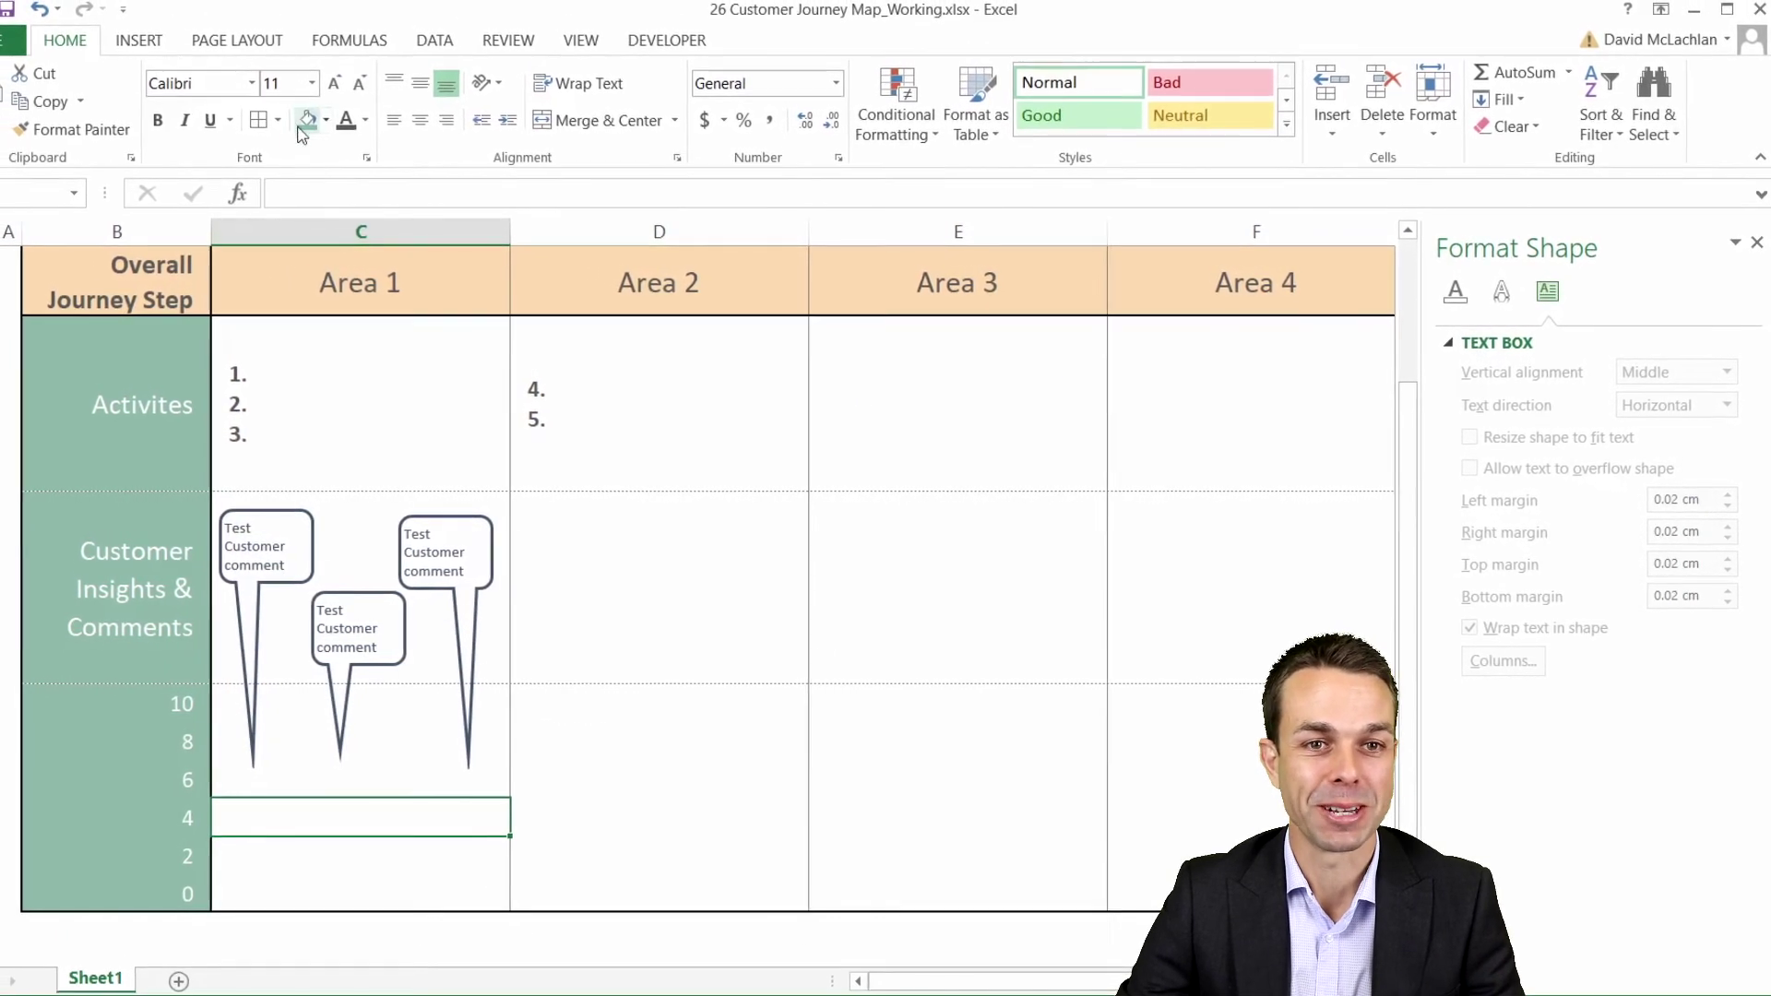
Step: Draw a circle about 0.86 cm across in column C, below the middle callout
left_click(133, 38)
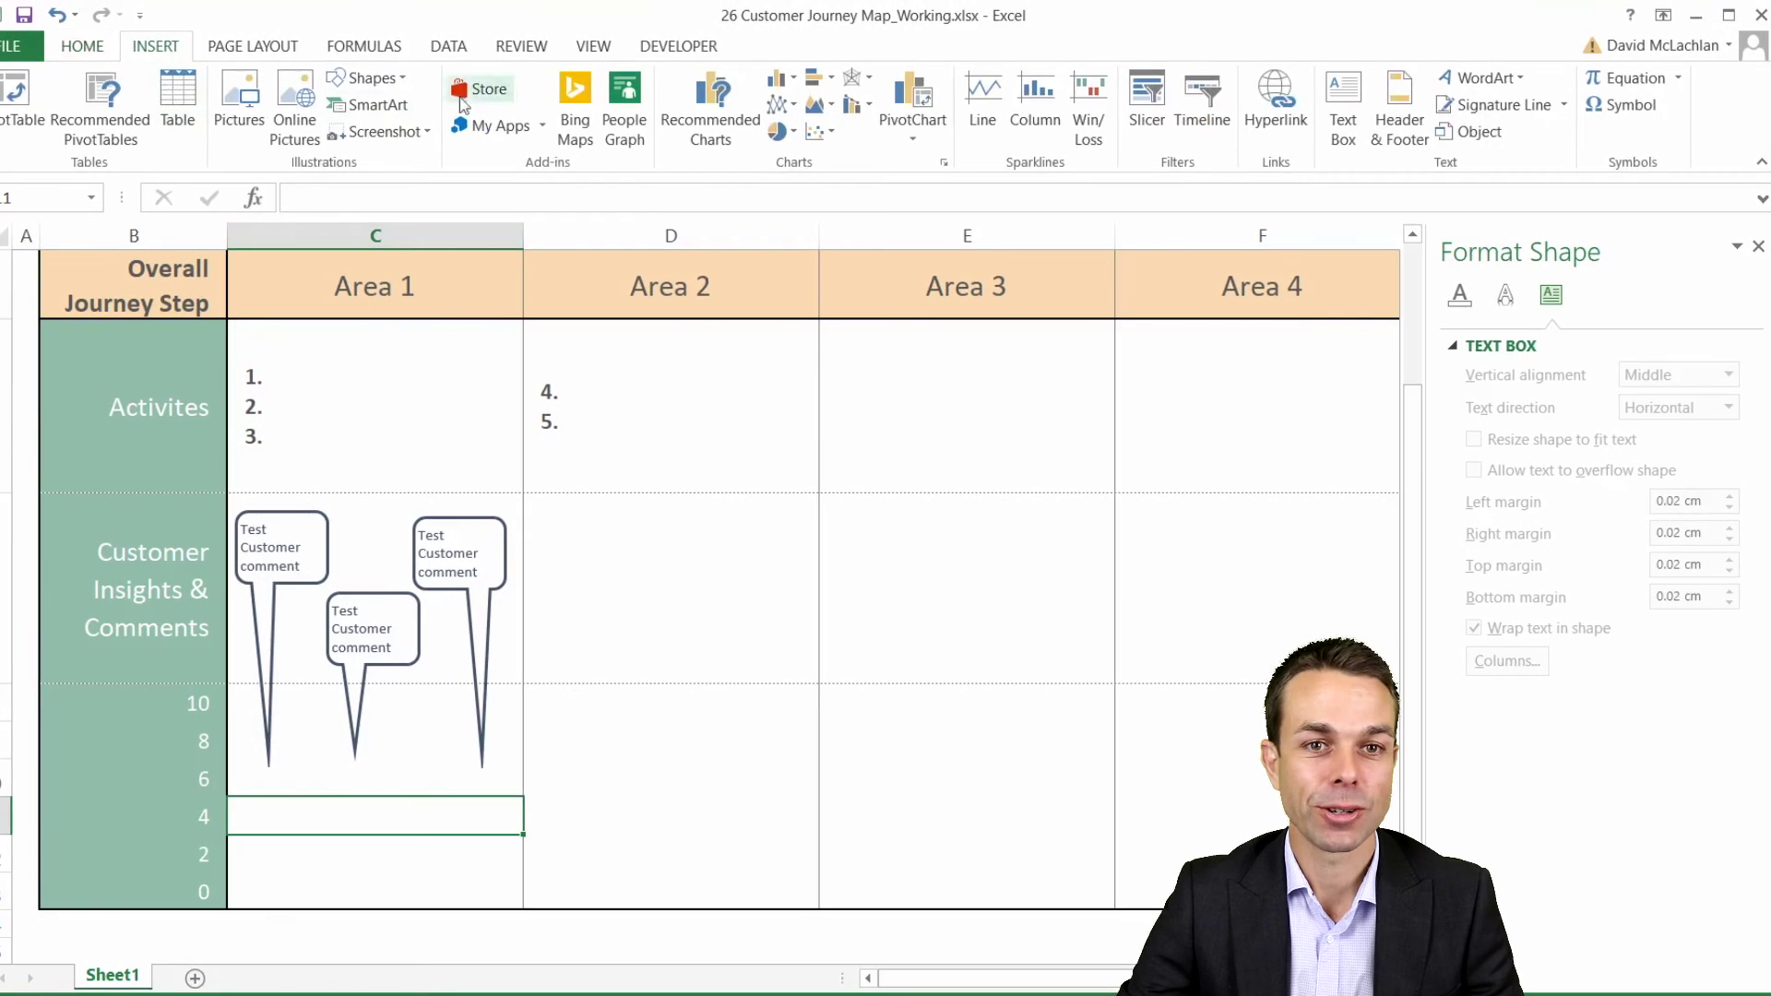
left_click(395, 82)
left_click(457, 135)
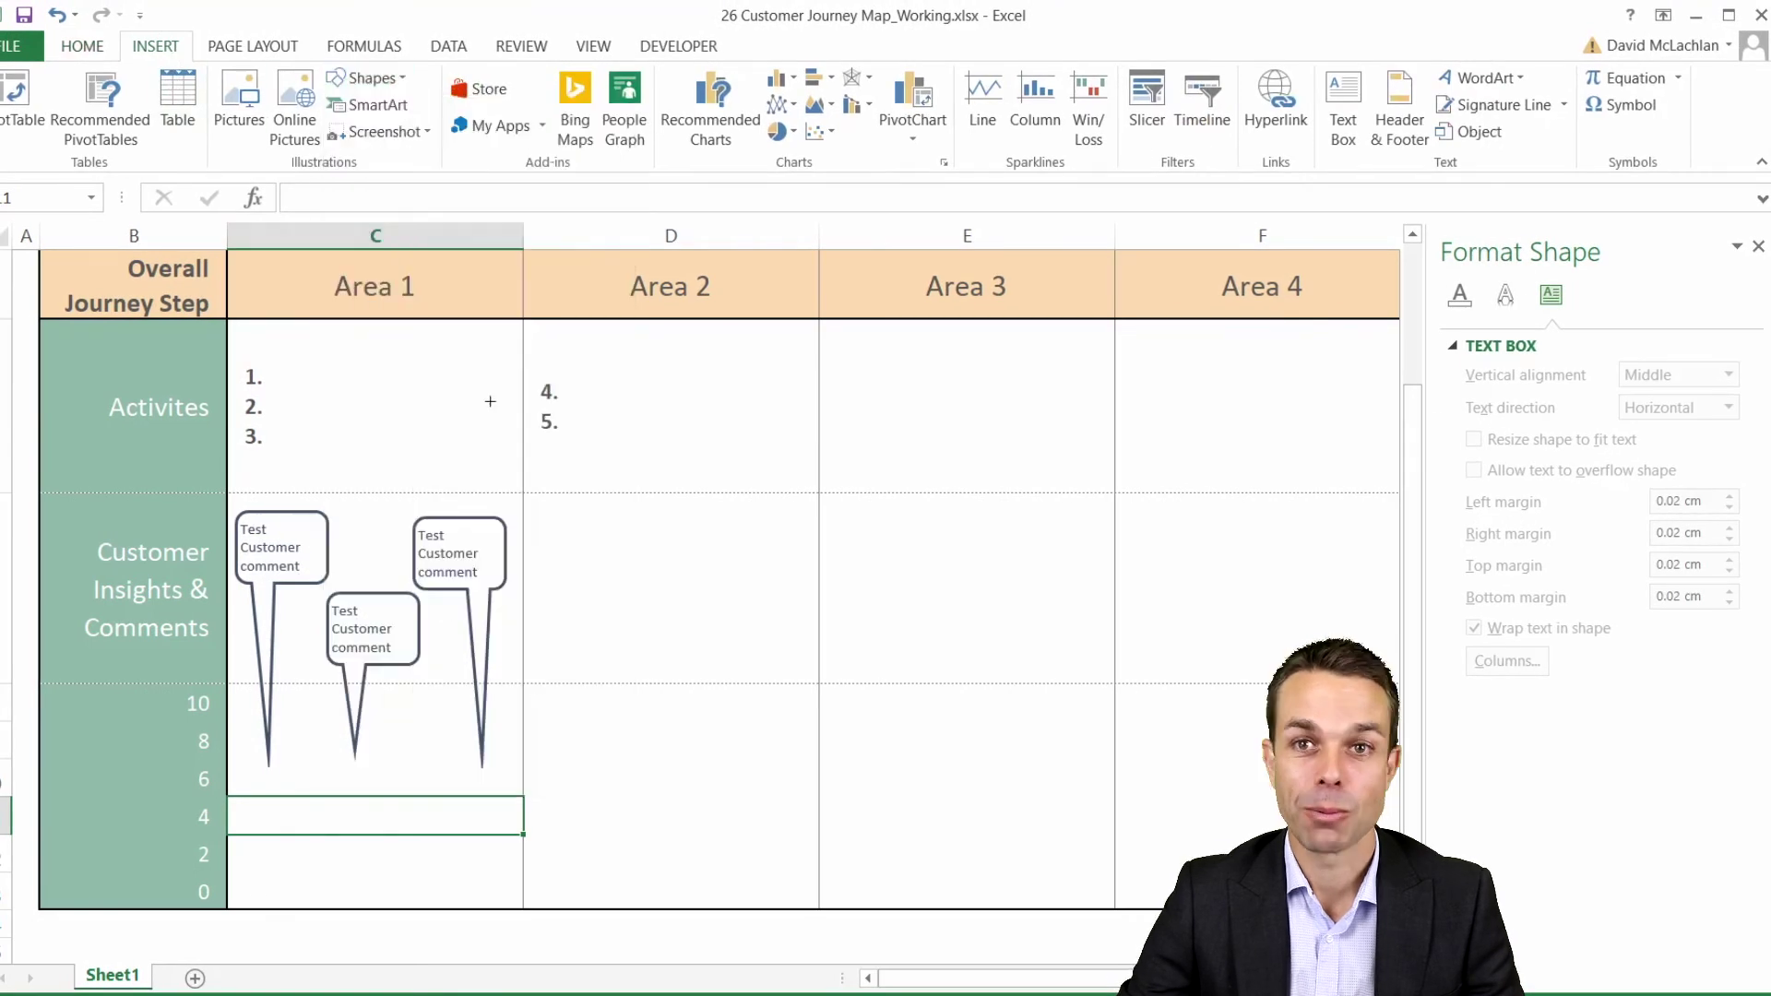
scroll(428, 782, "up", 2)
scroll(360, 834, "down", 2)
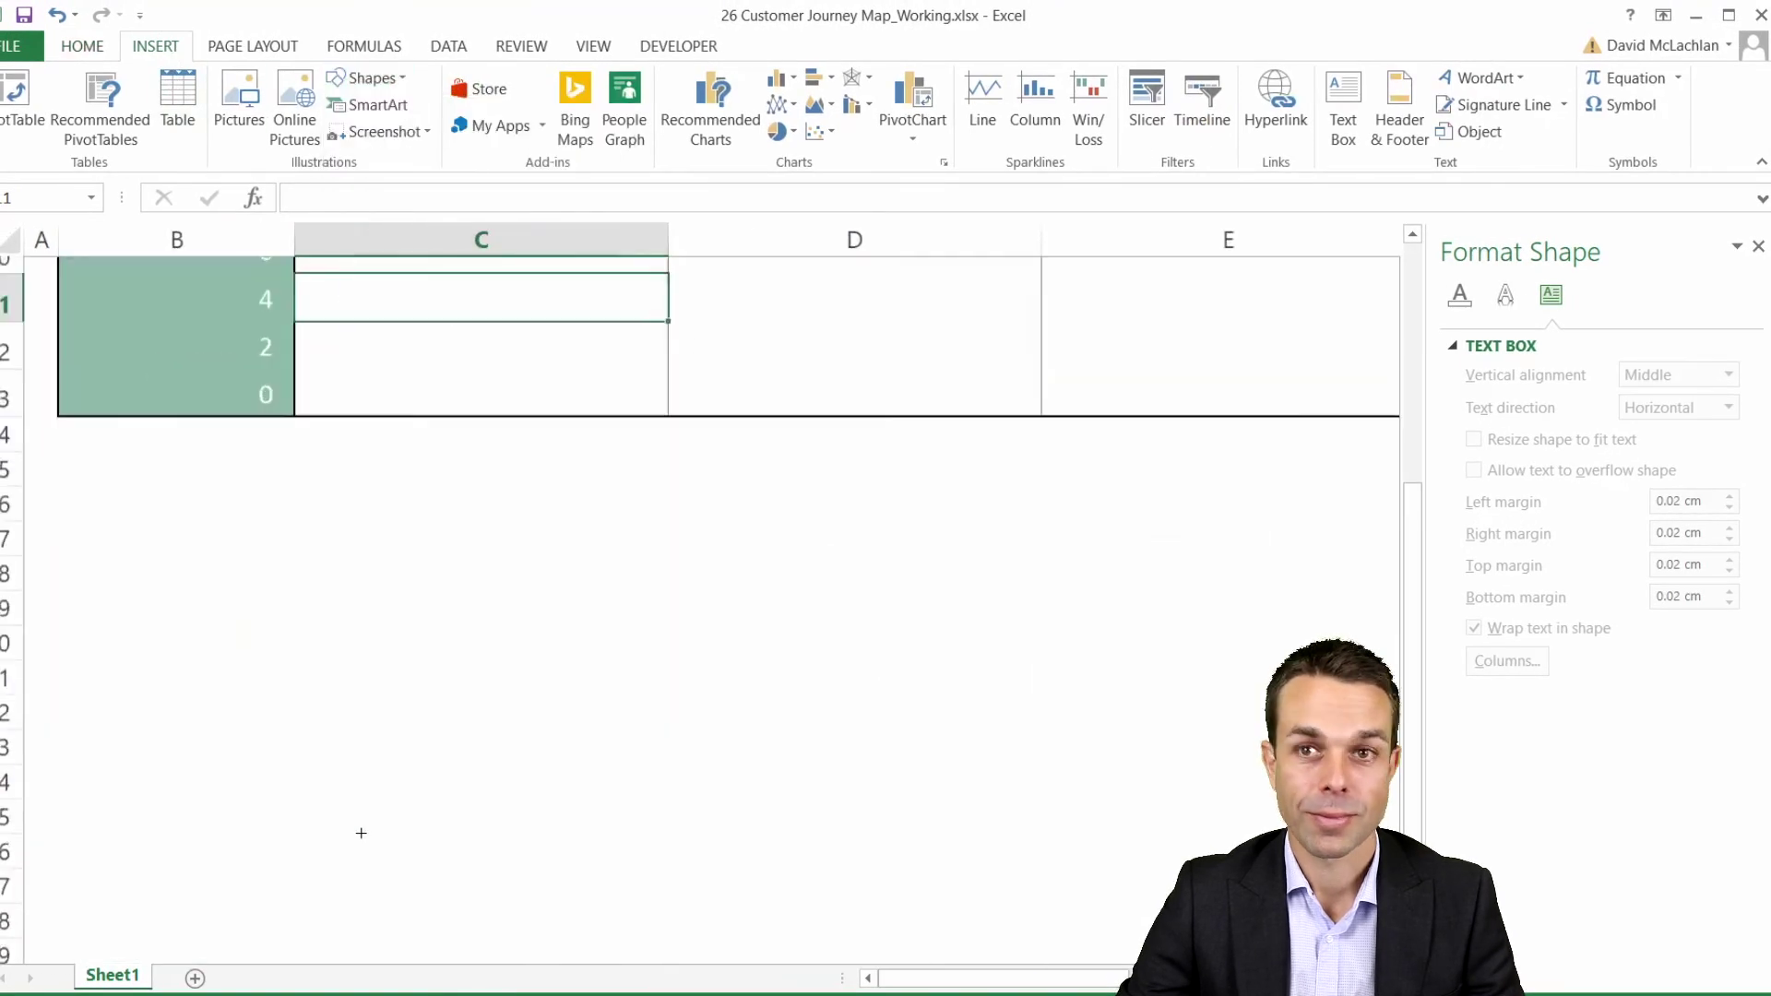
scroll(359, 834, "up", 2)
left_click_drag(1413, 637, 1413, 671)
left_click(40, 858)
left_click_drag(134, 908, 468, 656)
Step: Give the circle no fill and a green solid outline 2.5 pt wide
left_click(1502, 290)
left_click(1474, 413)
scroll(432, 730, "up", 2)
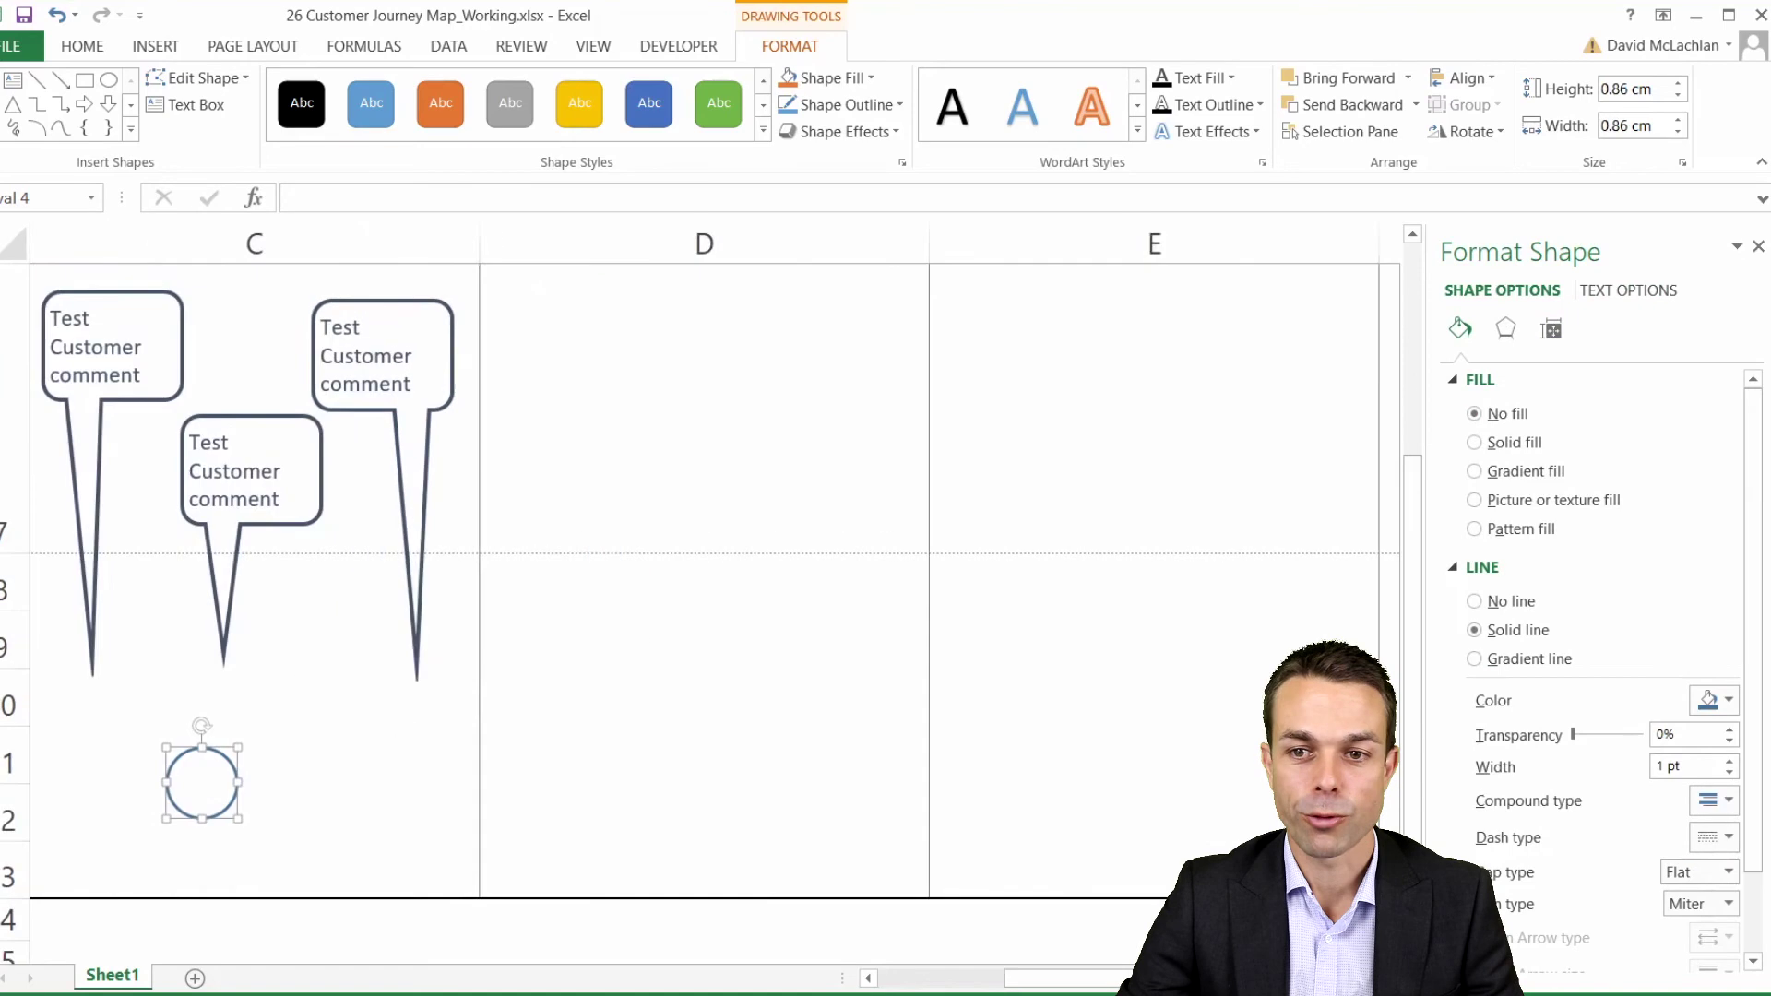
left_click_drag(978, 979, 909, 978)
left_click(1712, 700)
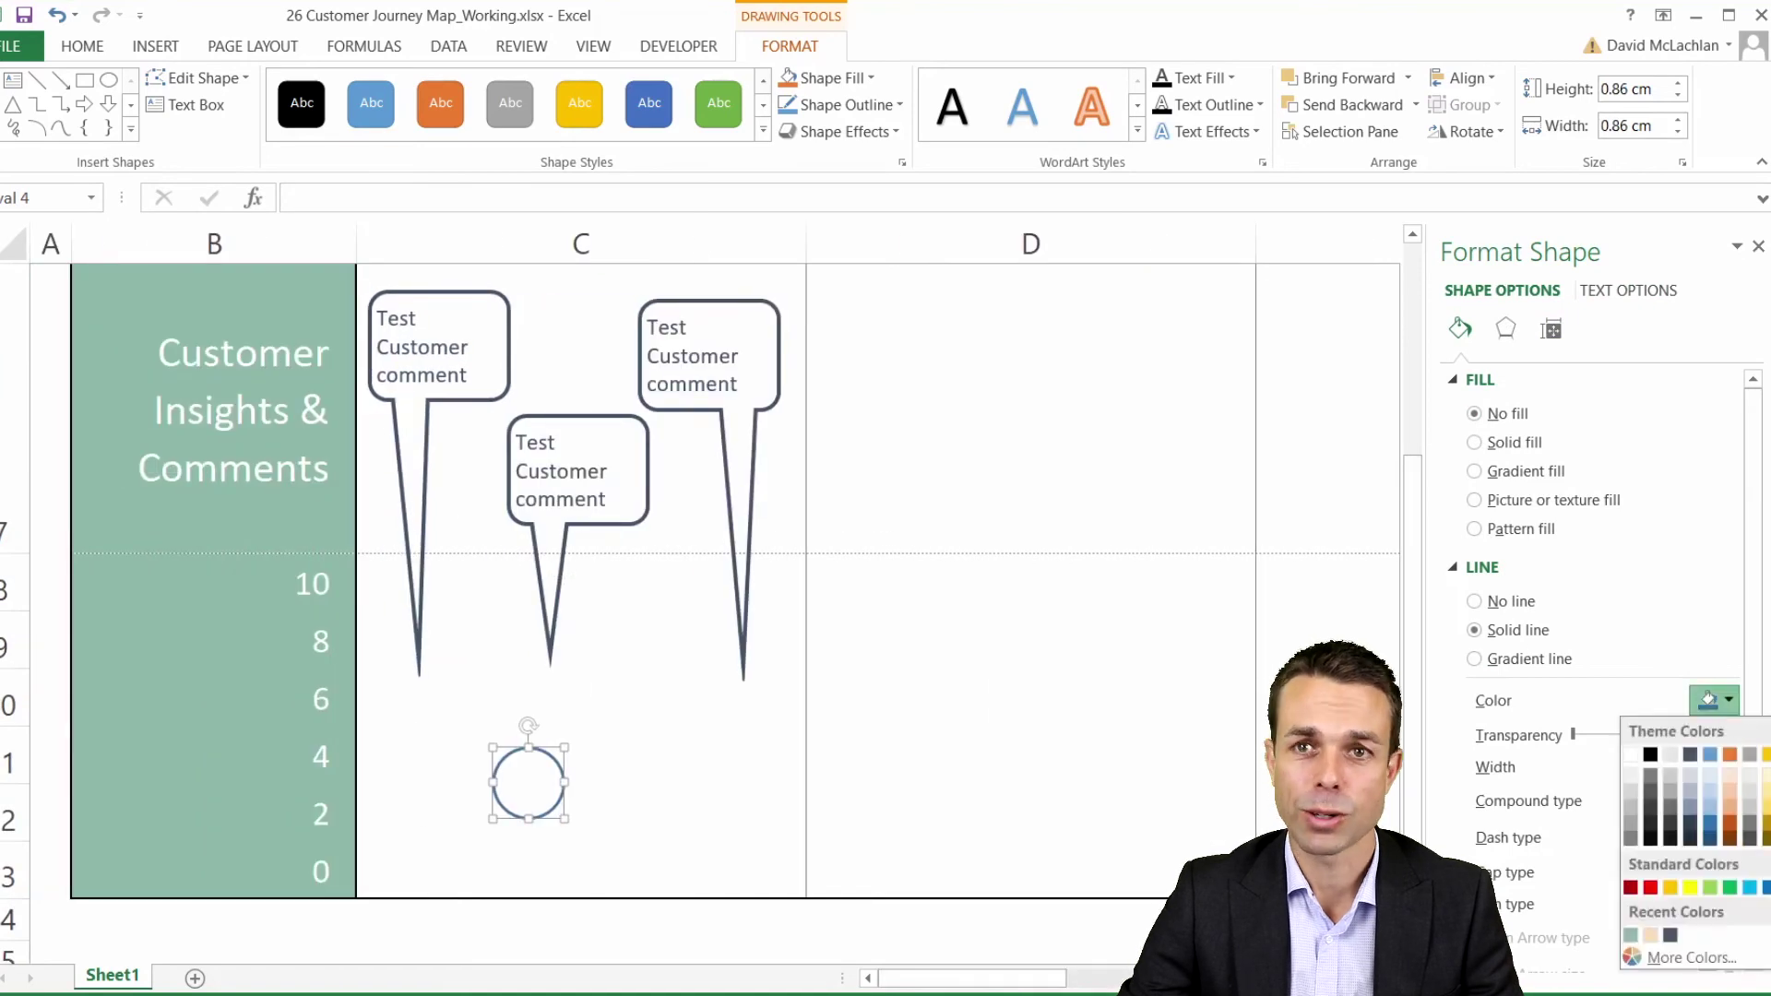
left_click(1770, 754)
left_click(1729, 761)
left_click(1729, 772)
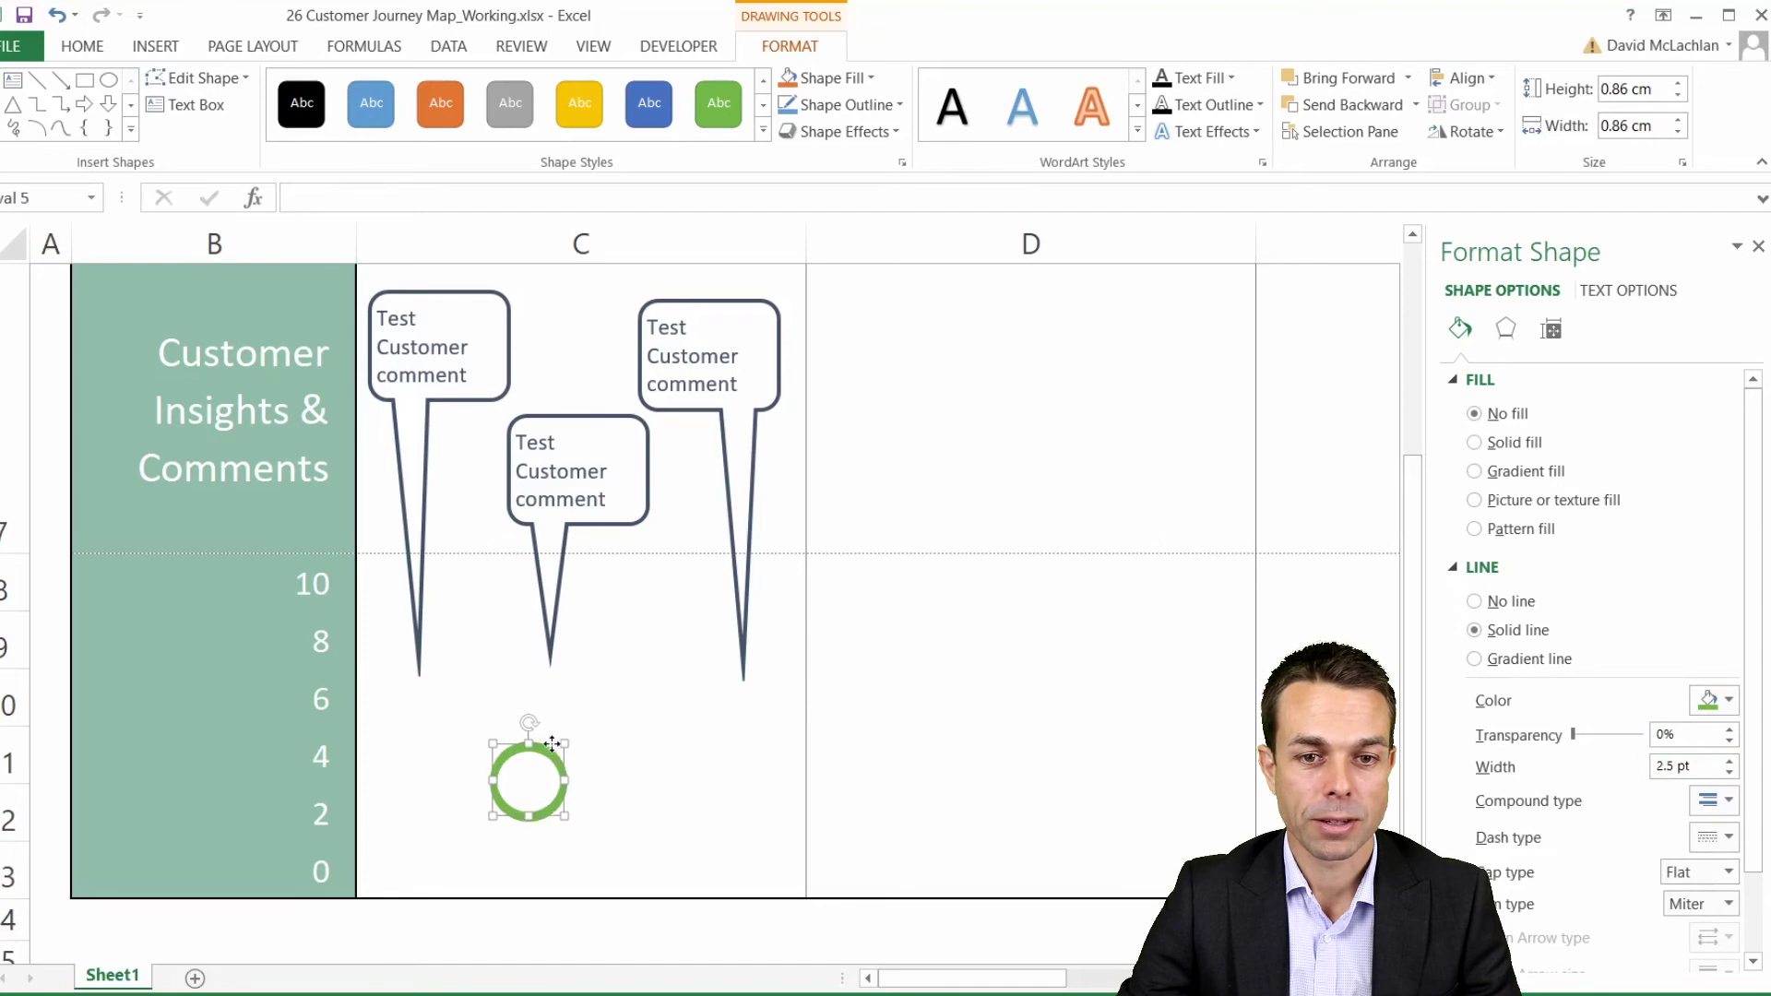
Step: Make two copies of the green circle, shrink them to about 0.13 cm and place them inside it as eyes
left_click_drag(553, 752, 654, 737)
left_click_drag(667, 730, 605, 792)
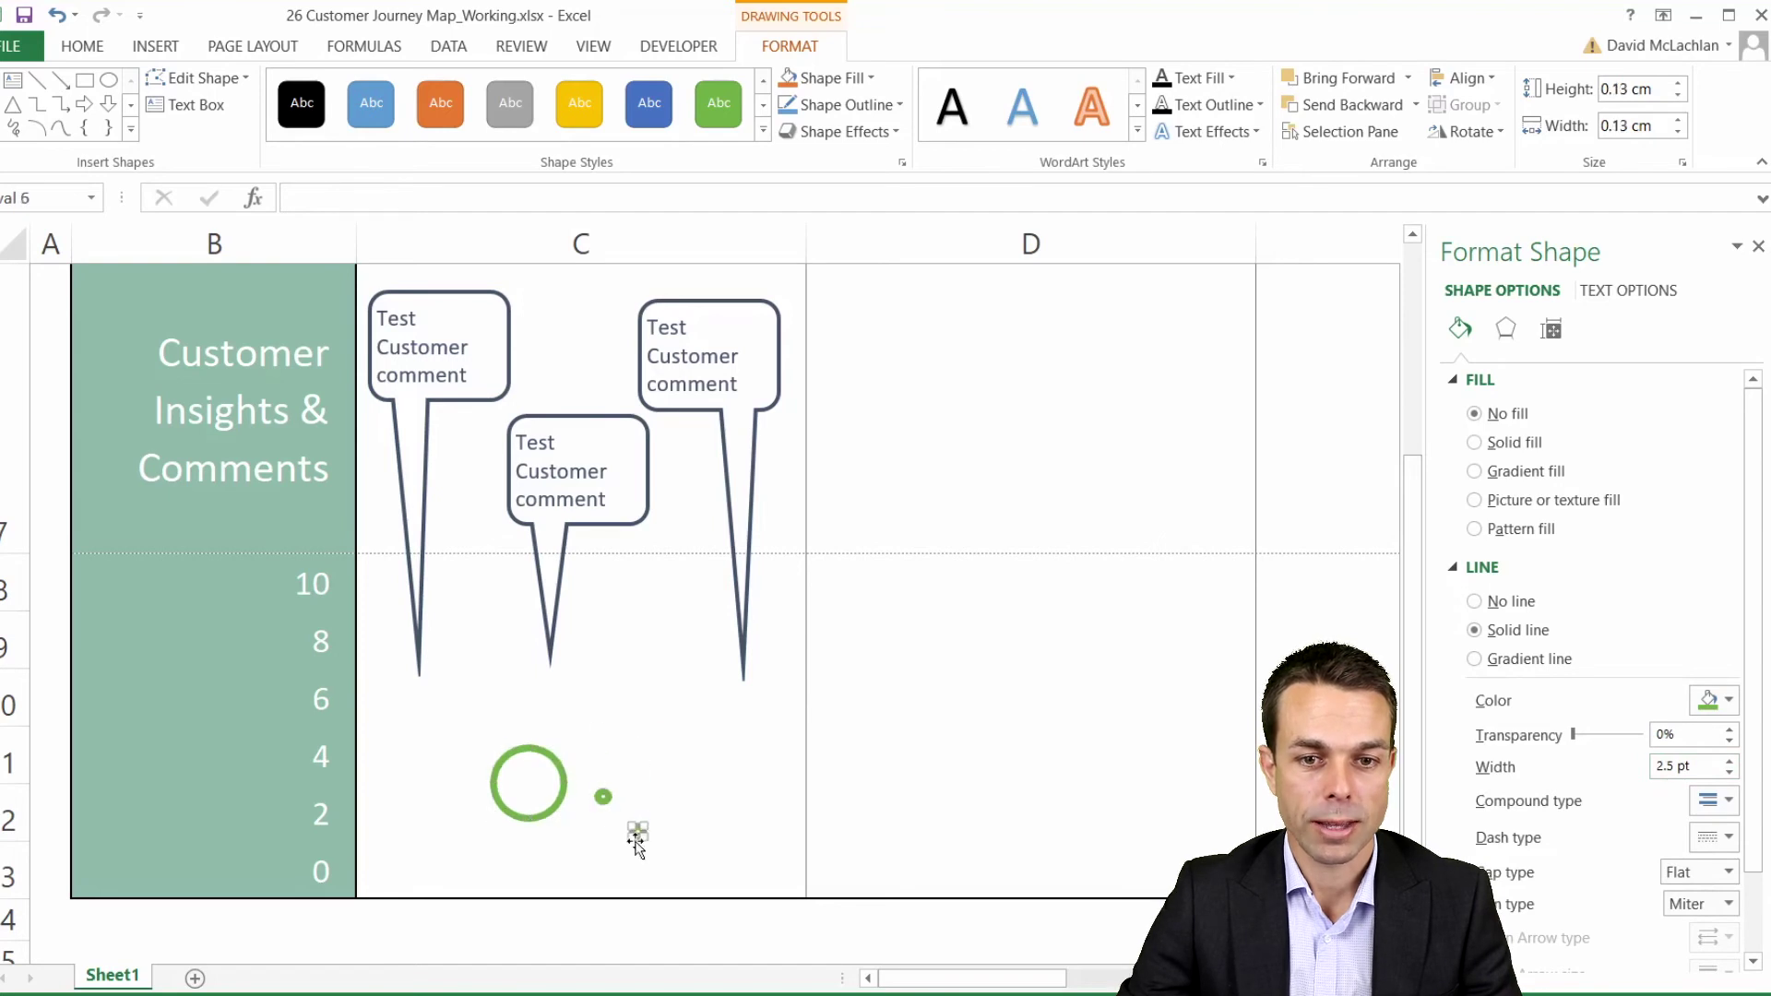
scroll(637, 841, "up", 1)
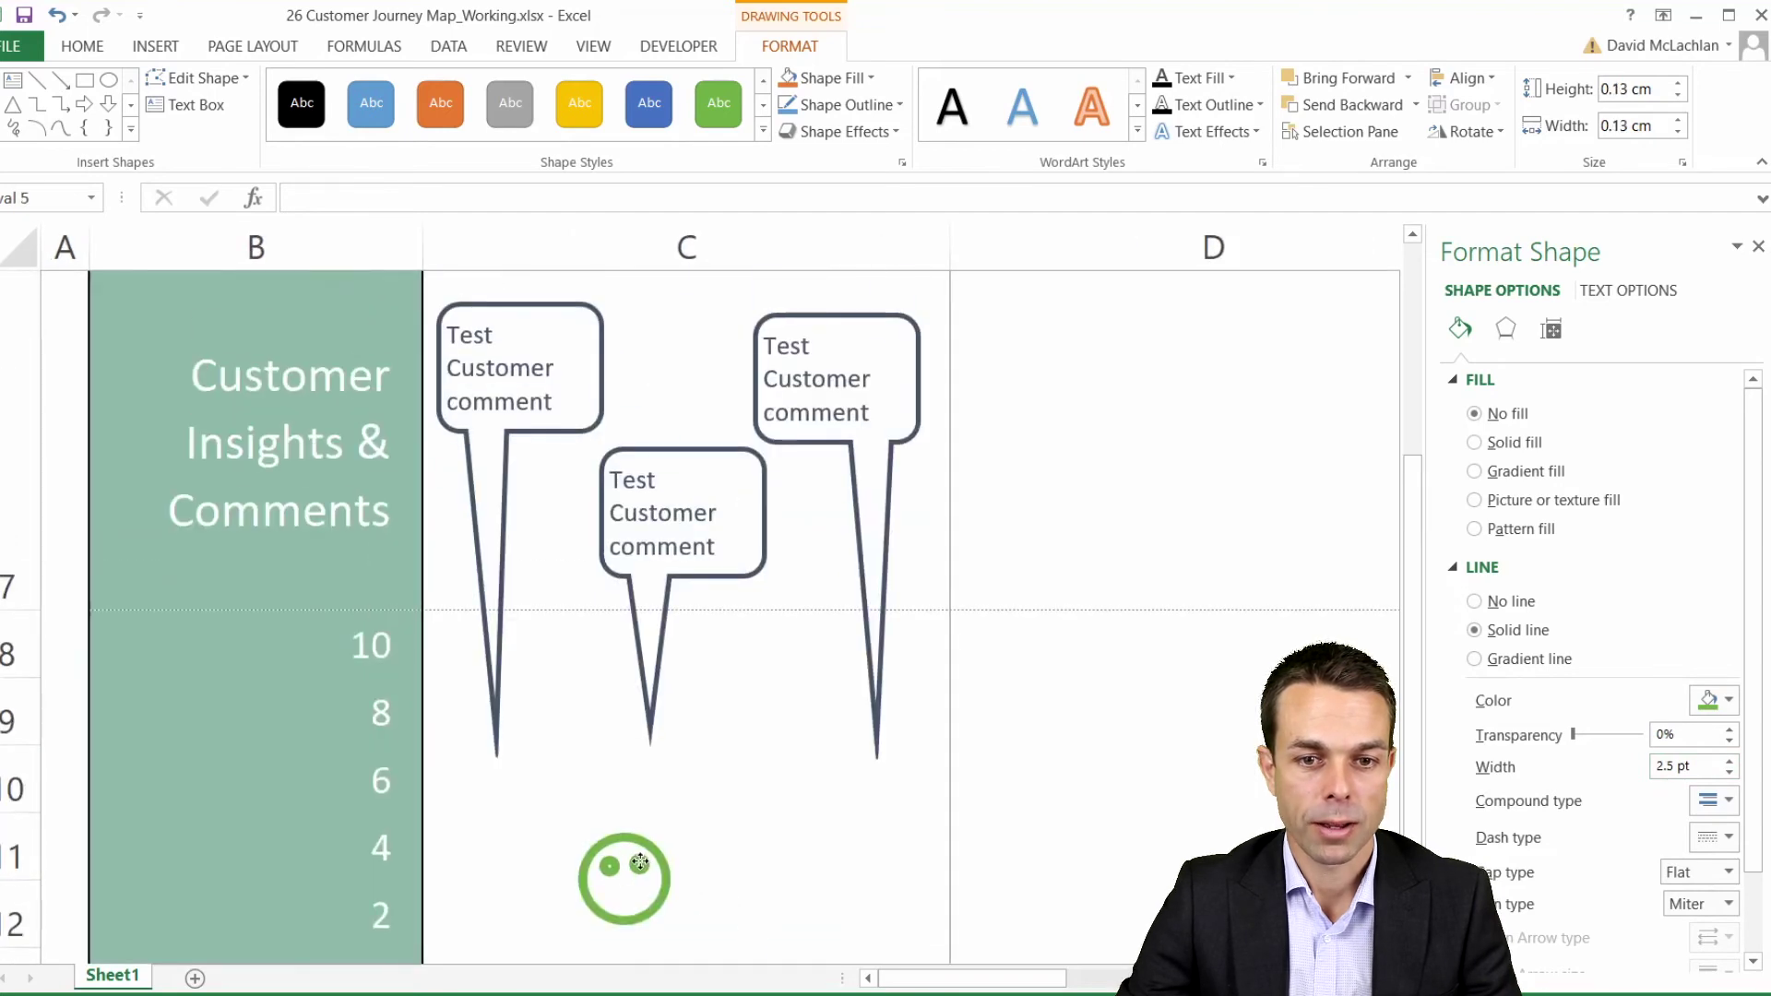
mouse_move(701, 868)
left_mouse_down()
mouse_move(728, 893)
mouse_move(701, 871)
left_mouse_up()
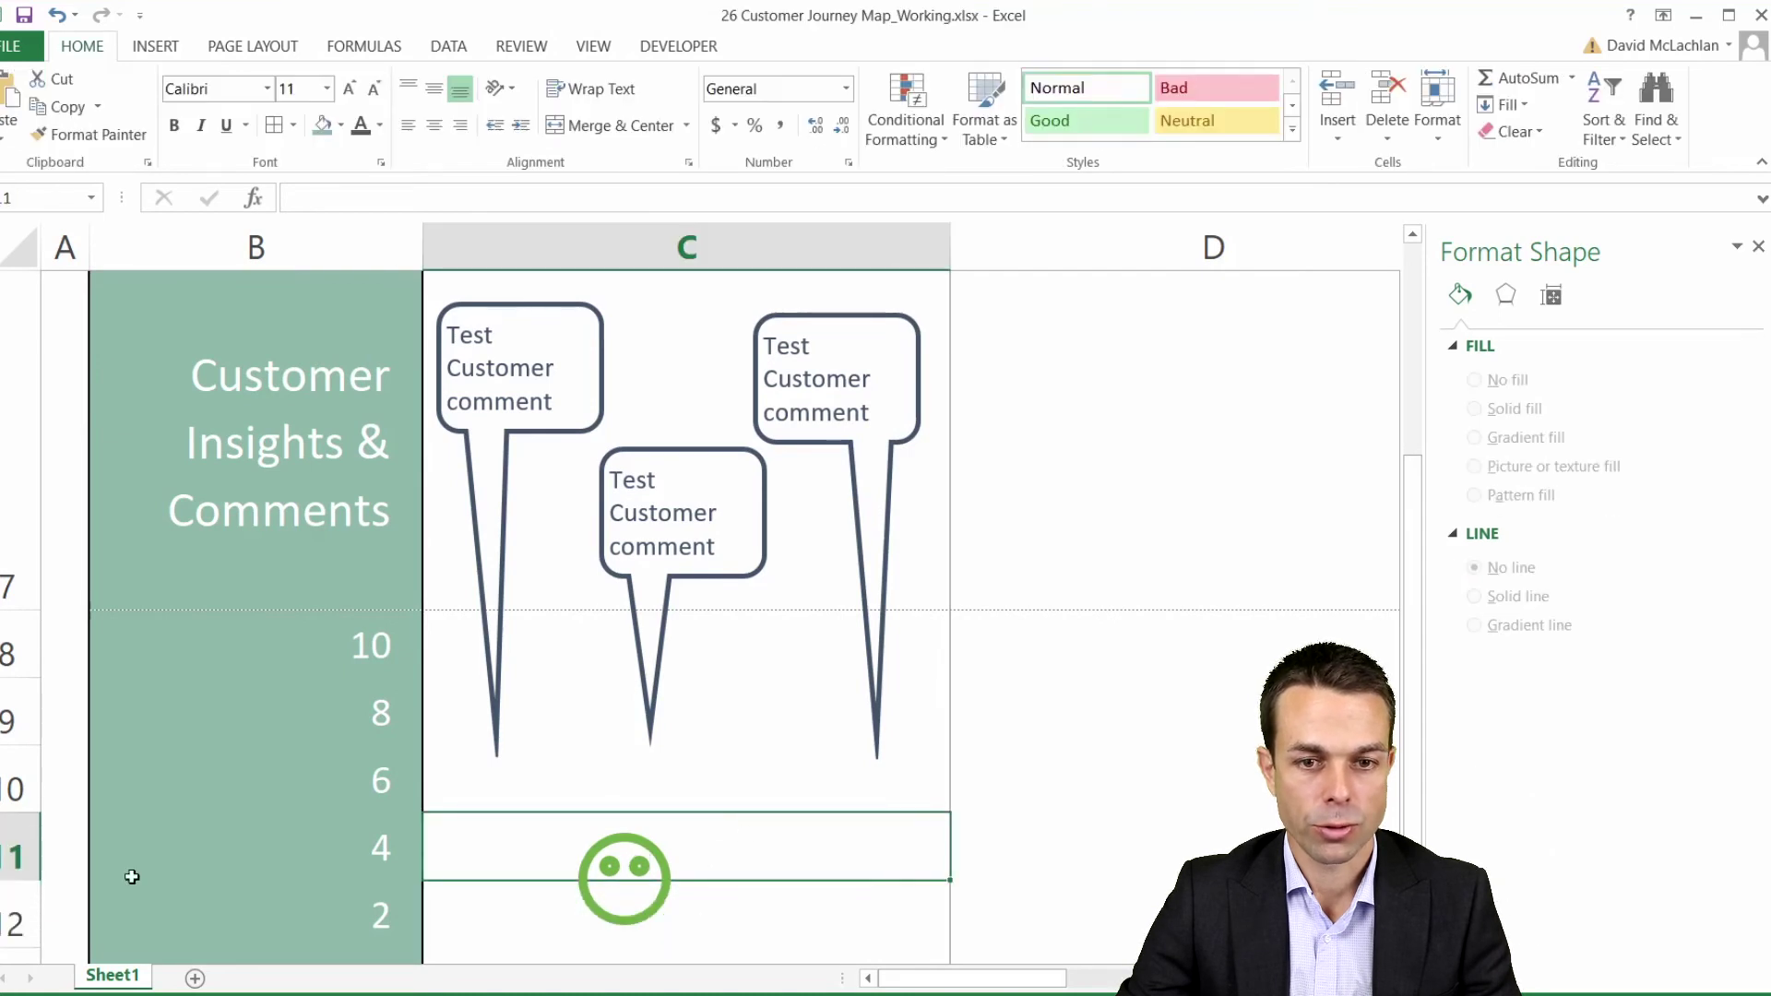
Step: Fill both eyes of the face in column C with solid green
left_click(78, 890)
left_click(610, 867, "ctrl")
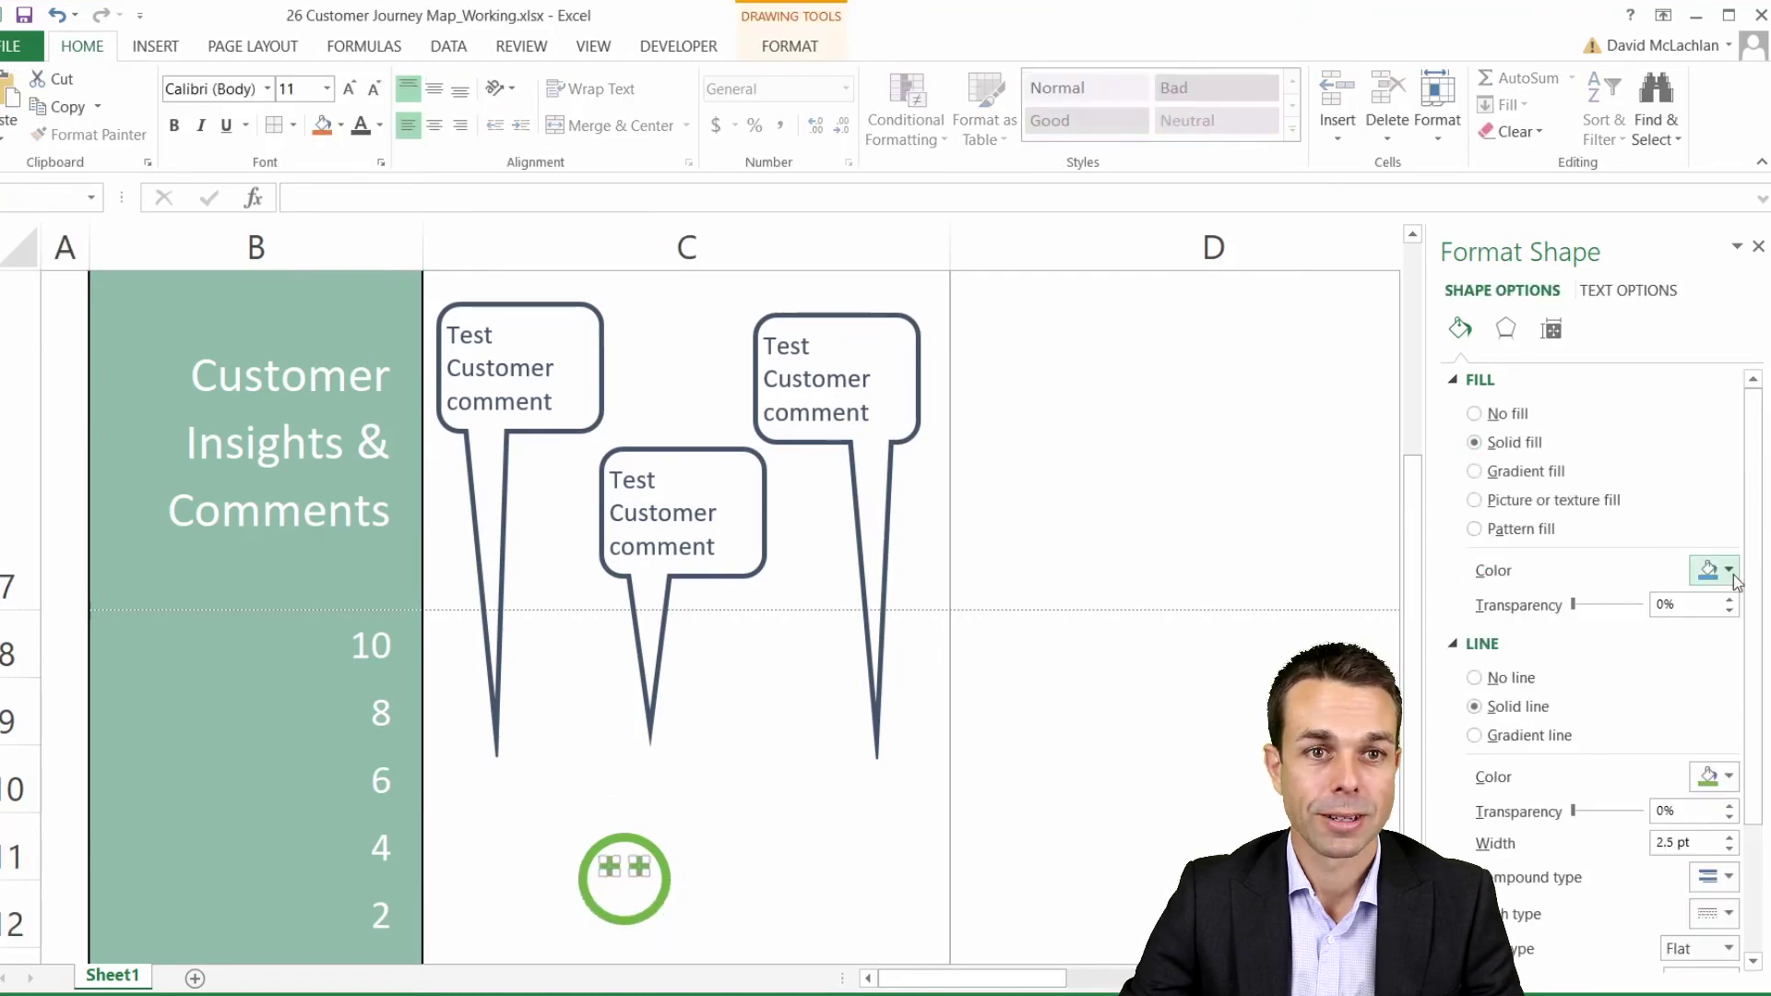
left_click(55, 918)
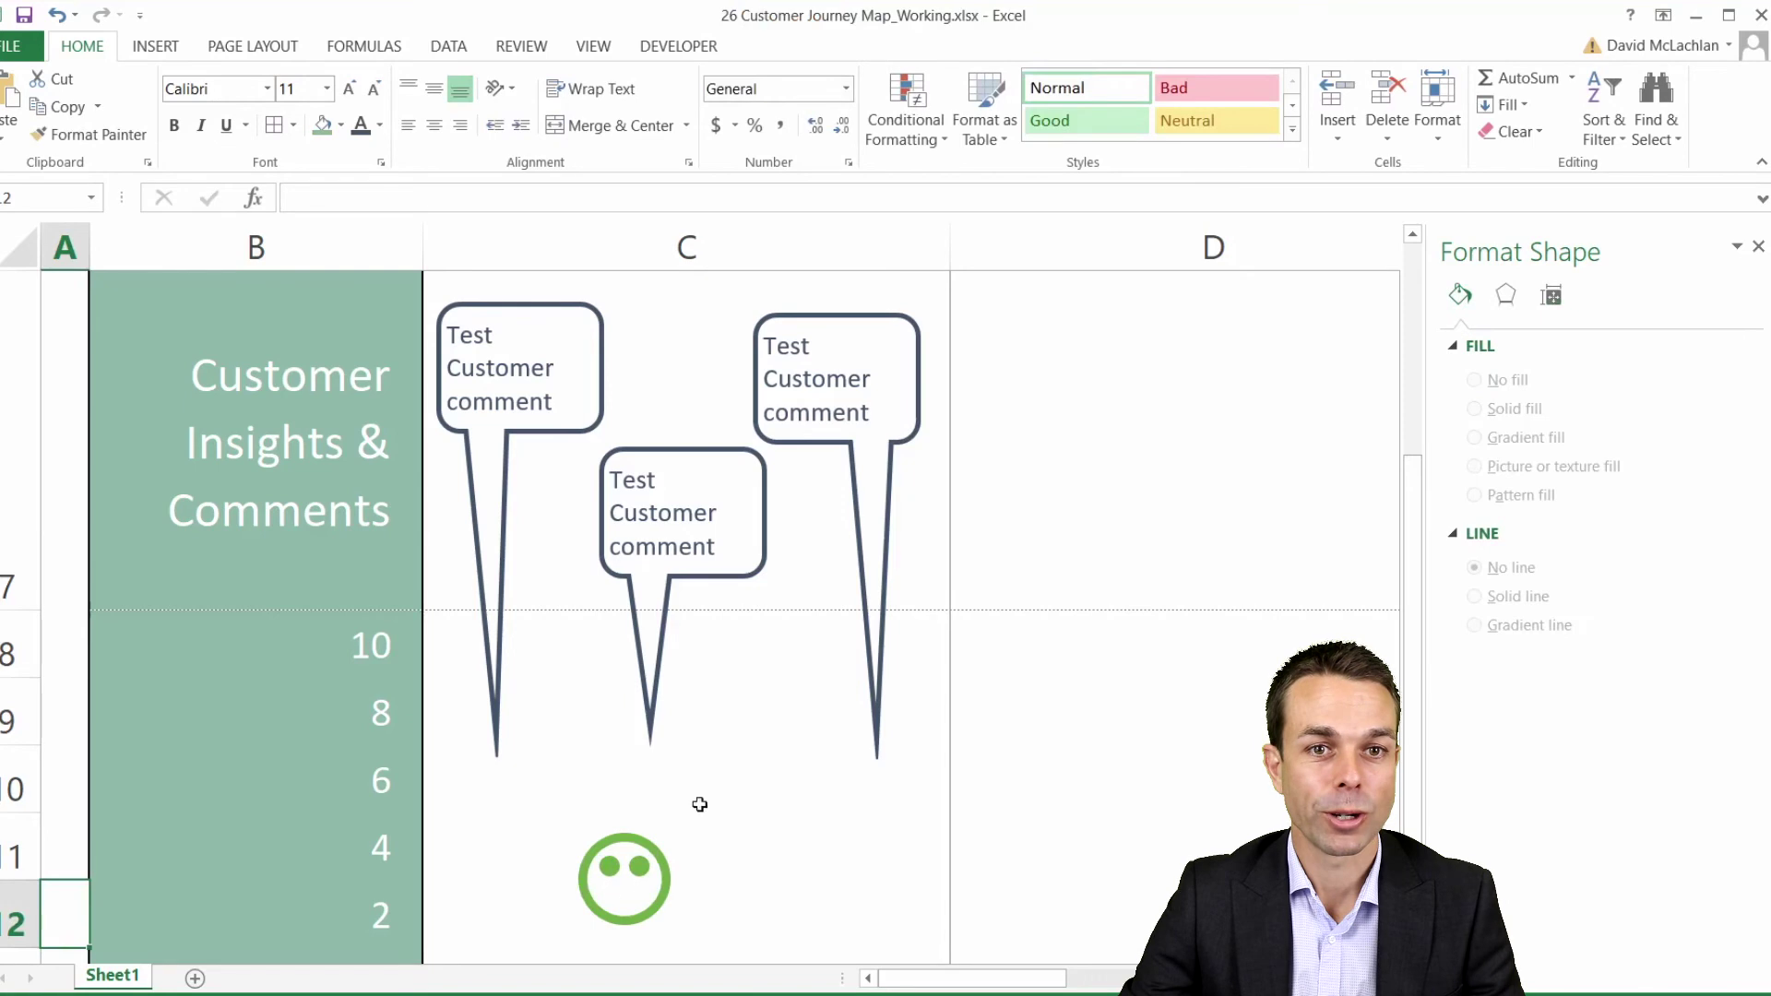
Step: Draw a smile-shaped curve about 1.5 cm wide and 0.6 cm high beside the face in column C
scroll(699, 804, "down", 1)
left_click_drag(1414, 715, 1415, 638)
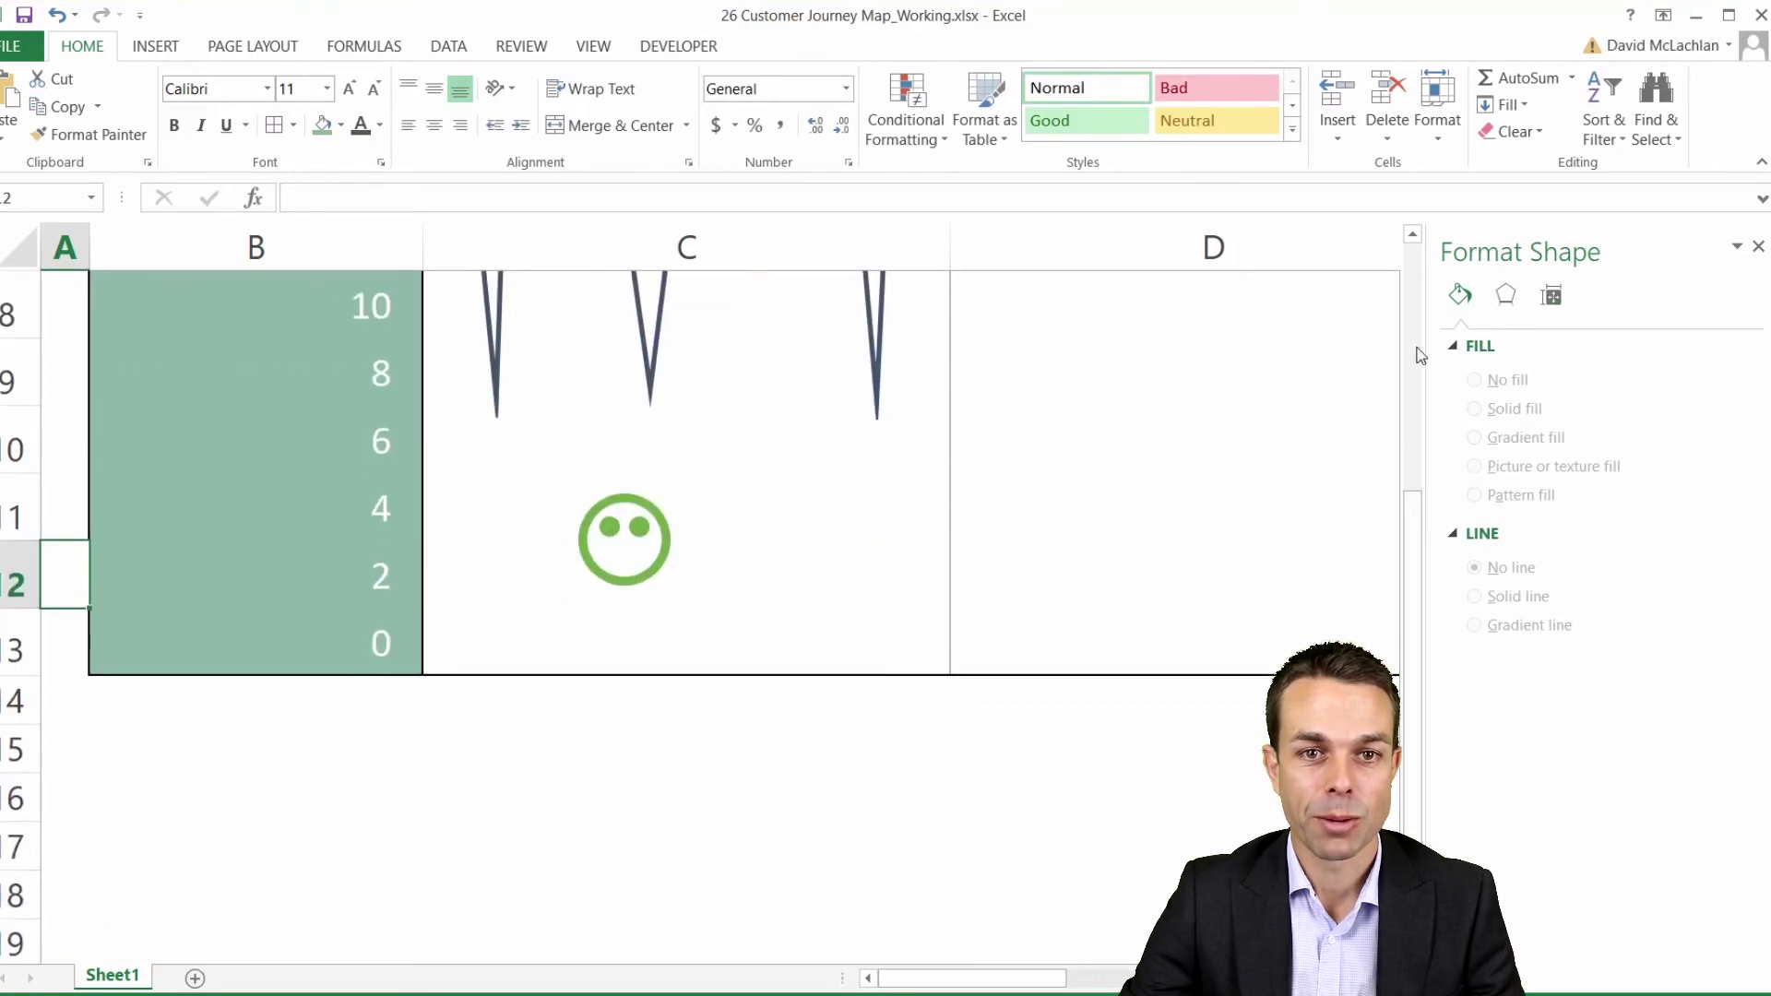
scroll(1392, 581, "up", 2)
scroll(734, 553, "down", 2)
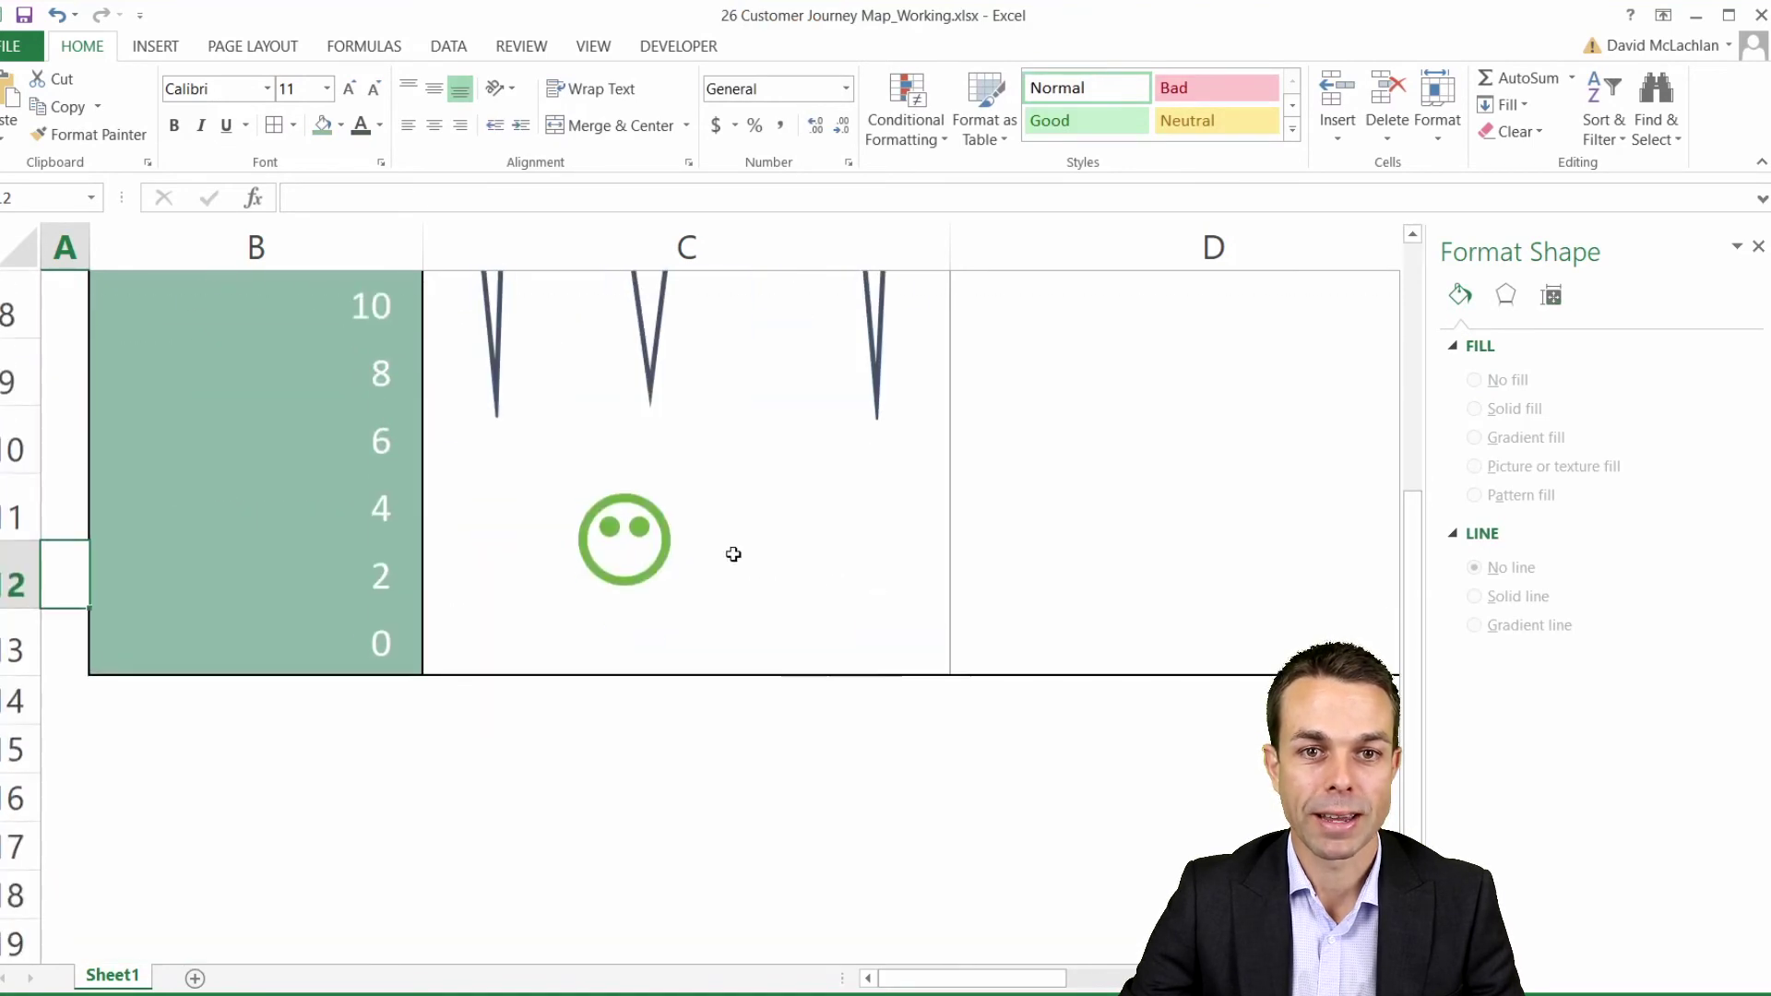
left_click(157, 53)
left_click(366, 78)
left_click(556, 218)
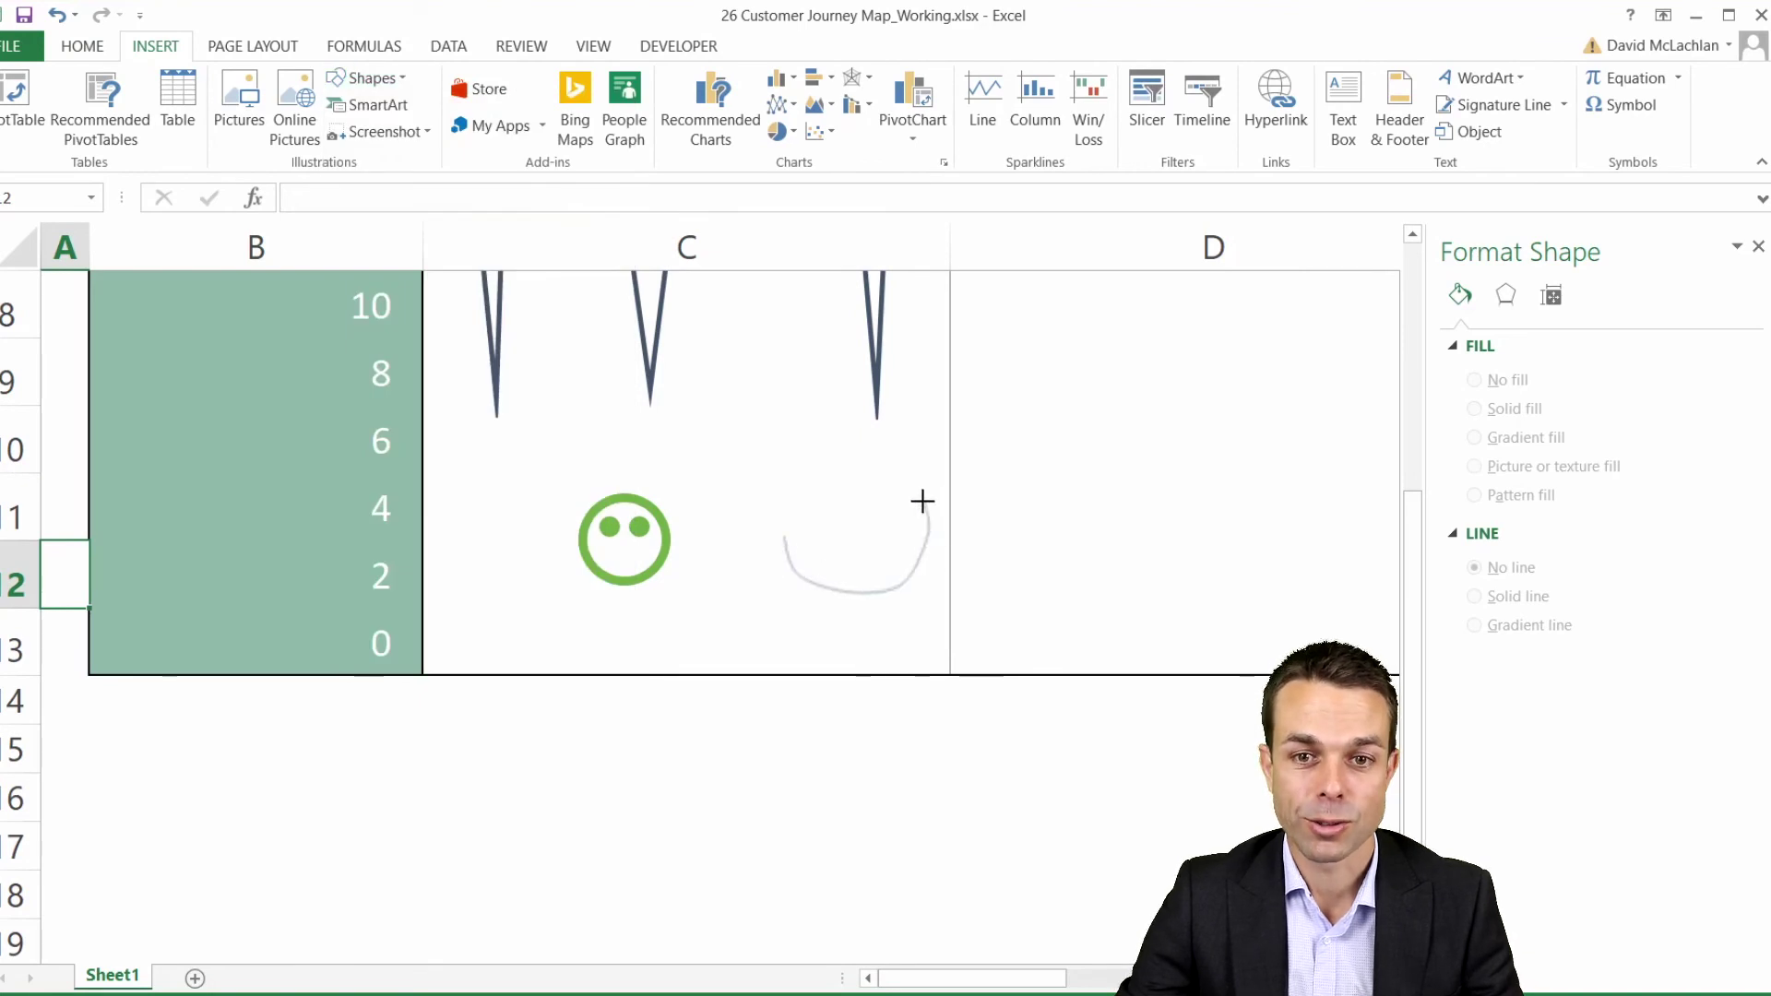
key("Escape")
left_click_drag(893, 538, 835, 543)
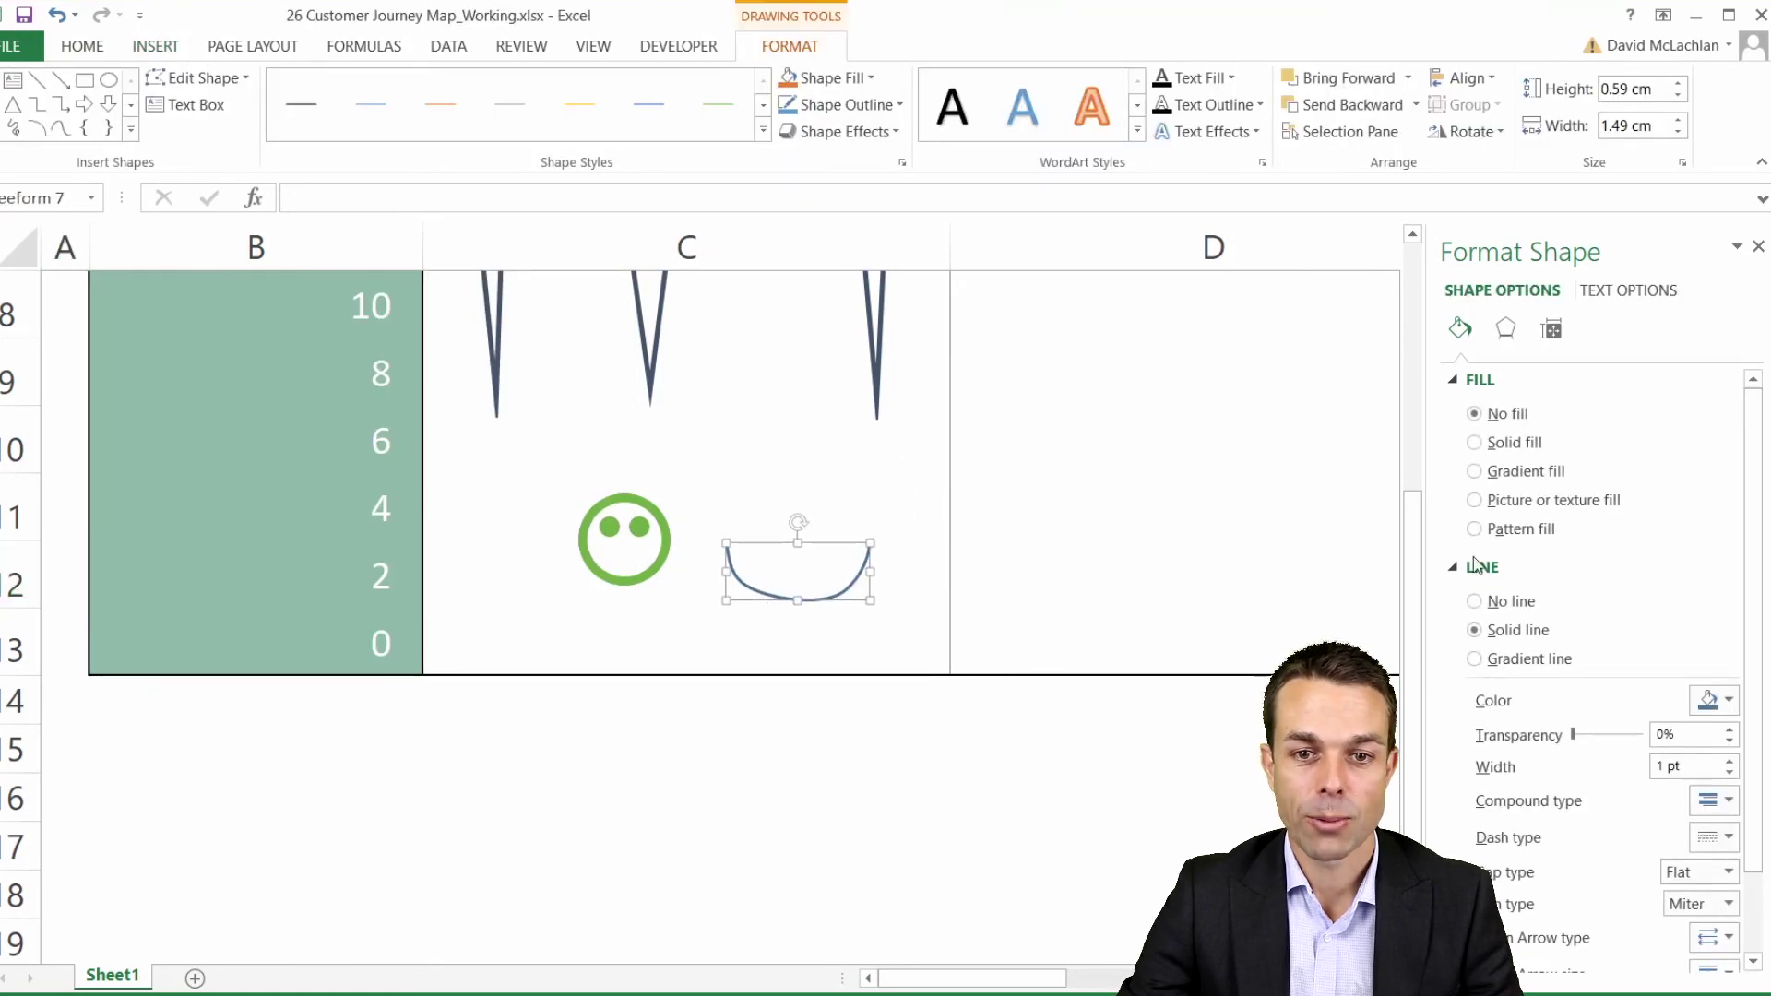
Step: Give the smile curve a green outline 1.75 pt wide
left_click(1728, 762)
left_click(1729, 762)
left_click(1729, 762)
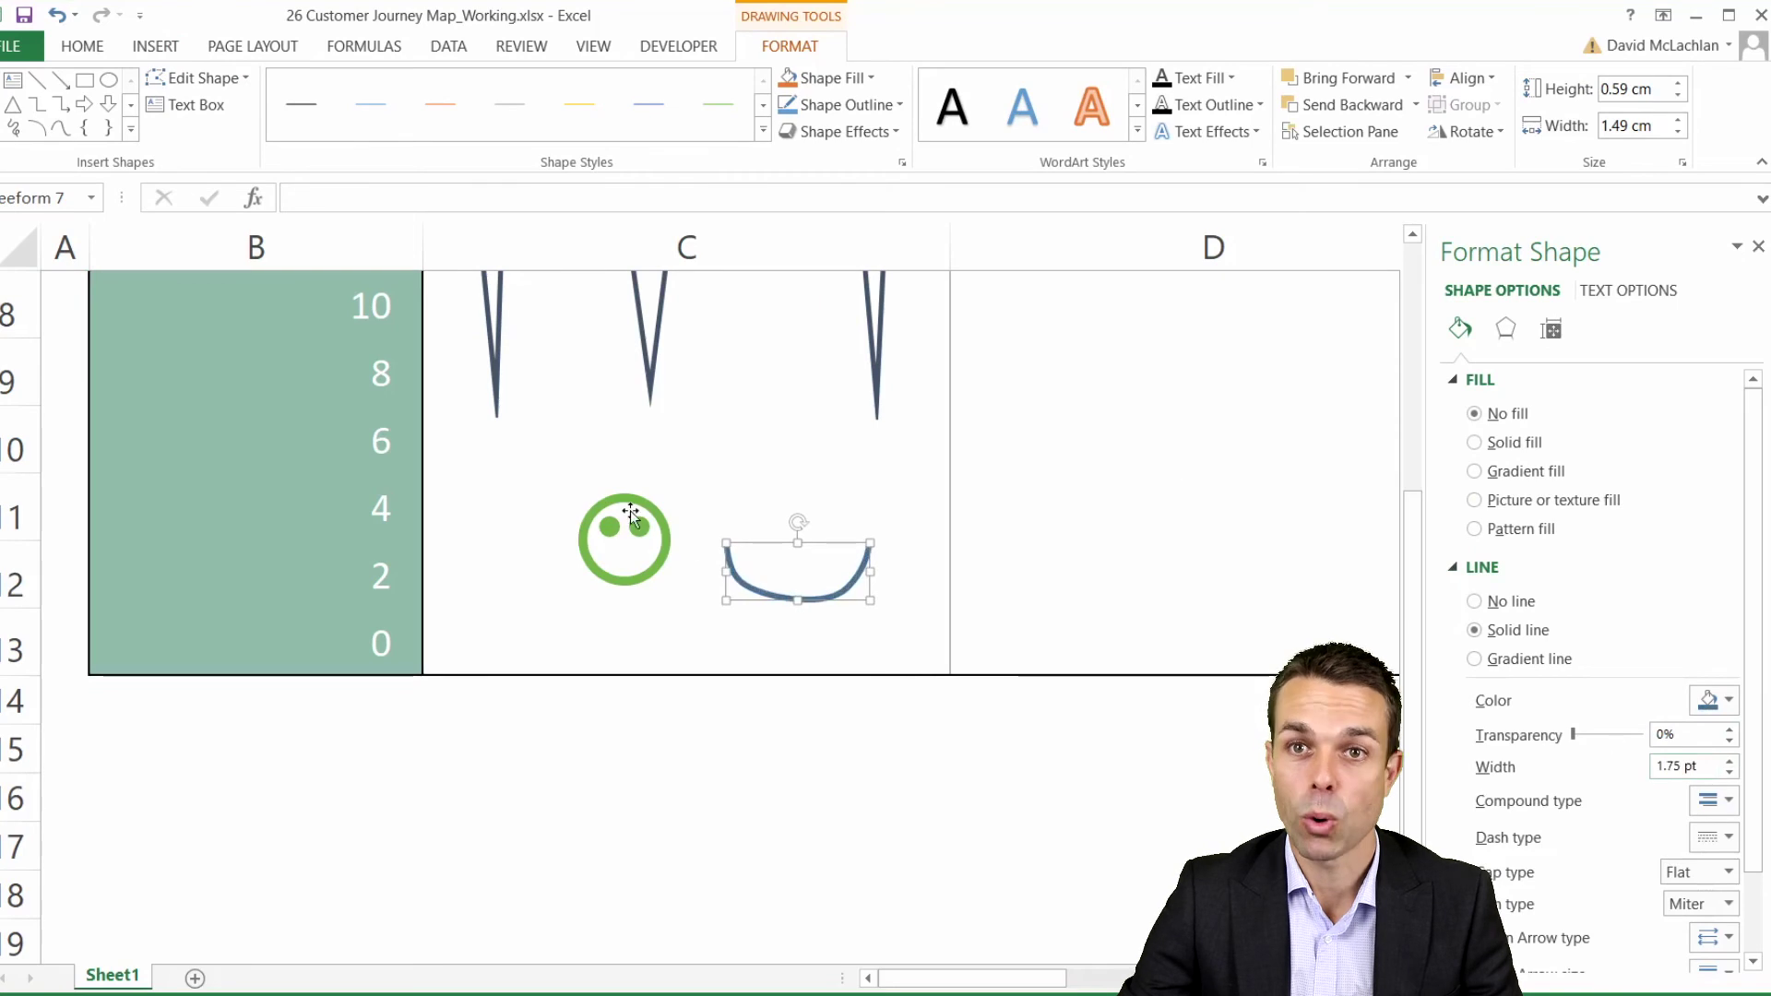
left_click(1723, 704)
left_click(1759, 749)
Step: Edit the points of the smile curve to shape it into an even, symmetrical arc
right_click(759, 595)
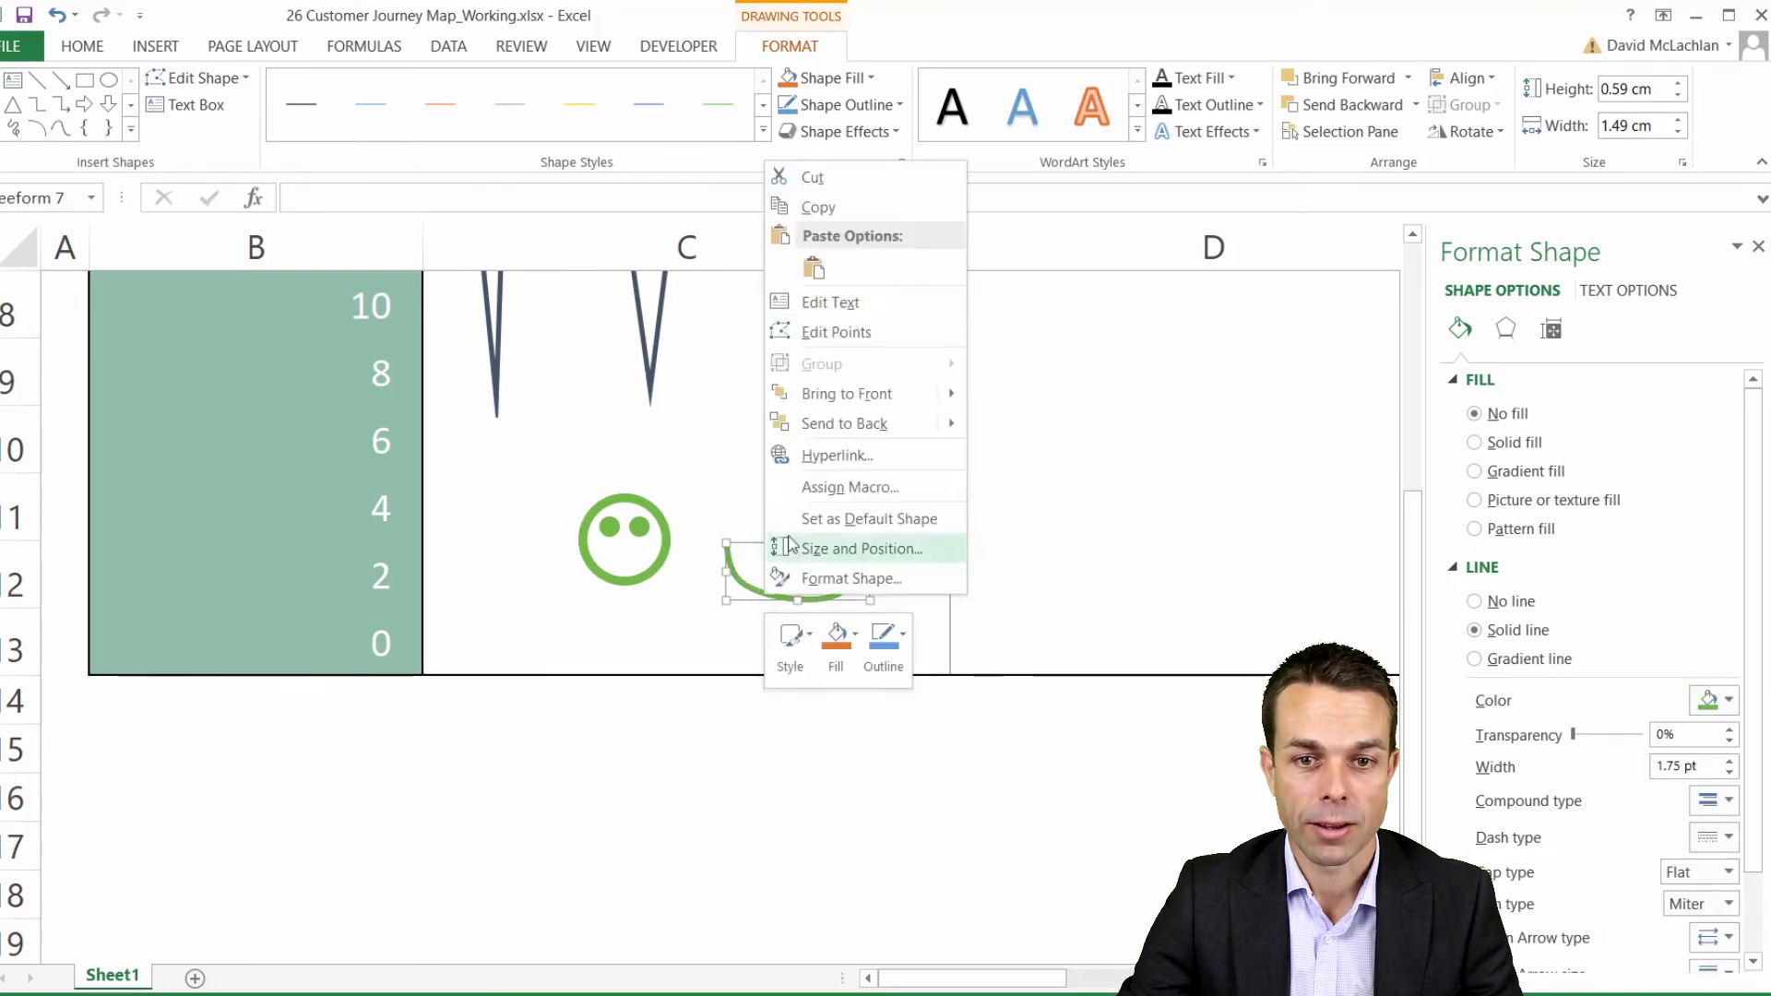
left_click(853, 336)
left_click_drag(792, 599, 799, 602)
left_click(761, 598)
left_click(764, 596)
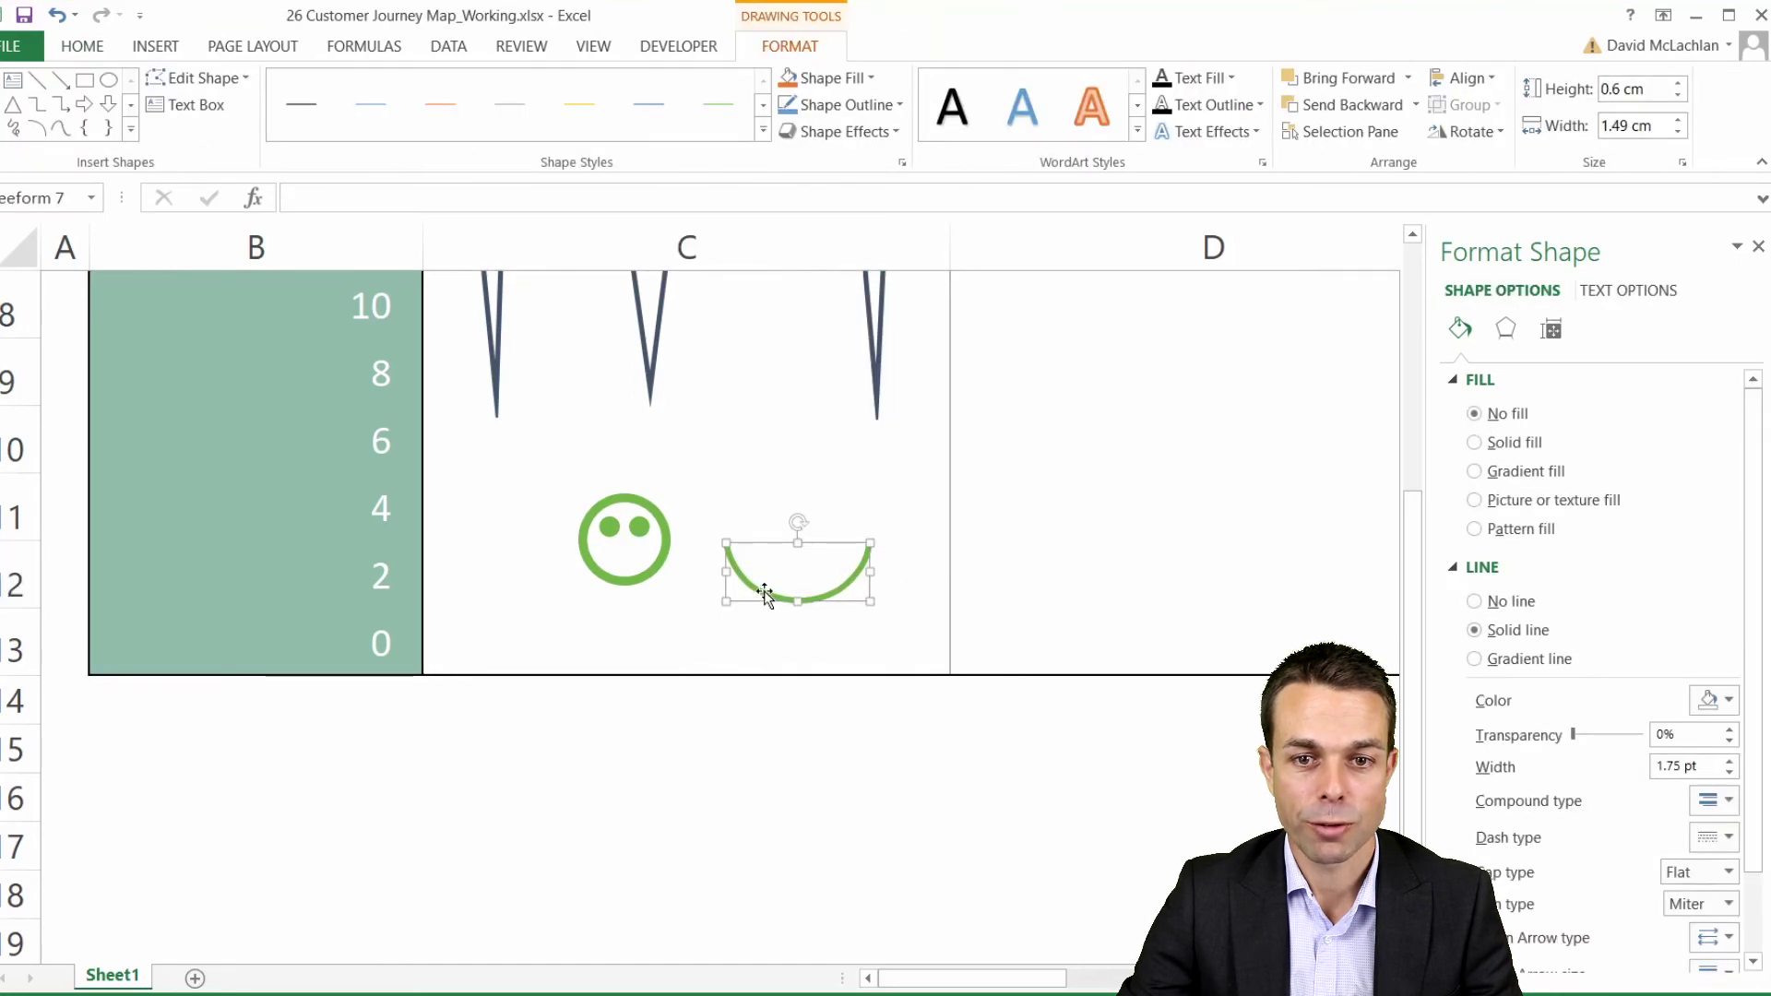
Step: Thicken the smile curve's outline to 2.25 pt and round its line ends
left_click(1730, 759)
left_click(1730, 759)
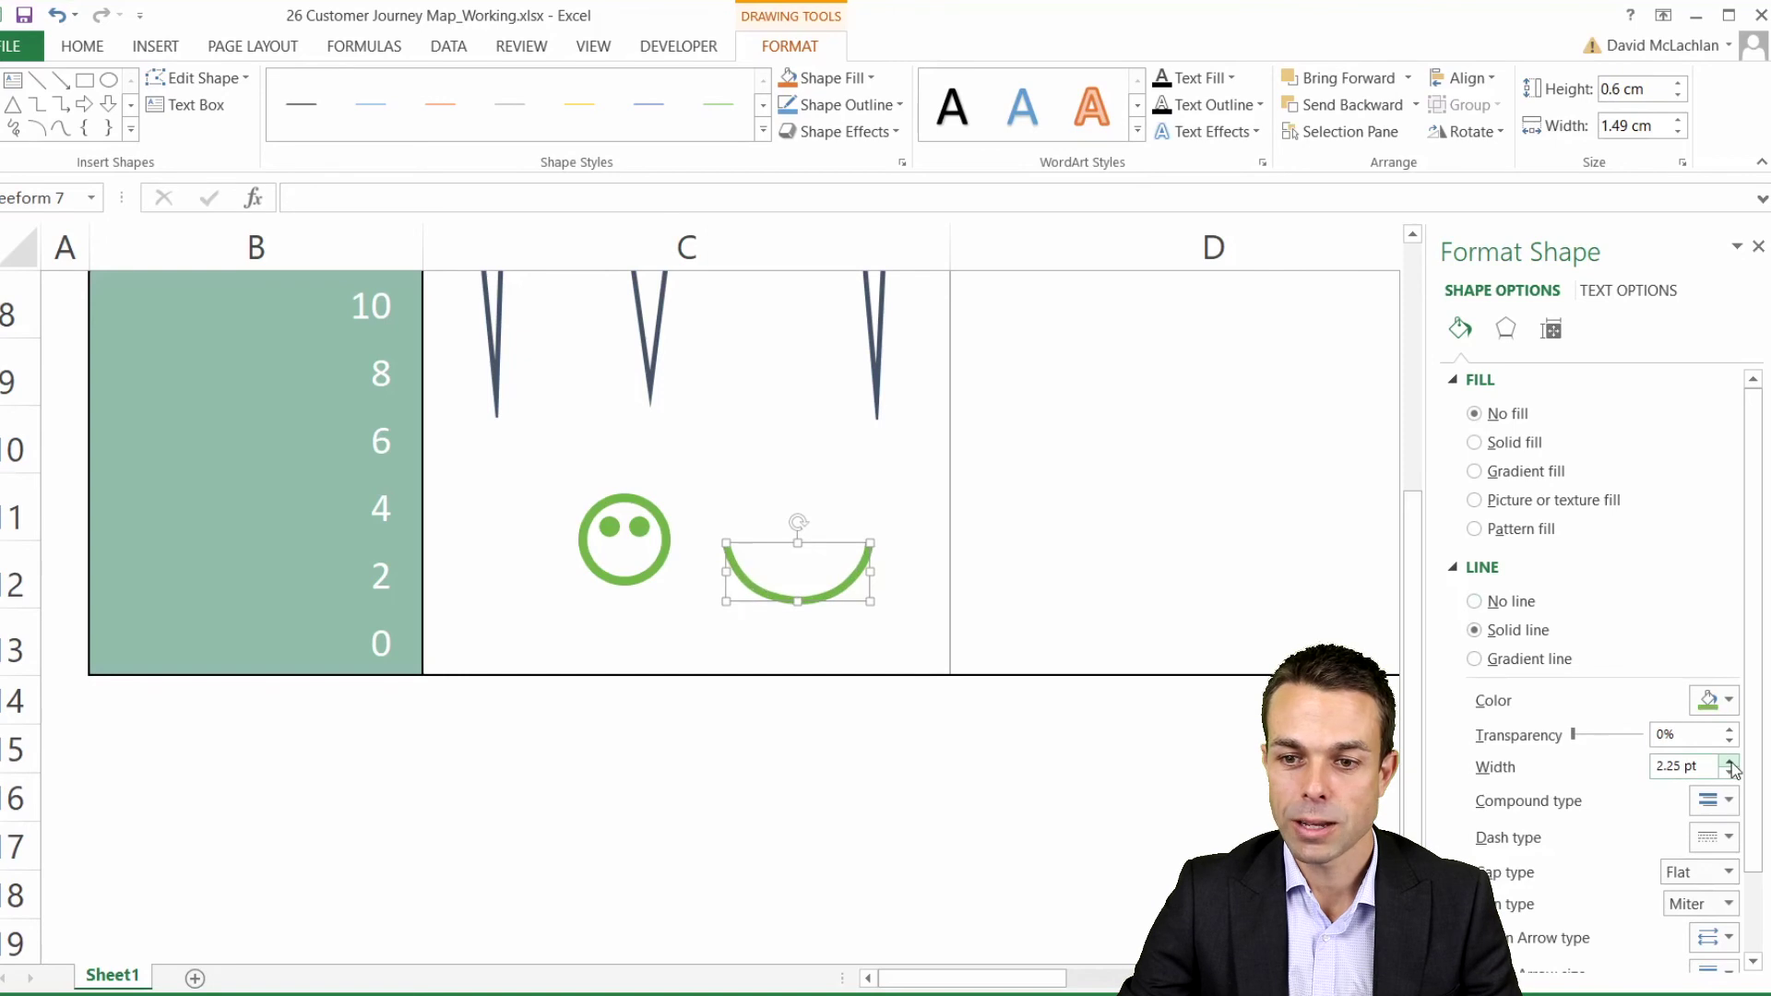
scroll(1594, 835, "down", 1)
left_click(1728, 812)
left_click(1690, 862)
Step: Shrink the smile curve and place it inside the green circle beneath the eyes
left_click(830, 646)
left_click(824, 701)
left_click(872, 548)
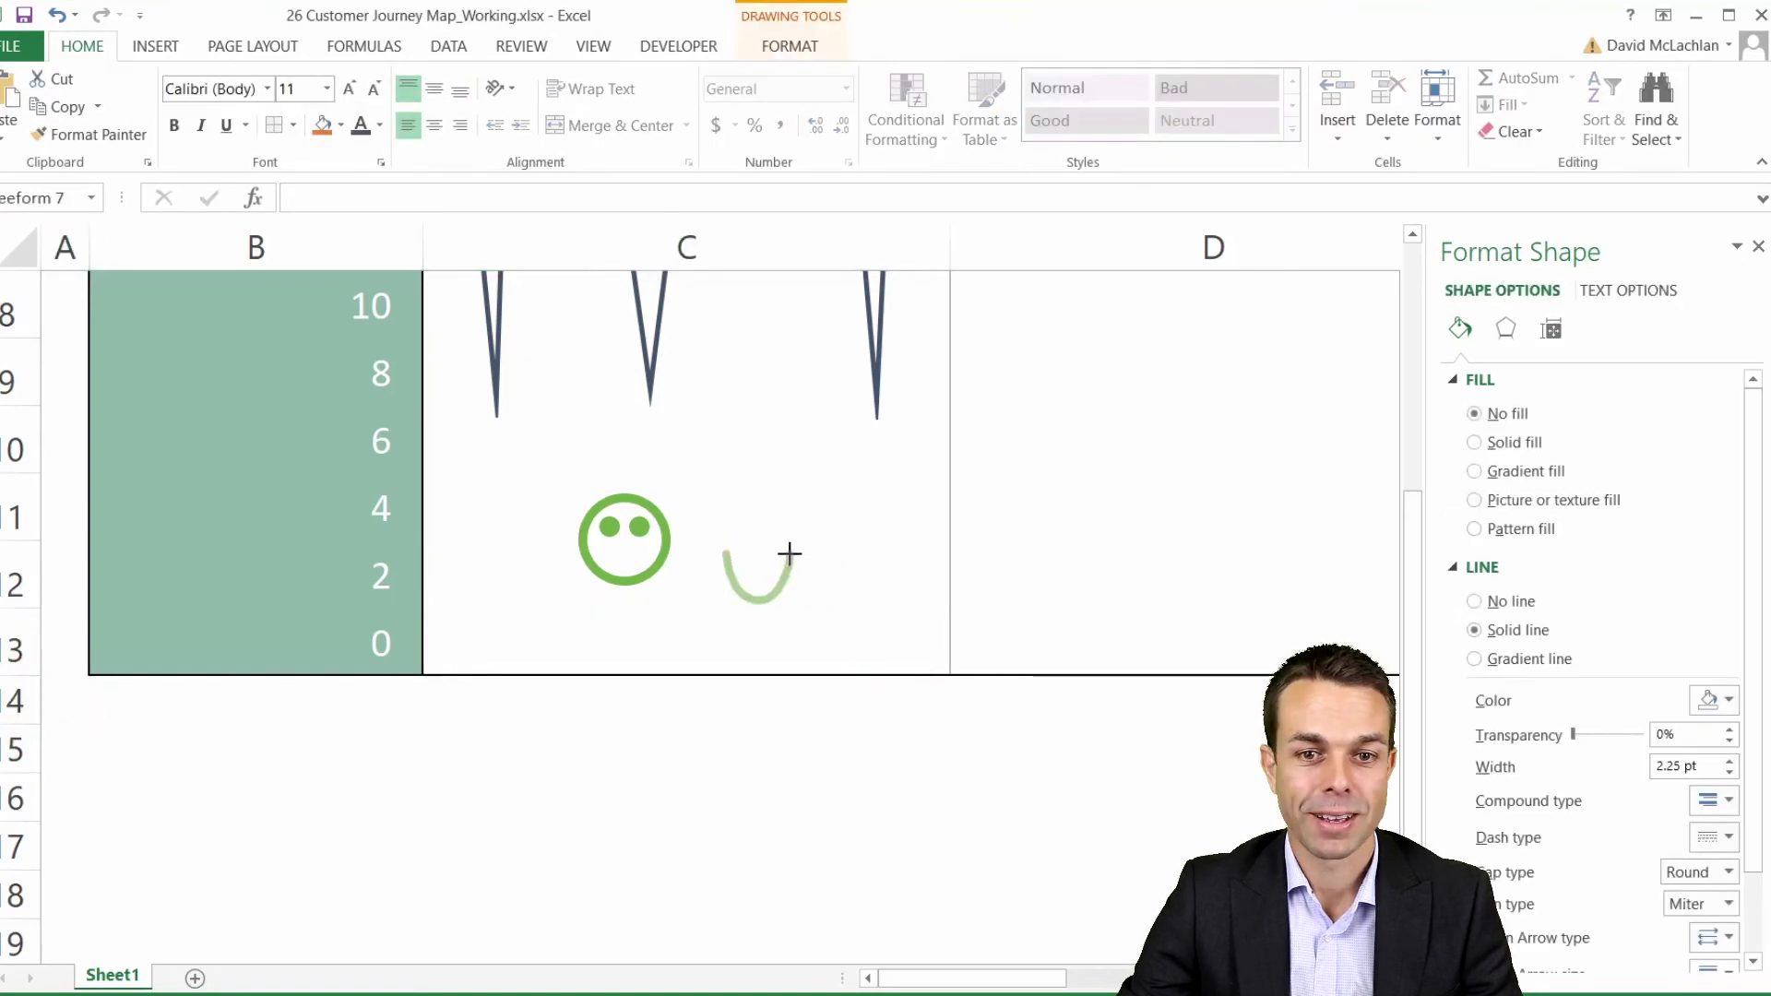
left_click_drag(790, 555, 634, 567)
left_click(600, 648)
left_click(76, 786)
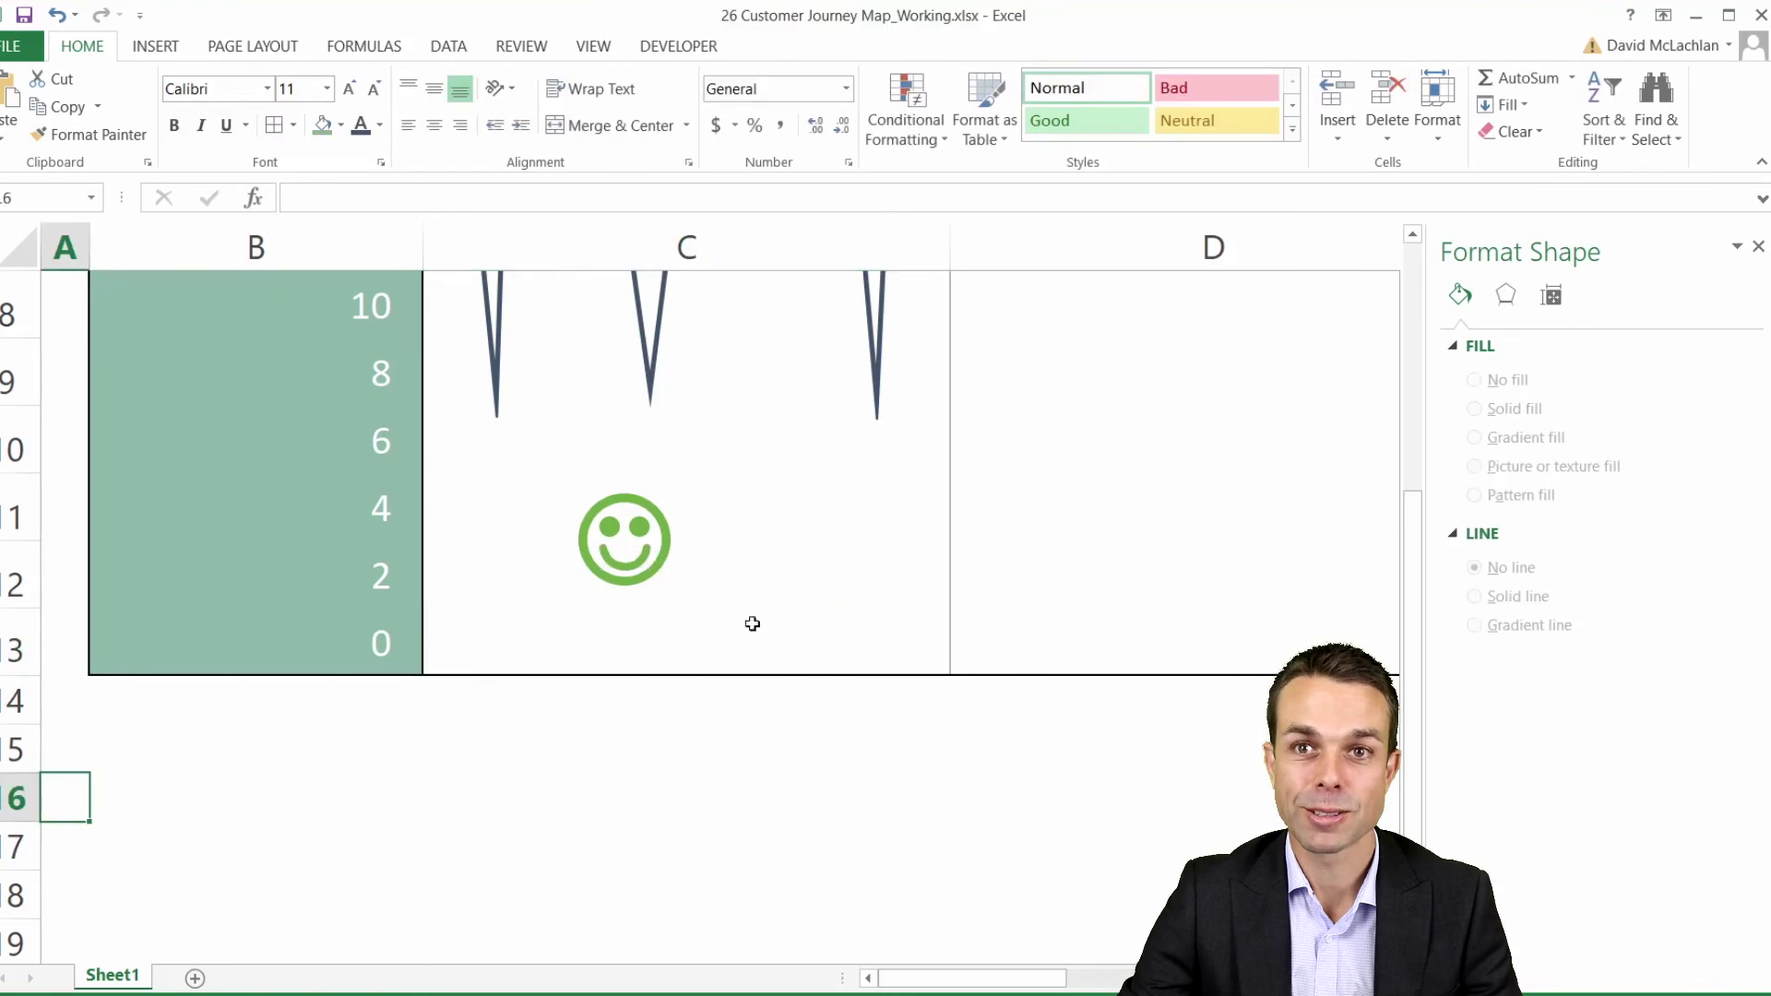
Step: Group the green circle, both eyes and the smile into one object
left_click(601, 511)
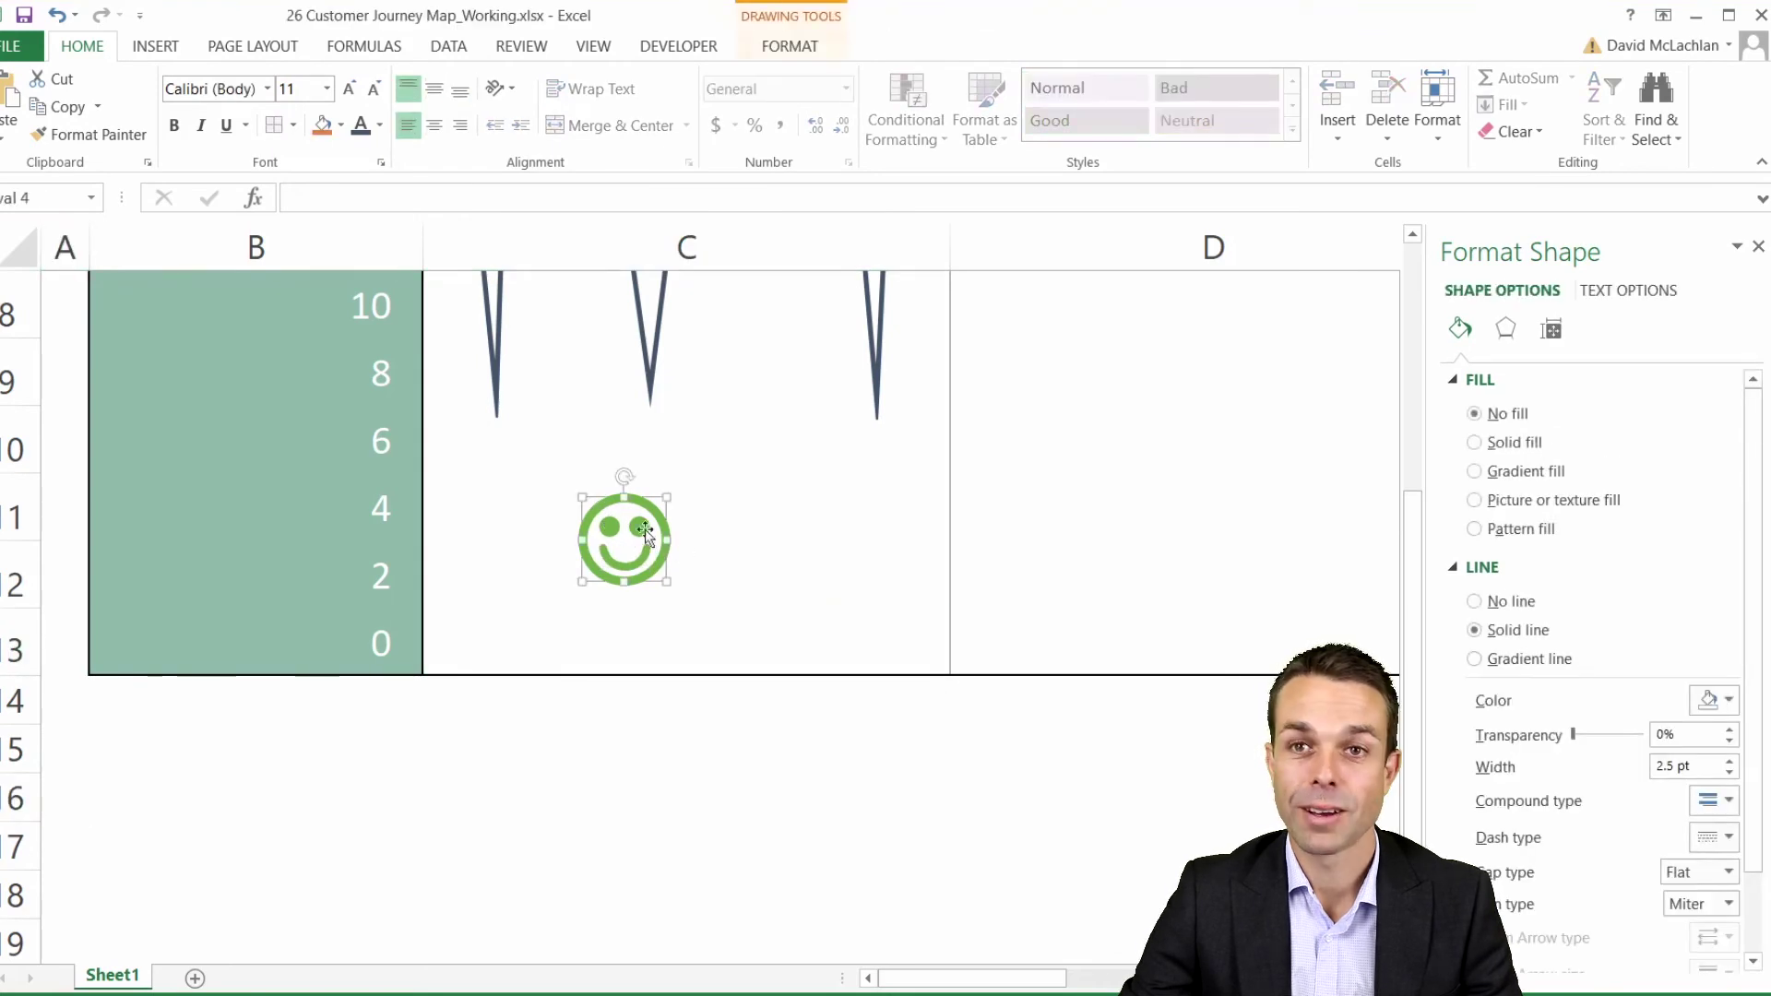
left_click(612, 526, "shift")
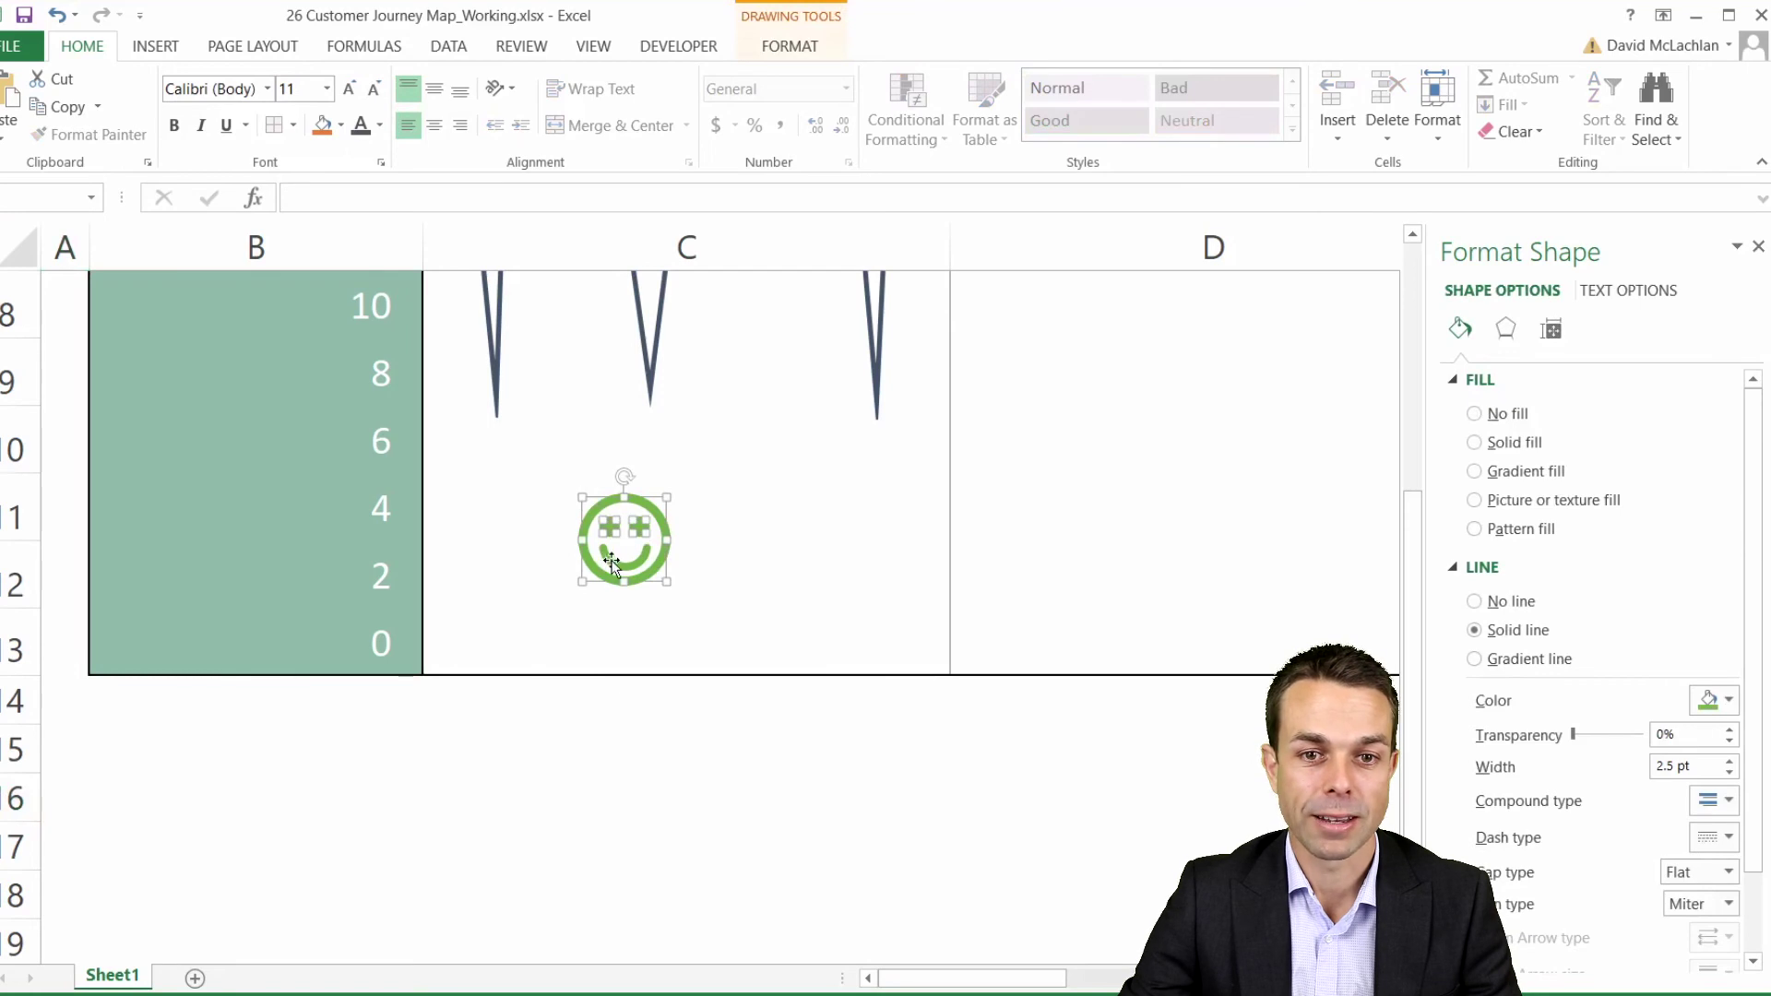
left_click(611, 563, "ctrl")
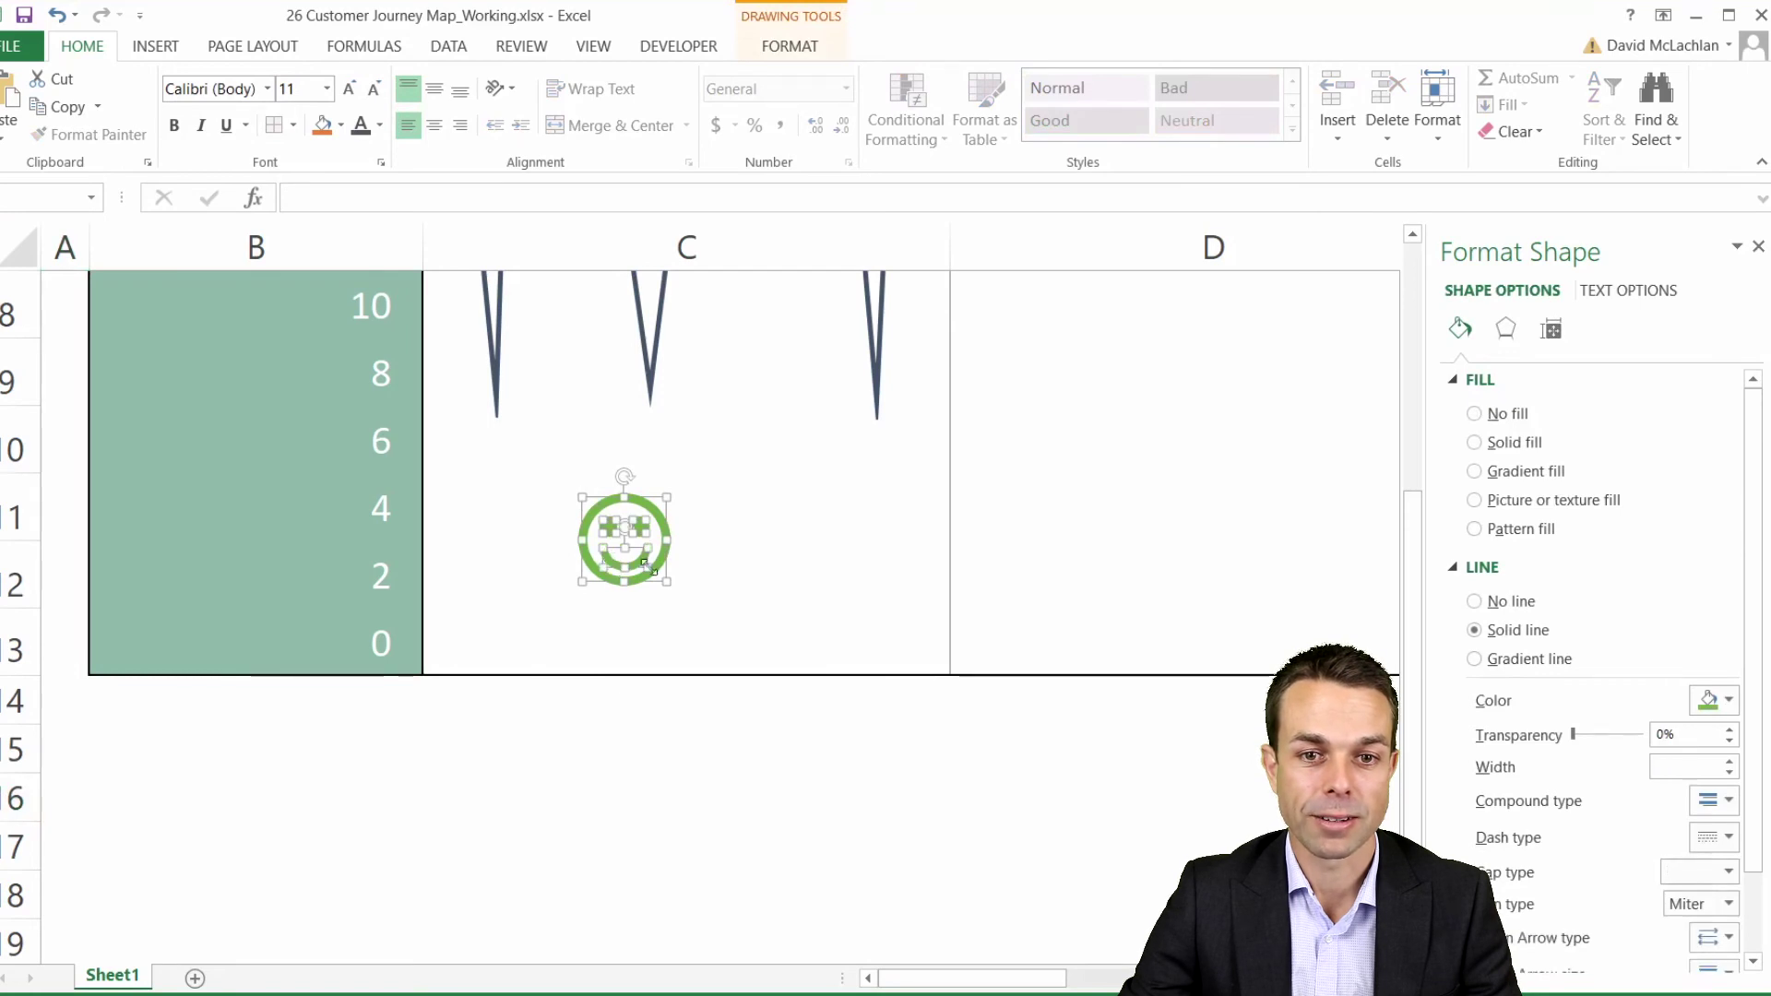
right_click(653, 507)
mouse_move(720, 648)
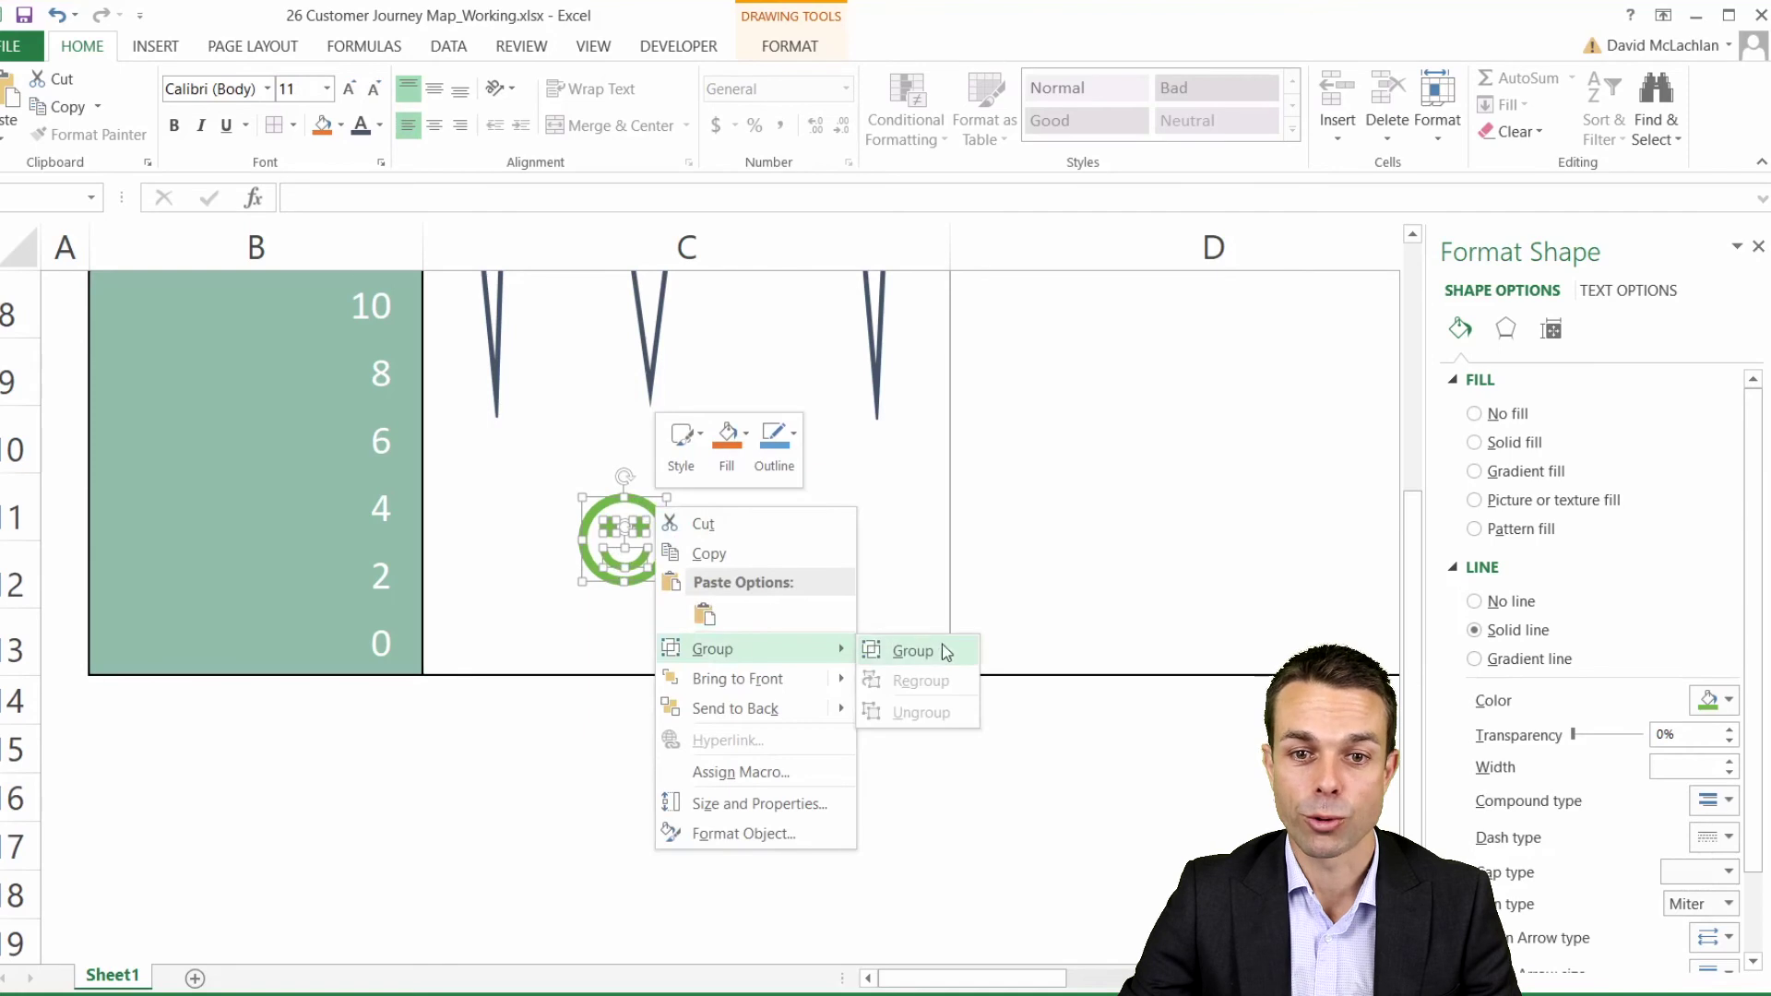
left_click(912, 650)
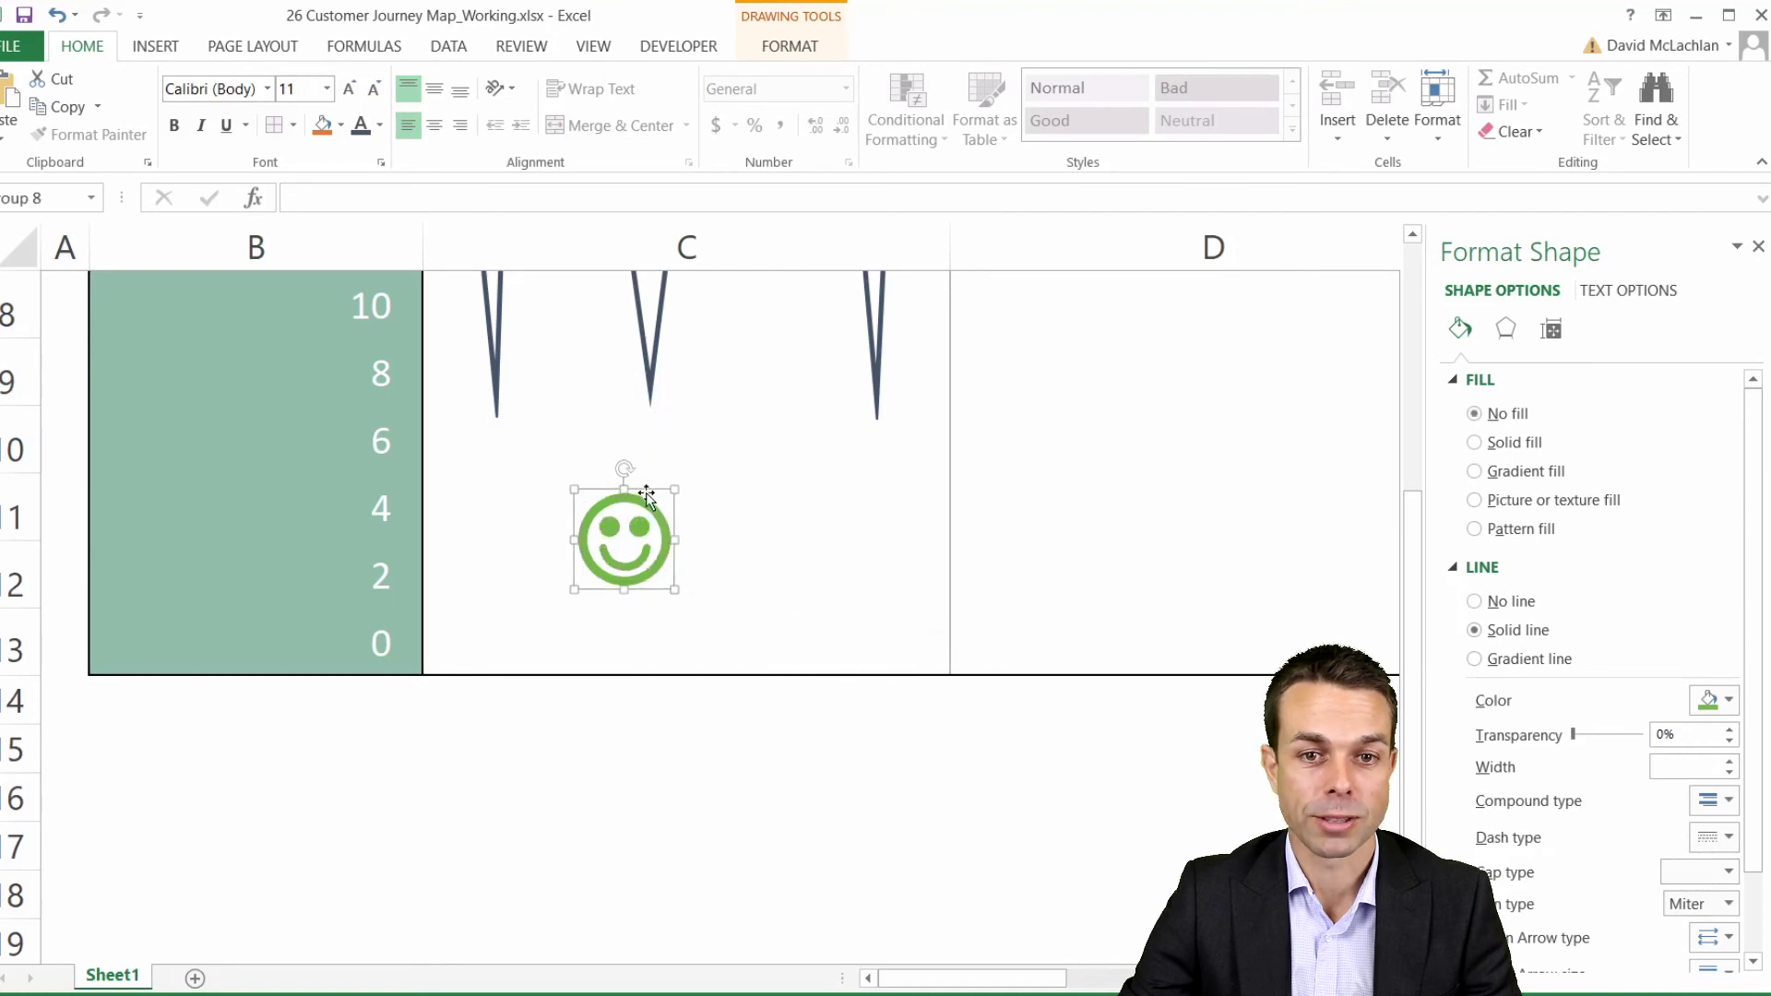
Step: Move the grouped green smiley into column B beside the 10 and 8 ratings
mouse_move(646, 496)
left_mouse_down()
mouse_move(258, 304)
mouse_move(461, 369)
mouse_move(646, 482)
left_mouse_up()
scroll(704, 487, "up", 2)
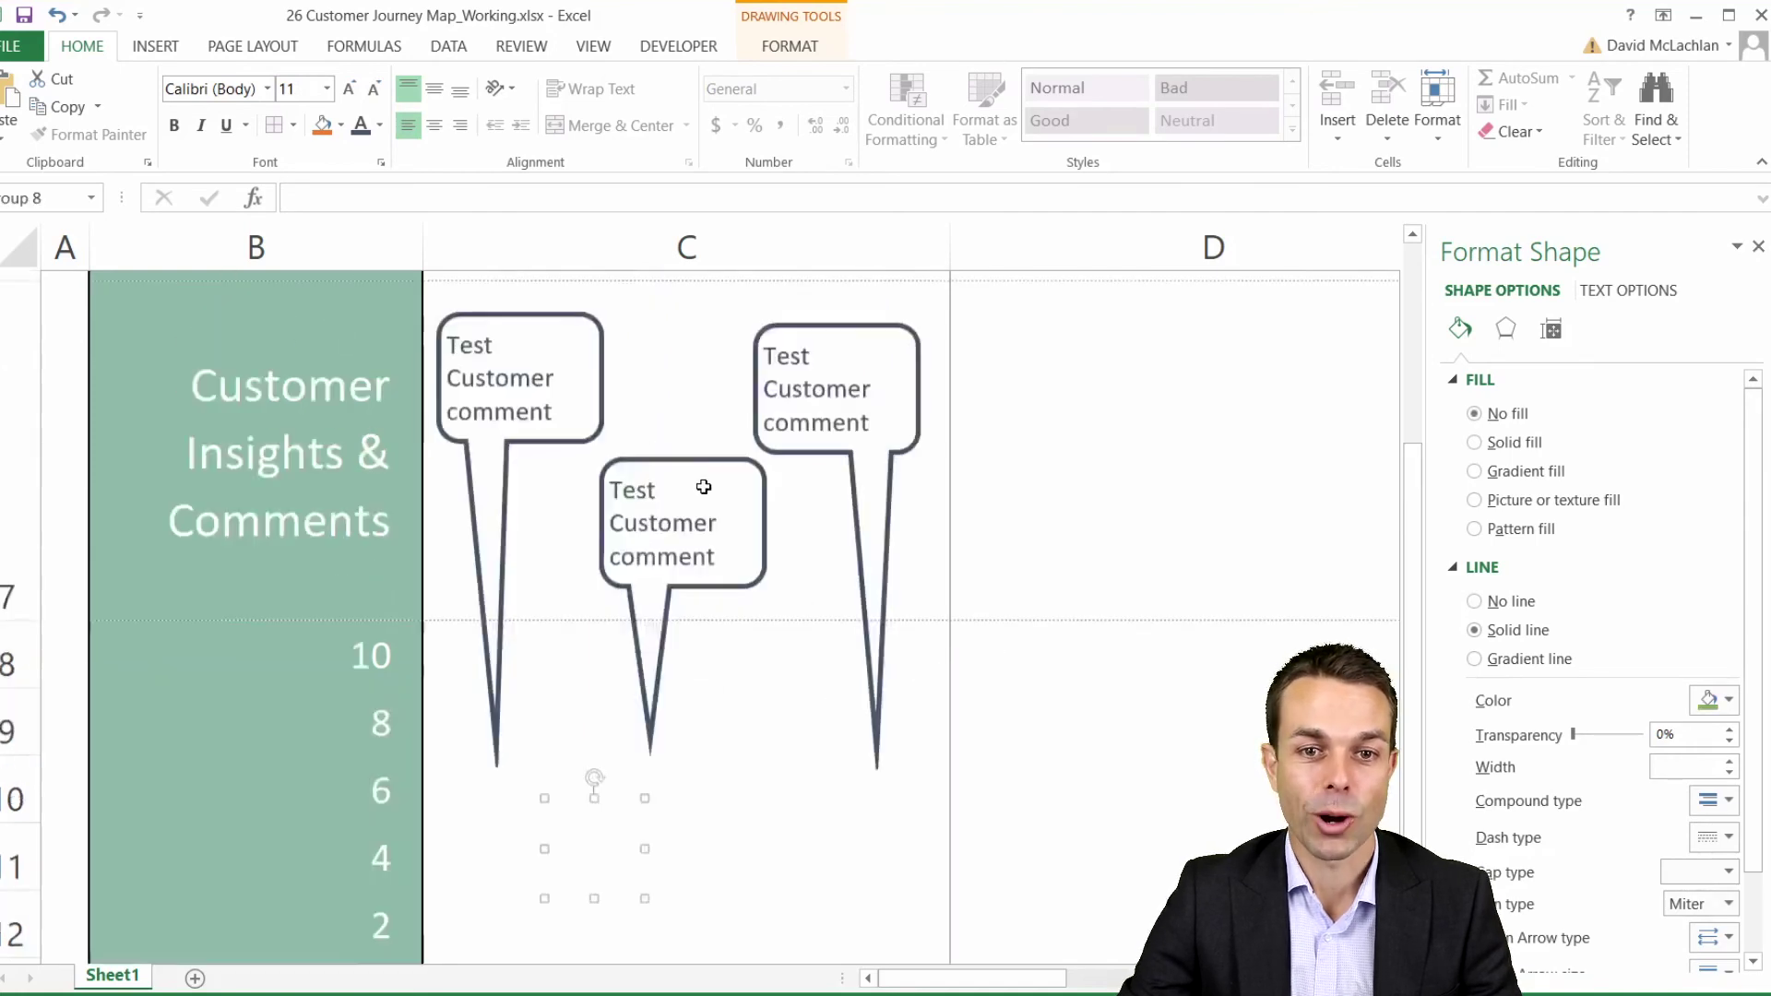
scroll(703, 487, "down", 2)
left_click_drag(613, 452, 589, 341)
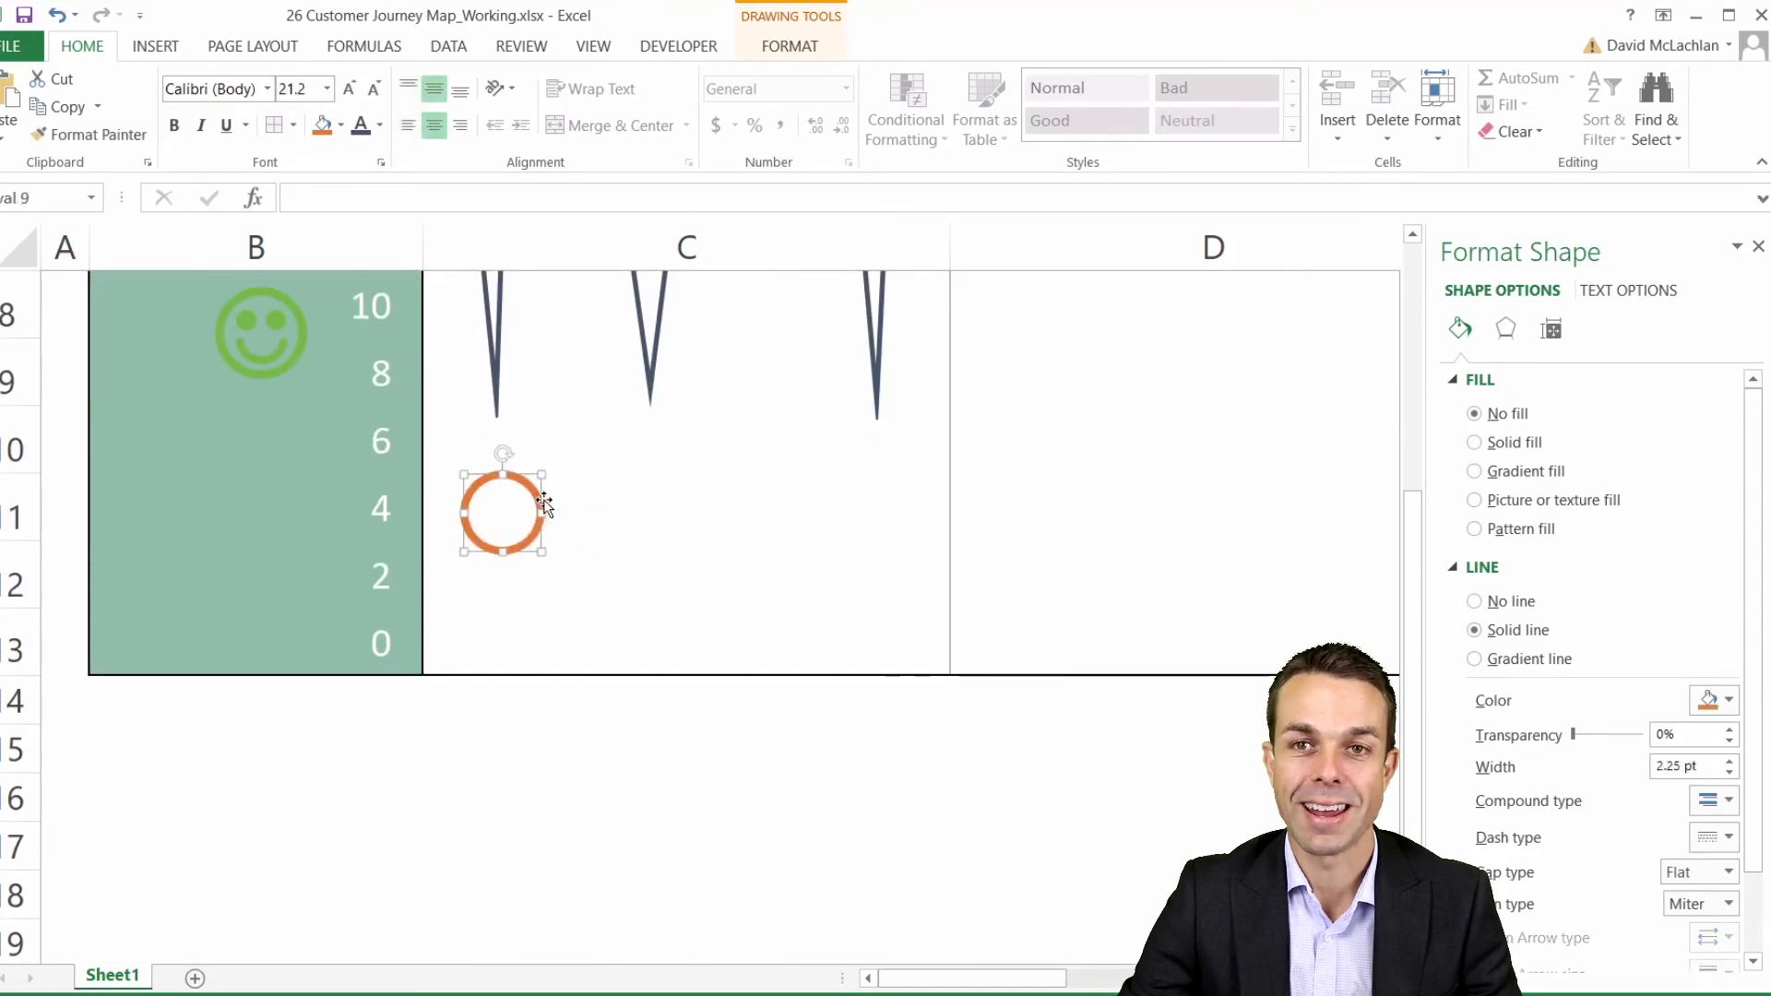
key("ctrl+z")
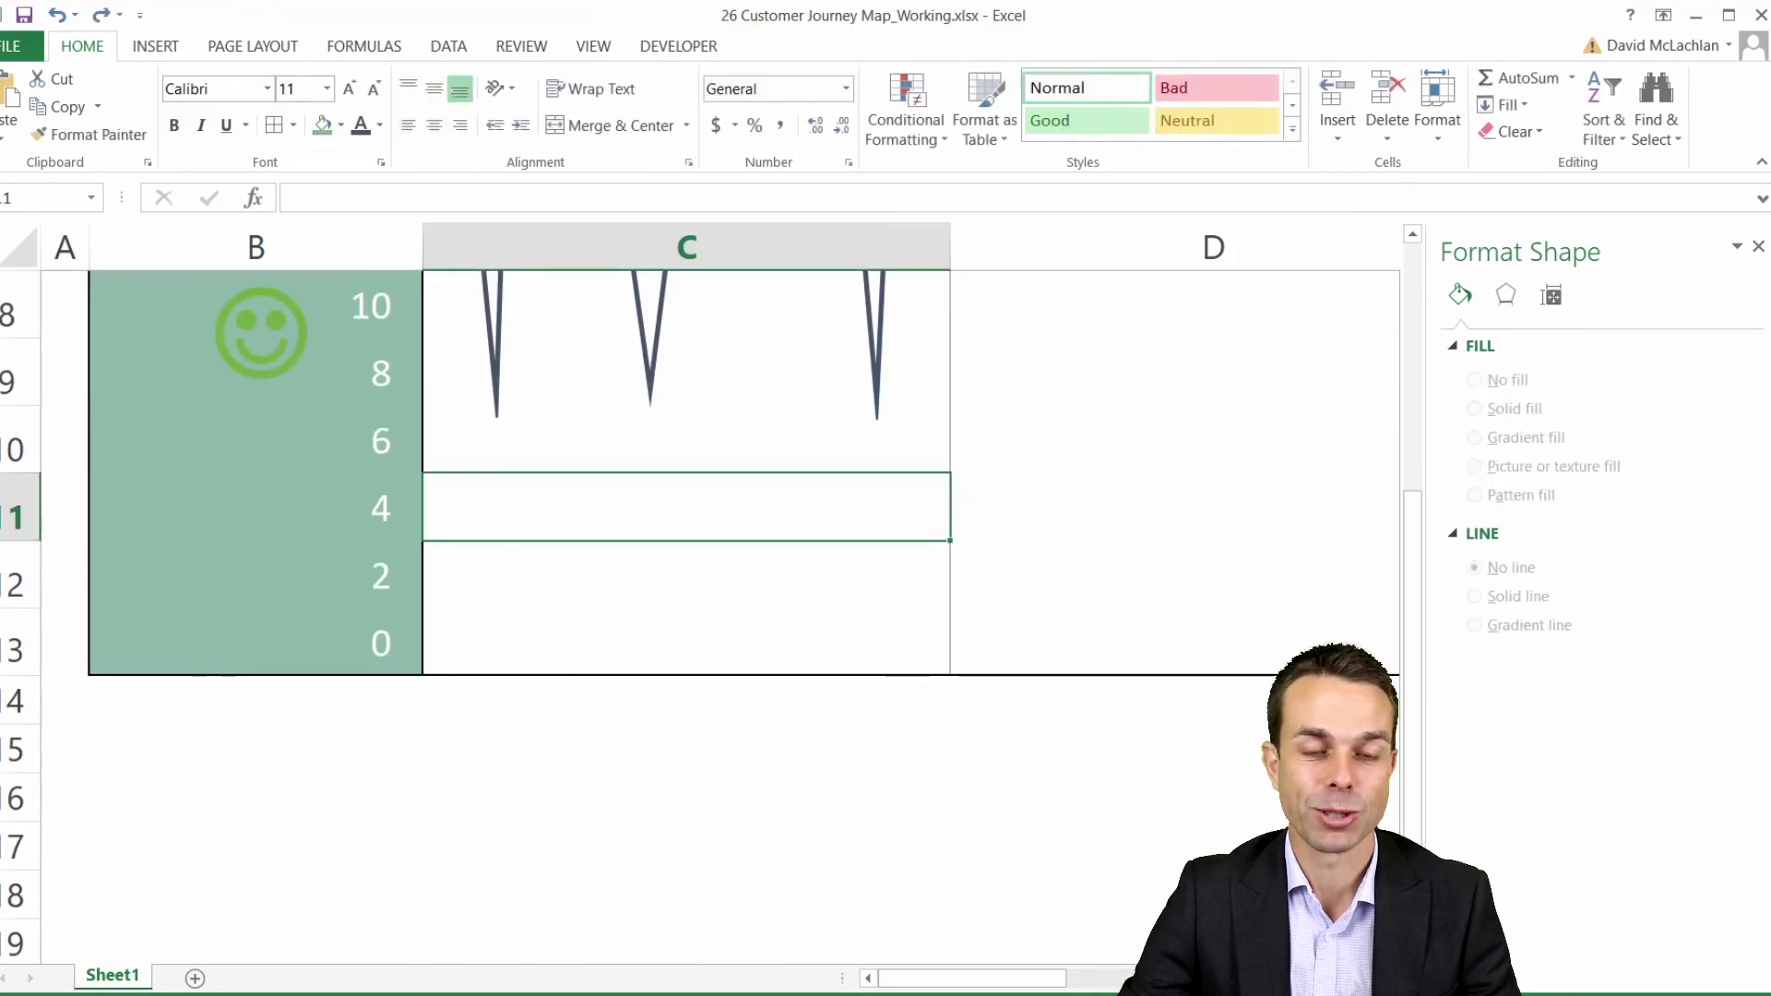
Step: Add an orange neutral face and a dark red sad face in column C beside the lower ratings
left_click(512, 537)
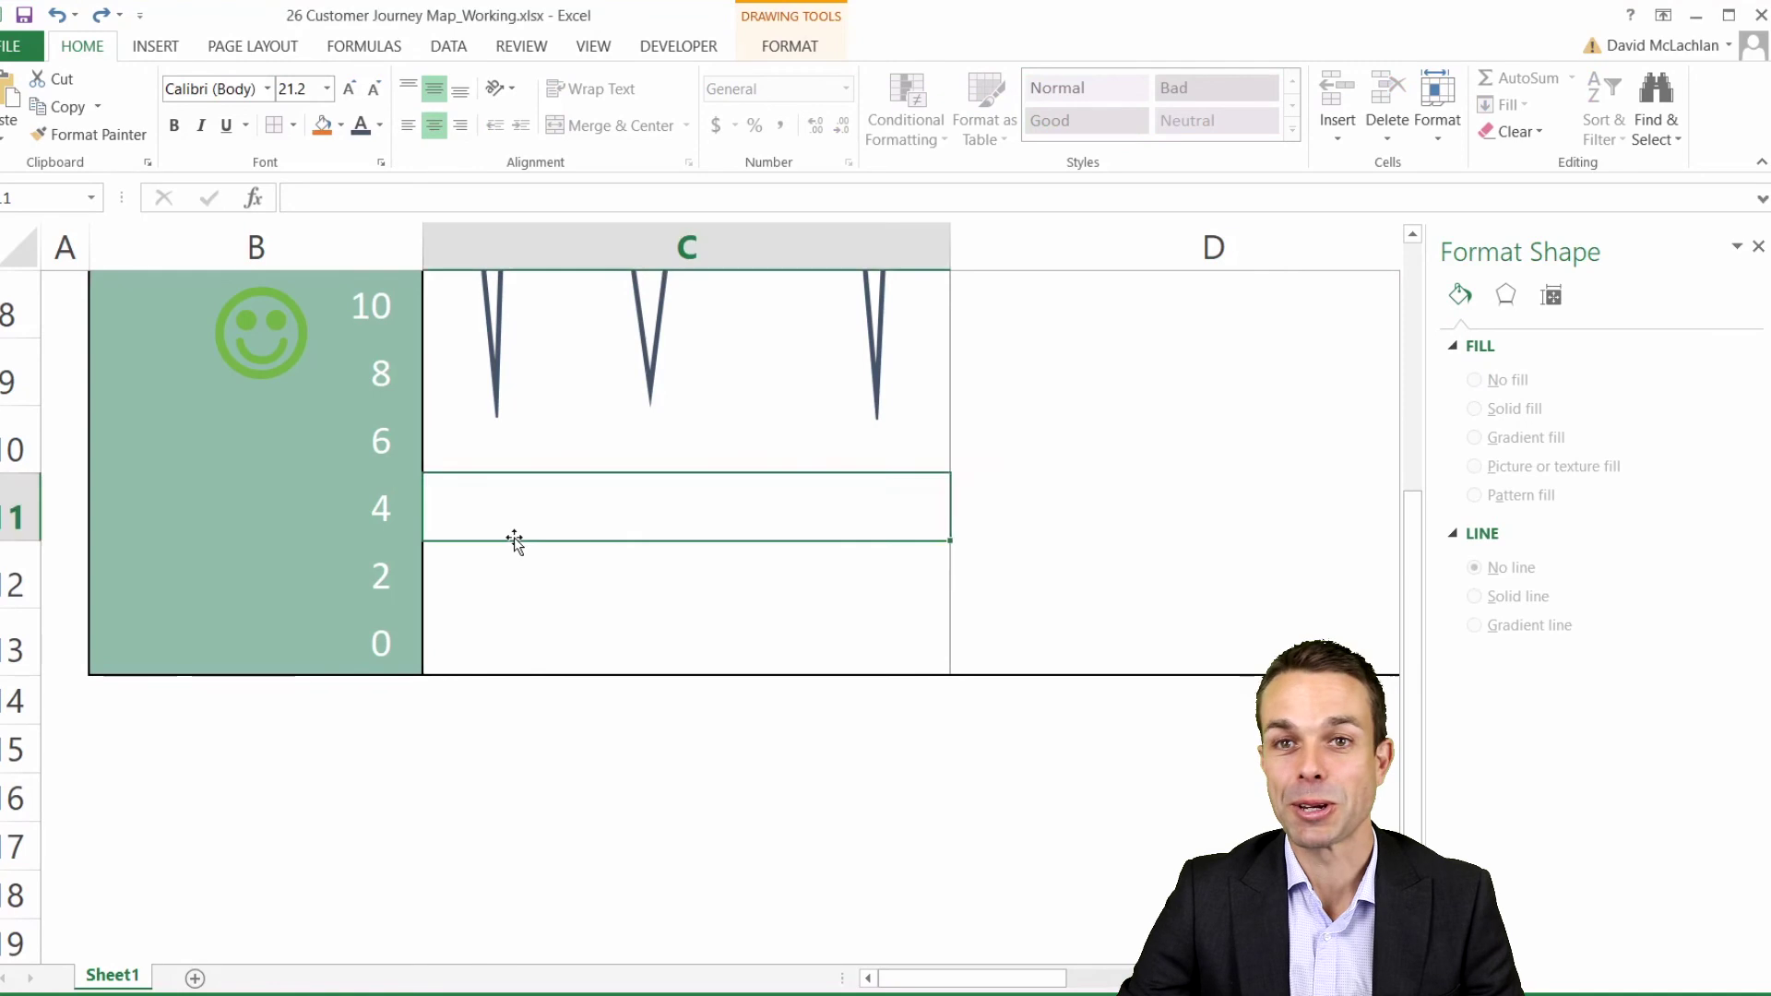
key("ctrl+v")
left_click(566, 671)
key("Delete")
left_click(435, 535)
left_click(435, 535)
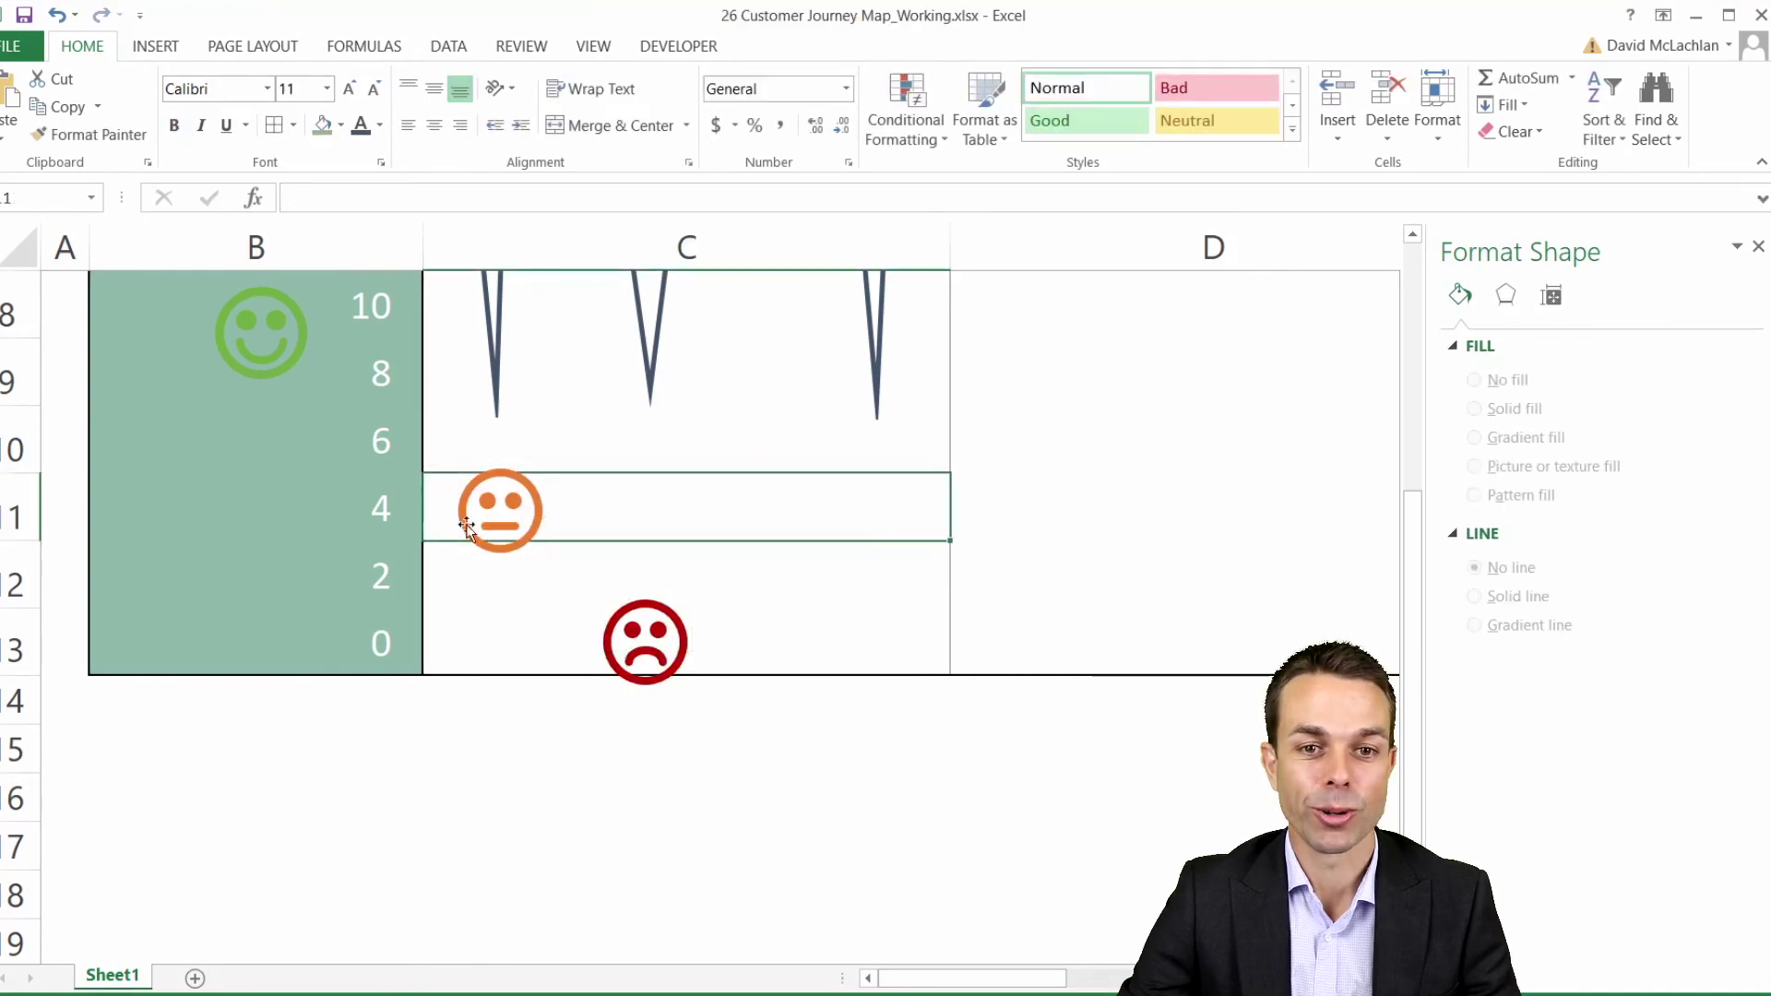
Step: Move the orange face beside the 6 and 4 ratings and the red face beside 2 and 0 in column B
left_click(526, 466)
left_click_drag(526, 467, 311, 447)
left_click(613, 617)
left_click_drag(598, 595, 236, 565)
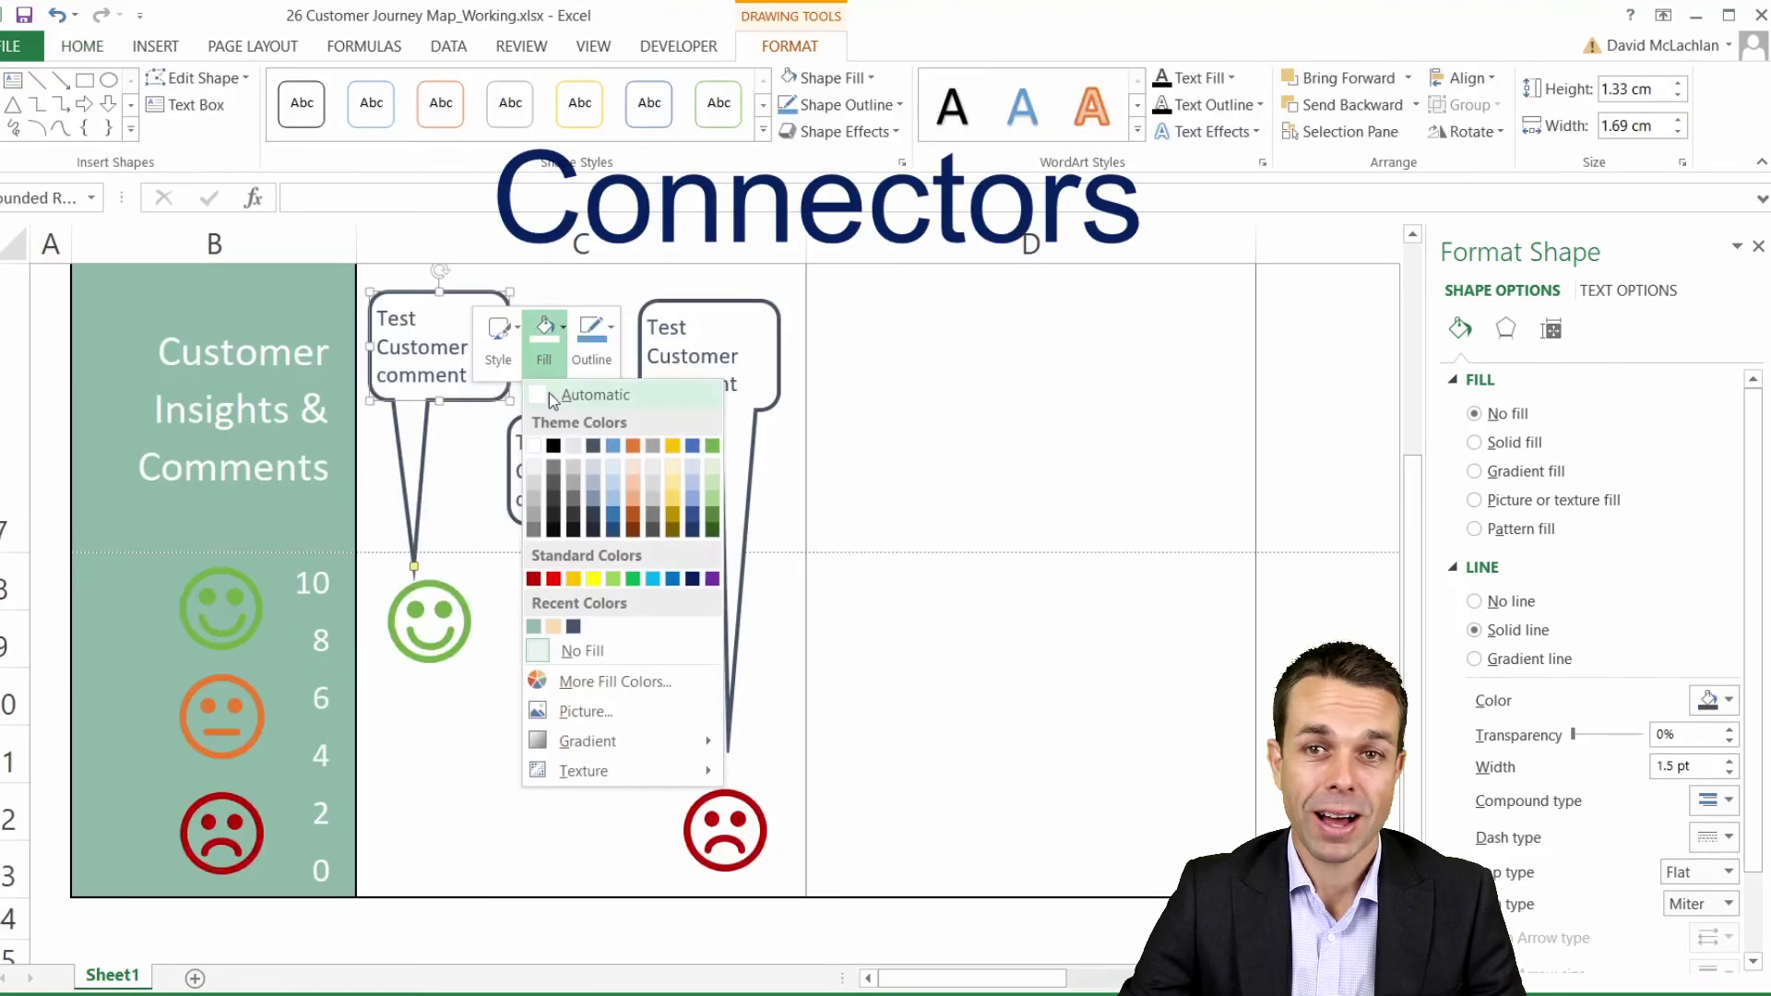
Step: Fill the first customer comment callout in column C with white
left_click(535, 449)
left_click(507, 627)
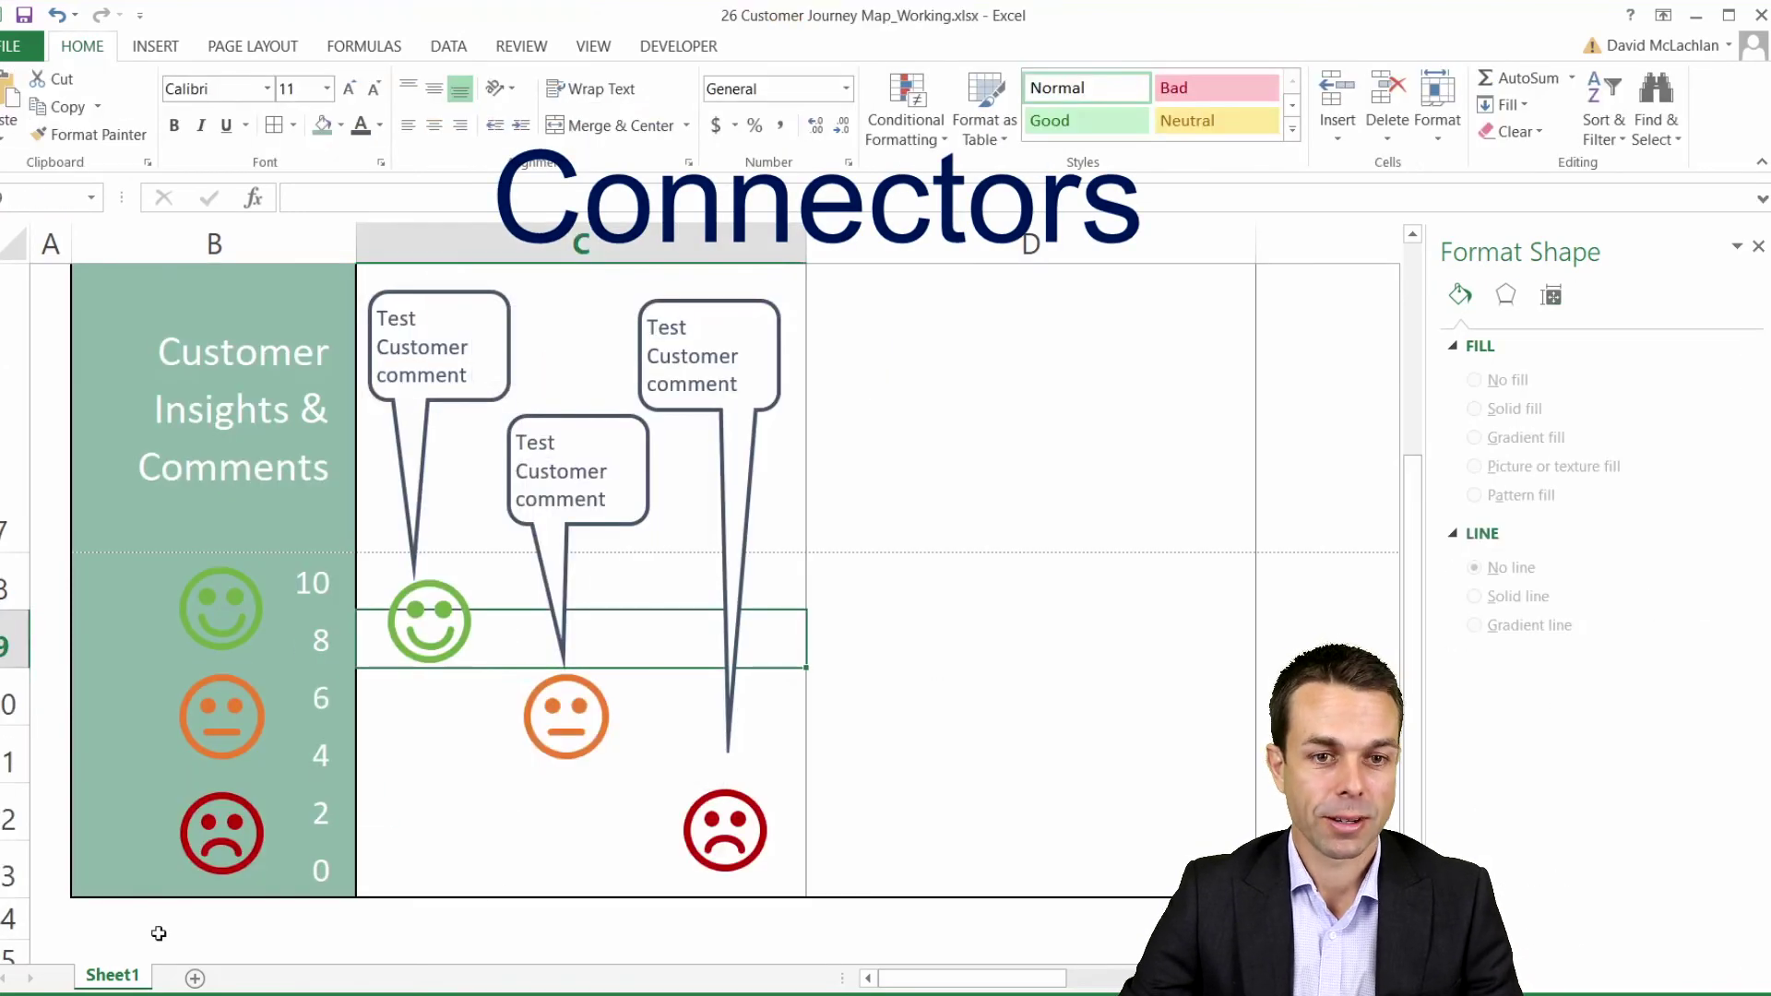
left_click(52, 927)
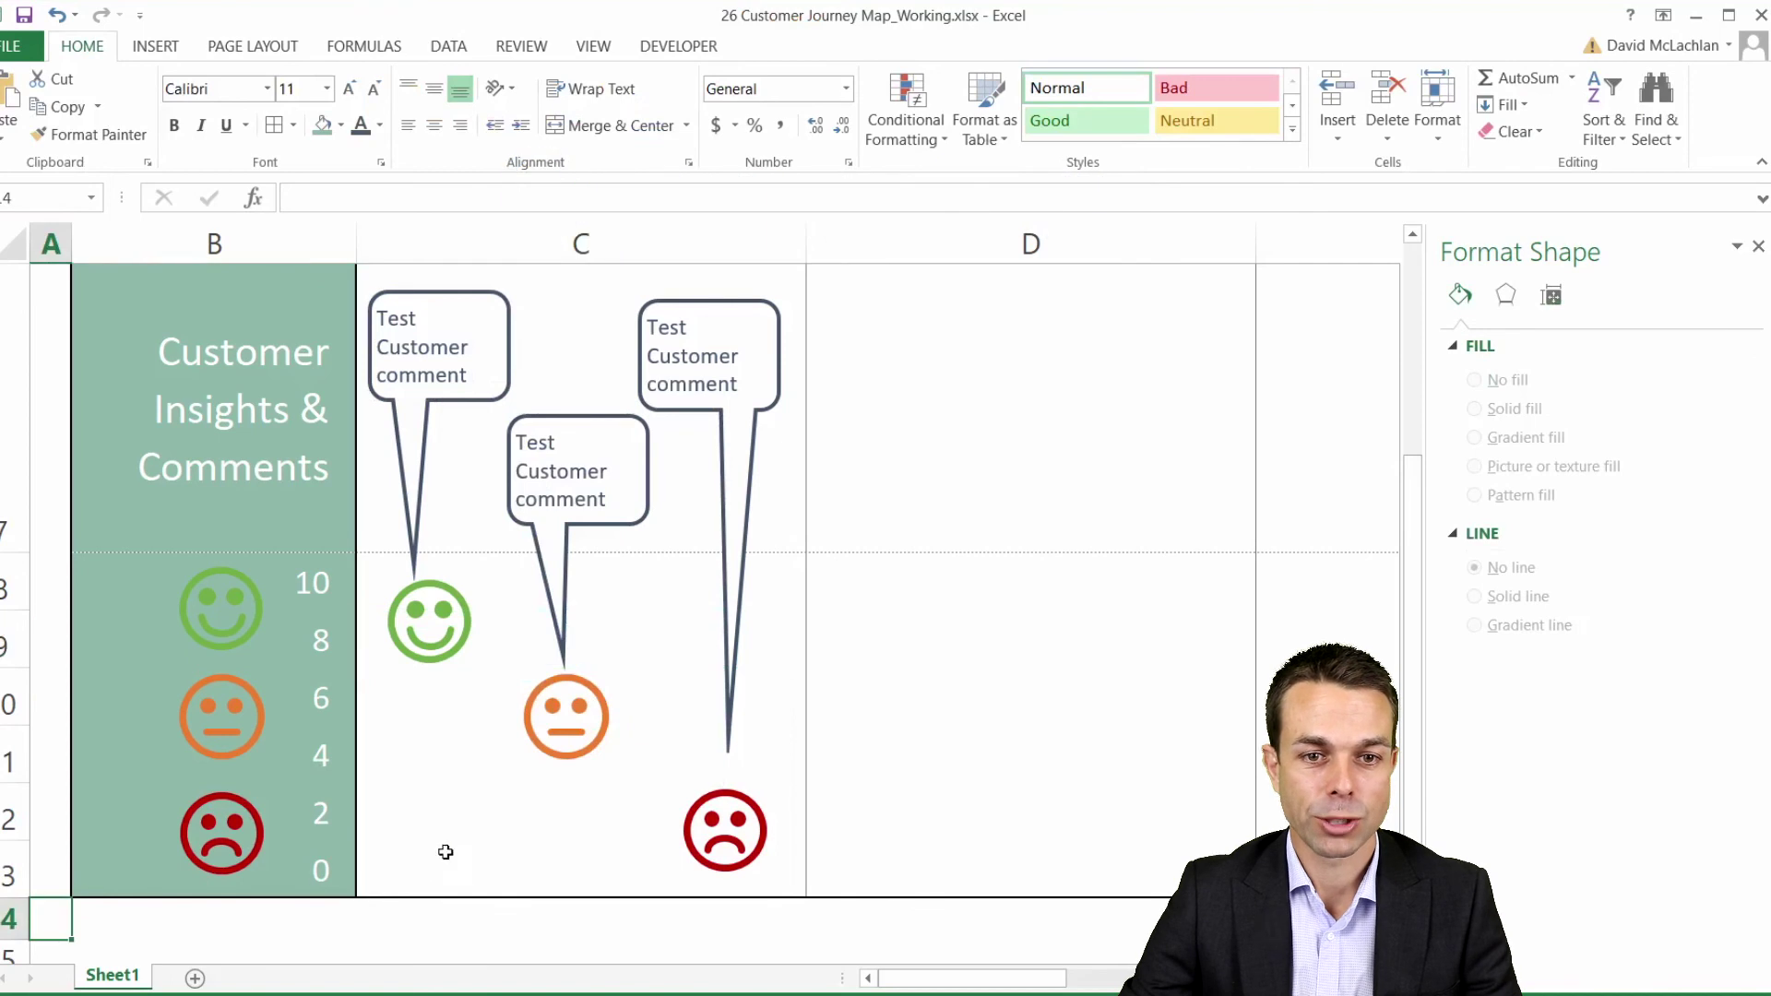
Step: Draw a curved connector from the green face to the orange face in column C
left_click(157, 46)
left_click(392, 83)
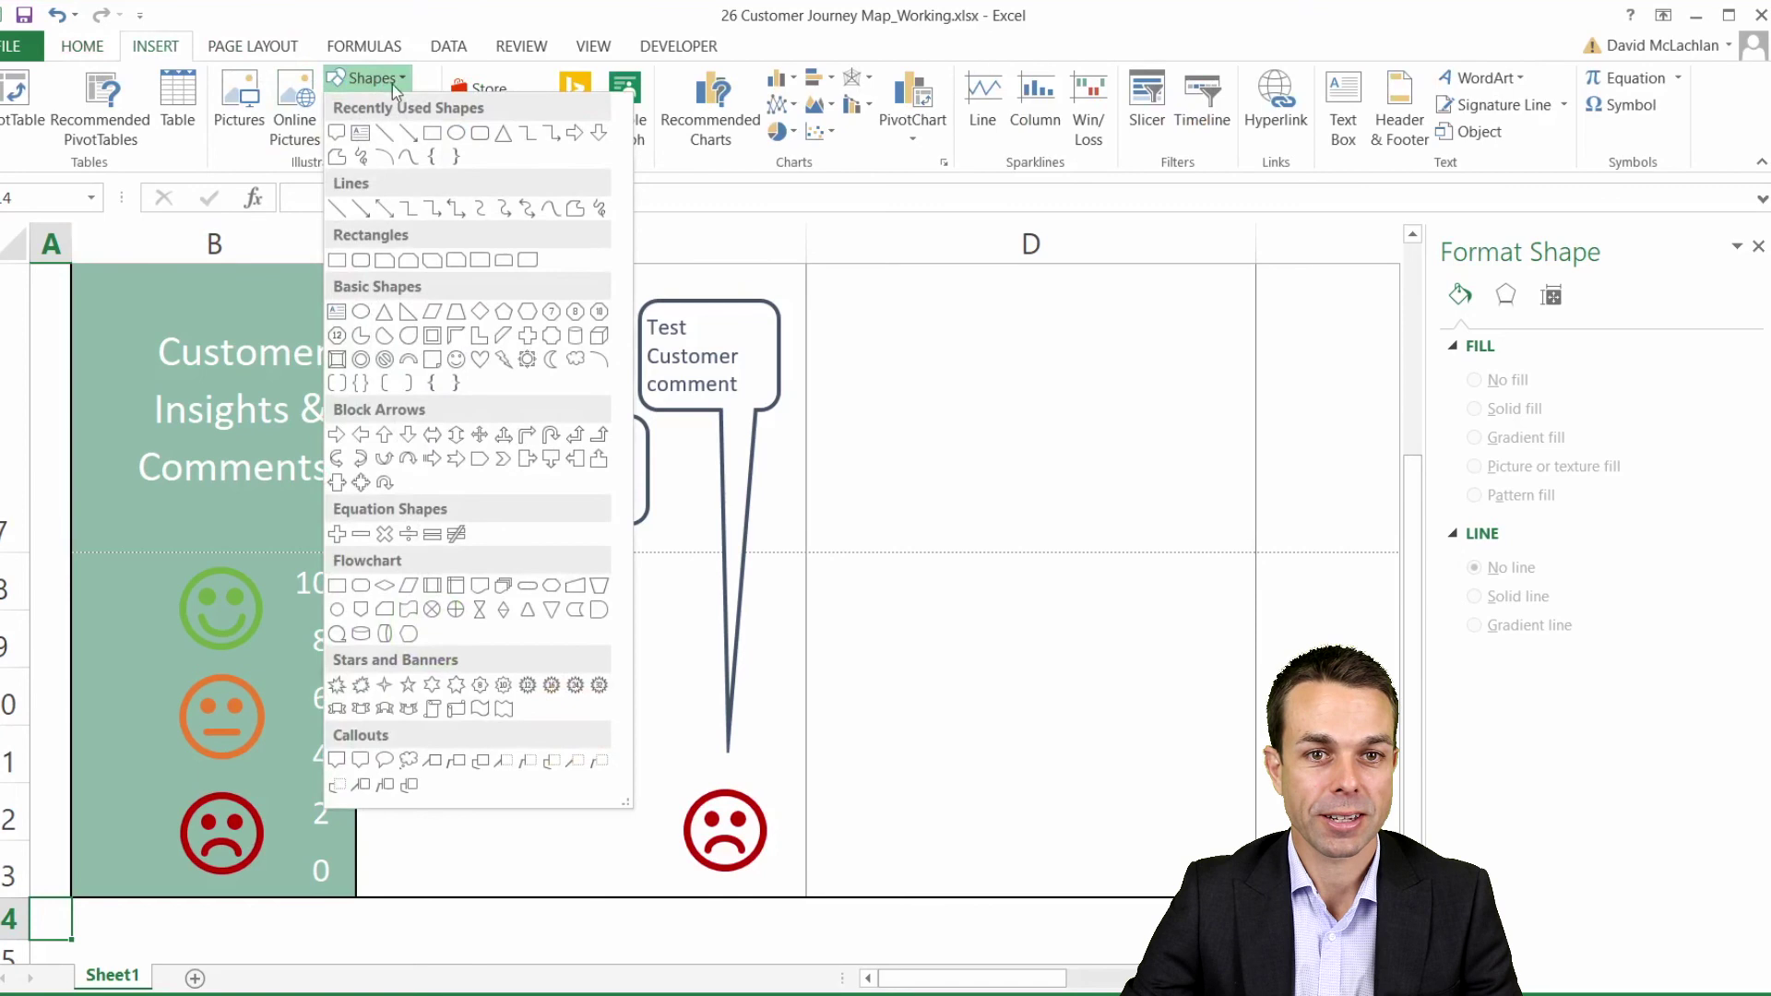
left_click(481, 210)
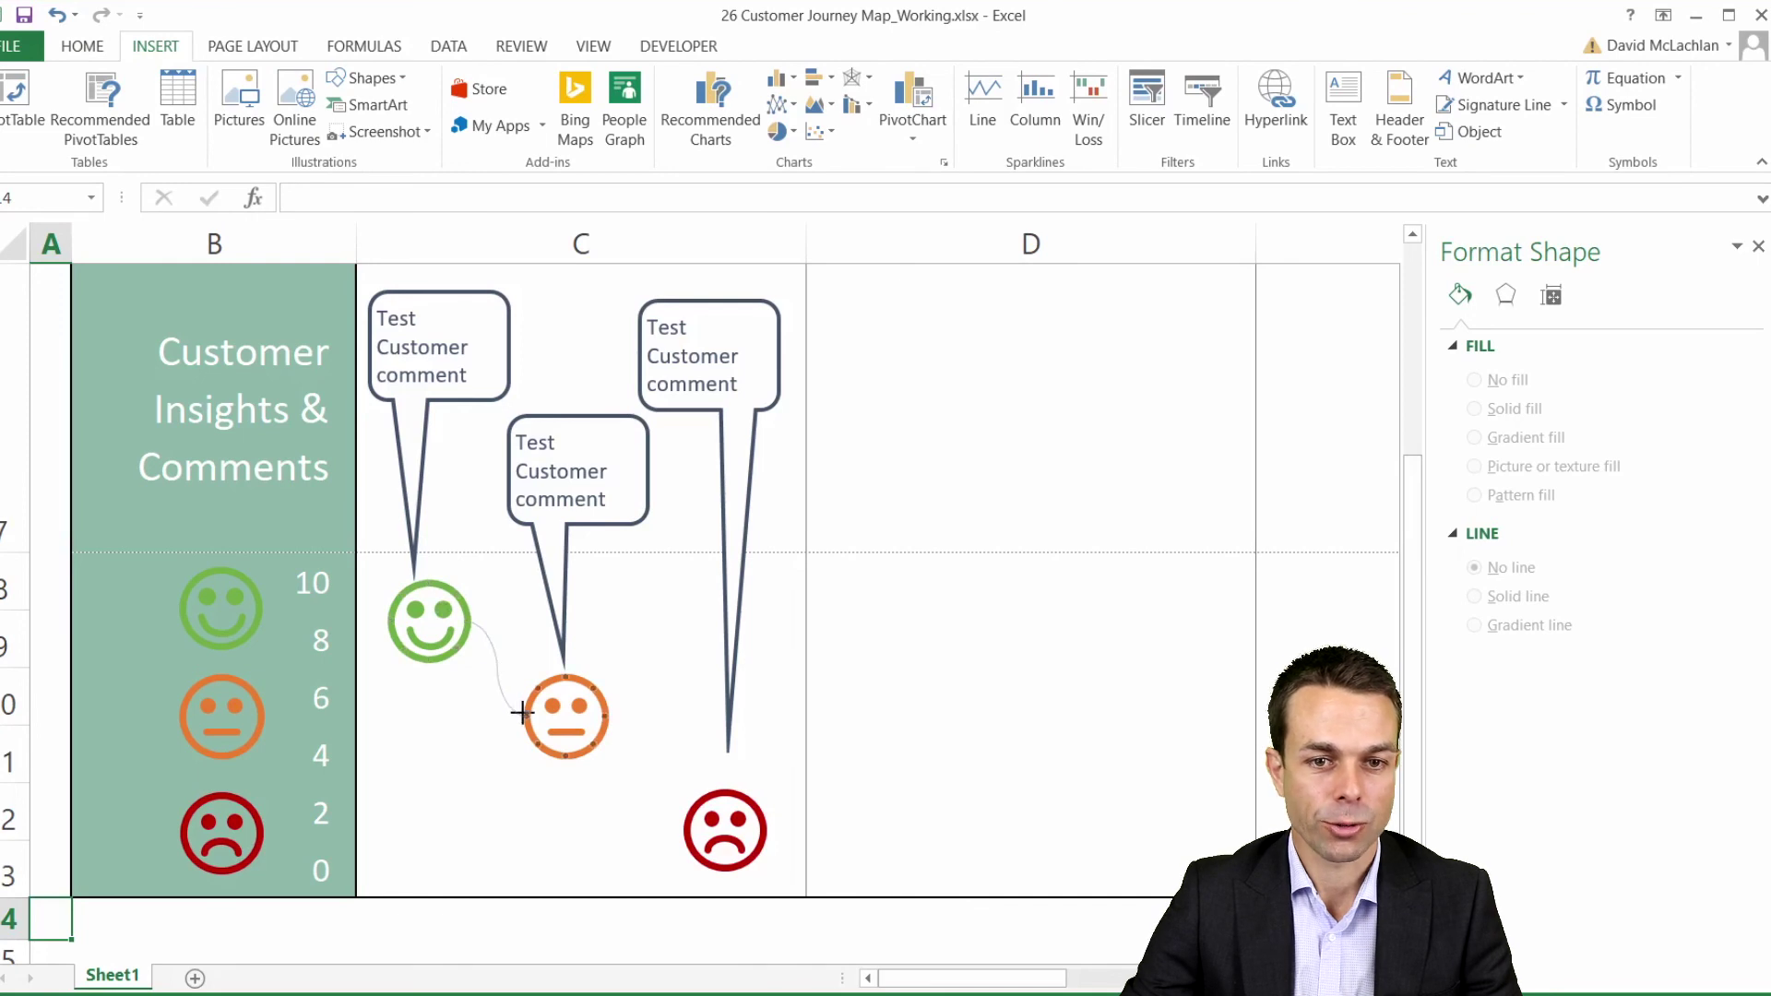
left_click_drag(521, 712, 524, 714)
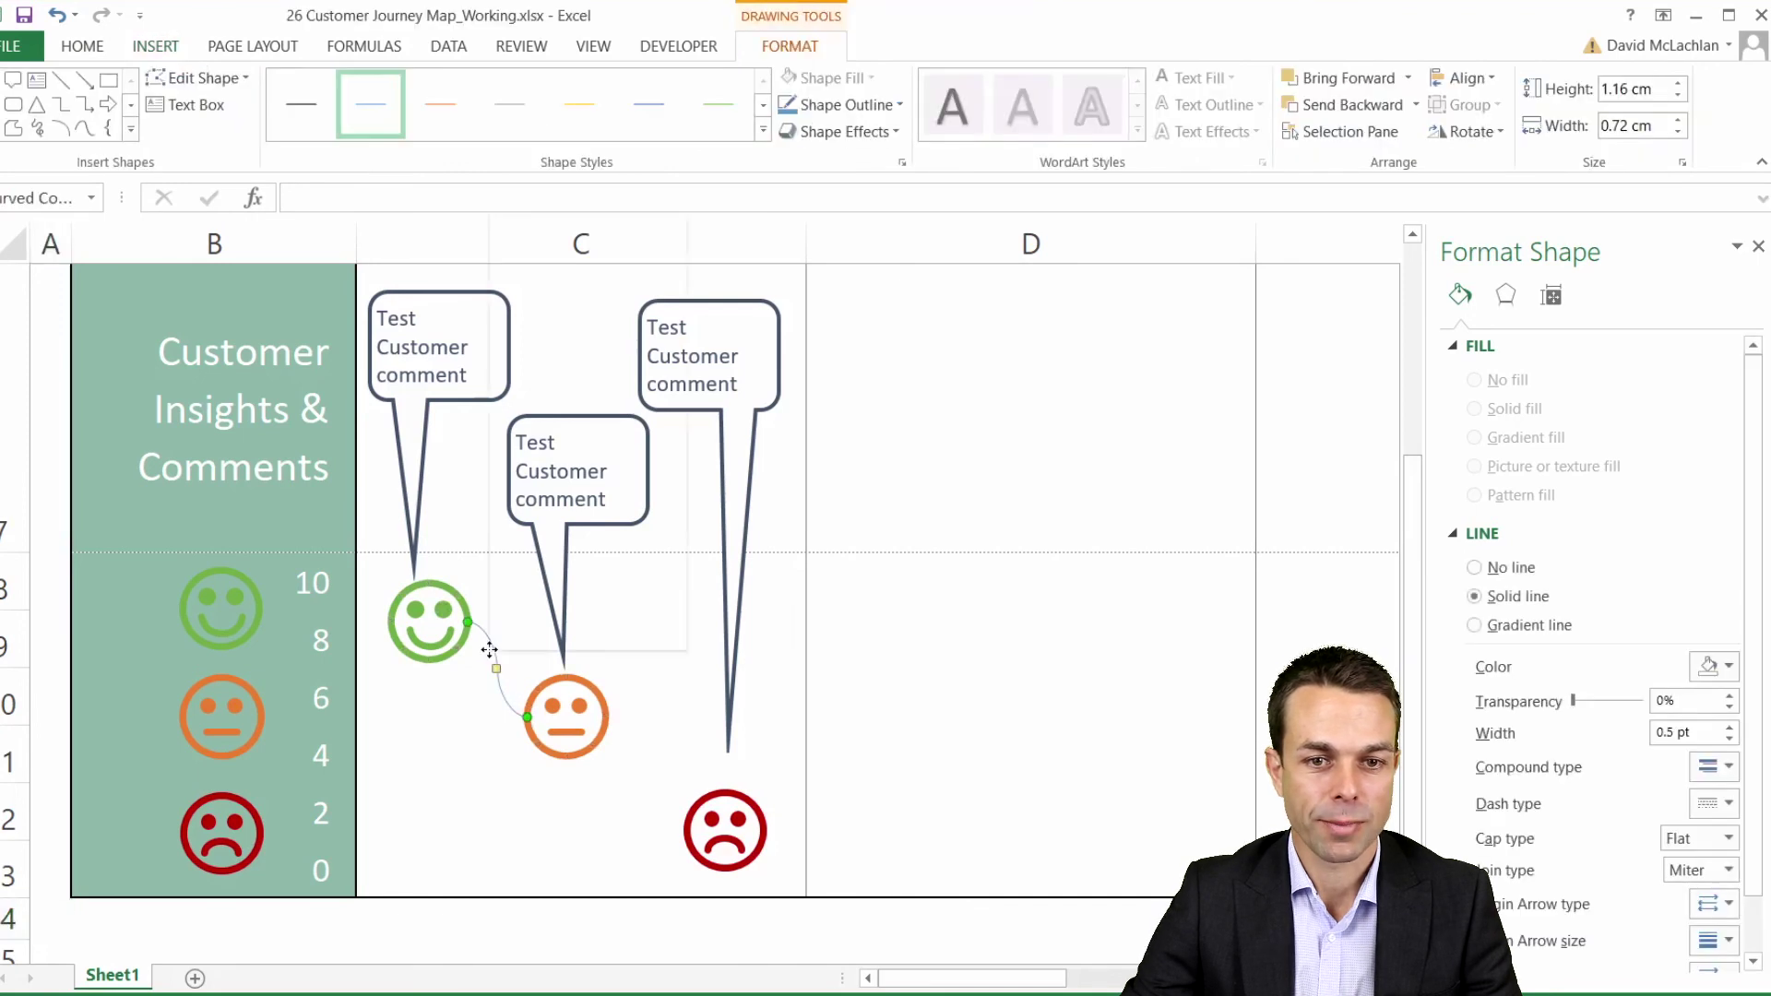
Step: Give the curved connector a dark gray line 2 pt wide
right_click(494, 657)
left_click(635, 637)
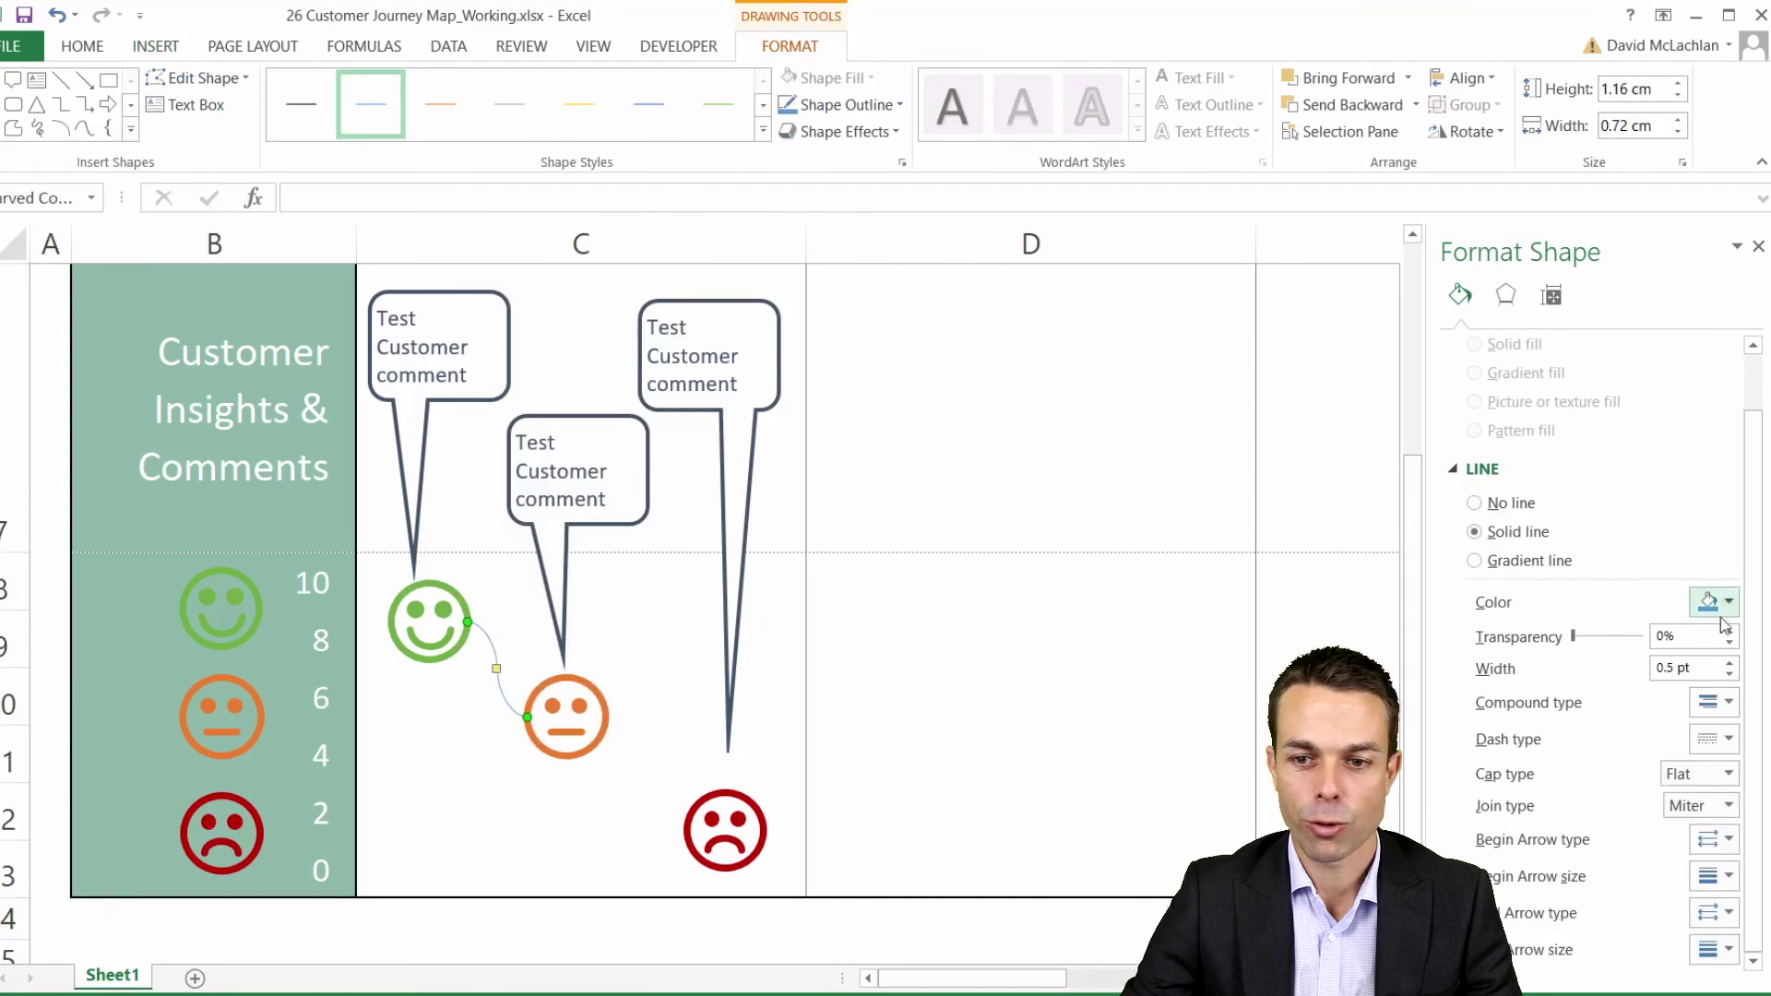
left_click(1731, 662)
left_click(1730, 663)
left_click(1730, 663)
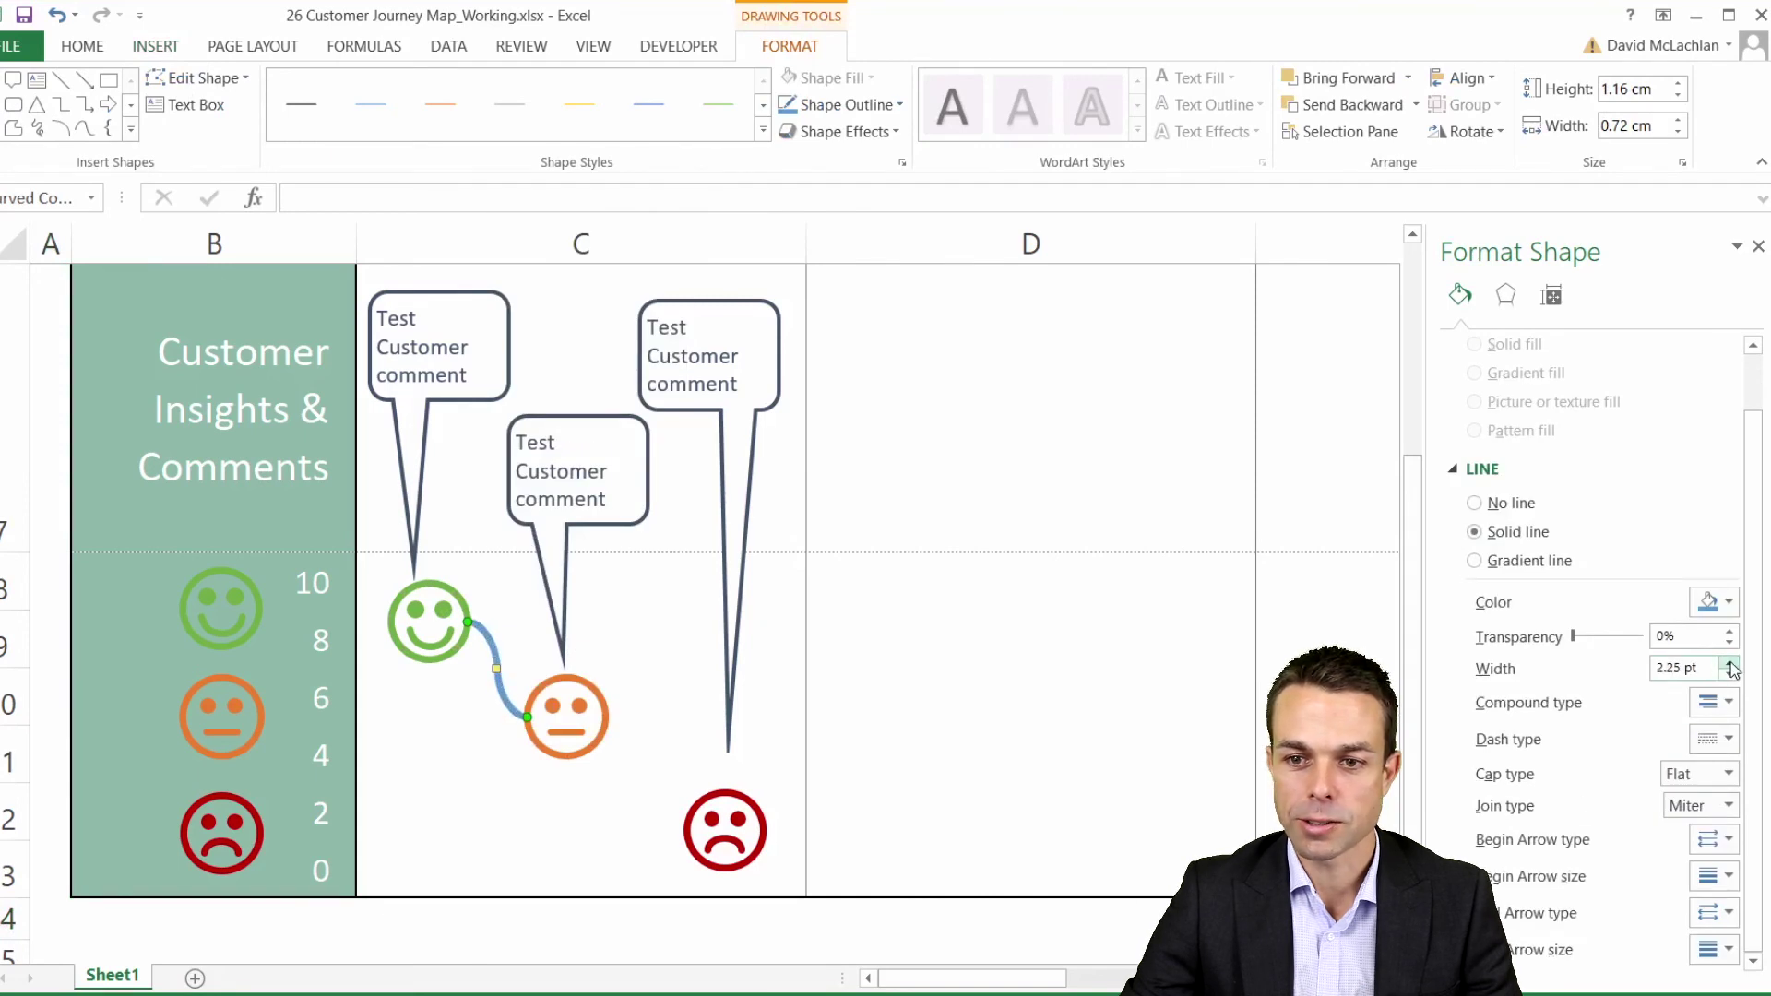
left_click(1729, 602)
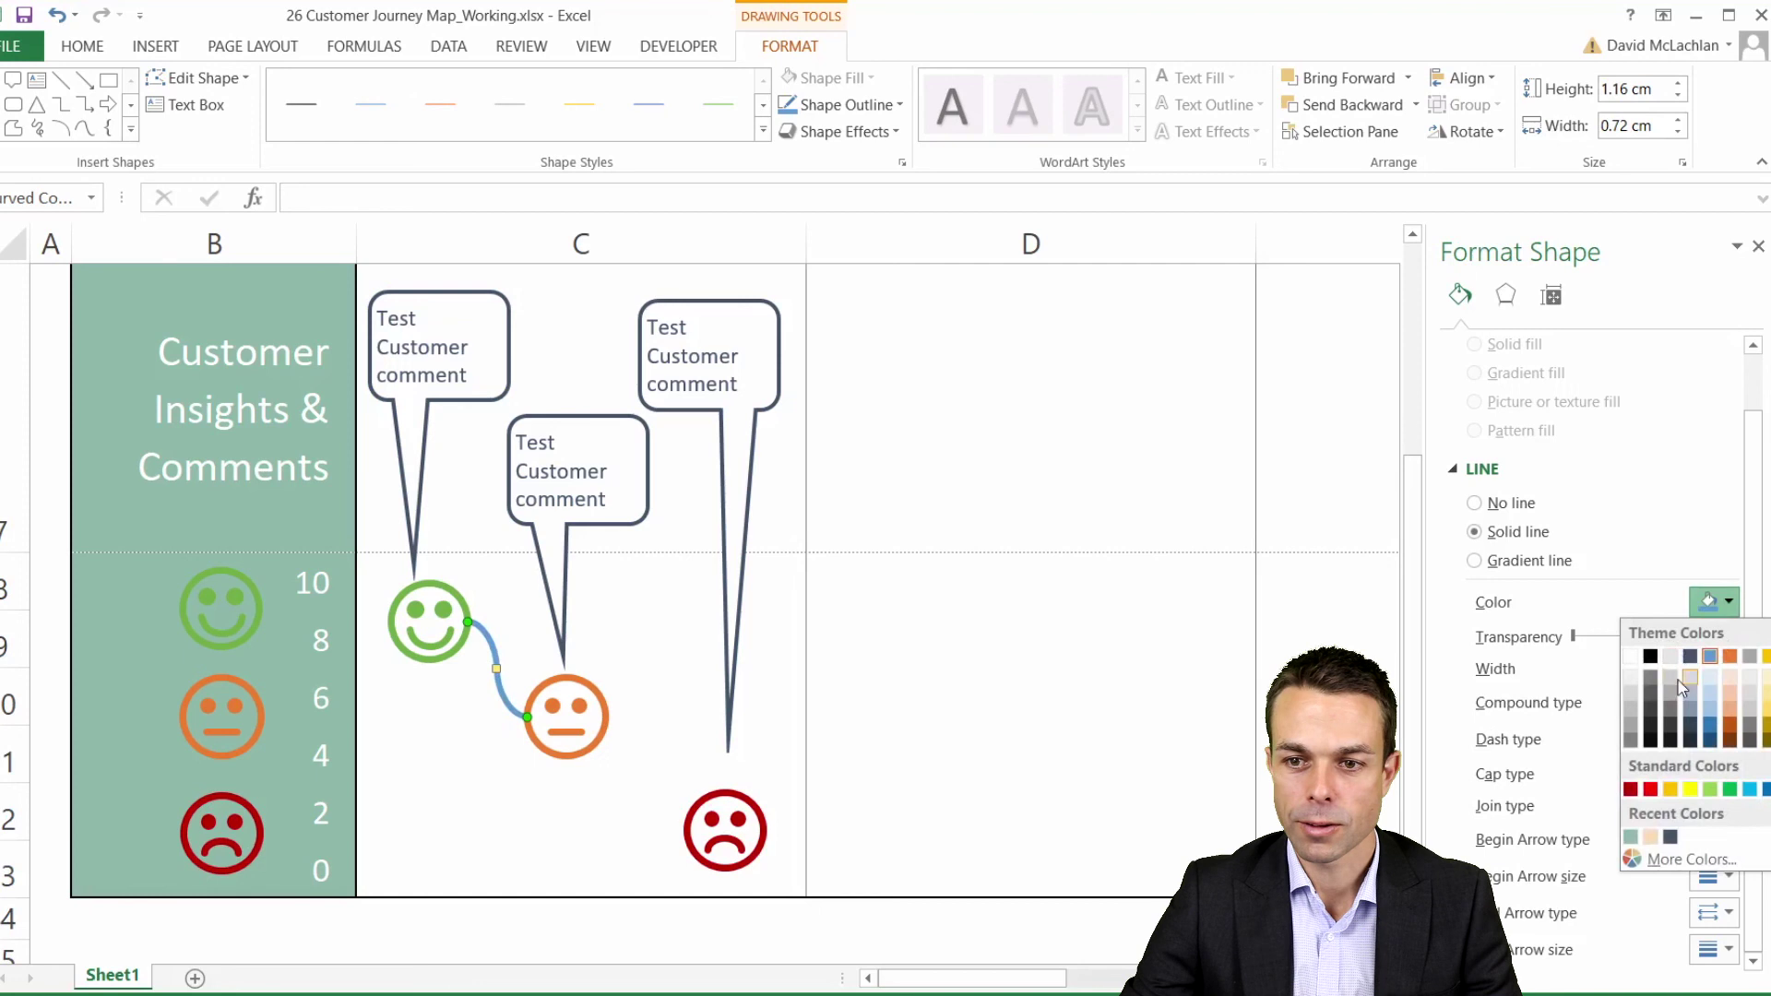
left_click(1652, 679)
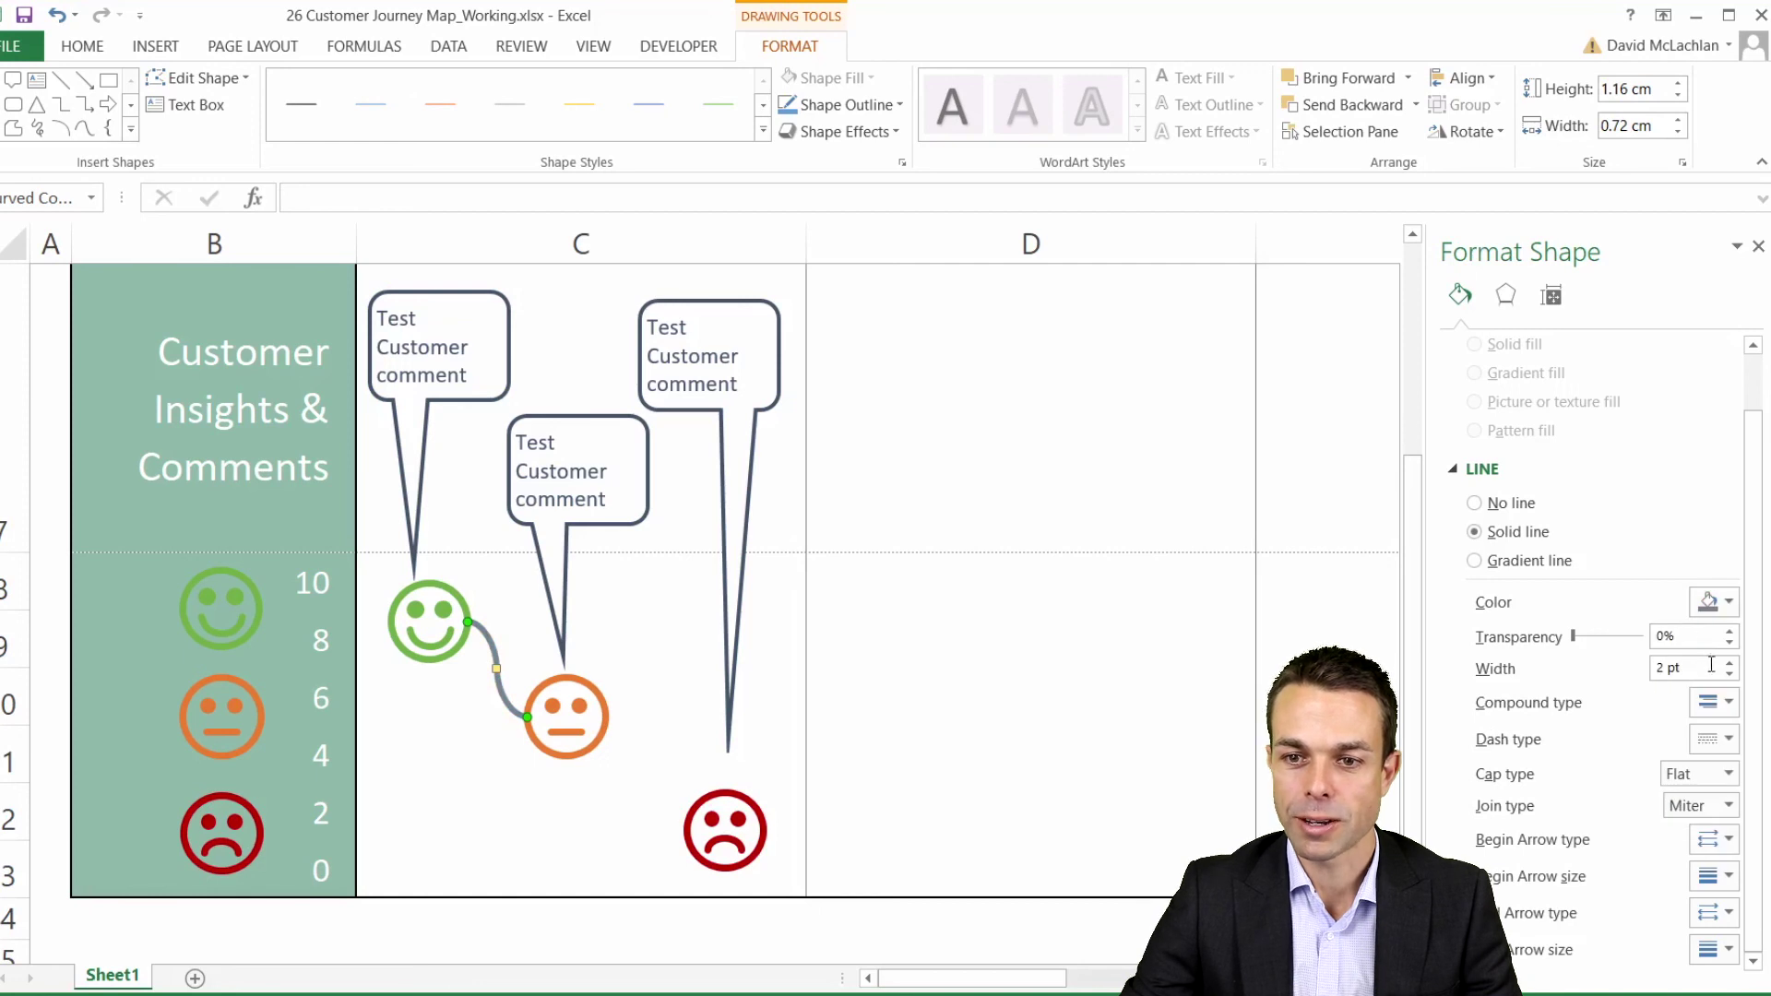
Step: Set the connector's dash type to Square Dot
left_click(1727, 738)
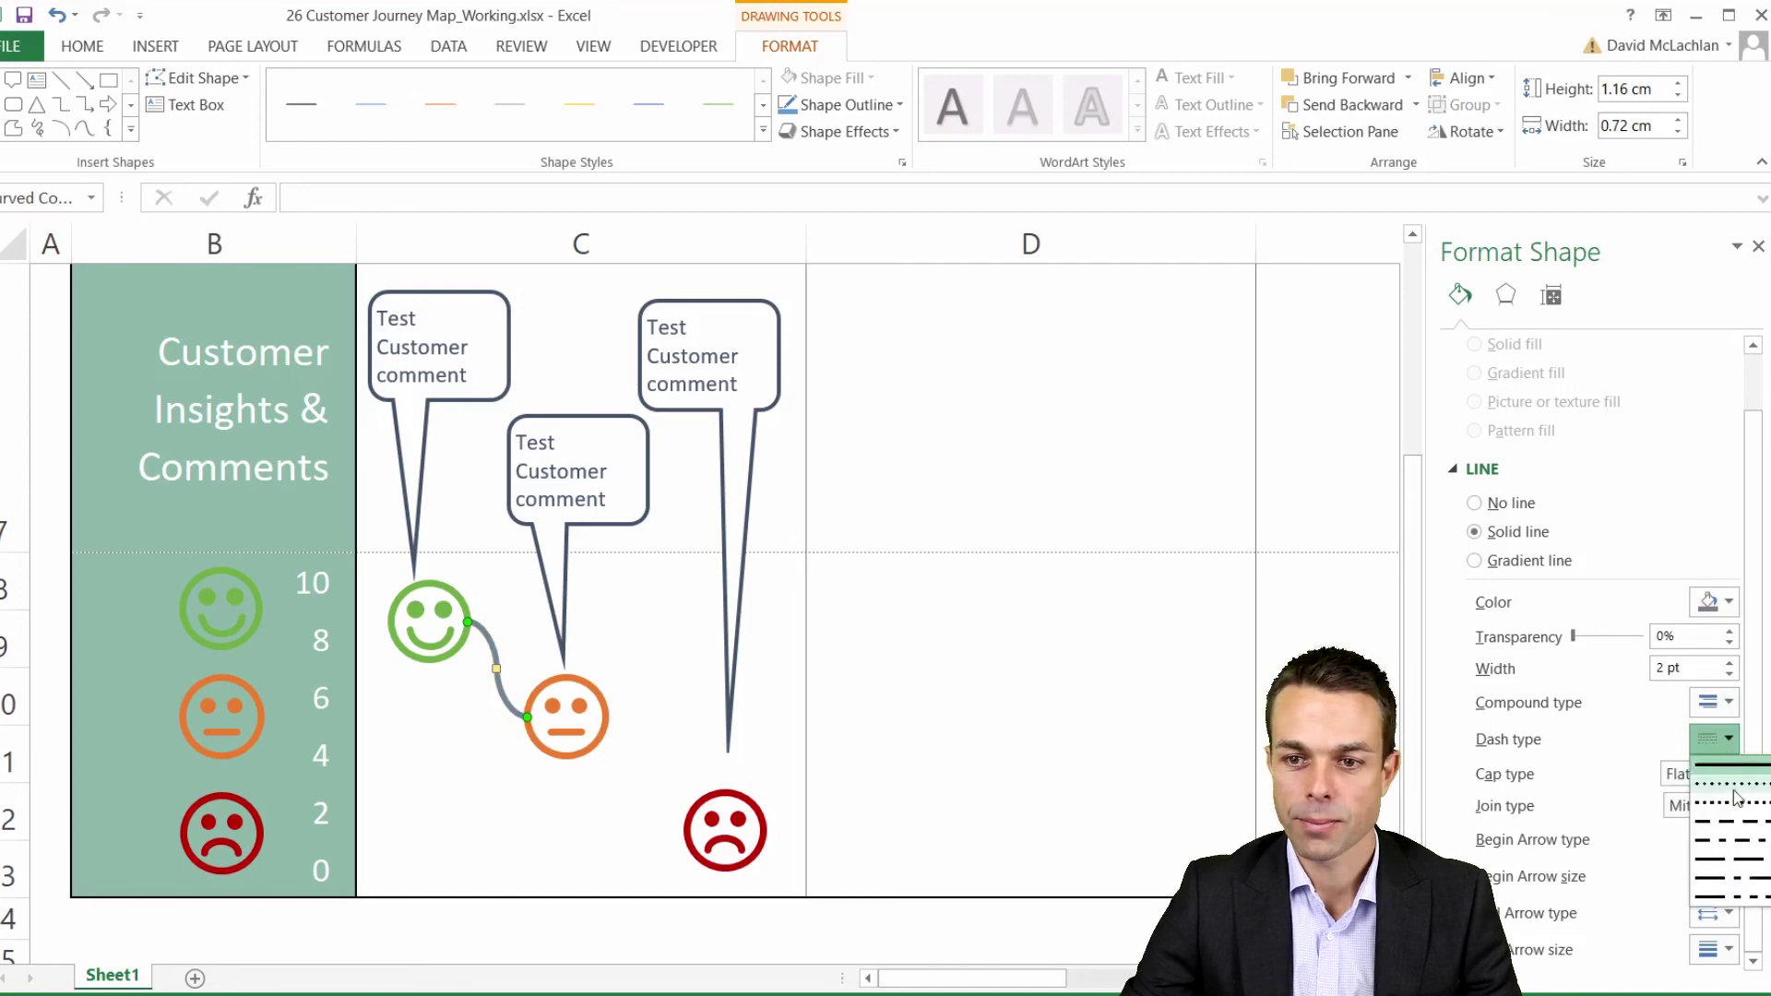
left_click(1738, 828)
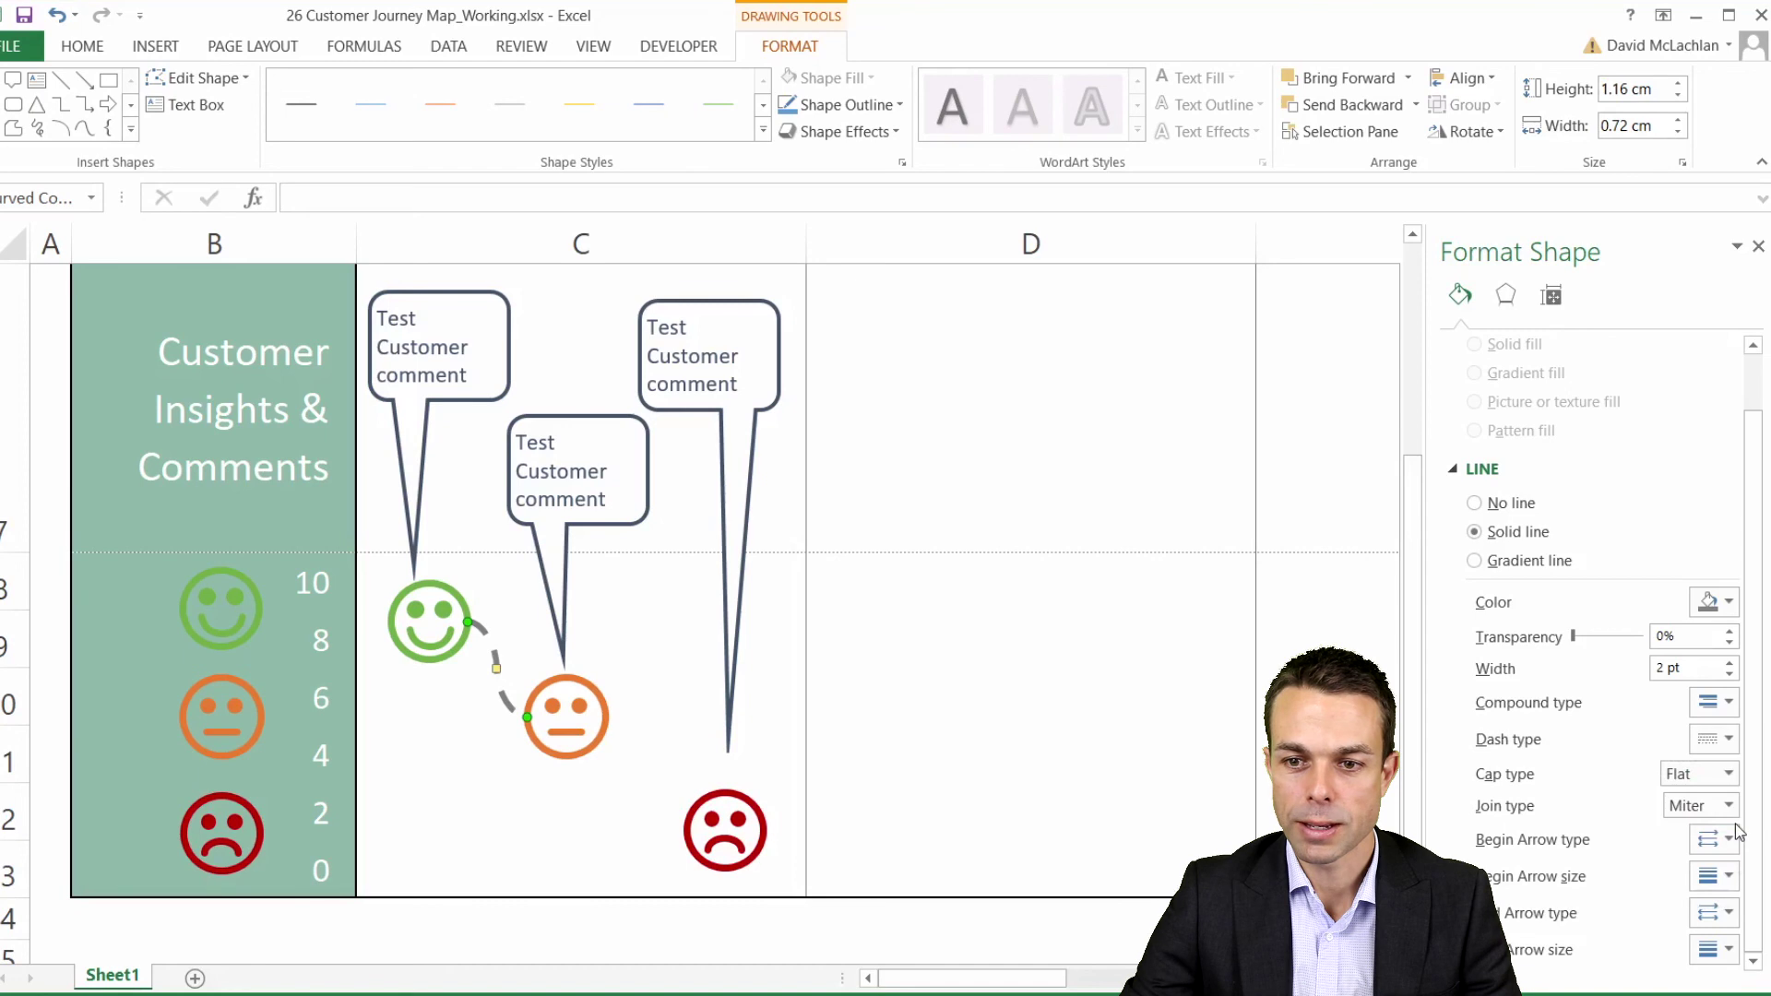
left_click(1721, 739)
left_click(1732, 806)
left_click(467, 811)
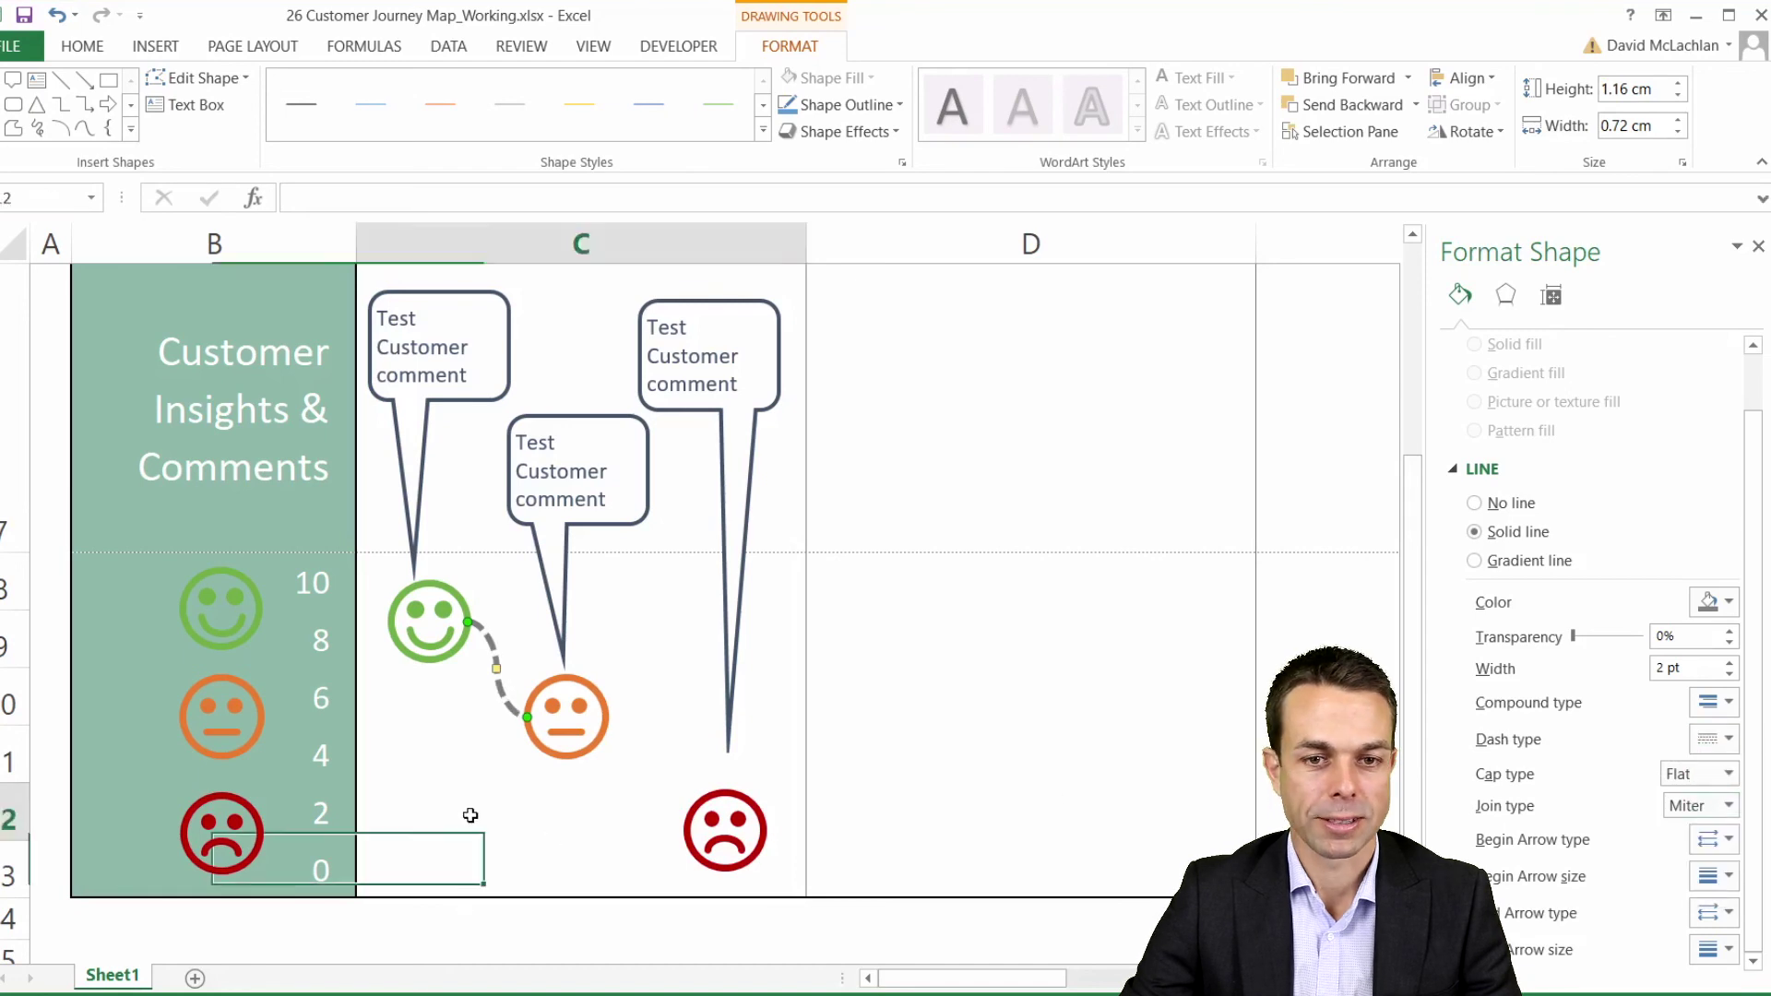
Step: Duplicate the dashed connector and attach the copy between the orange face and the red face in column C
left_click(513, 718)
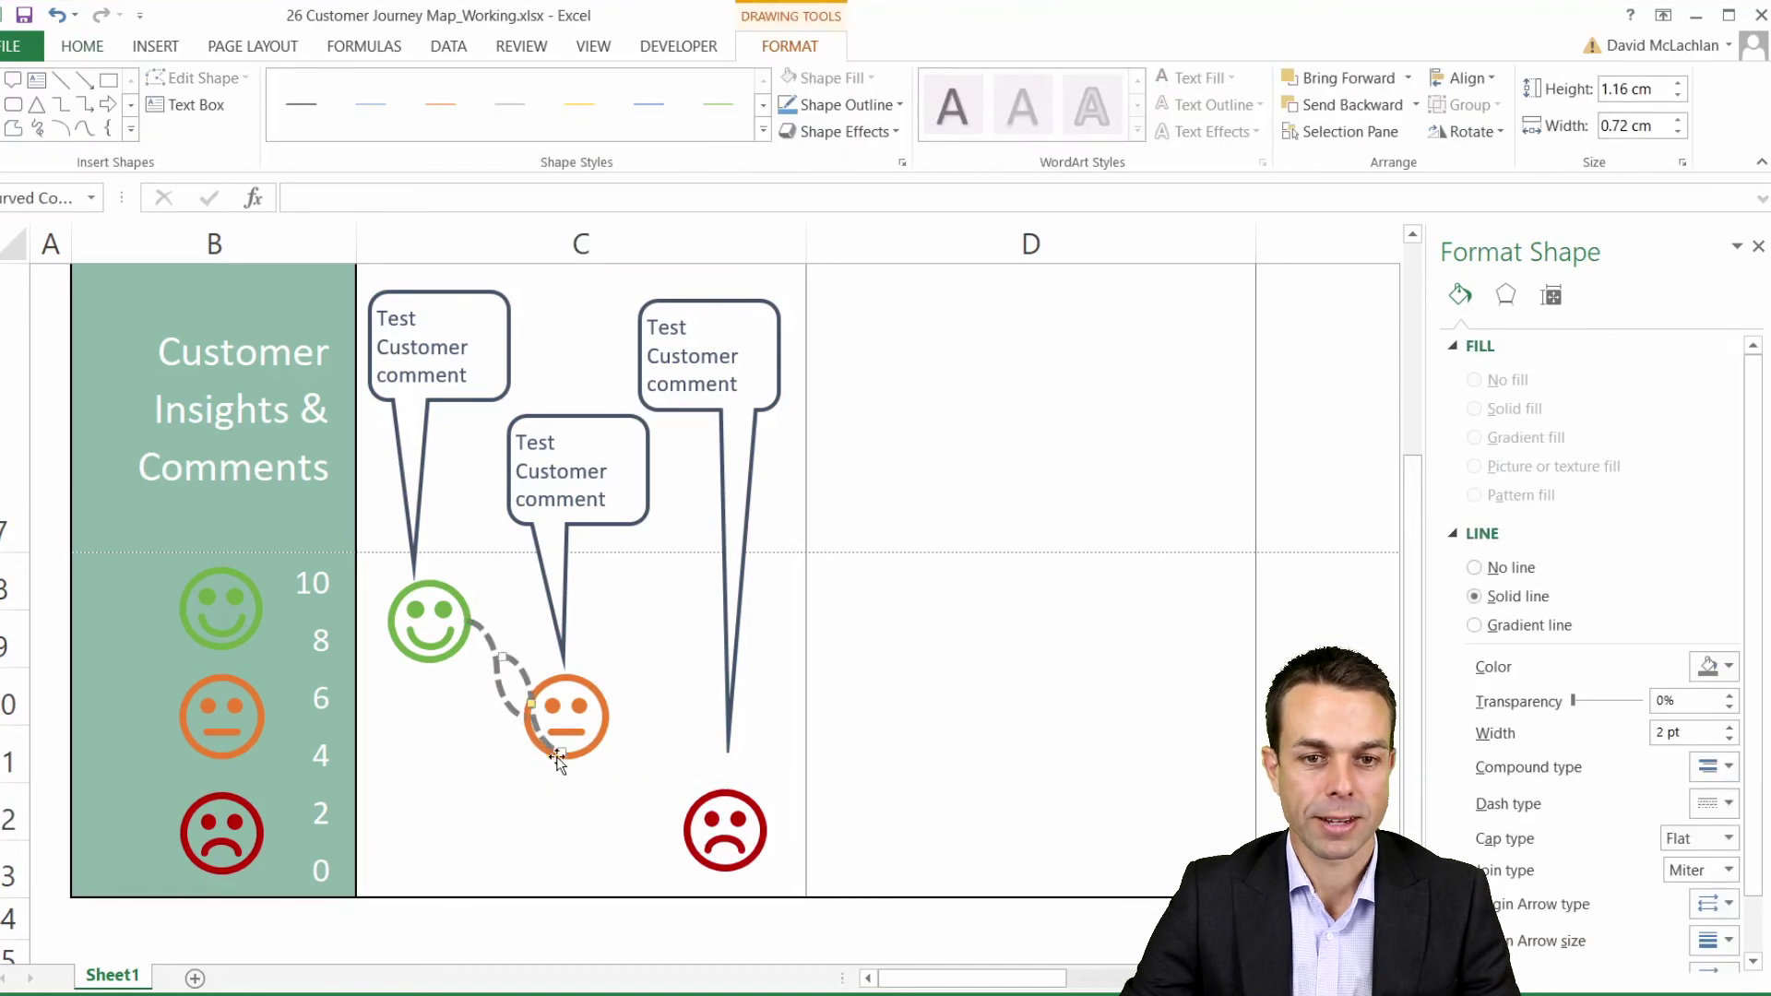
left_click_drag(558, 758, 686, 830)
left_click_drag(501, 656, 607, 710)
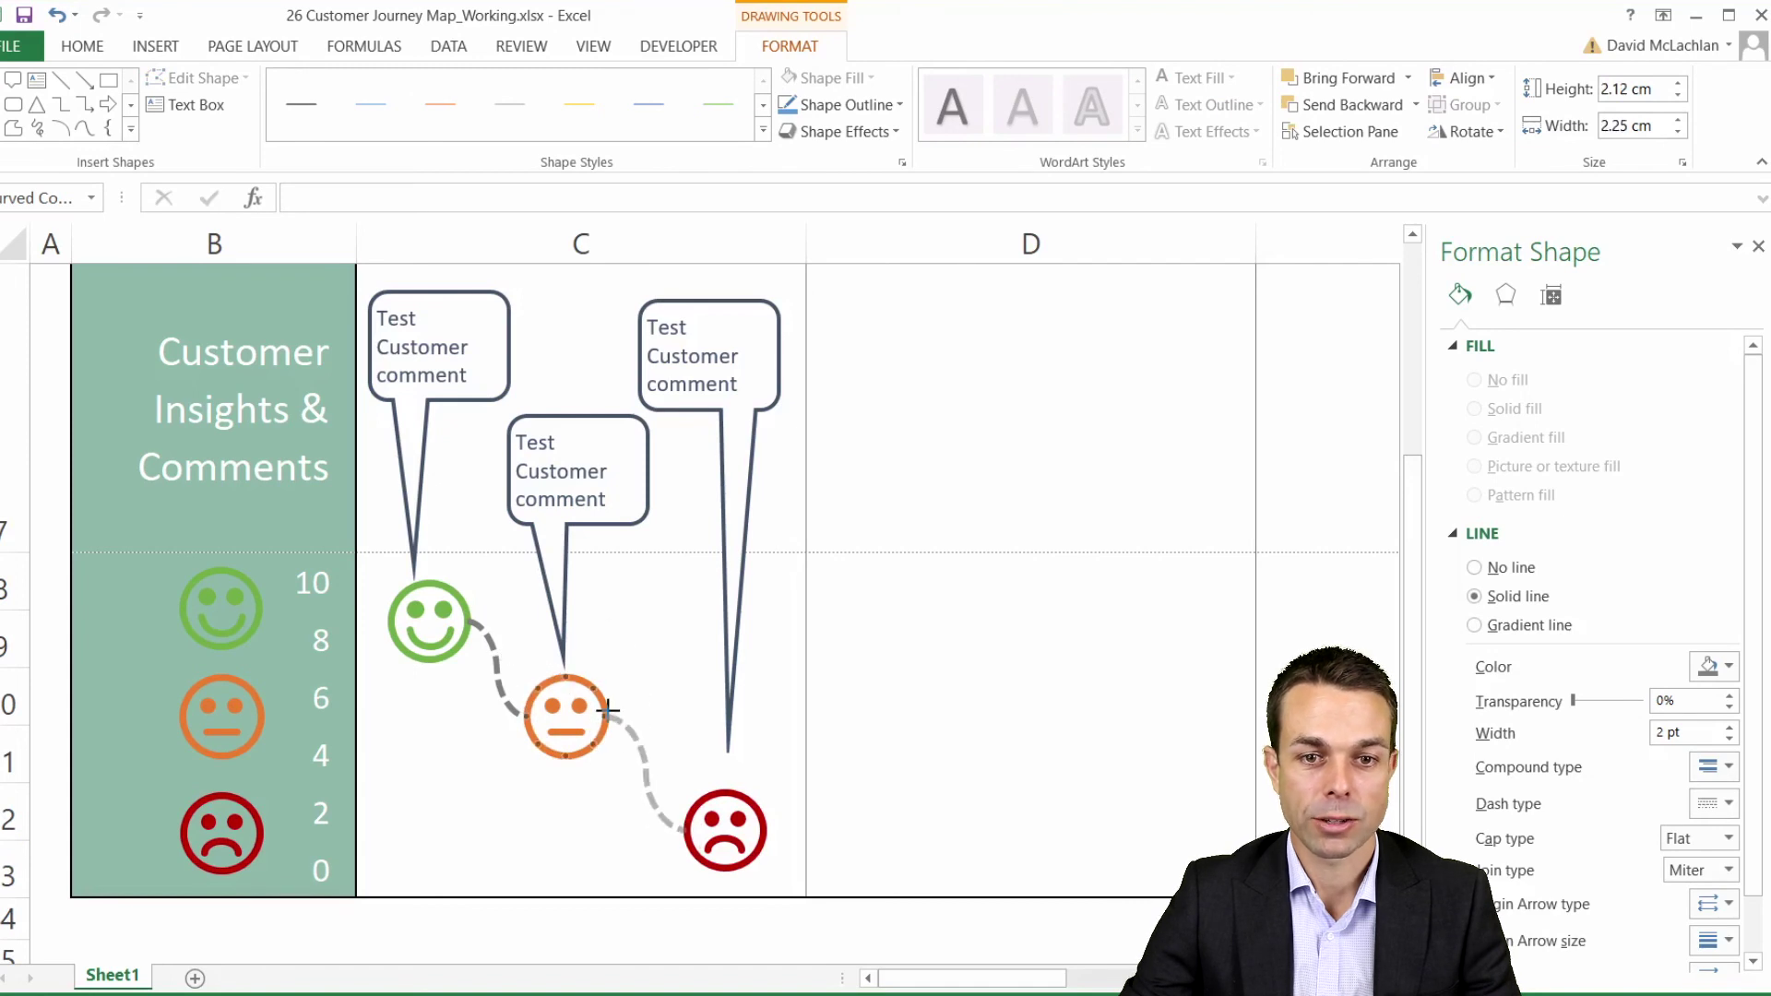
left_click(581, 826)
left_click(992, 831)
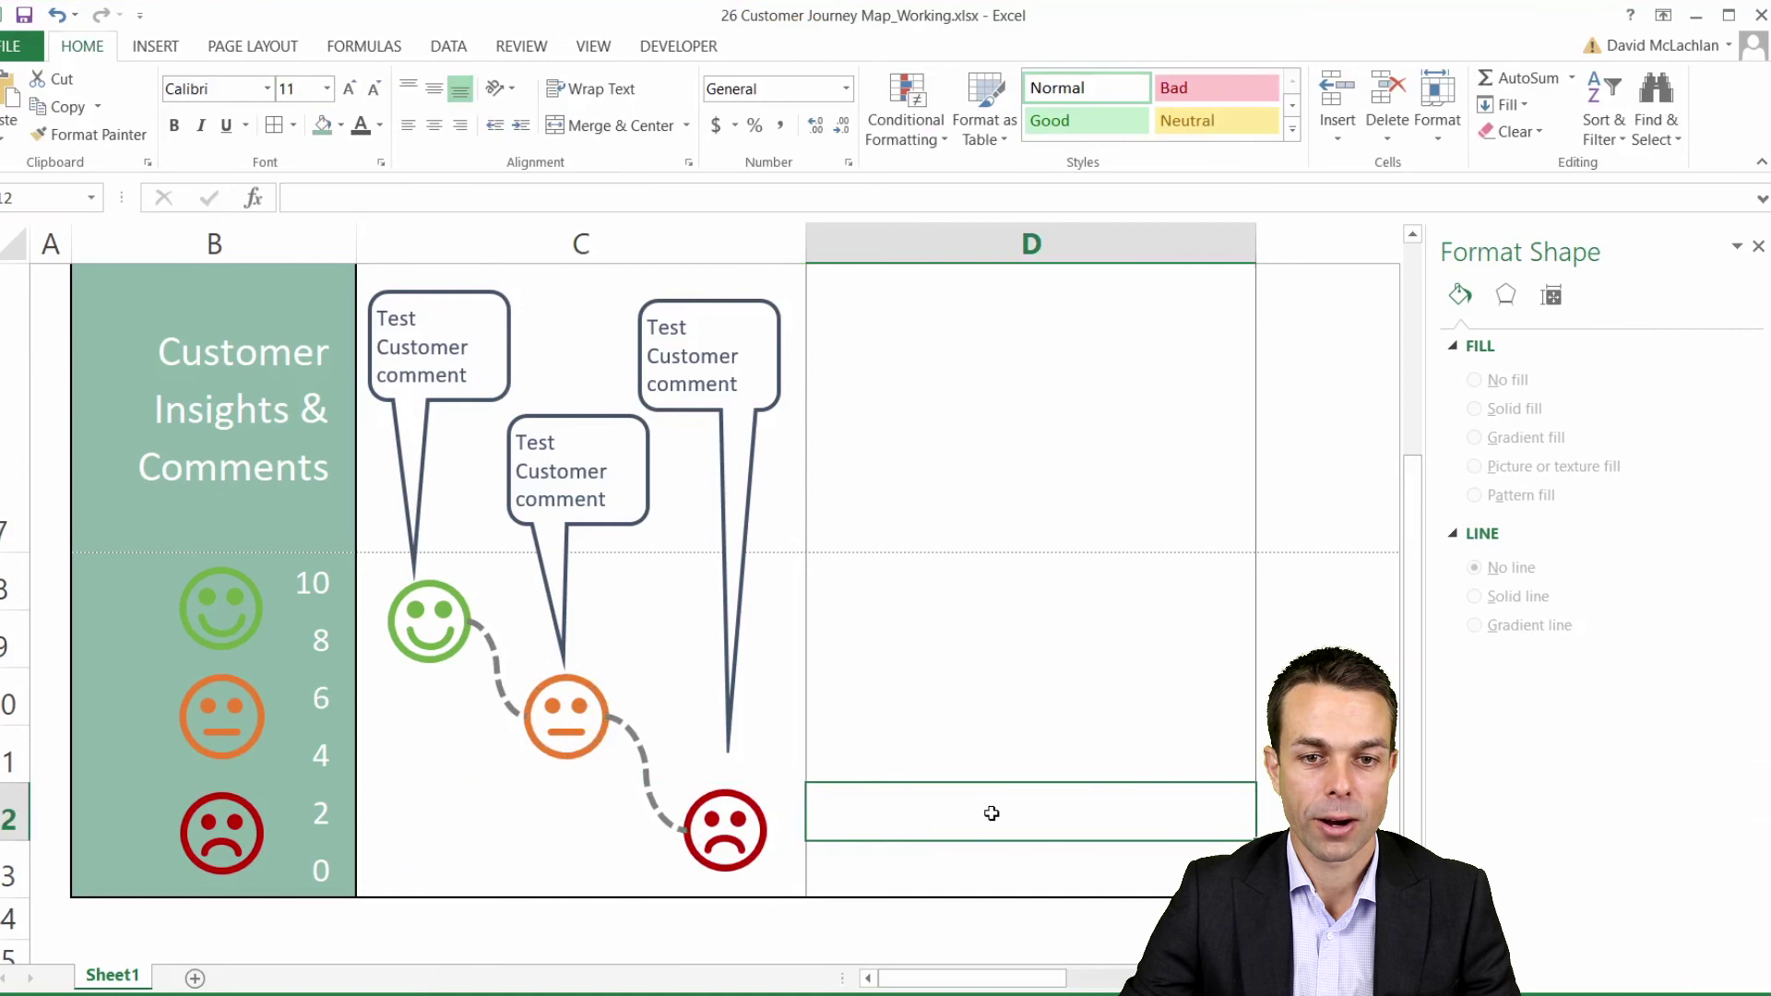